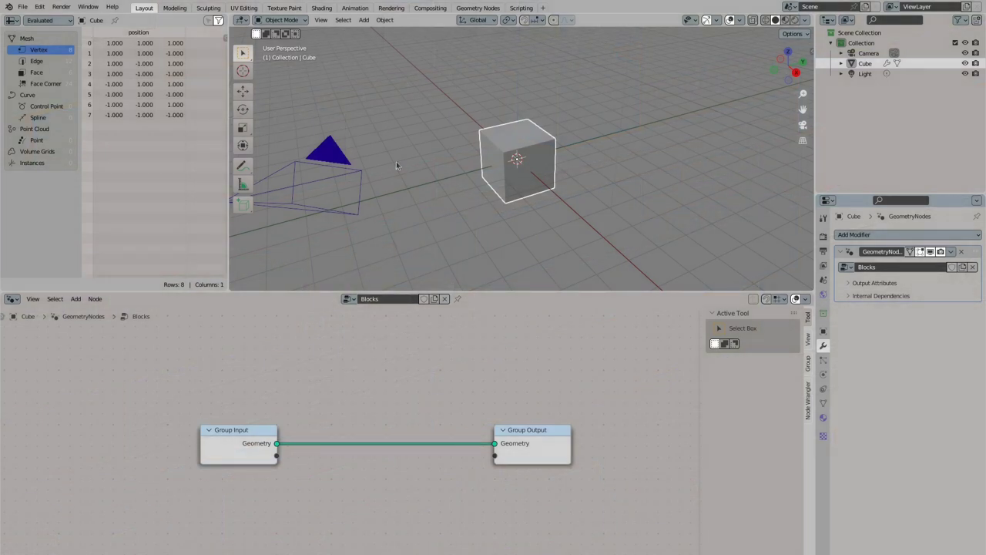
Step: Delete the Group Input node and add a Cube mesh node to the graph
{"action": "middle_click_drag", "start_coordinate": [372, 373], "coordinate": [356, 406]}
{"action": "left_click", "coordinate": [228, 471]}
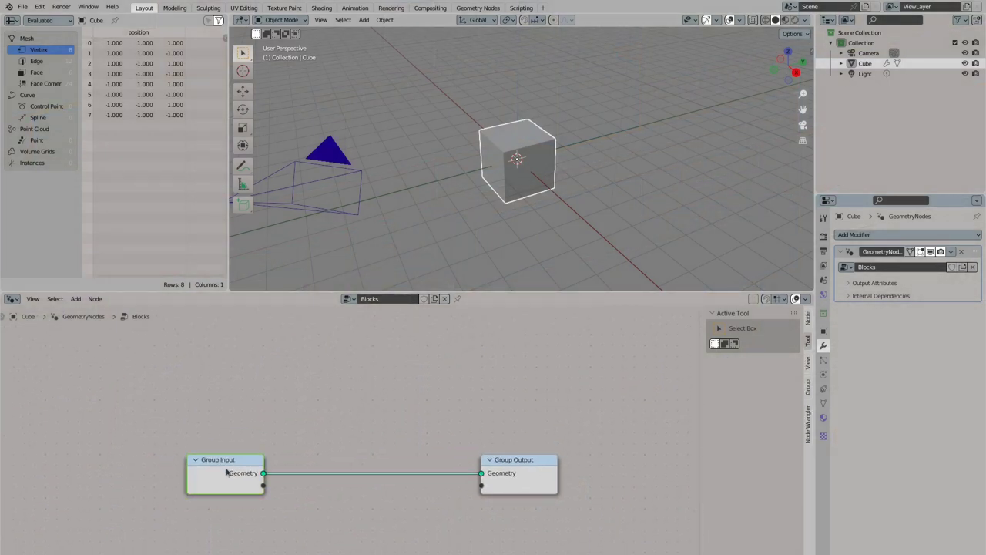
{"action": "key", "text": "x"}
{"action": "key", "text": "shift+a"}
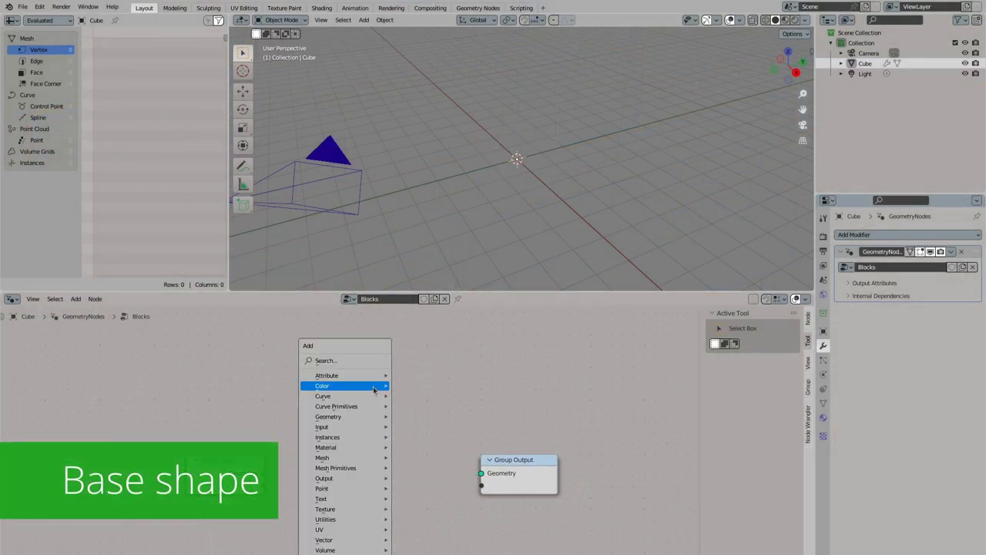
{"action": "left_click", "coordinate": [327, 361]}
{"action": "type", "text": "cube"}
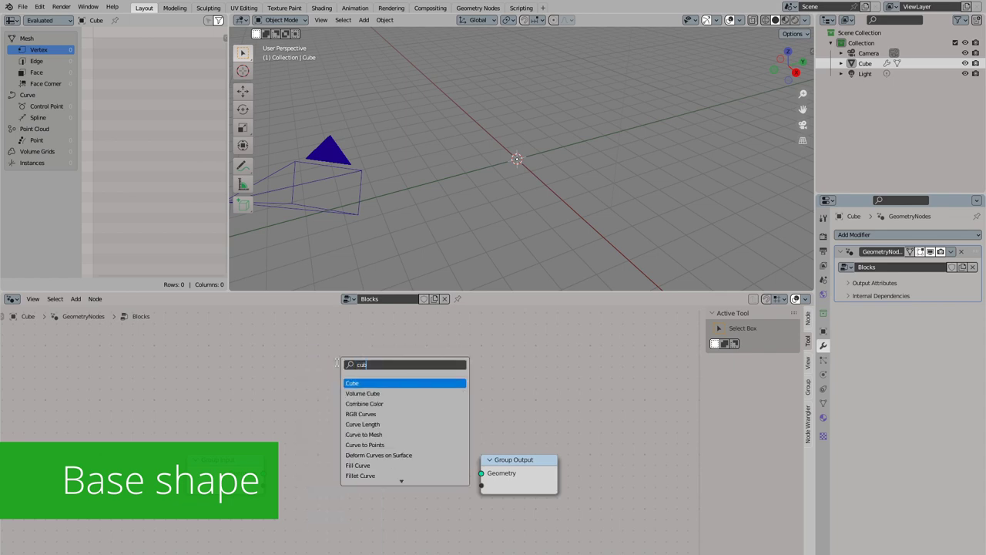
{"action": "key", "text": "Return"}
{"action": "left_click", "coordinate": [344, 395]}
Step: Connect the Cube mesh to Group Output and remove the group's Geometry input
{"action": "mouse_move", "coordinate": [505, 468]}
{"action": "left_mouse_down"}
{"action": "mouse_move", "coordinate": [547, 427]}
{"action": "mouse_move", "coordinate": [522, 432]}
{"action": "left_mouse_up"}
{"action": "scroll", "coordinate": [193, 495], "scroll_direction": "up", "scroll_amount": 1}
{"action": "left_click", "coordinate": [808, 386]}
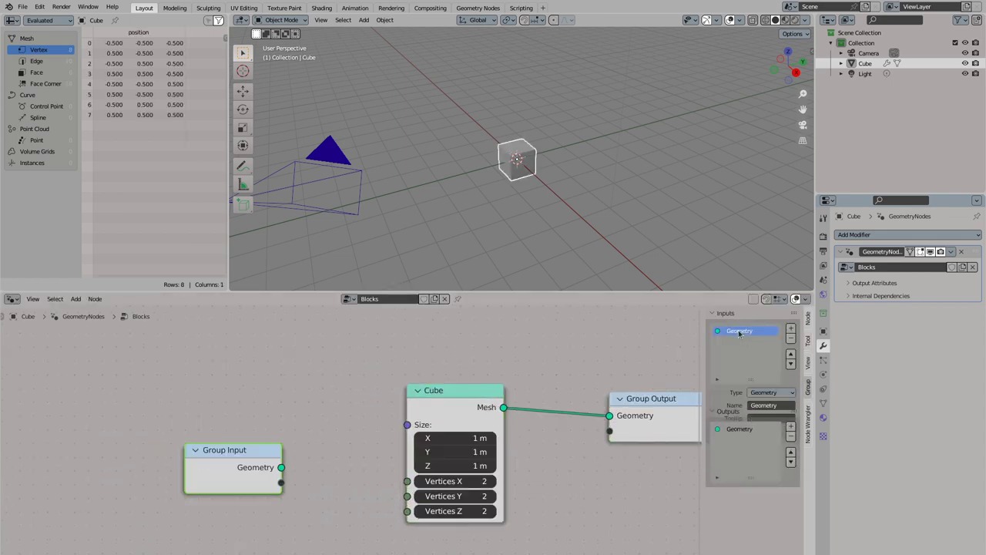
{"action": "left_click", "coordinate": [791, 339]}
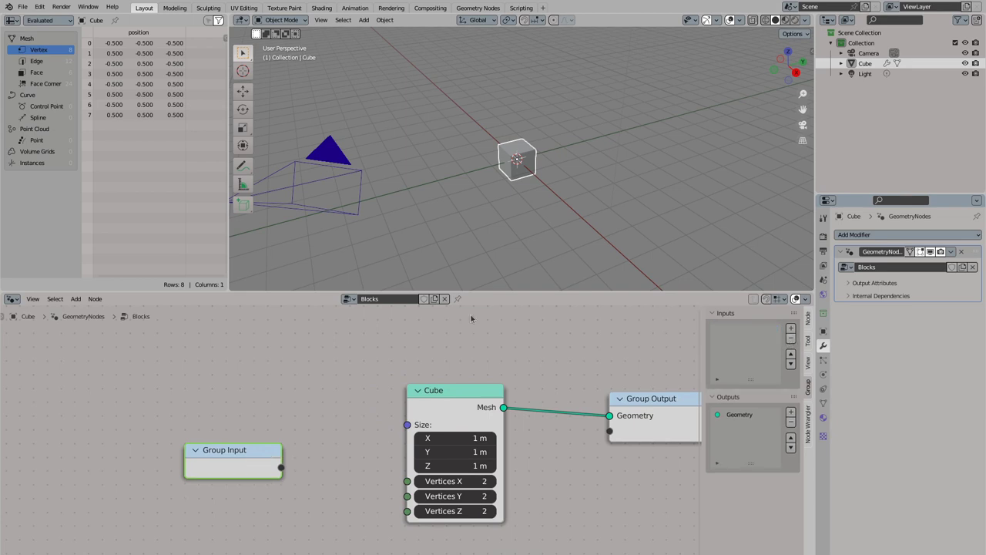
Step: Add two group inputs named Length and Width, both of Integer type
{"action": "left_click", "coordinate": [790, 328]}
{"action": "left_click", "coordinate": [791, 328]}
{"action": "double_click", "coordinate": [734, 331]}
{"action": "type", "text": "Length"}
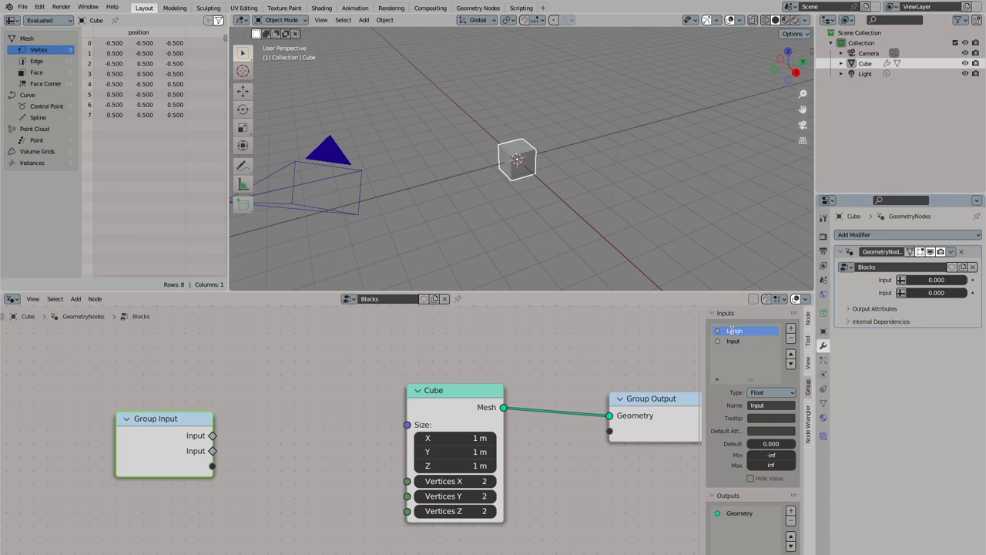
{"action": "left_click", "coordinate": [734, 344]}
{"action": "type", "text": "Width"}
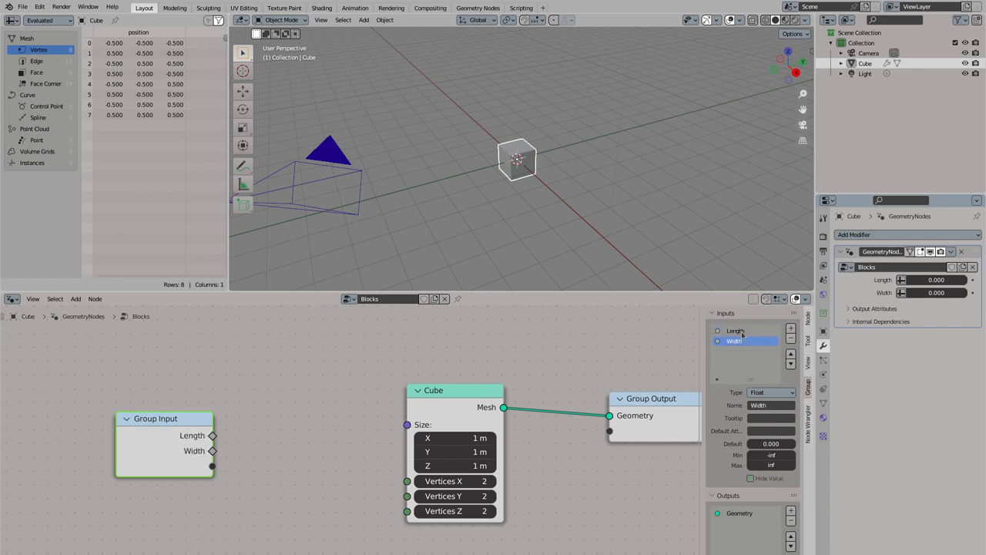
{"action": "left_click", "coordinate": [742, 333]}
{"action": "left_click", "coordinate": [771, 393]}
{"action": "left_click", "coordinate": [768, 443]}
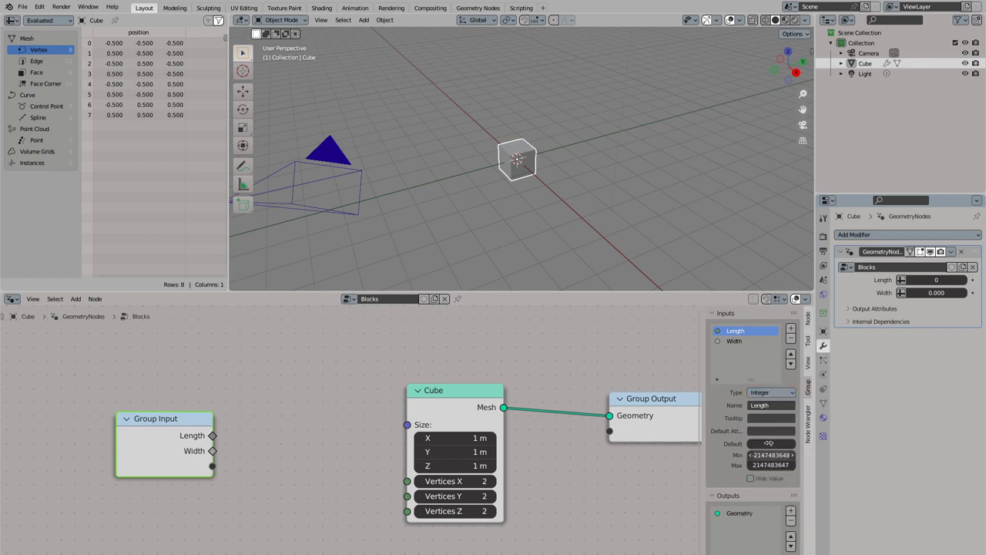
{"action": "left_click", "coordinate": [734, 341]}
{"action": "left_click", "coordinate": [765, 393]}
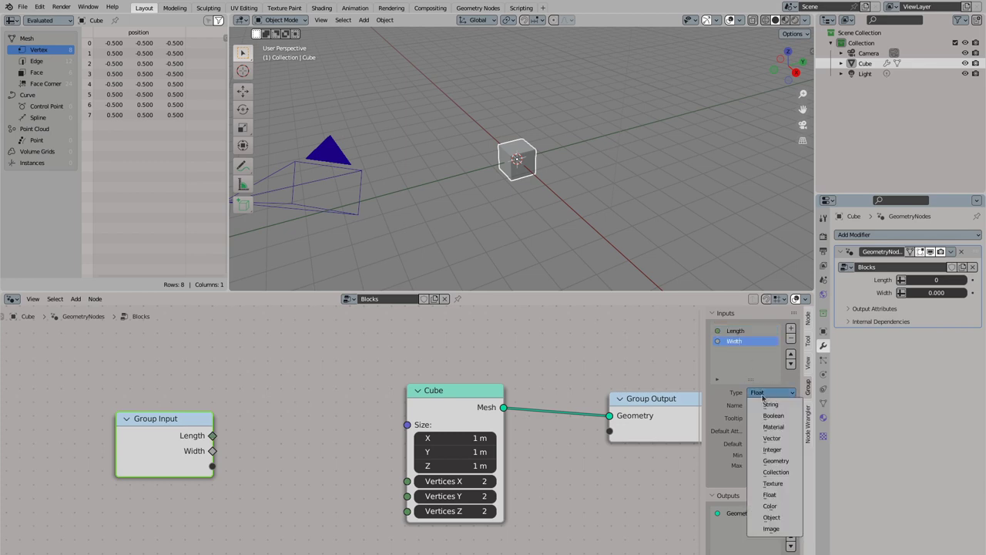
{"action": "left_click", "coordinate": [772, 449]}
Step: Wire Length into the X of a new Combine XYZ node
{"action": "mouse_move", "coordinate": [161, 418]}
{"action": "left_mouse_down"}
{"action": "mouse_move", "coordinate": [120, 414]}
{"action": "mouse_move", "coordinate": [223, 415]}
{"action": "left_mouse_up"}
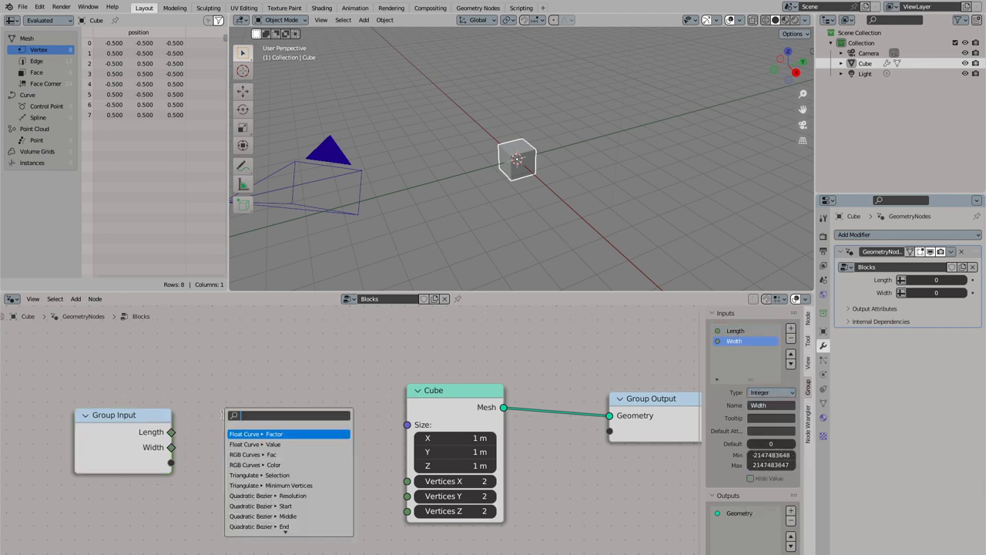
{"action": "type", "text": "combine xyz"}
{"action": "key", "text": "Return"}
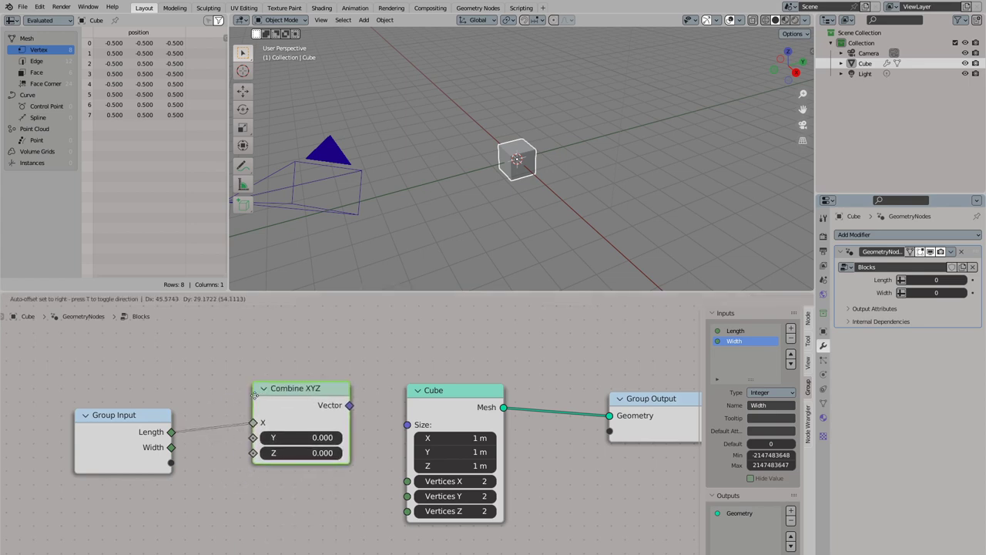
Step: Link Width to Combine XYZ Y, set Z to 1.2, and drive the Cube Size with it
{"action": "left_click", "coordinate": [257, 395]}
{"action": "left_click_drag", "start_coordinate": [123, 414], "coordinate": [84, 407]}
{"action": "left_click_drag", "start_coordinate": [132, 440], "coordinate": [253, 437]}
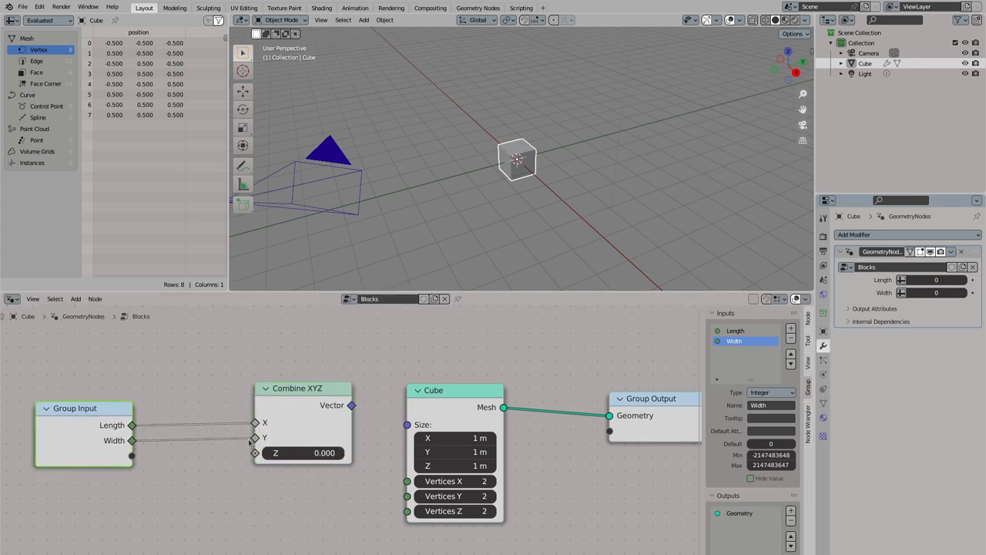
{"action": "left_click", "coordinate": [331, 452]}
{"action": "type", "text": "1.000"}
{"action": "left_click_drag", "start_coordinate": [350, 406], "coordinate": [407, 426]}
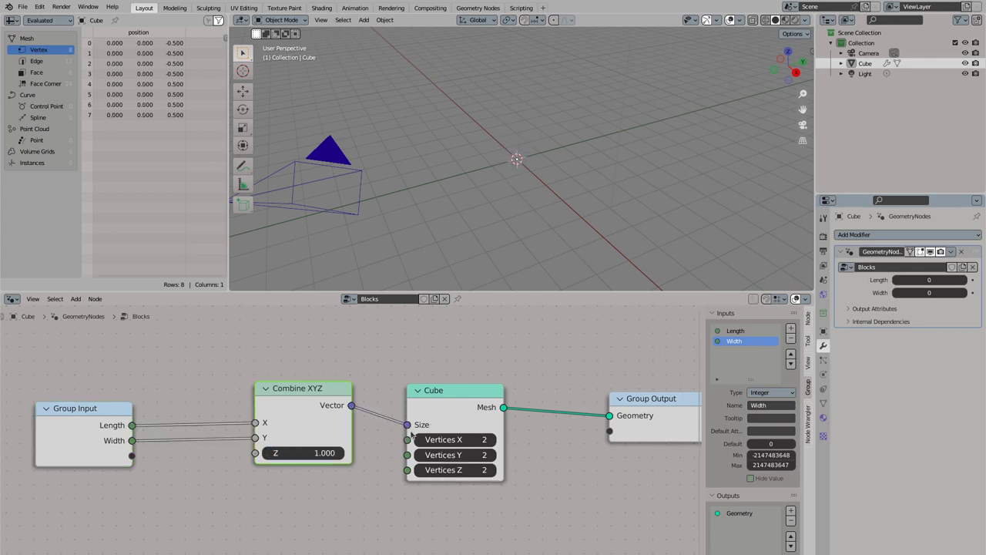
Step: Set the modifier's Length and Width to 2
{"action": "left_click", "coordinate": [964, 280]}
{"action": "left_click", "coordinate": [964, 279]}
{"action": "left_click", "coordinate": [964, 293]}
{"action": "left_click", "coordinate": [964, 292]}
Step: Connect Length and Width to the Cube's Vertices X and Y, then reset both values to 1
{"action": "scroll", "coordinate": [350, 409], "scroll_direction": "down", "scroll_amount": 2}
{"action": "mouse_move", "coordinate": [136, 421]}
{"action": "left_mouse_down"}
{"action": "mouse_move", "coordinate": [488, 434]}
{"action": "mouse_move", "coordinate": [486, 423]}
{"action": "left_mouse_up"}
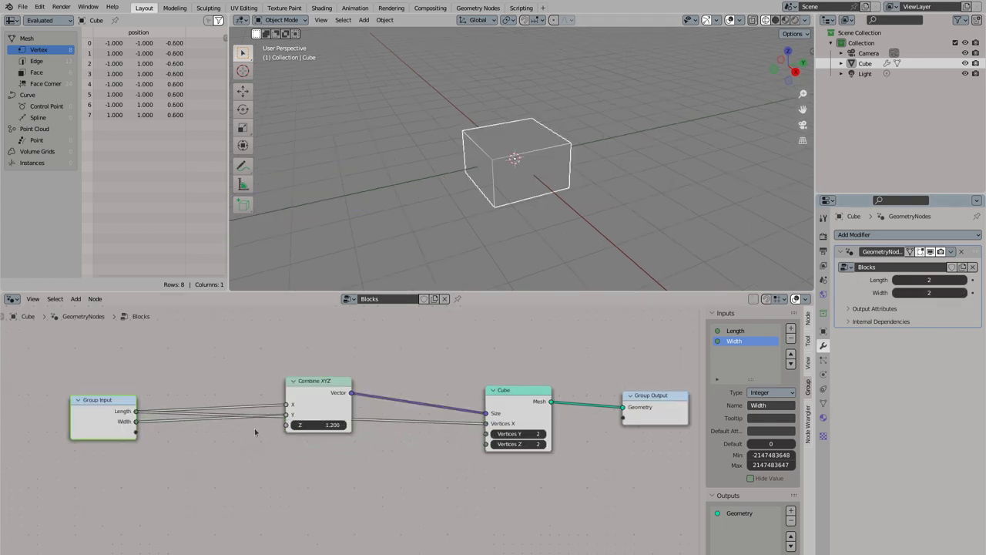
{"action": "left_click_drag", "start_coordinate": [134, 422], "coordinate": [488, 433]}
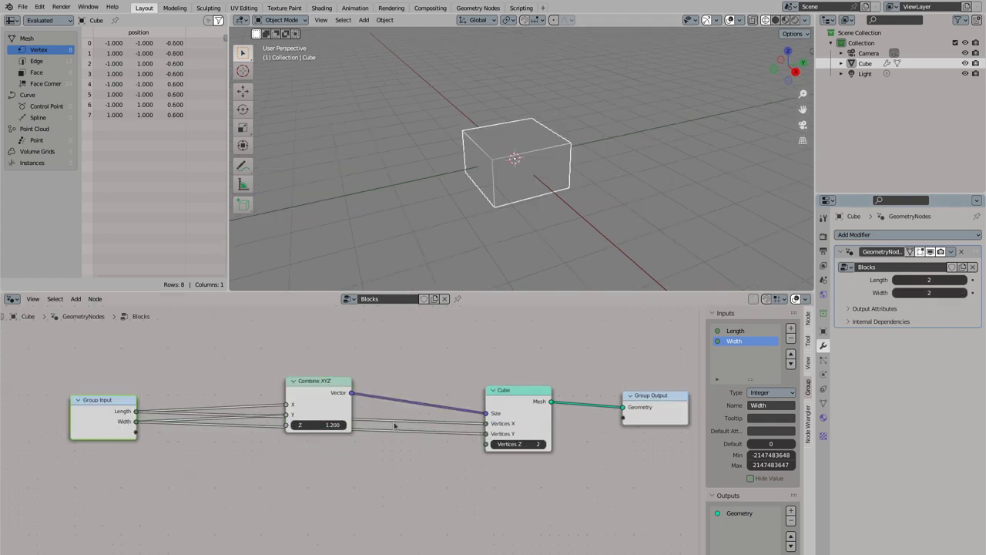
{"action": "left_click_drag", "start_coordinate": [318, 390], "coordinate": [327, 360]}
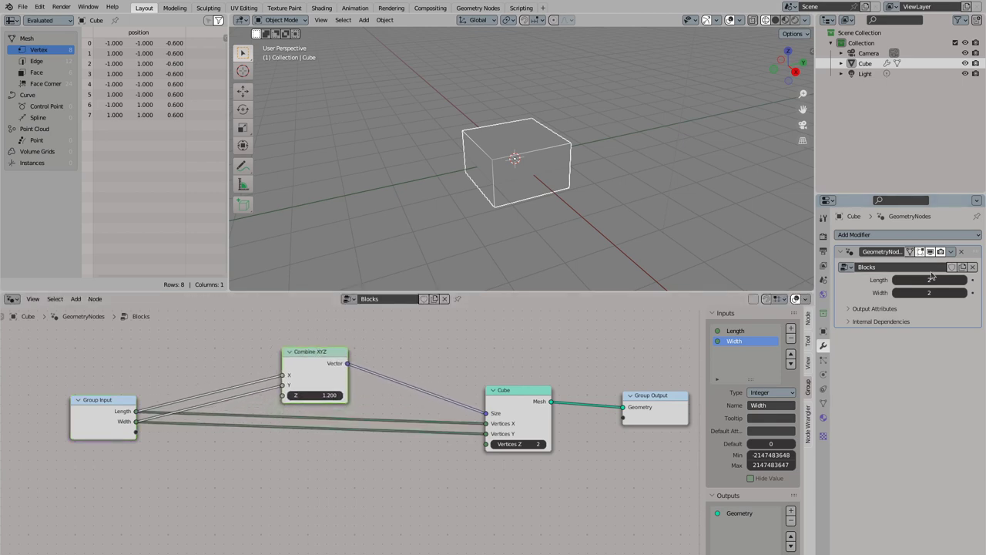
{"action": "left_click", "coordinate": [896, 281]}
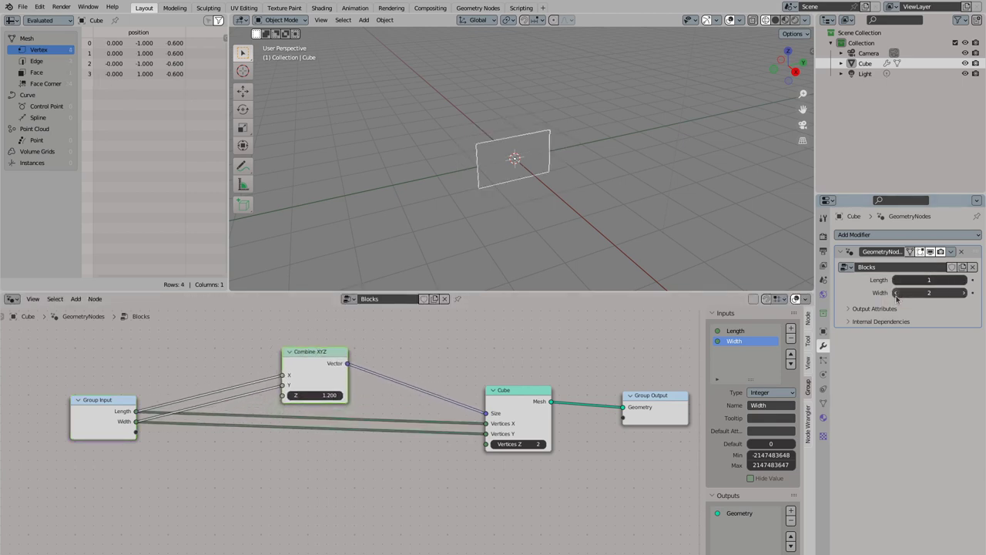
{"action": "left_click", "coordinate": [895, 293]}
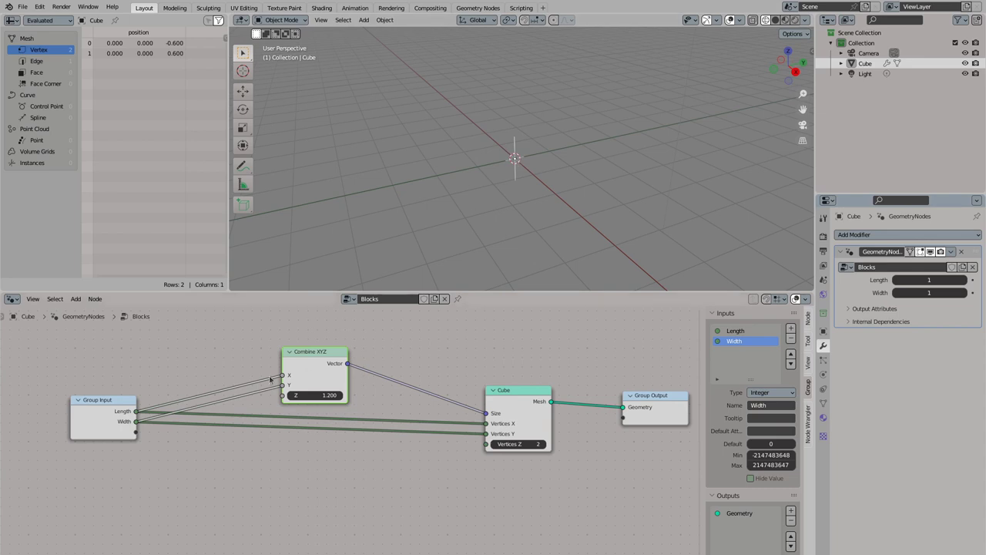
Step: Insert collapsed Math Add nodes on both the Vertices X and Vertices Y links
{"action": "right_click_drag", "start_coordinate": [274, 411], "coordinate": [273, 432], "text": "shift"}
{"action": "mouse_move", "coordinate": [275, 424]}
{"action": "left_mouse_down"}
{"action": "mouse_move", "coordinate": [275, 456]}
{"action": "mouse_move", "coordinate": [324, 426]}
{"action": "left_mouse_up"}
{"action": "type", "text": "ad"}
{"action": "key", "text": "Return"}
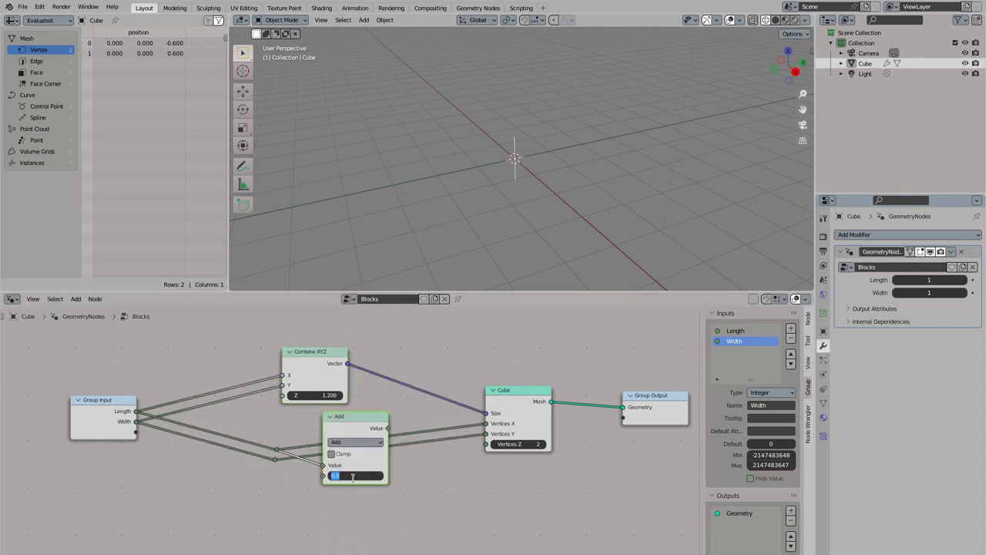
{"action": "left_click_drag", "start_coordinate": [388, 429], "coordinate": [486, 423]}
{"action": "left_click", "coordinate": [329, 416]}
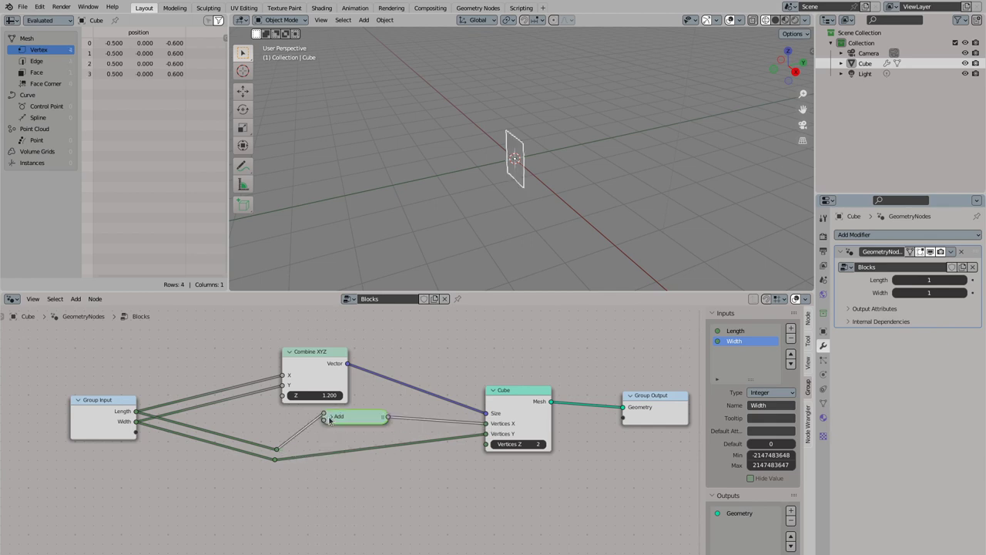
{"action": "left_click_drag", "start_coordinate": [275, 449], "coordinate": [272, 414]}
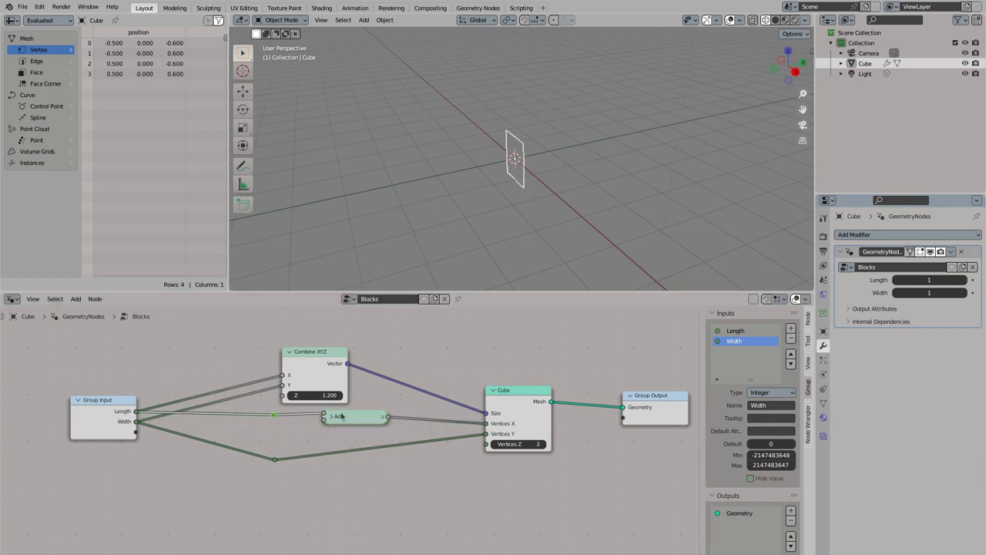
{"action": "key", "text": "shift+d"}
{"action": "left_click", "coordinate": [347, 450]}
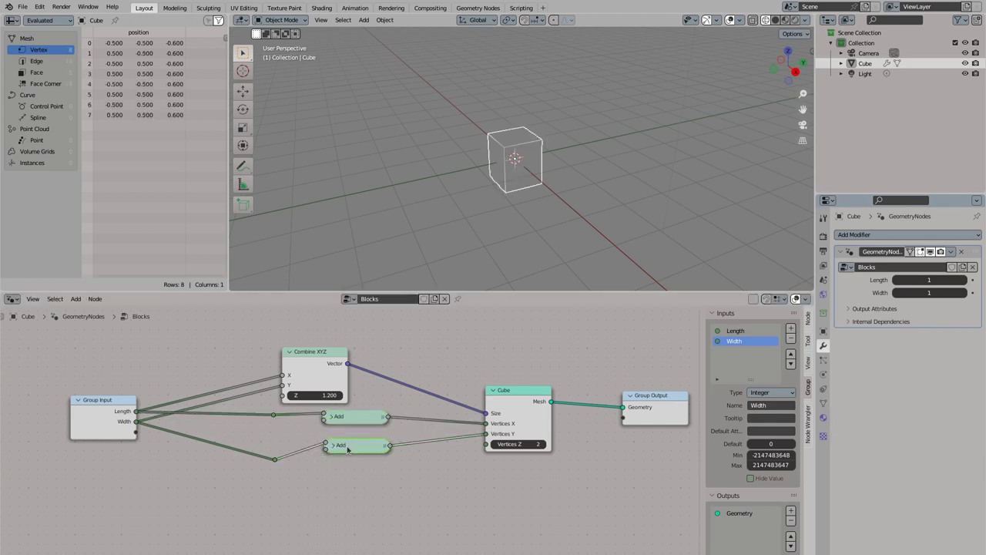
{"action": "left_click_drag", "start_coordinate": [275, 459], "coordinate": [276, 441]}
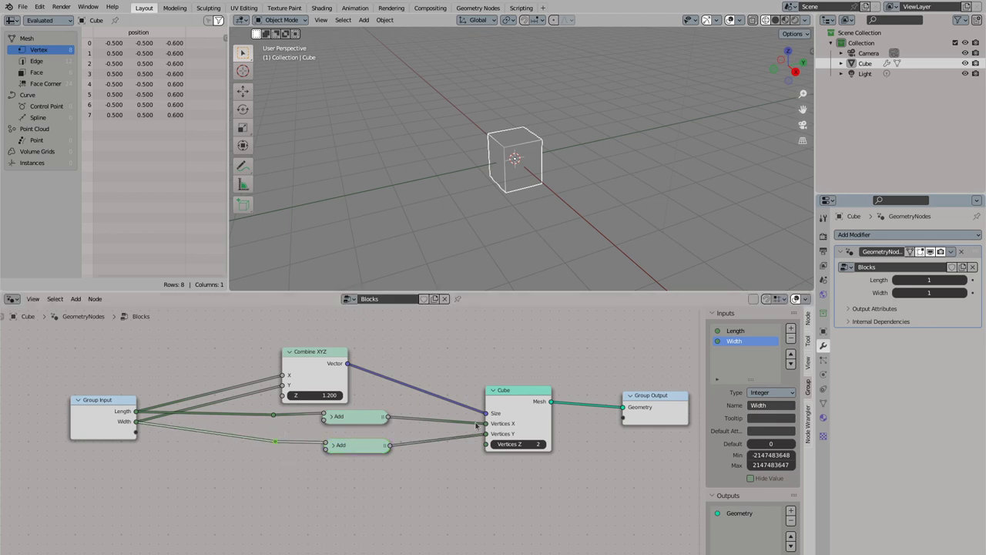
Step: Set the modifier to Length 4 and Width 2, giving a 4×2 block grid
{"action": "left_click", "coordinate": [964, 279]}
{"action": "left_click", "coordinate": [963, 292]}
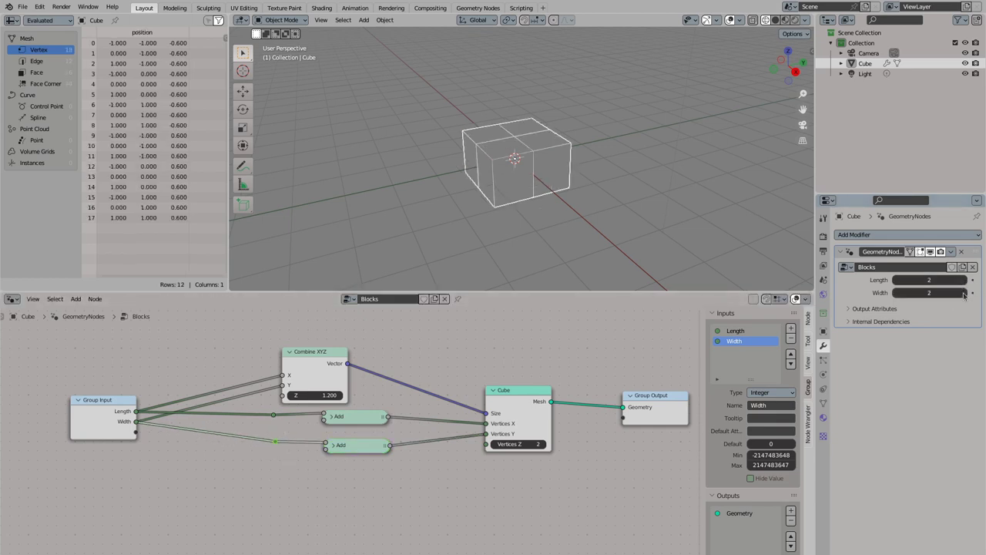
{"action": "left_click", "coordinate": [964, 279]}
{"action": "left_click", "coordinate": [964, 279]}
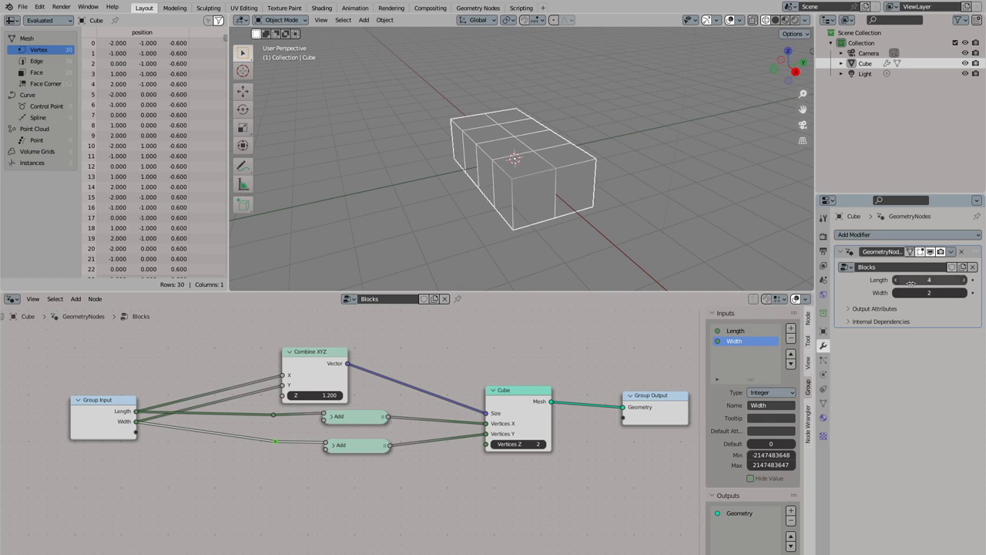
{"action": "left_click", "coordinate": [897, 279]}
{"action": "left_click", "coordinate": [964, 280]}
{"action": "middle_click_drag", "start_coordinate": [571, 208], "coordinate": [597, 207]}
Step: View the brick from the top with Numpad 7 and move the Group Input node left
{"action": "key", "text": "KP_7"}
{"action": "left_click", "coordinate": [242, 166]}
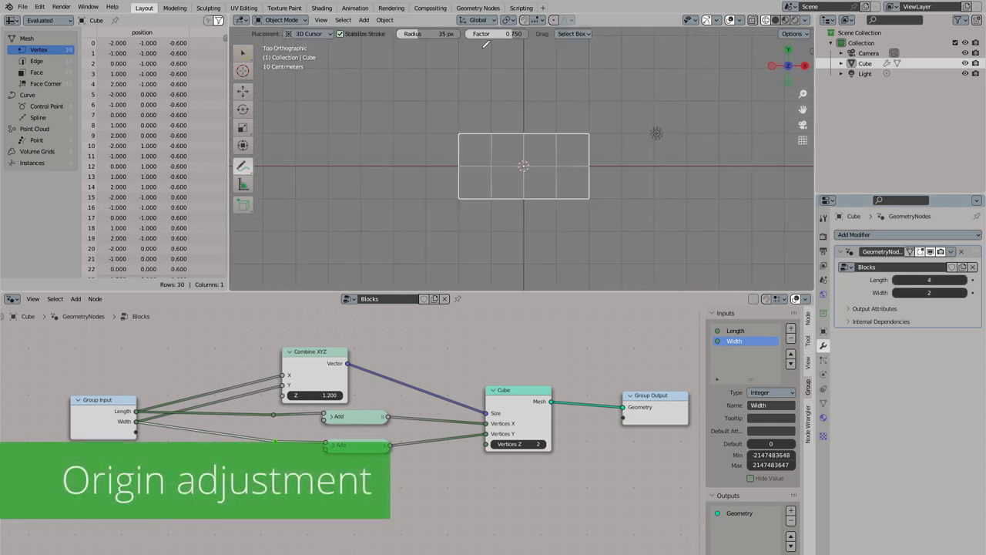
{"action": "scroll", "coordinate": [523, 172], "scroll_direction": "up", "scroll_amount": 2}
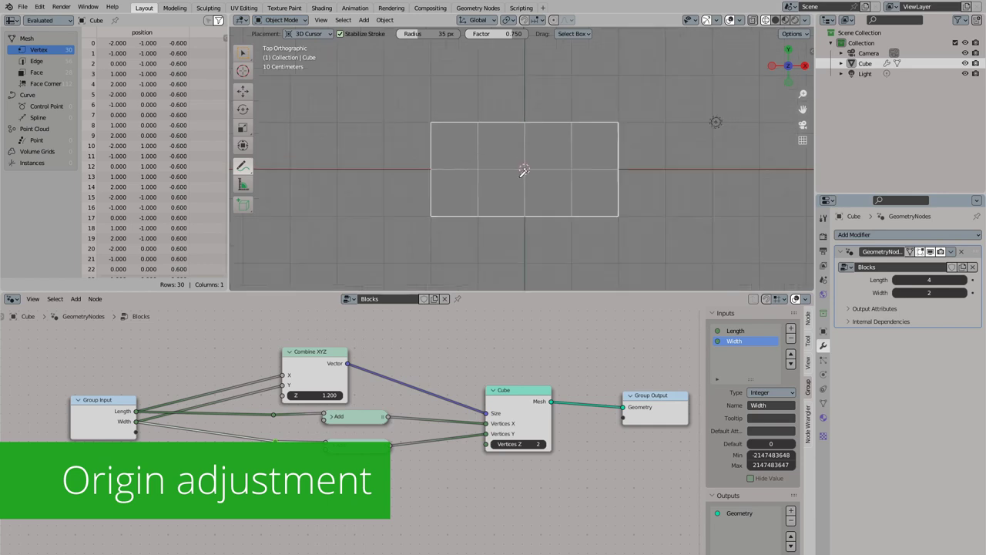
{"action": "scroll", "coordinate": [521, 170], "scroll_direction": "up", "scroll_amount": 1}
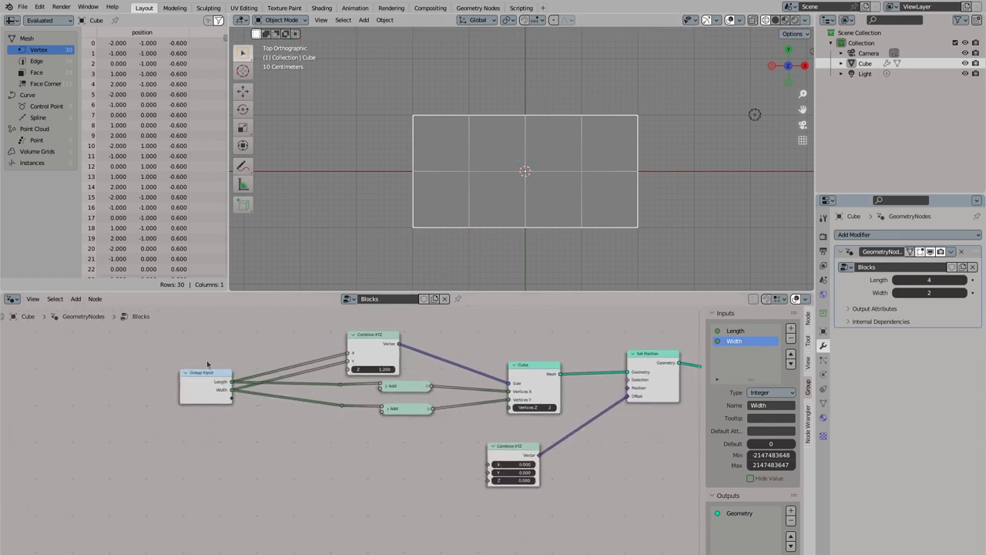
{"action": "mouse_move", "coordinate": [206, 386]}
{"action": "left_mouse_down"}
{"action": "mouse_move", "coordinate": [177, 386]}
{"action": "mouse_move", "coordinate": [304, 462]}
{"action": "left_mouse_up"}
Step: Add two Math Divide nodes off Width and Length, each dividing by 2
{"action": "type", "text": "div"}
{"action": "key", "text": "Return"}
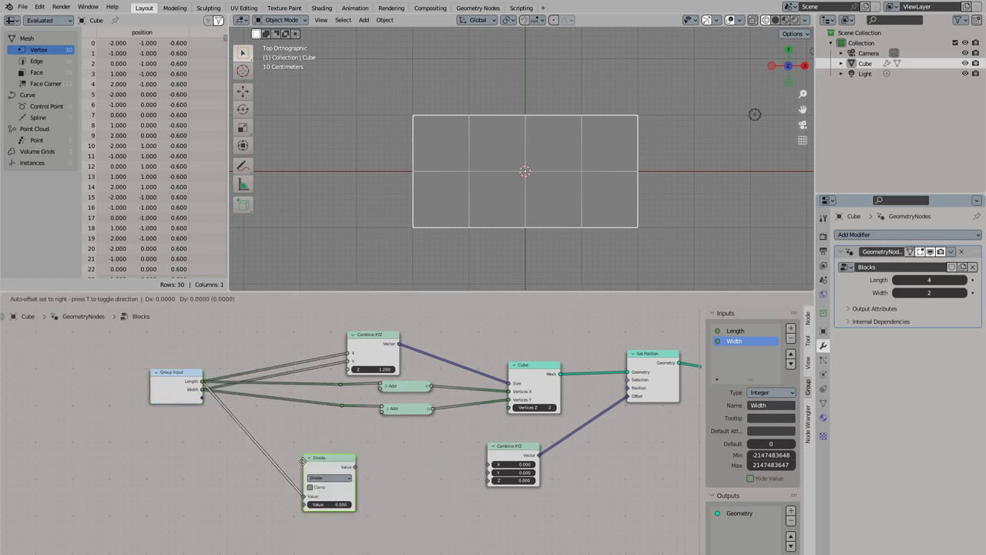
{"action": "left_click", "coordinate": [321, 450]}
{"action": "left_click_drag", "start_coordinate": [353, 481], "coordinate": [391, 466]}
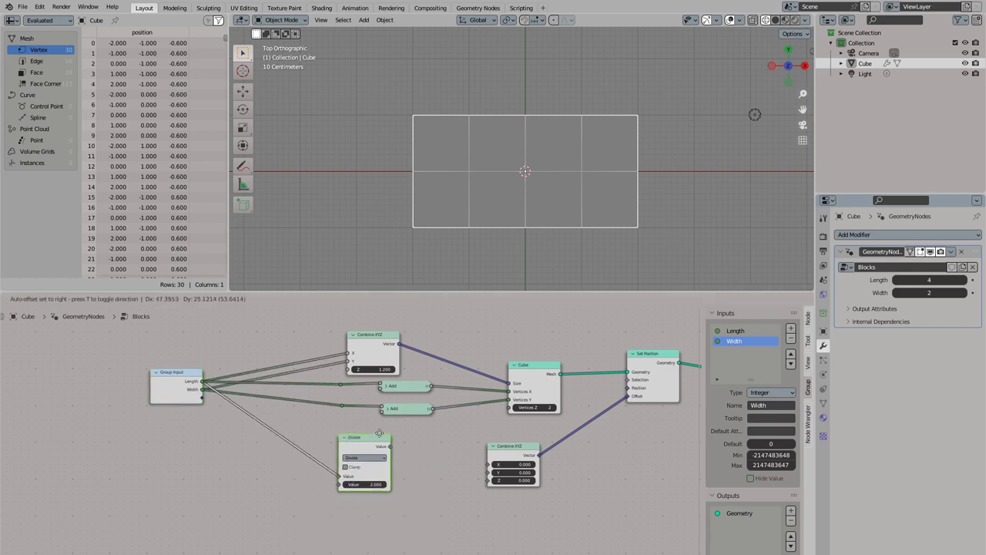
{"action": "left_click_drag", "start_coordinate": [202, 389], "coordinate": [323, 408]}
{"action": "type", "text": "div"}
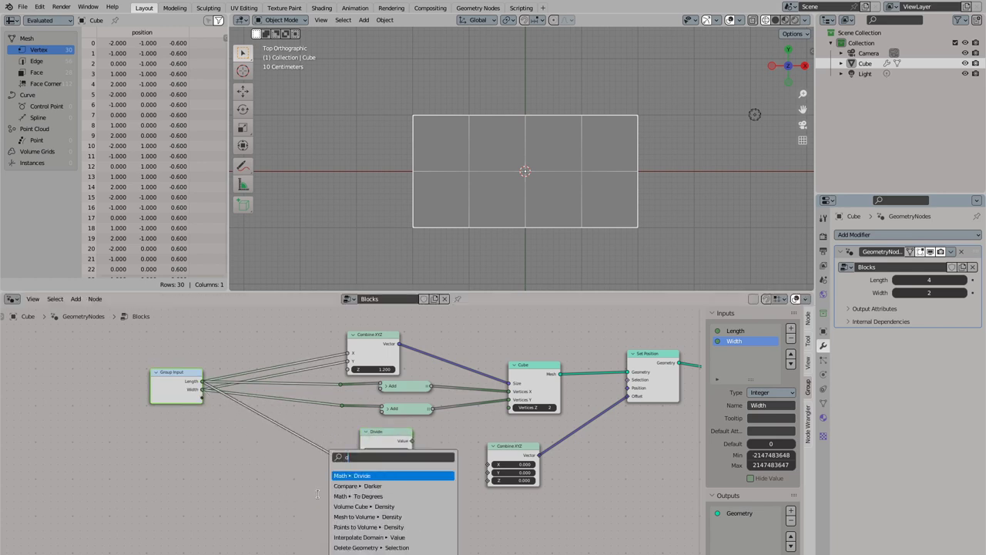
{"action": "key", "text": "Return"}
{"action": "left_click", "coordinate": [361, 503]}
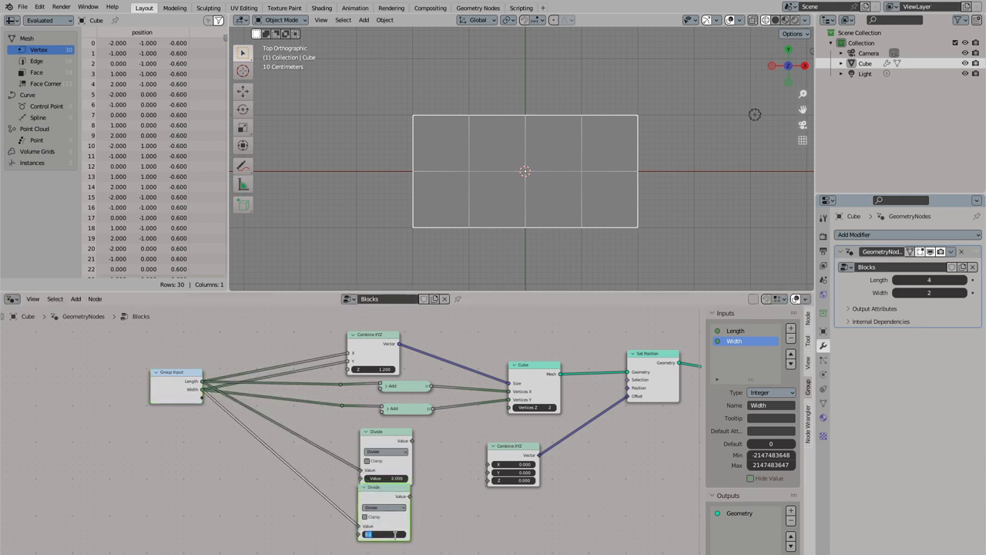
{"action": "type", "text": "2"}
{"action": "key", "text": "Return"}
Step: Connect the two Divide results to the offset's X and Y and collapse both nodes
{"action": "left_click_drag", "start_coordinate": [412, 440], "coordinate": [489, 465]}
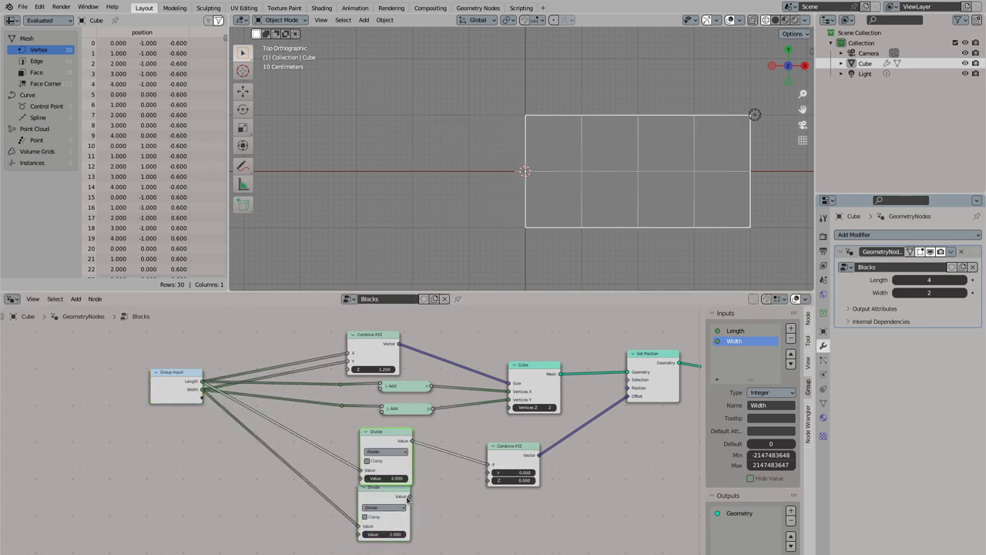
{"action": "left_click_drag", "start_coordinate": [408, 497], "coordinate": [488, 472]}
{"action": "left_click", "coordinate": [364, 487]}
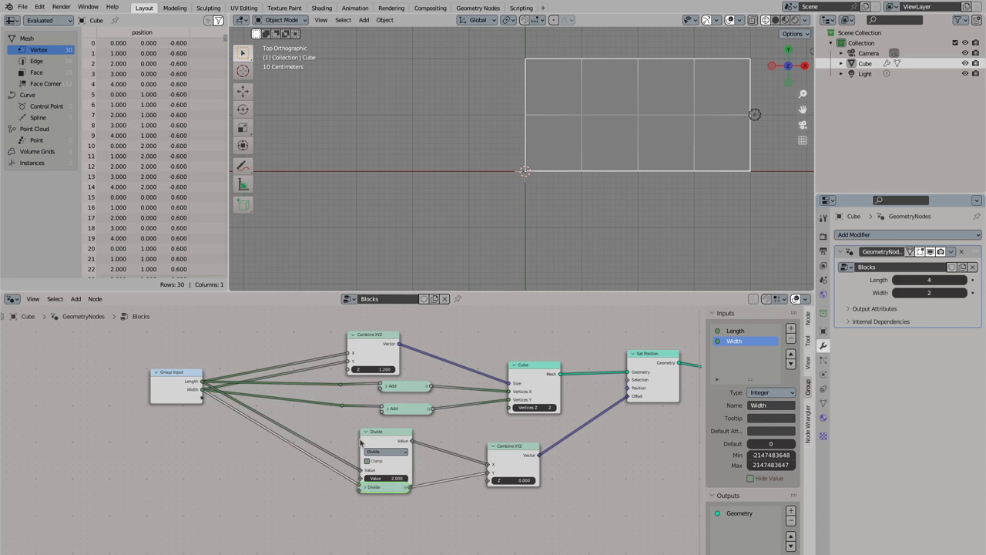
{"action": "left_click", "coordinate": [365, 432]}
Step: Move both Divide nodes further left in the graph
{"action": "left_click_drag", "start_coordinate": [370, 431], "coordinate": [348, 465]}
{"action": "middle_click_drag", "start_coordinate": [558, 190], "coordinate": [445, 241], "text": "shift"}
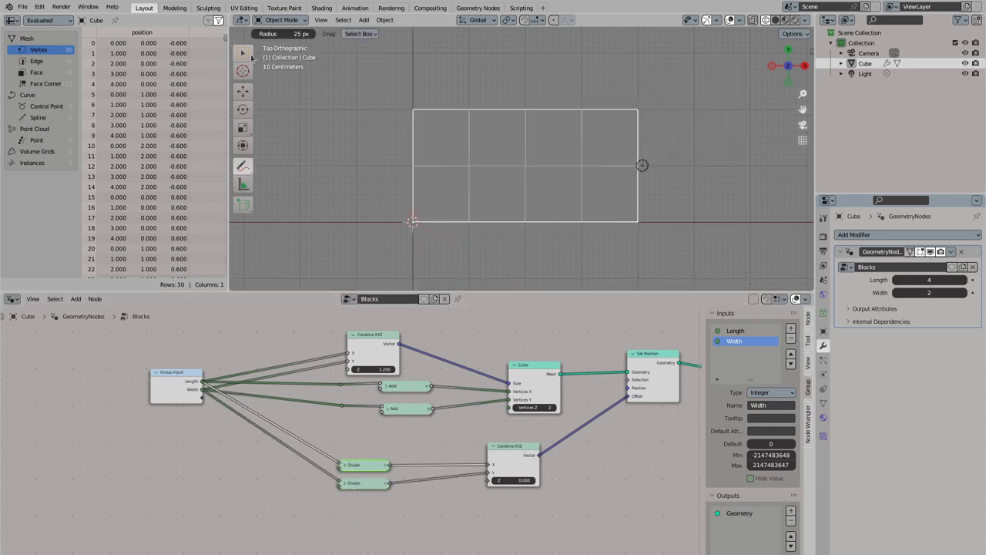
{"action": "key", "text": "g"}
{"action": "left_click", "coordinate": [357, 468]}
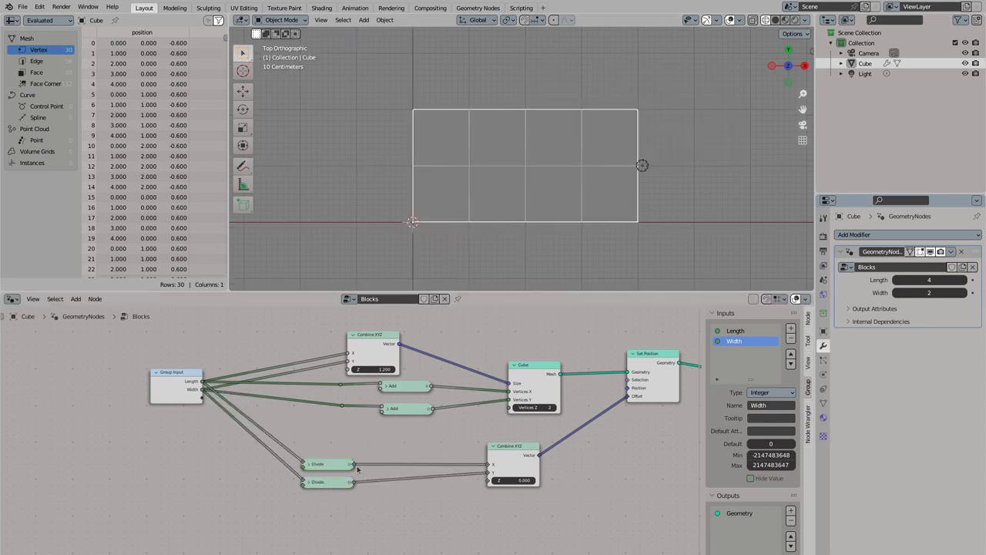
{"action": "left_click_drag", "start_coordinate": [358, 468], "coordinate": [400, 451]}
Step: Add a collapsed Subtract 0.5 node between the Divide and offset X
{"action": "type", "text": "sub"}
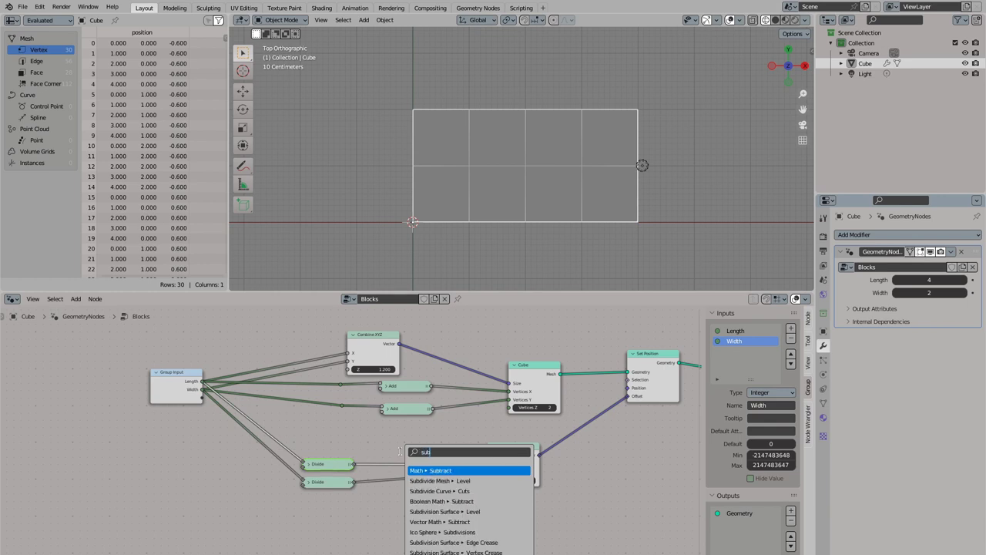
{"action": "key", "text": "Return"}
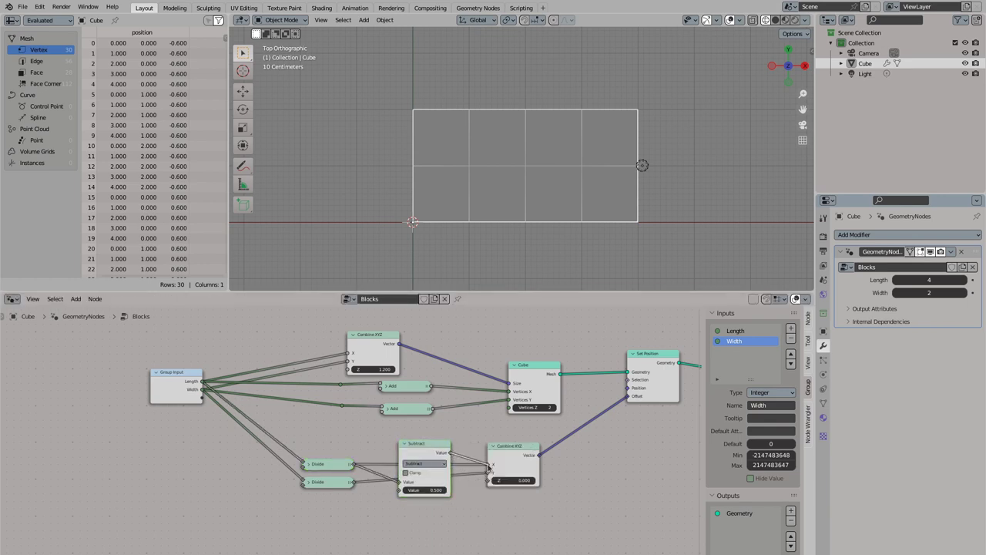
{"action": "left_click_drag", "start_coordinate": [489, 467], "coordinate": [488, 464]}
{"action": "left_click", "coordinate": [402, 443]}
Step: Duplicate the Subtract node onto the Y offset link and align it
{"action": "key", "text": "shift+d"}
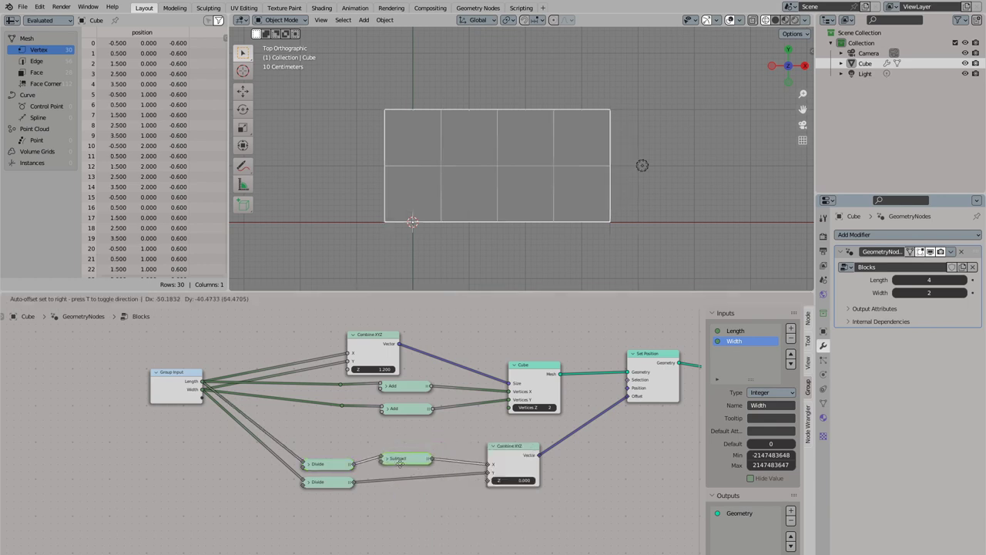
{"action": "left_click", "coordinate": [407, 481]}
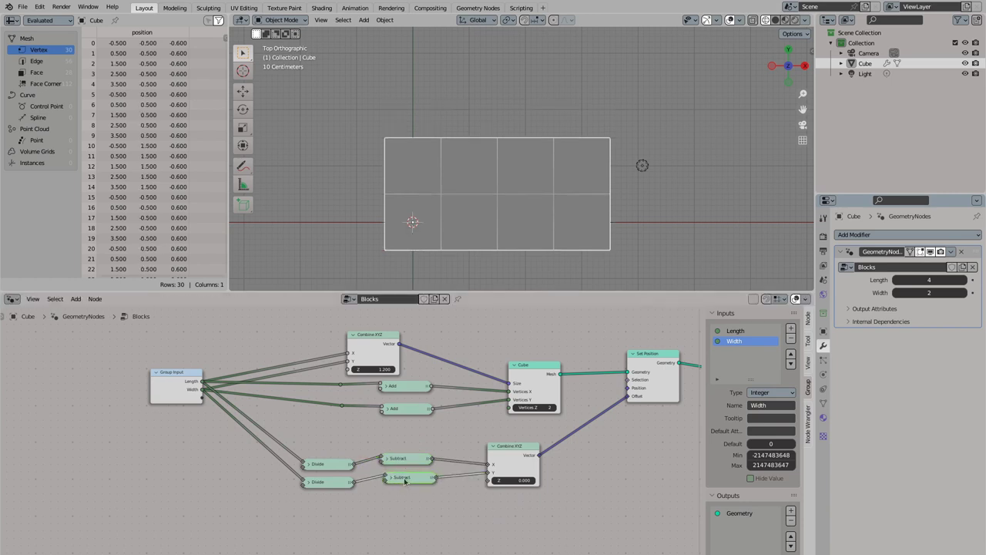
{"action": "left_click_drag", "start_coordinate": [421, 468], "coordinate": [415, 474]}
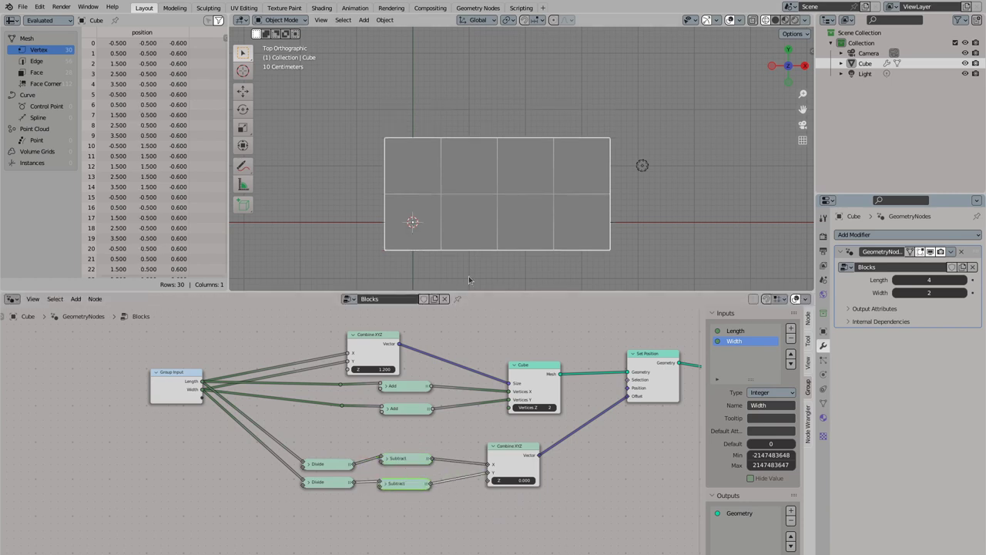
{"action": "middle_click_drag", "start_coordinate": [450, 221], "coordinate": [515, 193]}
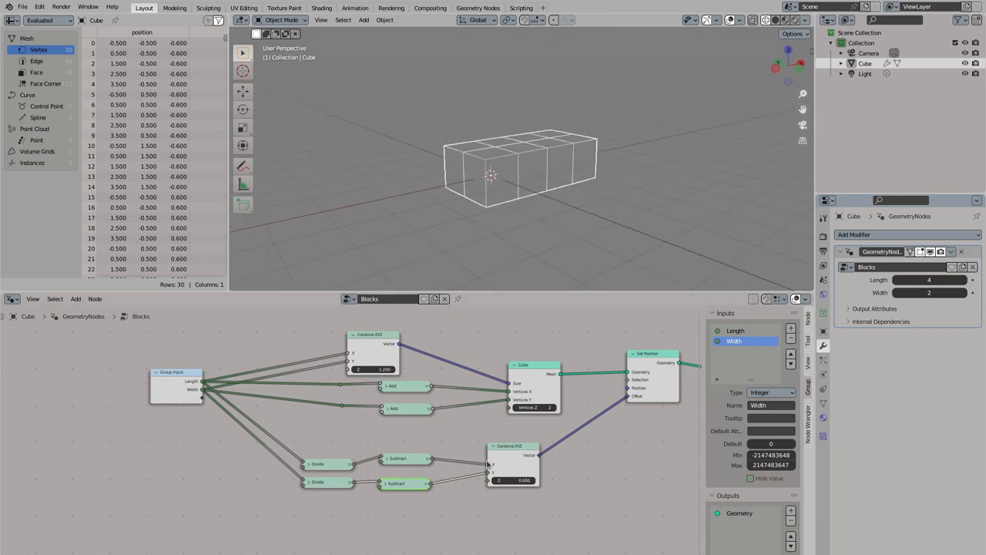
Step: Set the offset Combine XYZ Z to 0.6
{"action": "type", "text": "0.6"}
{"action": "key", "text": "Return"}
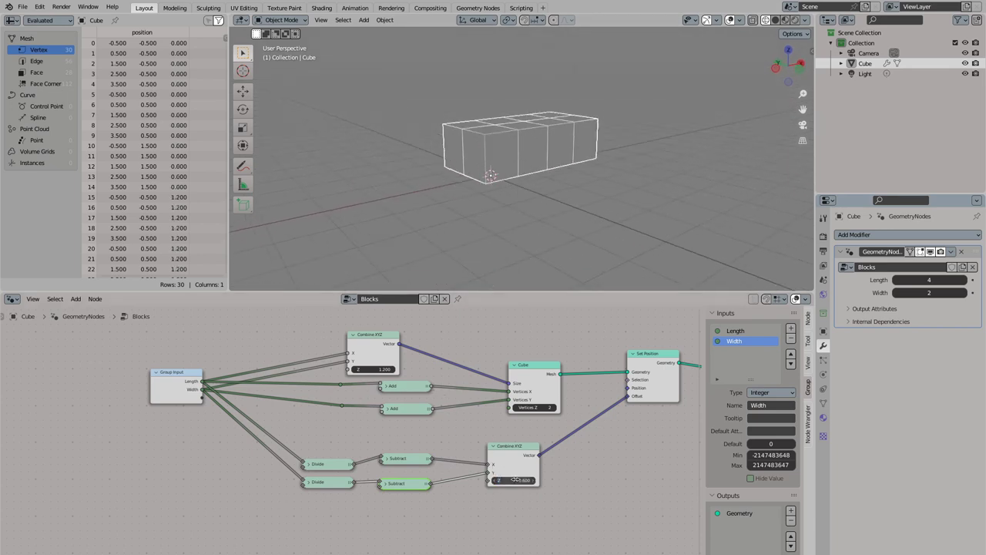
{"action": "middle_click_drag", "start_coordinate": [580, 217], "coordinate": [590, 229]}
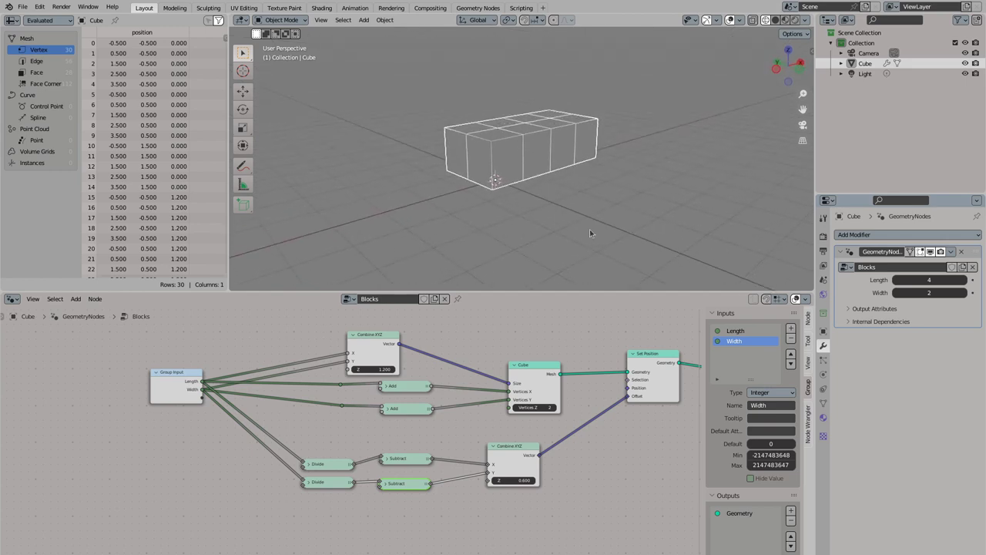
Step: Move the Group Input node left and add a third group input
{"action": "middle_click_drag", "start_coordinate": [288, 380], "coordinate": [365, 393]}
{"action": "left_click_drag", "start_coordinate": [365, 393], "coordinate": [284, 389]}
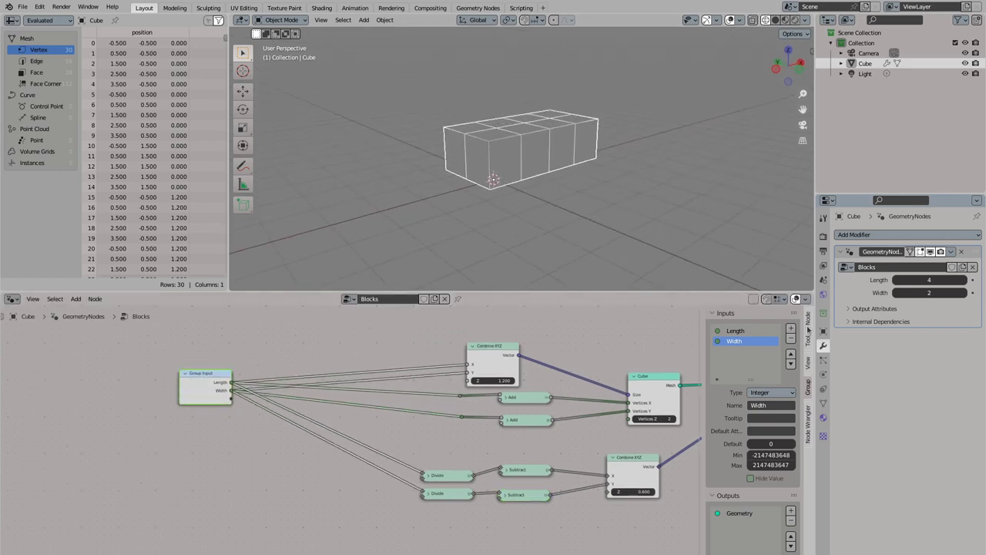
{"action": "left_click", "coordinate": [791, 328]}
{"action": "left_click", "coordinate": [761, 393]}
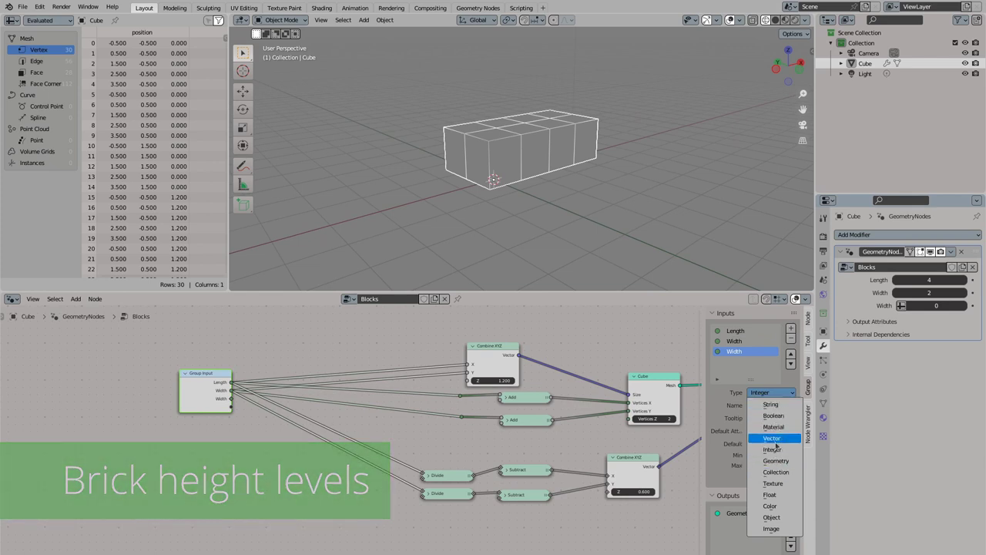
Step: Make the new input a Boolean named Flat and add a Switch node from it
{"action": "left_click", "coordinate": [774, 416]}
{"action": "type", "text": "Flat"}
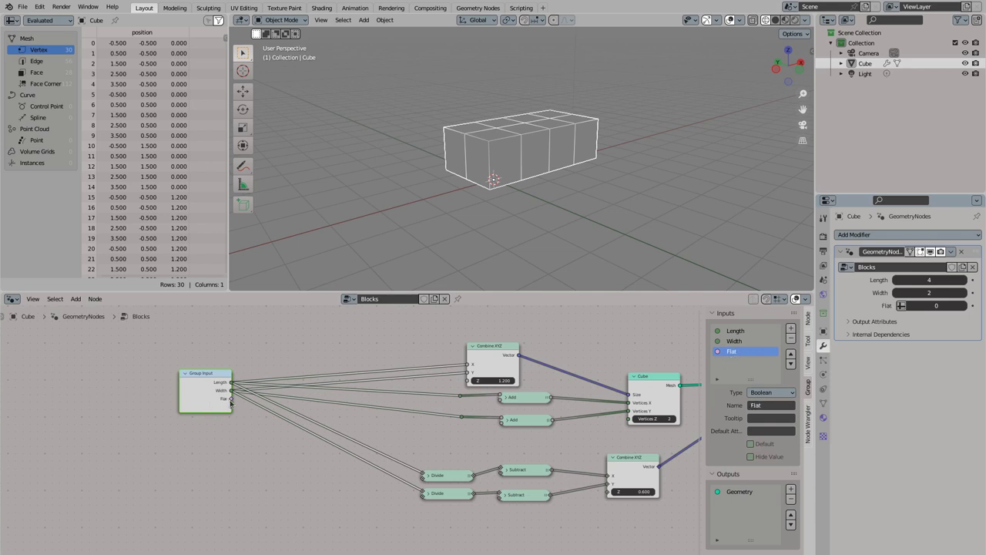
{"action": "left_click_drag", "start_coordinate": [231, 399], "coordinate": [287, 487]}
{"action": "type", "text": "swit"}
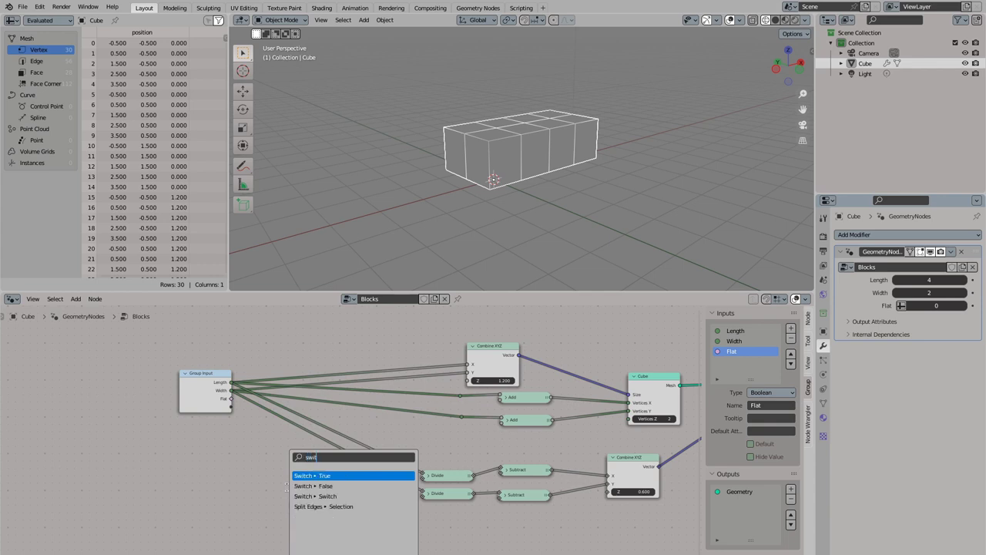
{"action": "key", "text": "Down"}
{"action": "key", "text": "Down"}
{"action": "key", "text": "Return"}
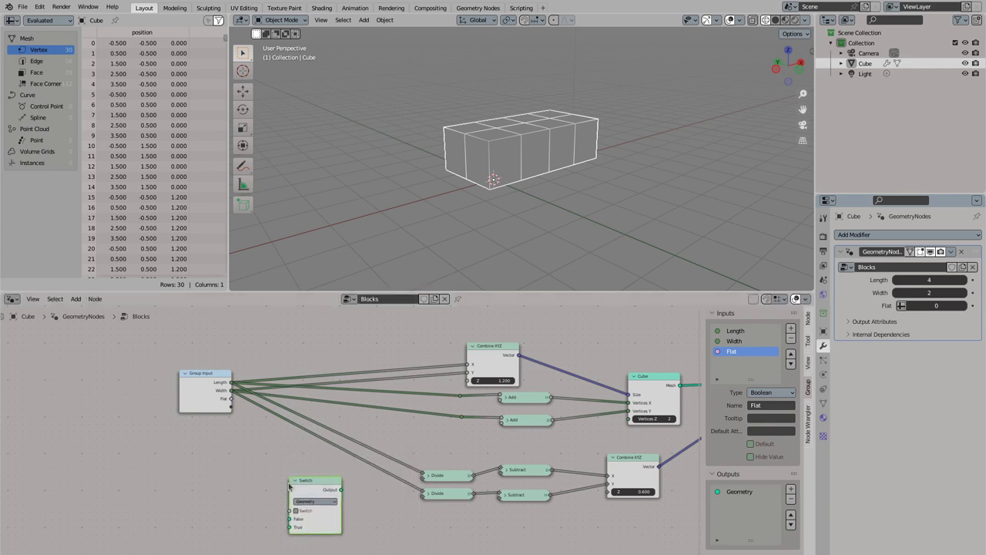
Step: Set the Switch to Float type and link Flat to its condition
{"action": "left_click_drag", "start_coordinate": [231, 399], "coordinate": [289, 510]}
{"action": "left_click", "coordinate": [313, 503]}
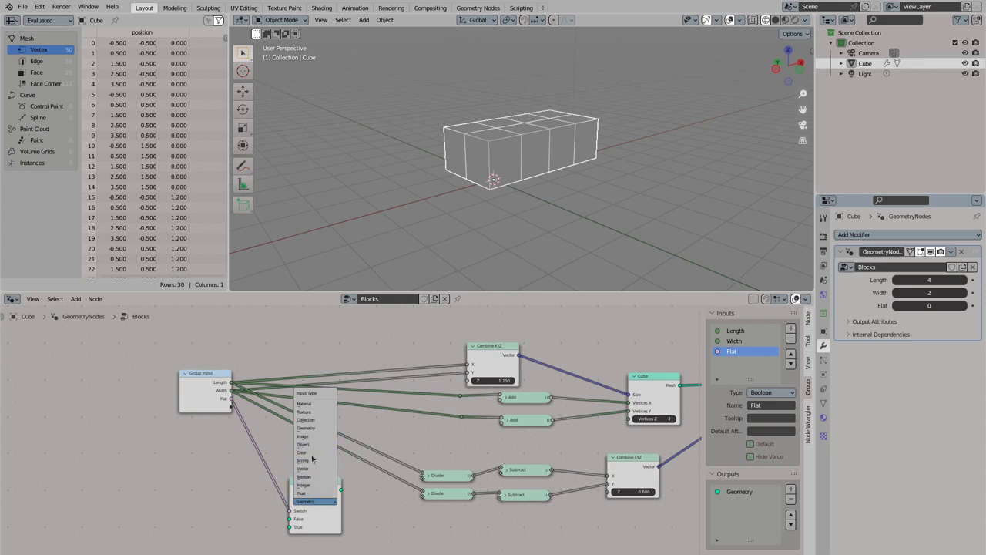
{"action": "left_click", "coordinate": [306, 494]}
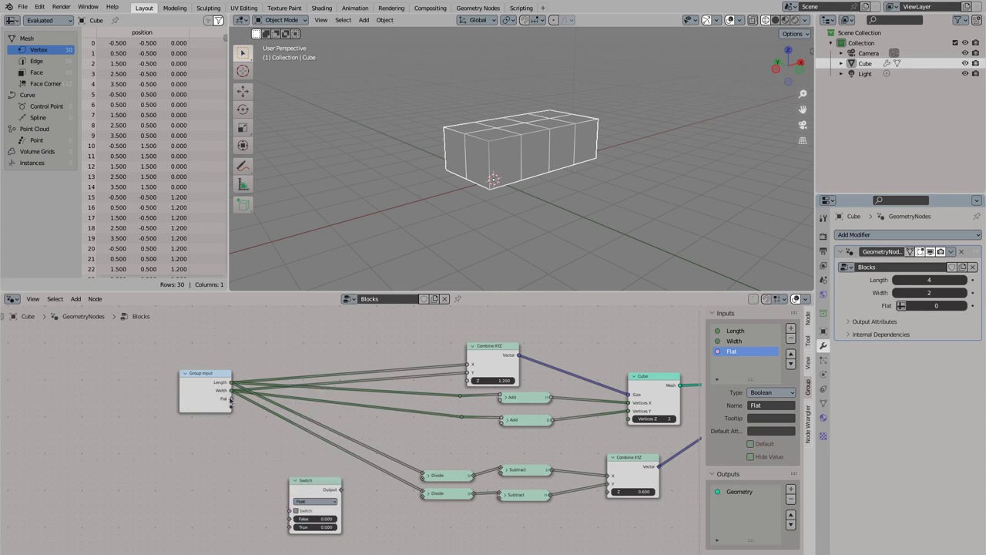
{"action": "left_click_drag", "start_coordinate": [230, 399], "coordinate": [291, 508]}
{"action": "type", "text": "1.200"}
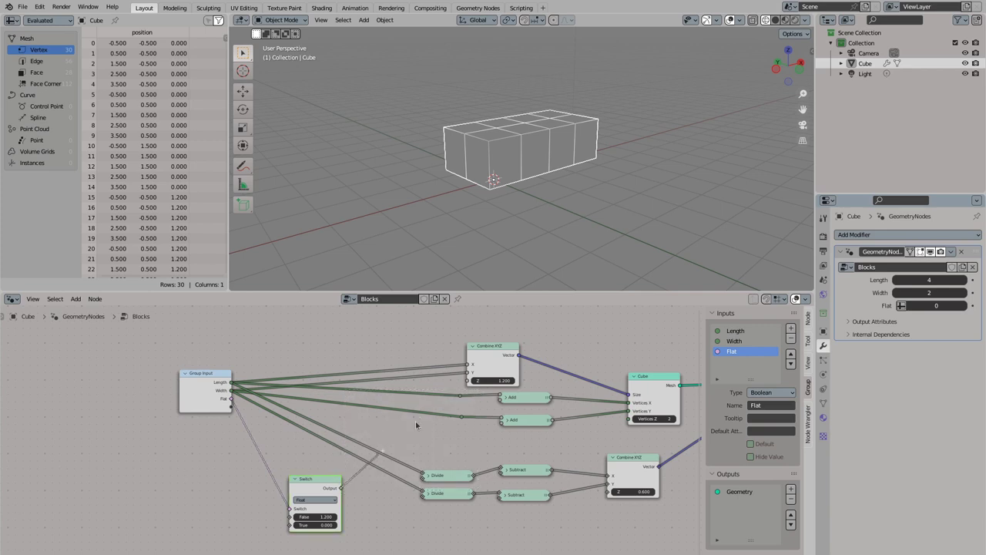
Step: Feed the Switch output into Combine XYZ Z and give the flat case a 0.39 height
{"action": "left_click_drag", "start_coordinate": [416, 425], "coordinate": [468, 380]}
{"action": "mouse_move", "coordinate": [308, 525]}
{"action": "left_mouse_down"}
{"action": "mouse_move", "coordinate": [324, 524]}
{"action": "mouse_move", "coordinate": [317, 451]}
{"action": "left_mouse_up"}
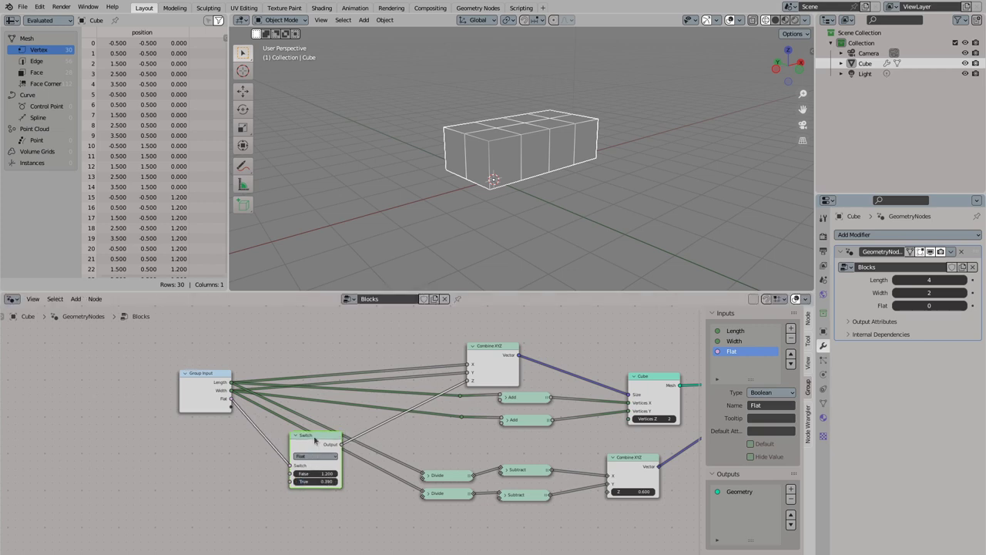
{"action": "key", "text": "Home"}
{"action": "left_click_drag", "start_coordinate": [343, 380], "coordinate": [349, 379]}
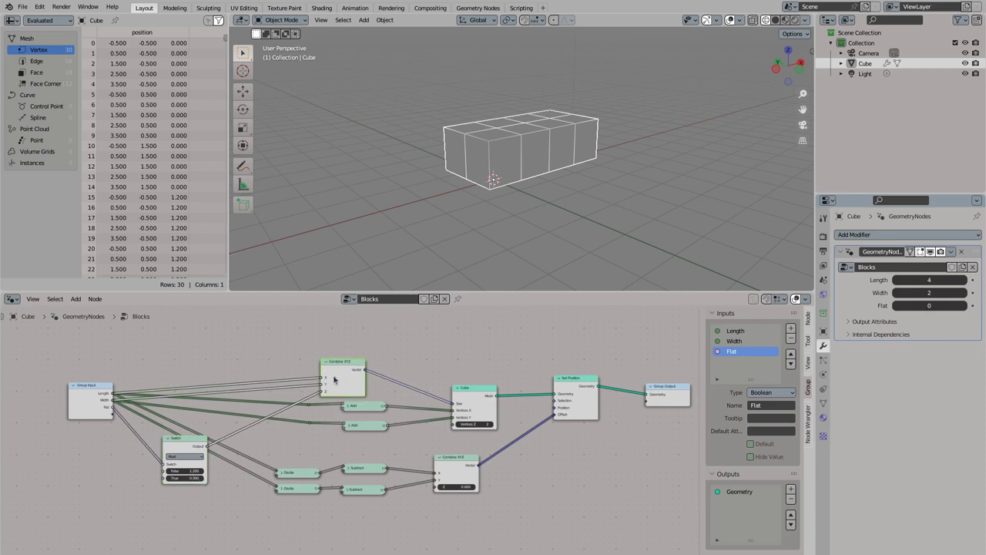
Step: Halve the Switch output with a collapsed Divide node feeding offset Z, adding a reroute
{"action": "type", "text": "divide"}
{"action": "key", "text": "Return"}
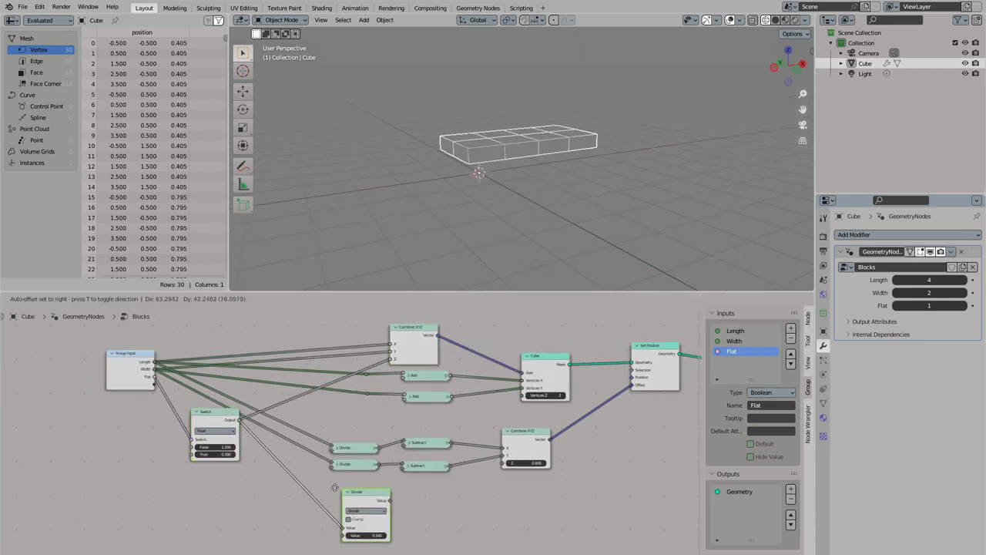
{"action": "left_click", "coordinate": [333, 483]}
{"action": "left_click_drag", "start_coordinate": [390, 495], "coordinate": [501, 463]}
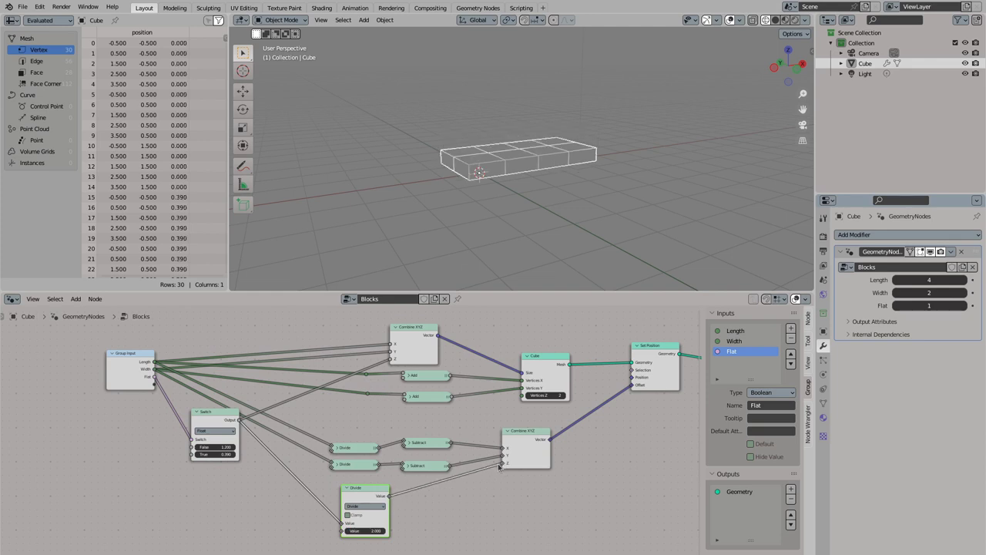
{"action": "left_click", "coordinate": [346, 489]}
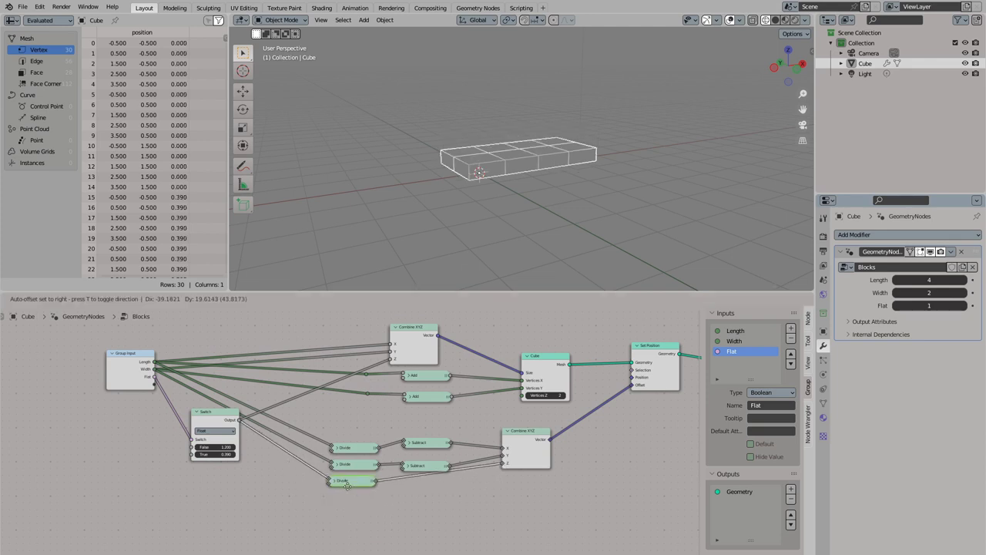
{"action": "right_click_drag", "start_coordinate": [401, 496], "coordinate": [471, 493], "text": "shift"}
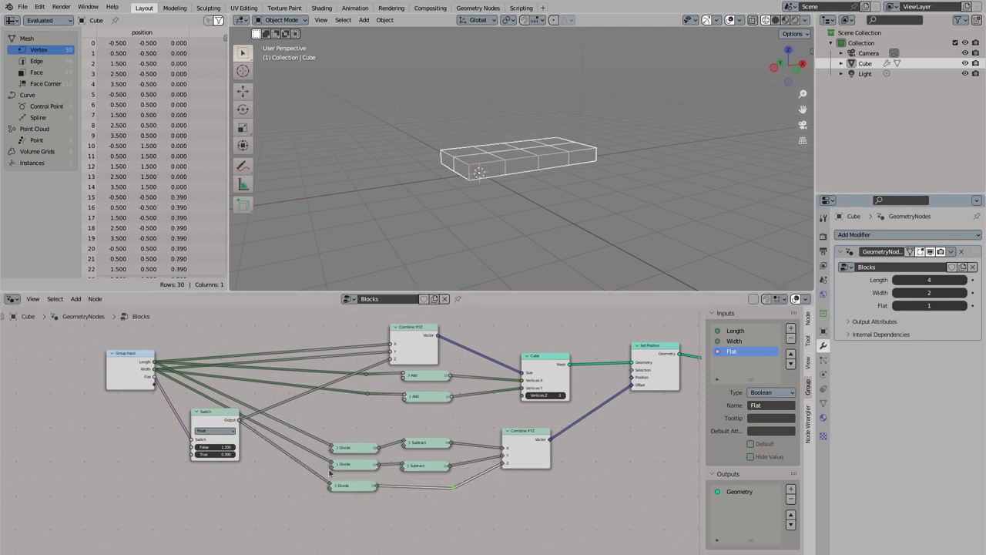
Step: Rearrange the Switch and Group Input nodes and turn Flat off for a full-height brick
{"action": "left_click", "coordinate": [196, 416]}
{"action": "left_click_drag", "start_coordinate": [197, 413], "coordinate": [233, 473]}
{"action": "left_click_drag", "start_coordinate": [138, 376], "coordinate": [85, 373]}
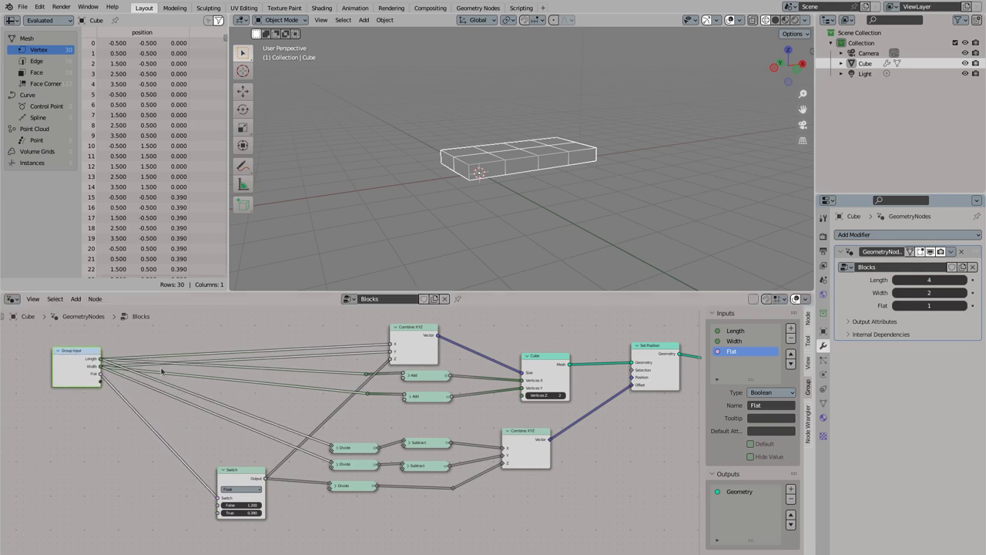
{"action": "middle_click_drag", "start_coordinate": [438, 275], "coordinate": [427, 253]}
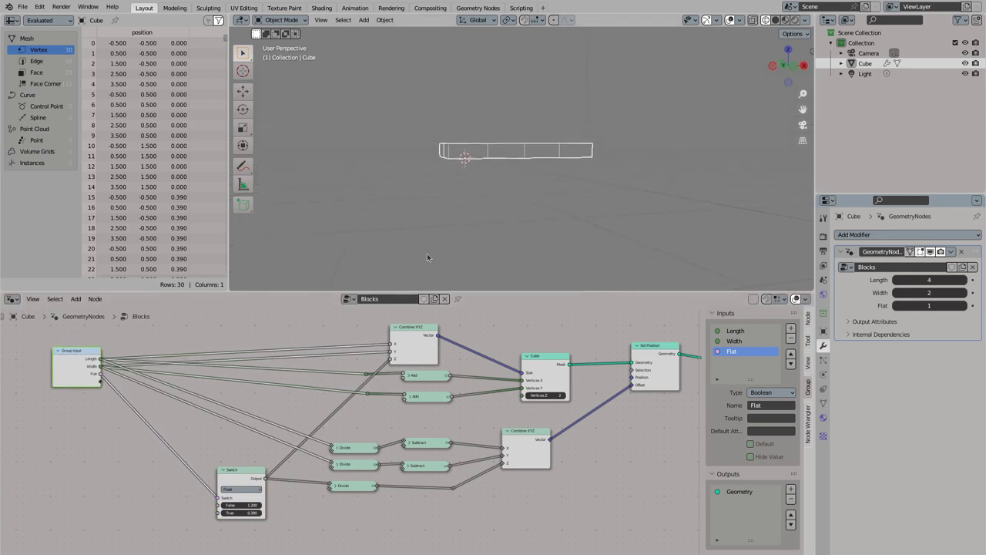
{"action": "left_click", "coordinate": [896, 306]}
{"action": "mouse_move", "coordinate": [541, 214]}
{"action": "middle_mouse_down"}
{"action": "mouse_move", "coordinate": [370, 187]}
{"action": "mouse_move", "coordinate": [501, 225]}
{"action": "middle_mouse_up"}
Step: Frame the node tree, deselect everything and rename the group's X input to Length
{"action": "scroll", "coordinate": [230, 380], "scroll_direction": "down", "scroll_amount": 2}
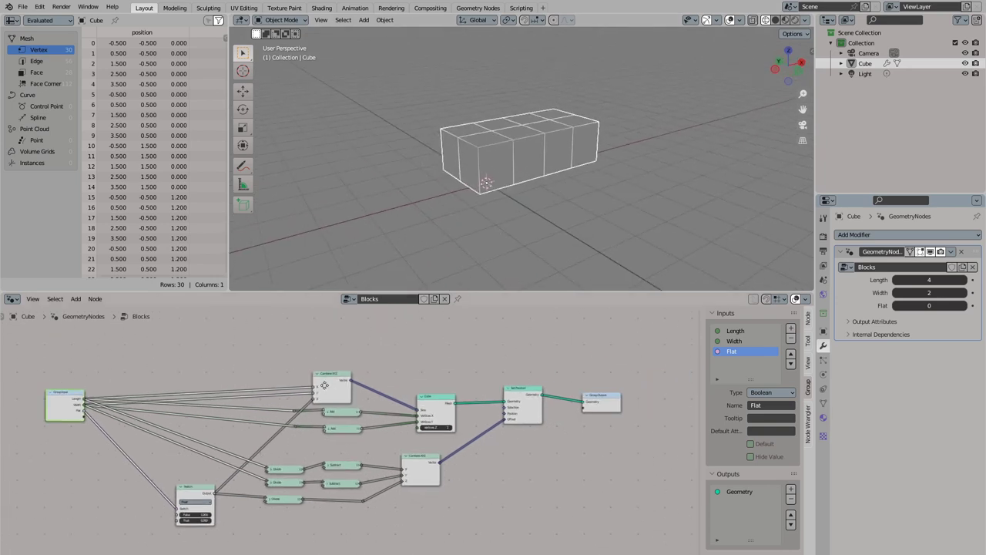
{"action": "scroll", "coordinate": [230, 380], "scroll_direction": "down", "scroll_amount": 1}
{"action": "key", "text": "Home"}
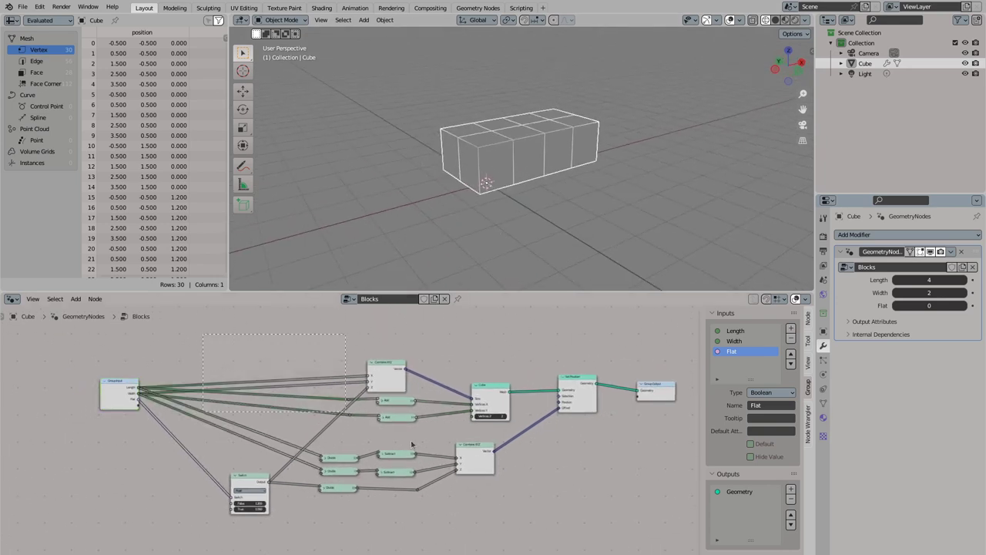
{"action": "left_click", "coordinate": [509, 470]}
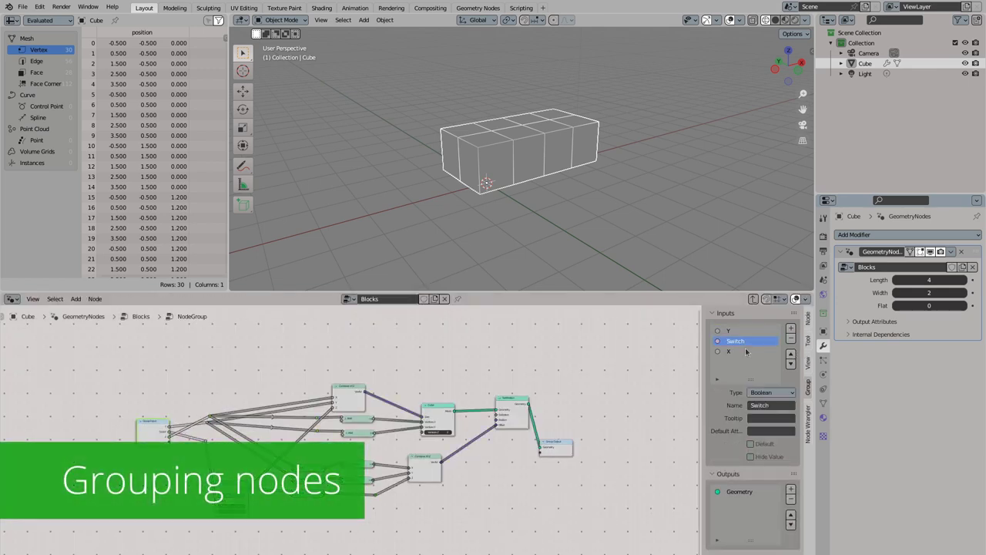
{"action": "left_click", "coordinate": [735, 333]}
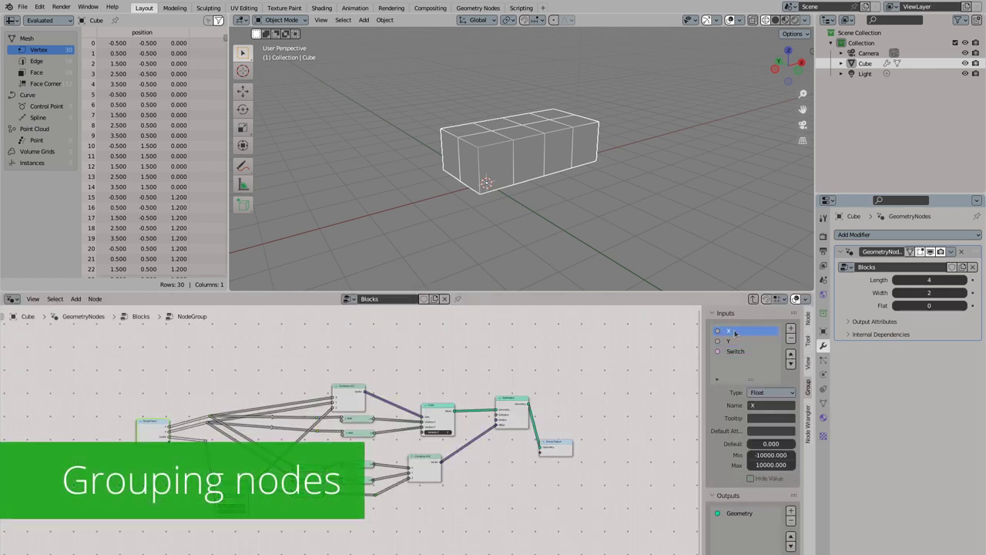
{"action": "type", "text": "gth"}
Step: Rename the Y input, change its data type, and place the Base group node
{"action": "left_click", "coordinate": [724, 340]}
{"action": "type", "text": "Width"}
{"action": "left_click", "coordinate": [770, 392]}
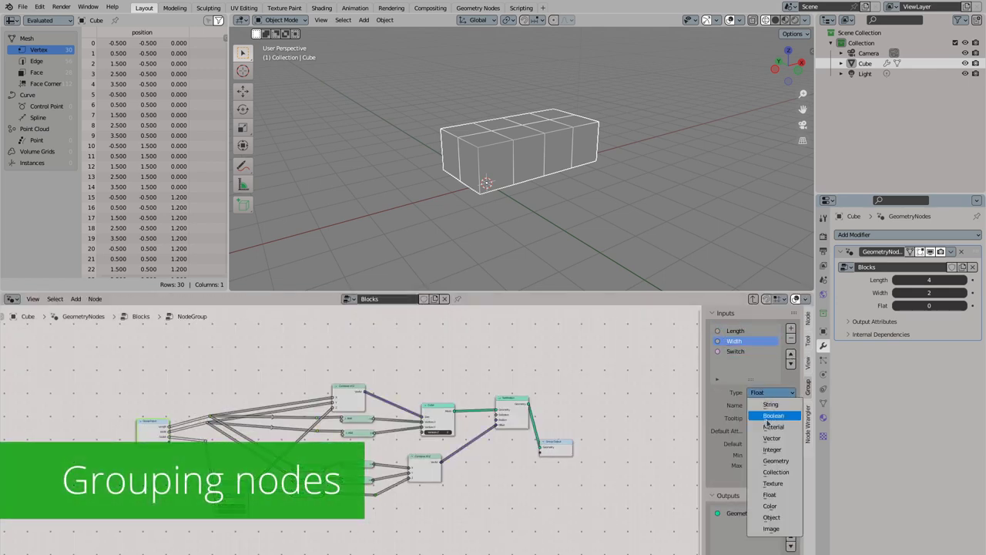
{"action": "left_click", "coordinate": [771, 421]}
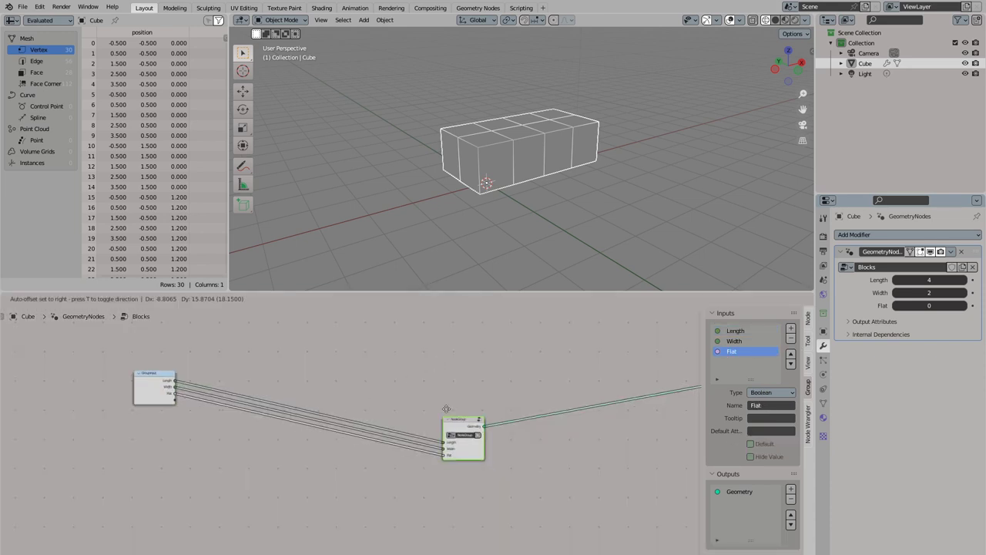
{"action": "left_click", "coordinate": [446, 408]}
{"action": "scroll", "coordinate": [399, 371], "scroll_direction": "up", "scroll_amount": 2}
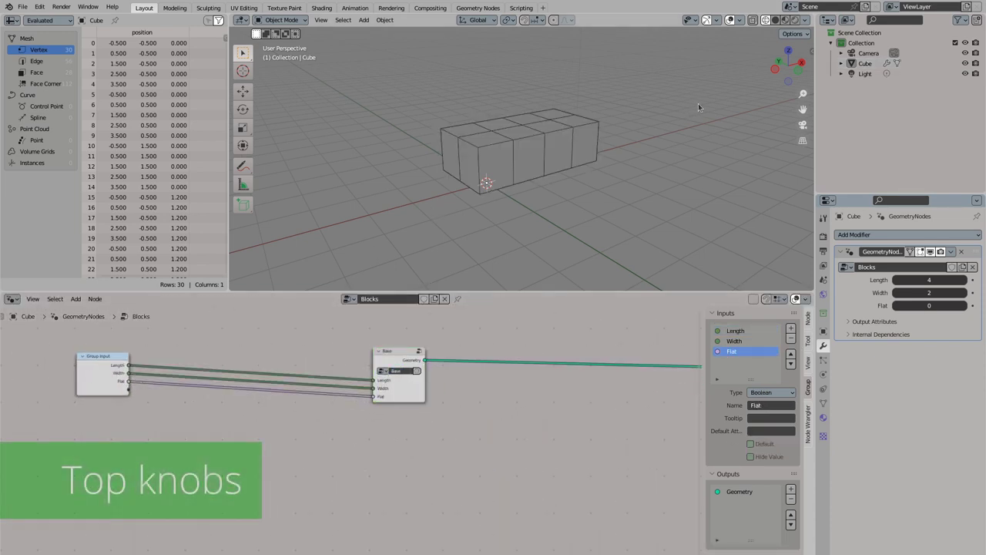
Step: View the brick in top orthographic, zoom in, hide overlays and pick freehand annotation drawing
{"action": "key", "text": "KP_7"}
{"action": "scroll", "coordinate": [545, 183], "scroll_direction": "up", "scroll_amount": 4}
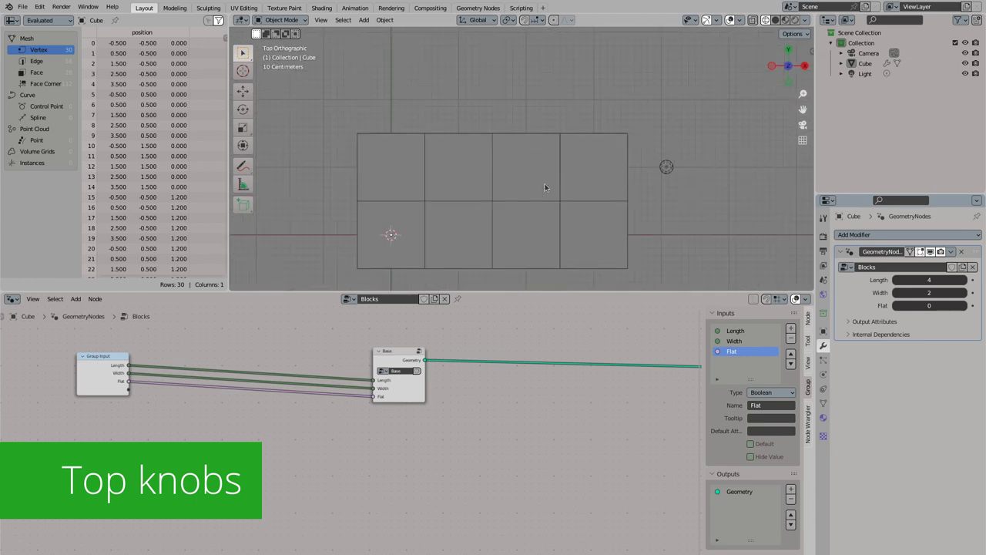
{"action": "scroll", "coordinate": [543, 183], "scroll_direction": "up", "scroll_amount": 1}
{"action": "middle_click_drag", "start_coordinate": [441, 186], "coordinate": [468, 158], "text": "shift"}
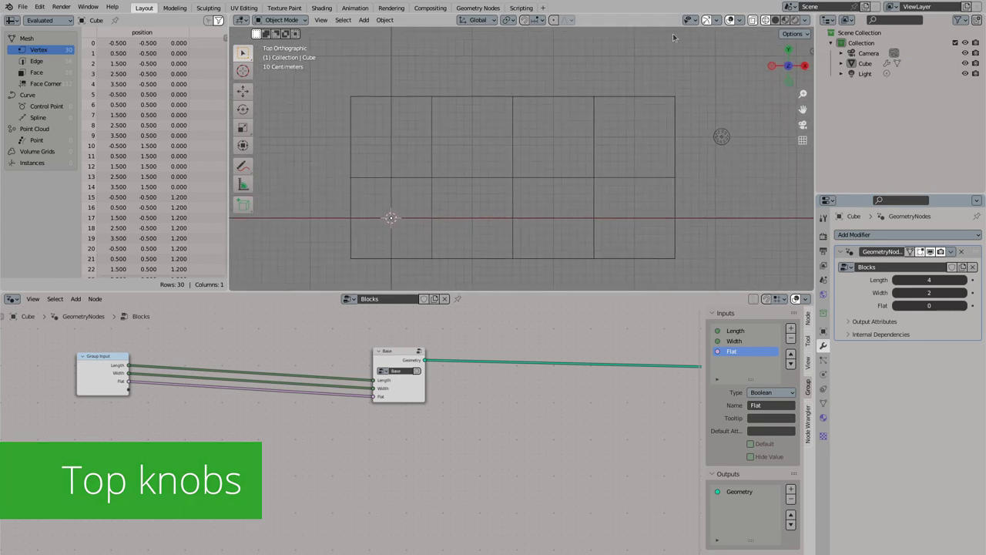
{"action": "left_click", "coordinate": [729, 20]}
{"action": "left_click", "coordinate": [242, 165]}
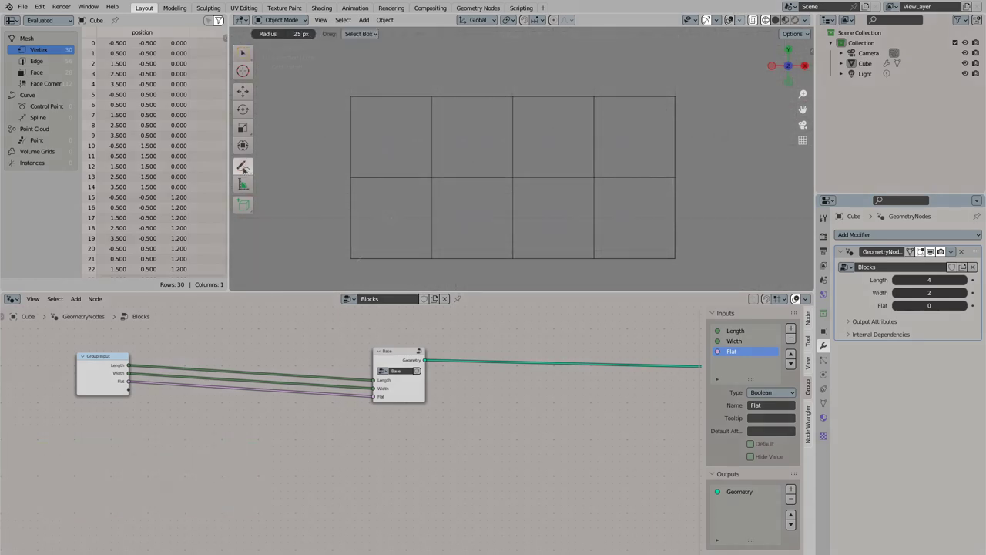
{"action": "key", "text": "shift+alt+z"}
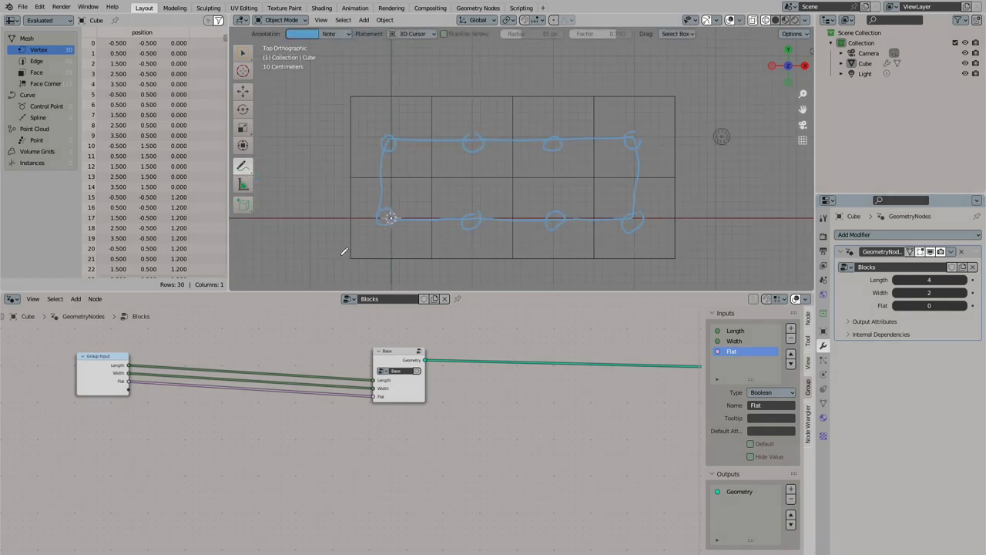
Step: Add a Grid node joined to the output via Join Geometry, temporarily disconnecting Base
{"action": "key", "text": "shift+a"}
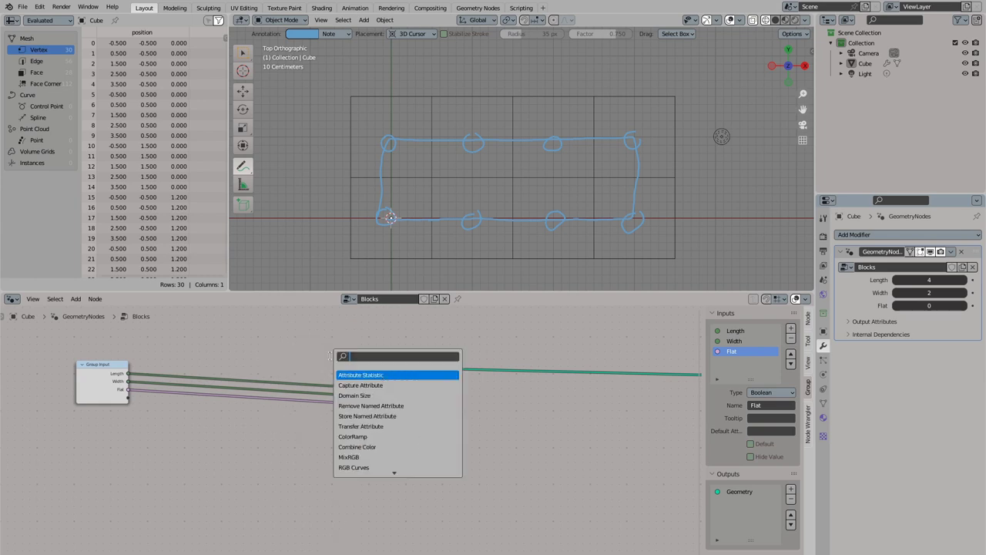
{"action": "type", "text": "grid"}
{"action": "key", "text": "Return"}
{"action": "left_click", "coordinate": [366, 430]}
{"action": "middle_click_drag", "start_coordinate": [462, 462], "coordinate": [328, 471]}
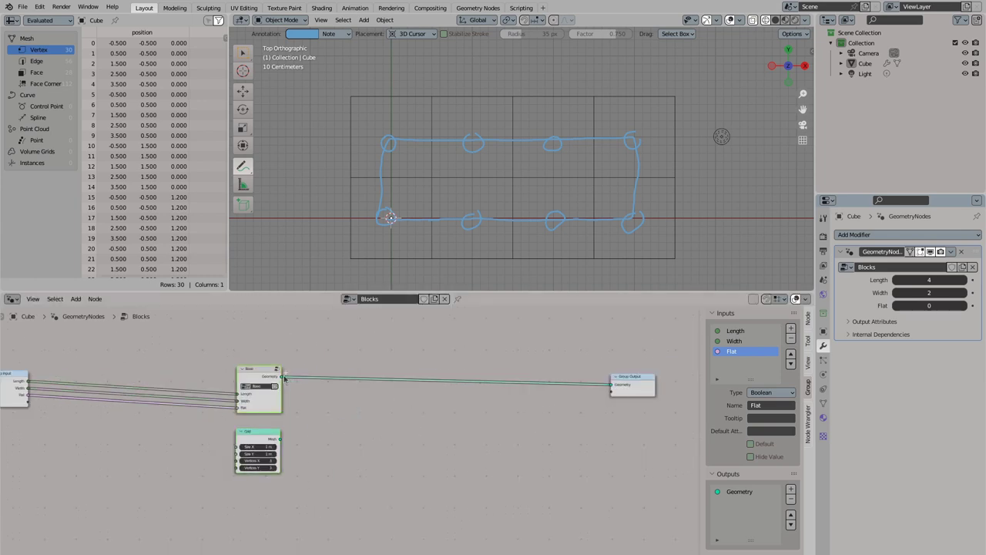
{"action": "left_click_drag", "start_coordinate": [282, 376], "coordinate": [408, 420]}
{"action": "left_click_drag", "start_coordinate": [483, 406], "coordinate": [610, 387]}
{"action": "mouse_move", "coordinate": [259, 432]}
{"action": "left_mouse_down"}
{"action": "mouse_move", "coordinate": [258, 319]}
{"action": "mouse_move", "coordinate": [438, 414]}
{"action": "left_mouse_up"}
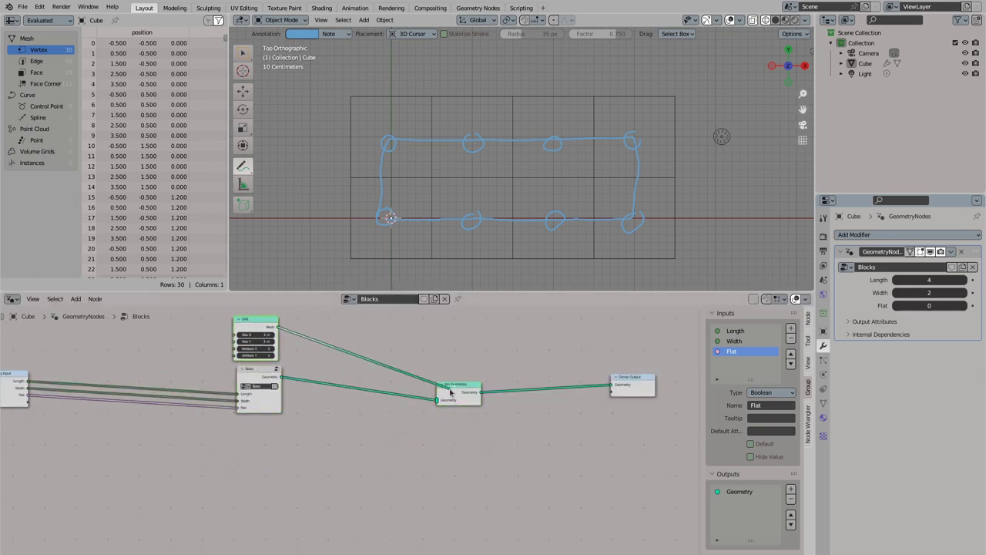
{"action": "scroll", "coordinate": [438, 414], "scroll_direction": "up", "scroll_amount": 1}
{"action": "right_click_drag", "start_coordinate": [483, 420], "coordinate": [496, 441], "text": "ctrl"}
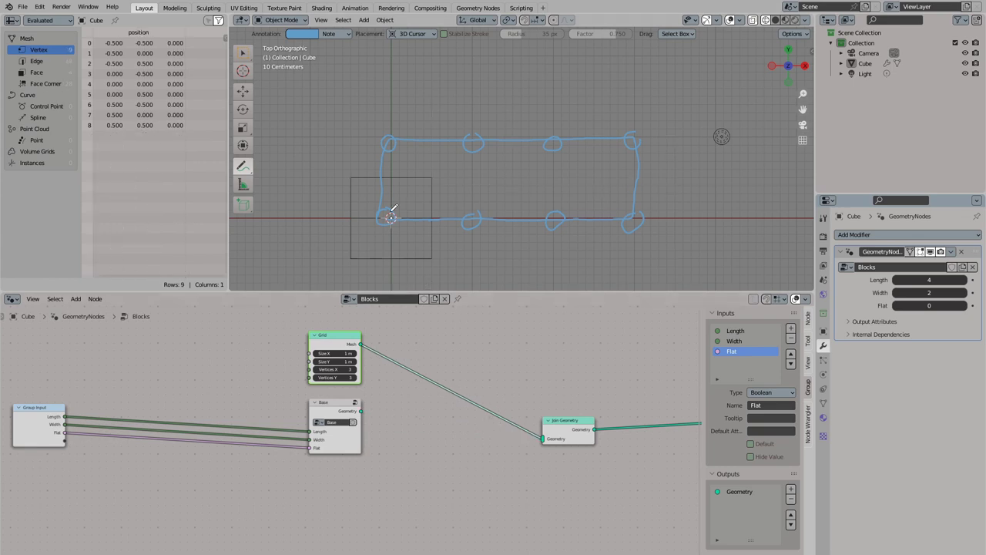
{"action": "key", "text": "w"}
Step: Drive the Grid's Size X/Y and Vertices X/Y with the Length and Width inputs
{"action": "middle_click_drag", "start_coordinate": [58, 425], "coordinate": [145, 430]}
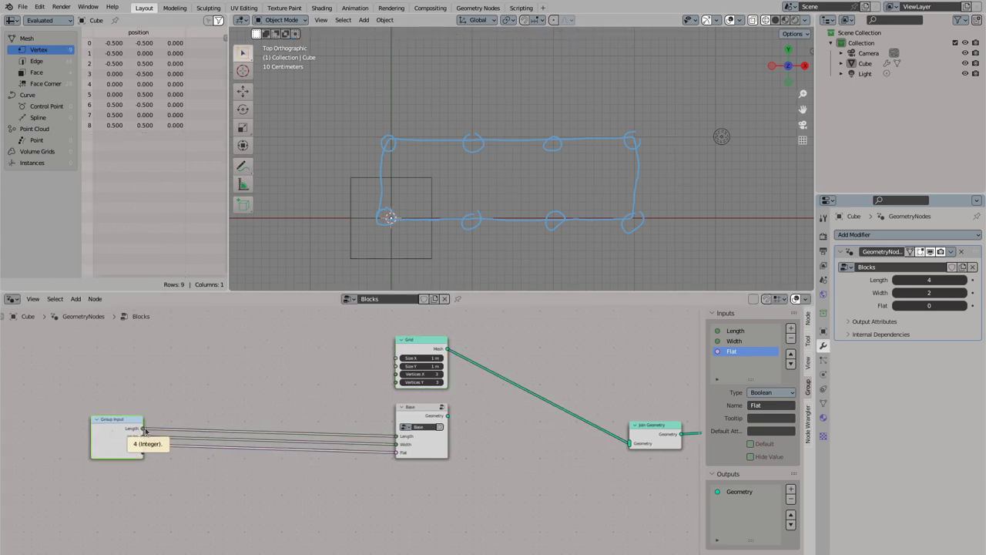
{"action": "left_click_drag", "start_coordinate": [143, 428], "coordinate": [396, 358]}
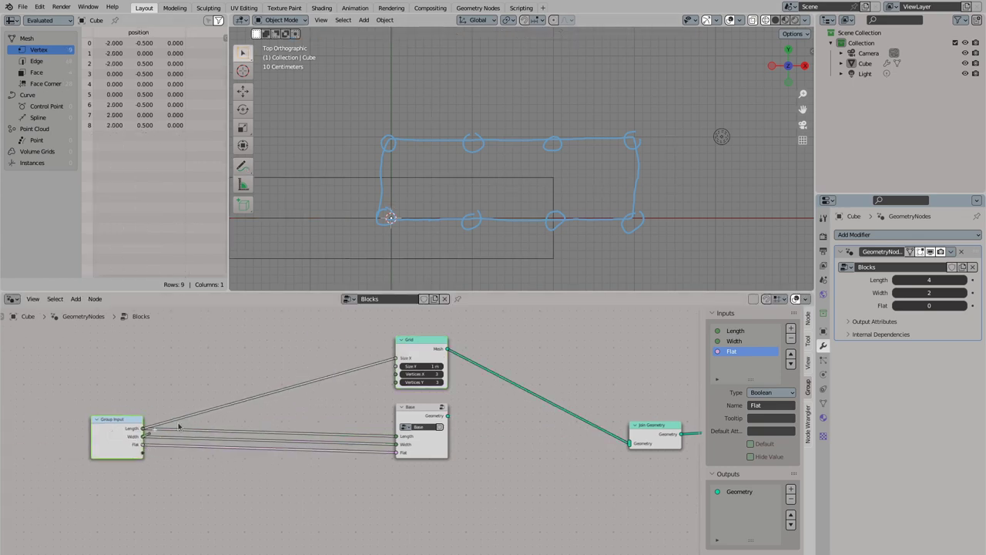
{"action": "left_click_drag", "start_coordinate": [143, 436], "coordinate": [396, 366]}
{"action": "scroll", "coordinate": [278, 242], "scroll_direction": "down", "scroll_amount": 3}
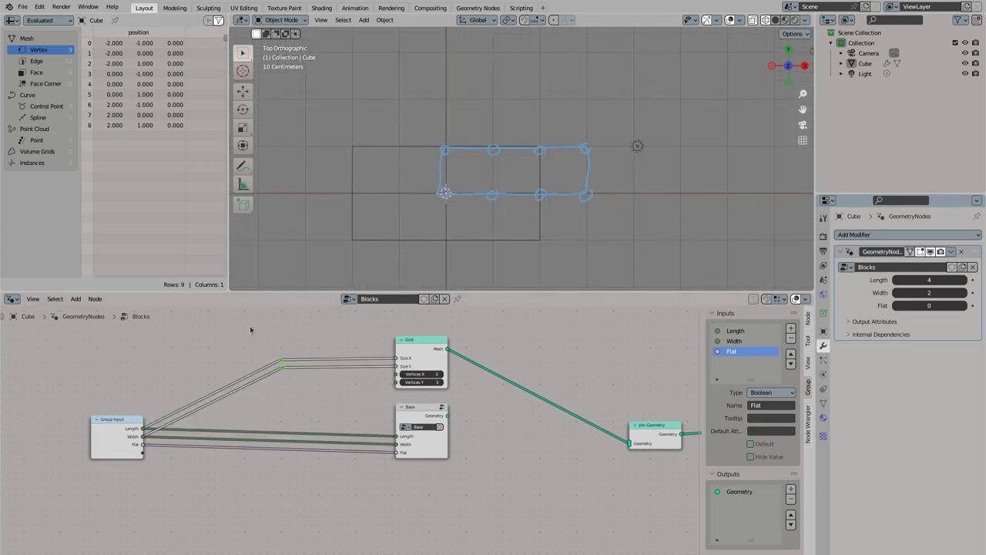
{"action": "left_click_drag", "start_coordinate": [143, 428], "coordinate": [396, 374]}
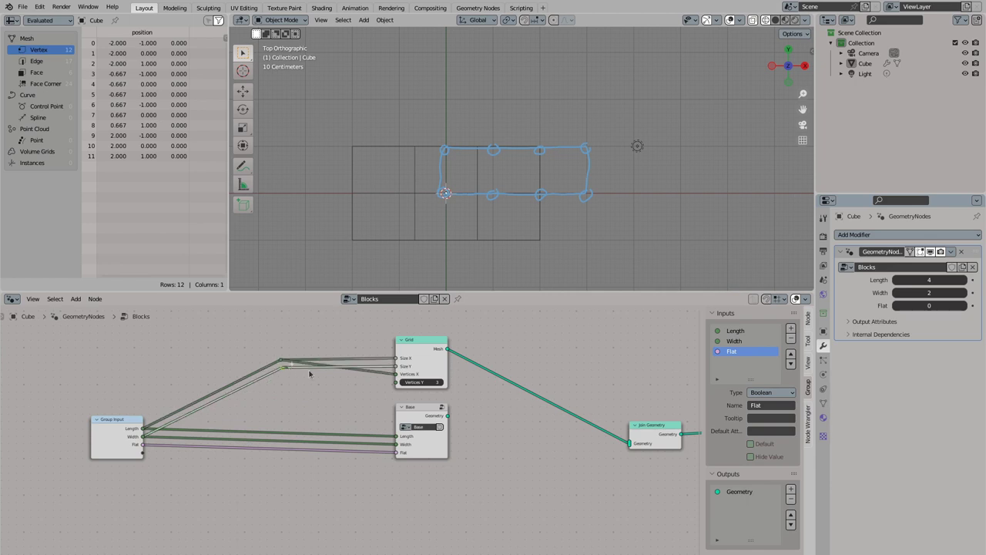
{"action": "left_click_drag", "start_coordinate": [281, 362], "coordinate": [403, 383]}
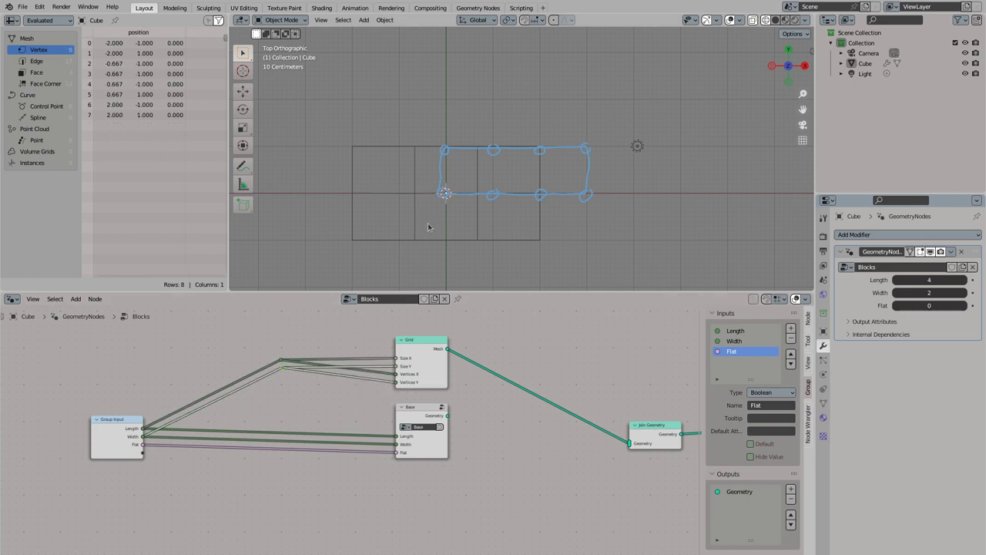
{"action": "left_click", "coordinate": [350, 242]}
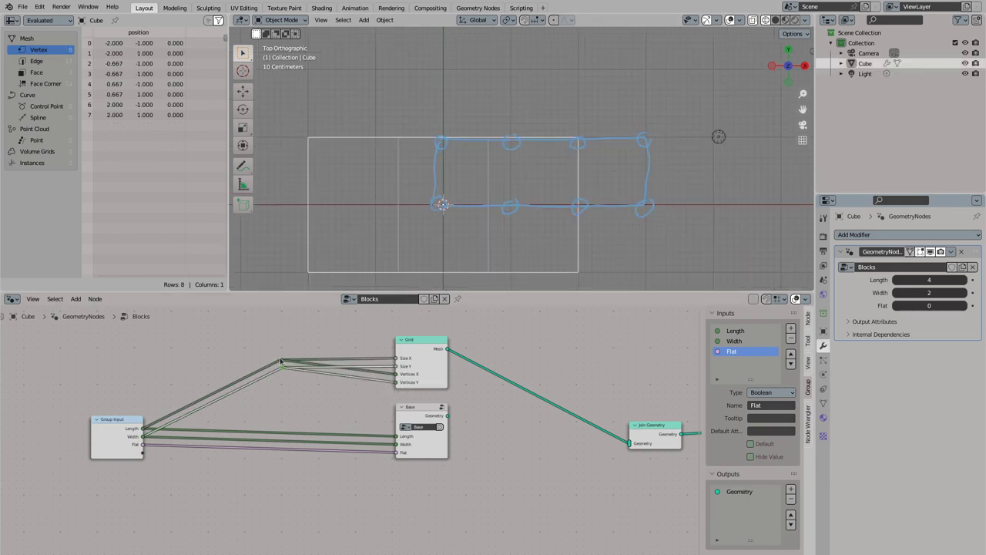
{"action": "key", "text": "shift+a"}
Step: Insert collapsed Subtract 1 nodes into both the Length and Width links to the Grid
{"action": "type", "text": "sub"}
{"action": "key", "text": "Return"}
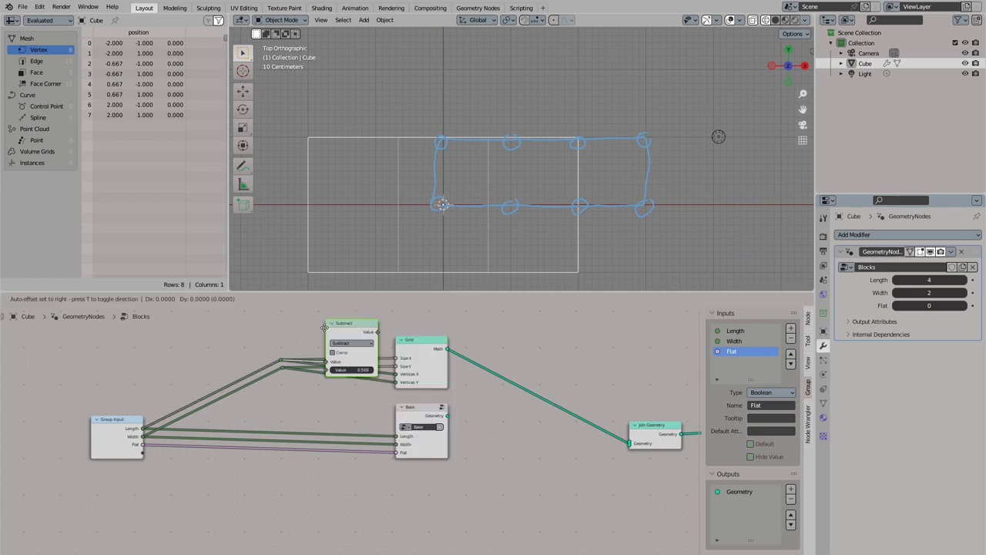
{"action": "left_click", "coordinate": [300, 322]}
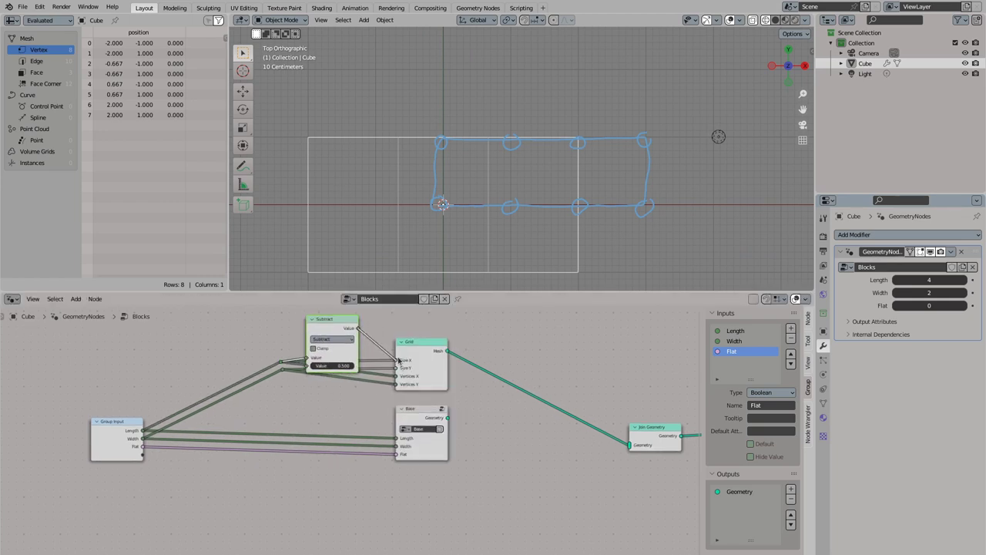
{"action": "key", "text": "Return"}
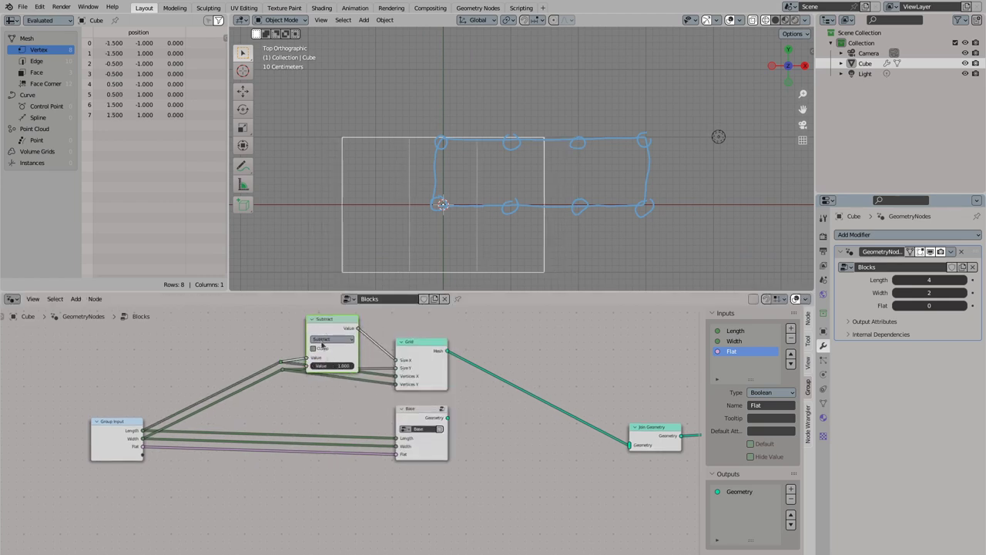
{"action": "key", "text": "h"}
{"action": "key", "text": "shift+d"}
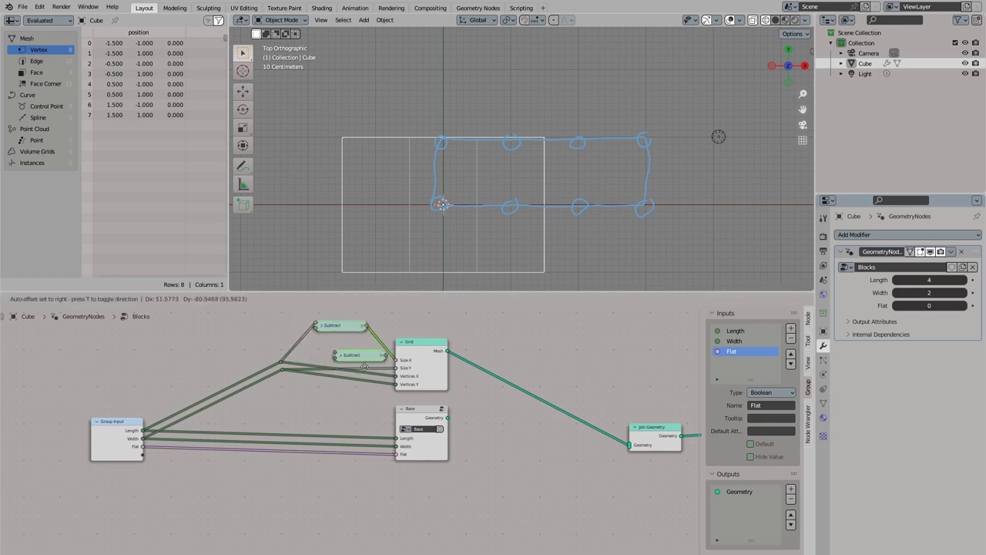
{"action": "left_click", "coordinate": [340, 349]}
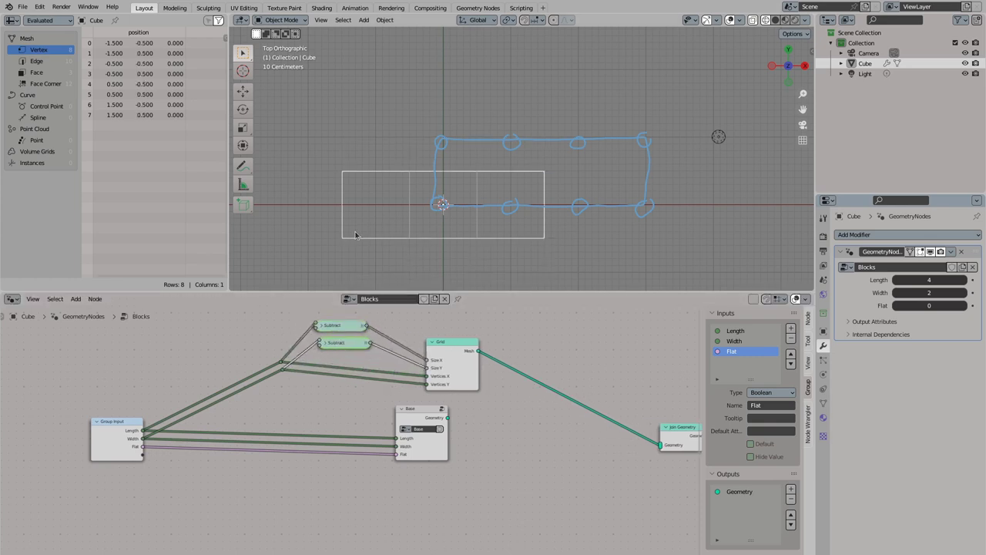
{"action": "left_click_drag", "start_coordinate": [337, 329], "coordinate": [353, 340]}
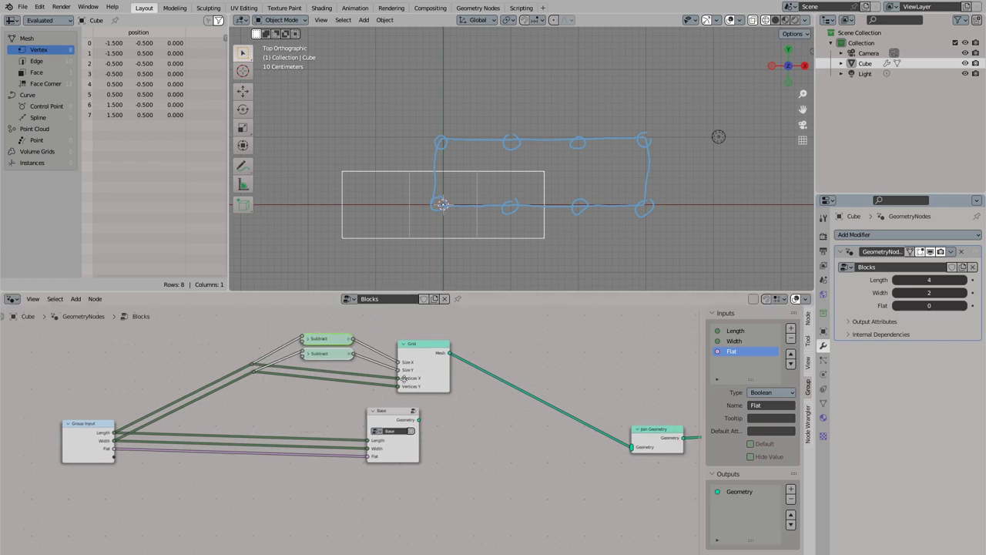
{"action": "middle_click_drag", "start_coordinate": [482, 356], "coordinate": [363, 360]}
Step: Insert a Set Position node between the Grid and Join Geometry
{"action": "left_click_drag", "start_coordinate": [360, 355], "coordinate": [436, 342]}
{"action": "type", "text": "set pos"}
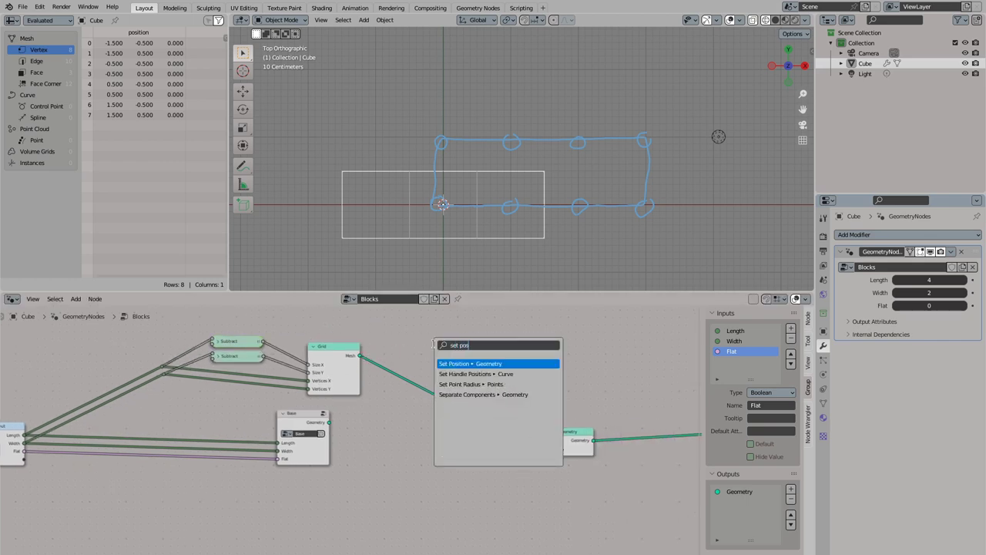
{"action": "key", "text": "Return"}
{"action": "left_click", "coordinate": [418, 343]}
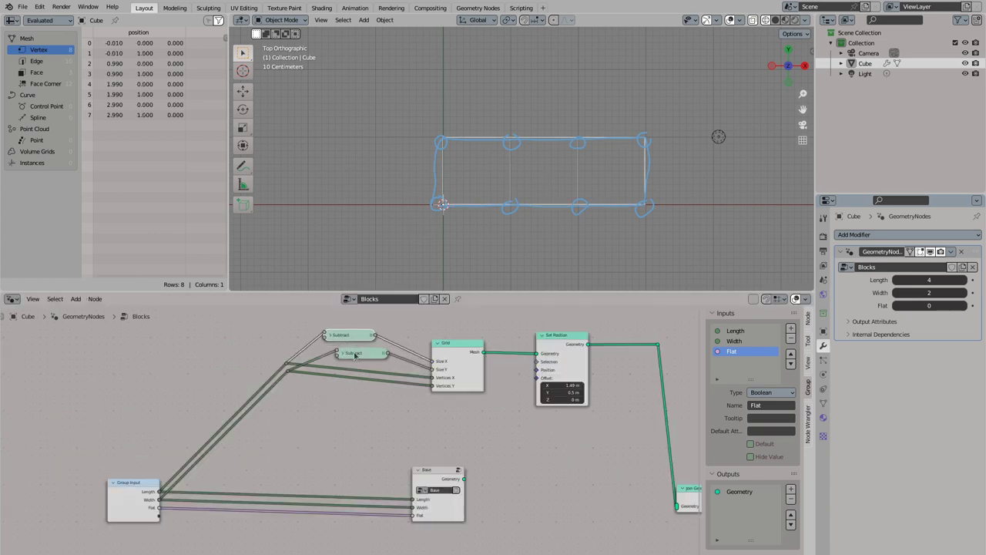
{"action": "left_click_drag", "start_coordinate": [339, 351], "coordinate": [322, 353]}
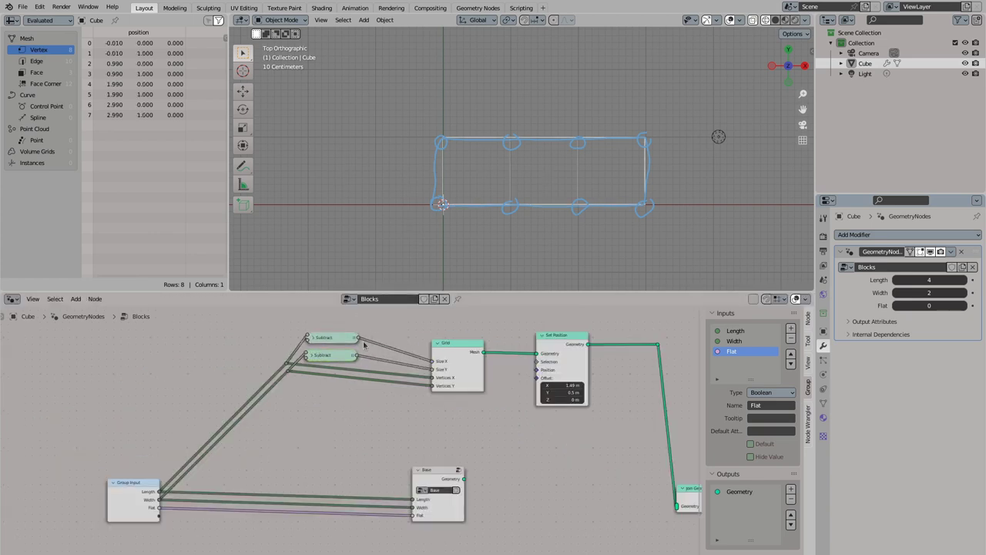
Step: Halve the first Subtract result with a Divide by 2 node feeding a Combine XYZ
{"action": "left_click_drag", "start_coordinate": [380, 400], "coordinate": [385, 405]}
{"action": "left_click", "coordinate": [431, 480]}
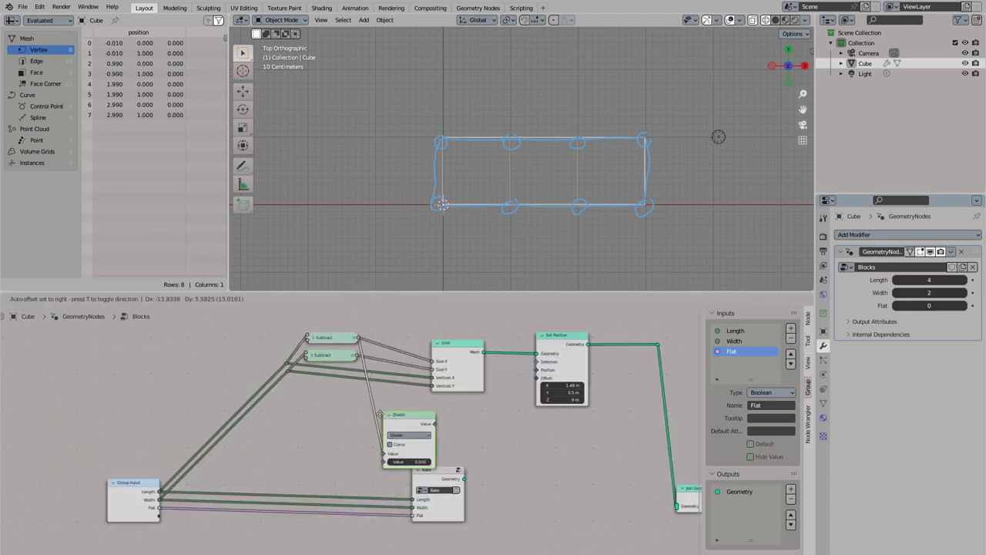
{"action": "left_click", "coordinate": [430, 452]}
{"action": "type", "text": "2"}
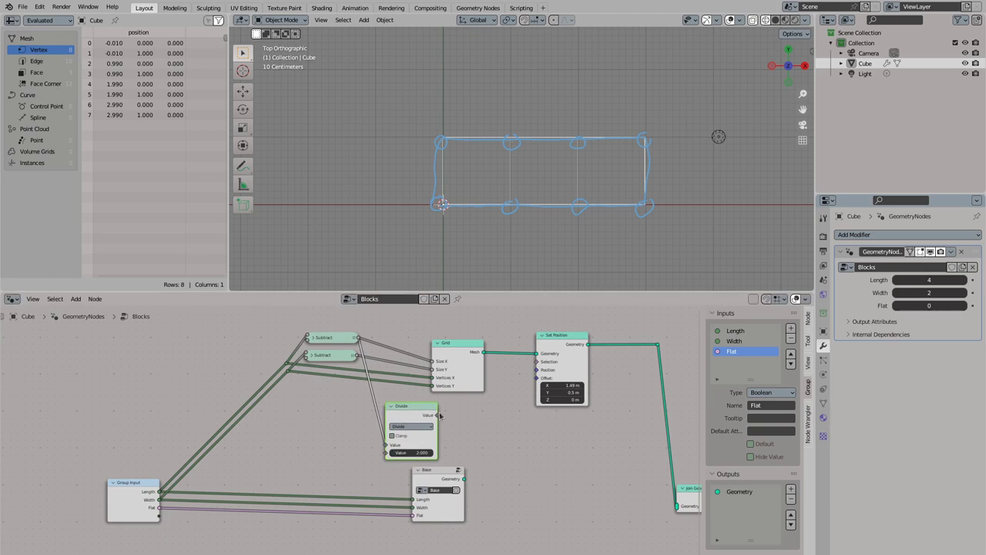
{"action": "left_click_drag", "start_coordinate": [438, 416], "coordinate": [479, 416]}
{"action": "type", "text": "combine"}
{"action": "key", "text": "Return"}
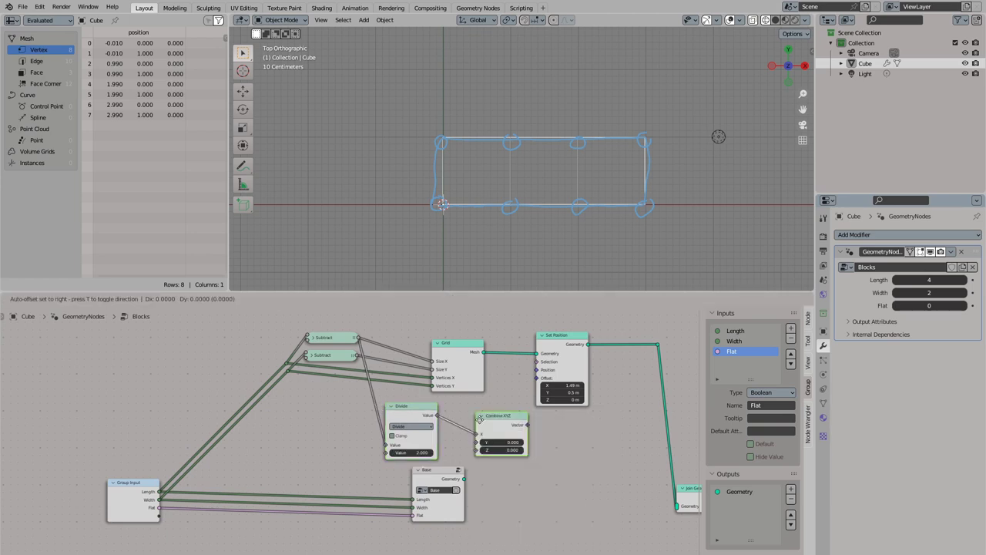
{"action": "left_click", "coordinate": [474, 406]}
Step: Add a second Divide by 2 for the other Subtract and wire Combine XYZ into Offset
{"action": "left_click", "coordinate": [392, 407]}
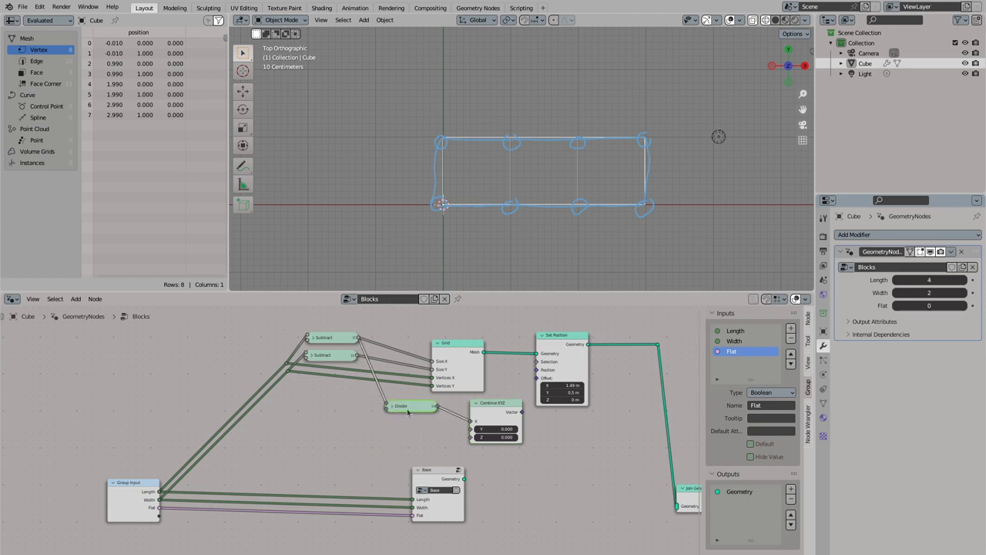
{"action": "key", "text": "shift+d"}
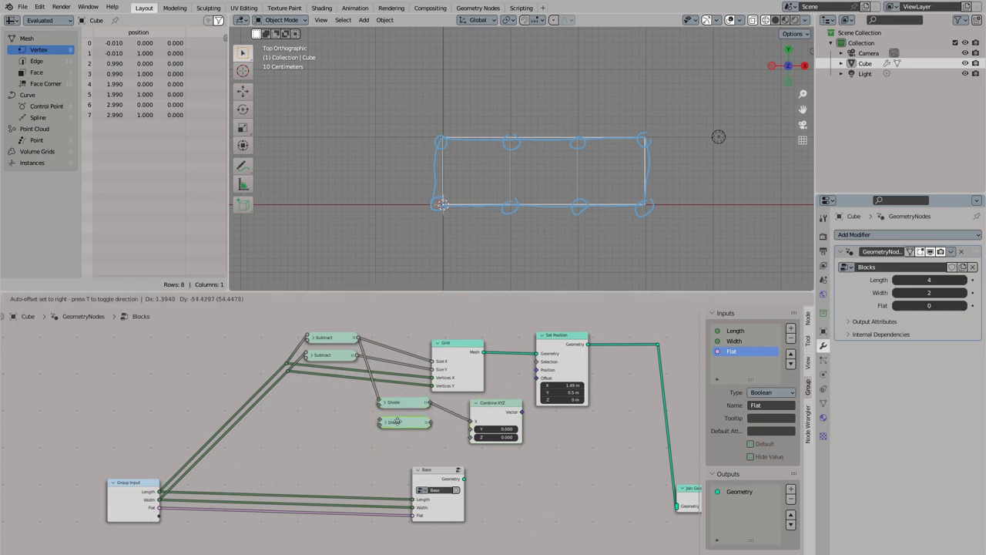
{"action": "left_click", "coordinate": [397, 426]}
{"action": "left_click_drag", "start_coordinate": [377, 421], "coordinate": [471, 429]}
{"action": "left_click_drag", "start_coordinate": [522, 412], "coordinate": [537, 379]}
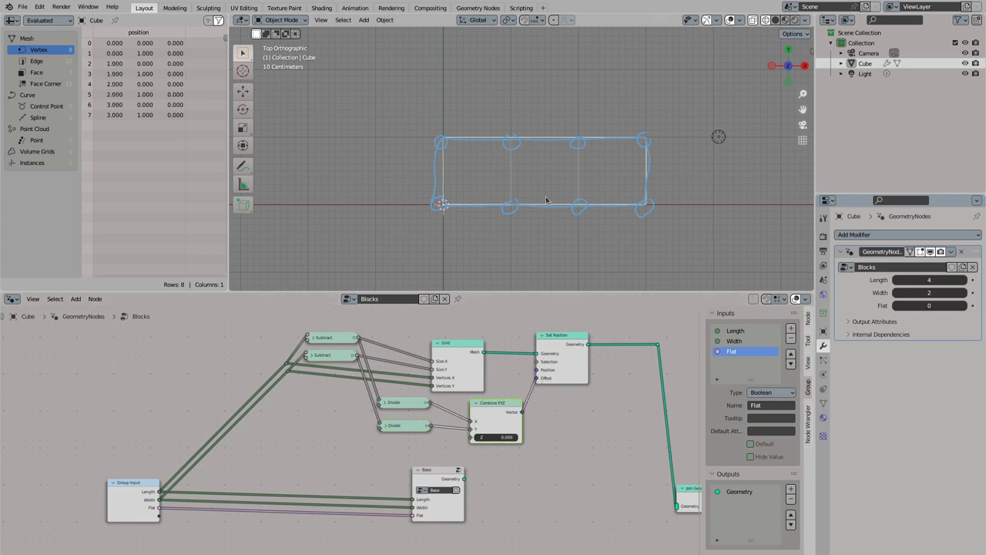
Step: Add a Switch node from Utilities and link its output to the Combine XYZ Z value
{"action": "key", "text": "shift+a"}
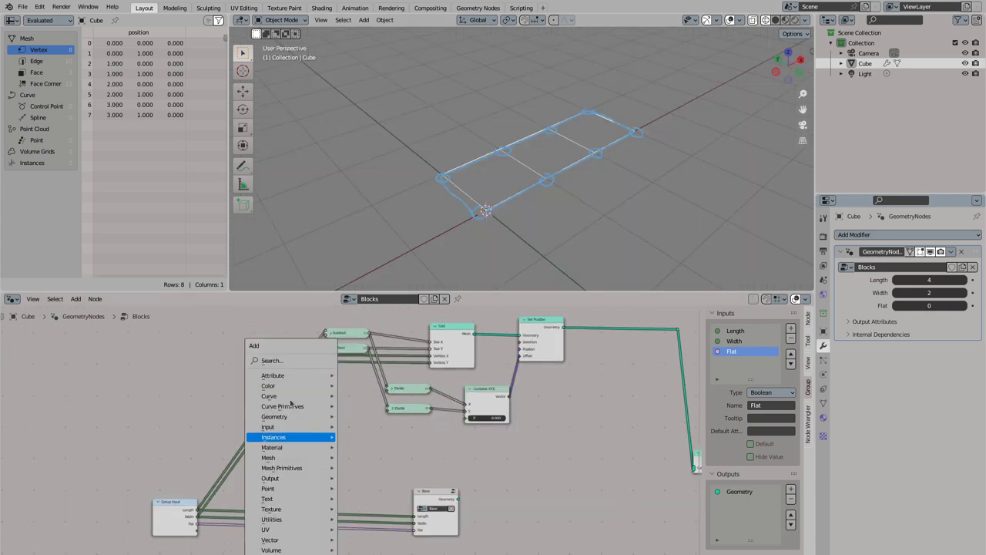
{"action": "left_click", "coordinate": [300, 384]}
{"action": "left_click", "coordinate": [355, 433]}
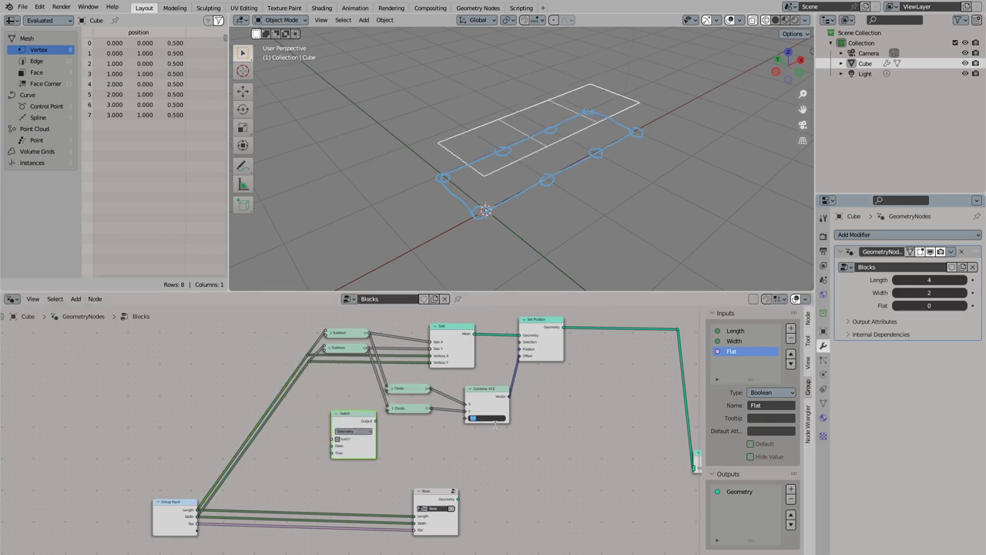
{"action": "type", "text": "Z 1.15"}
{"action": "key", "text": "Return"}
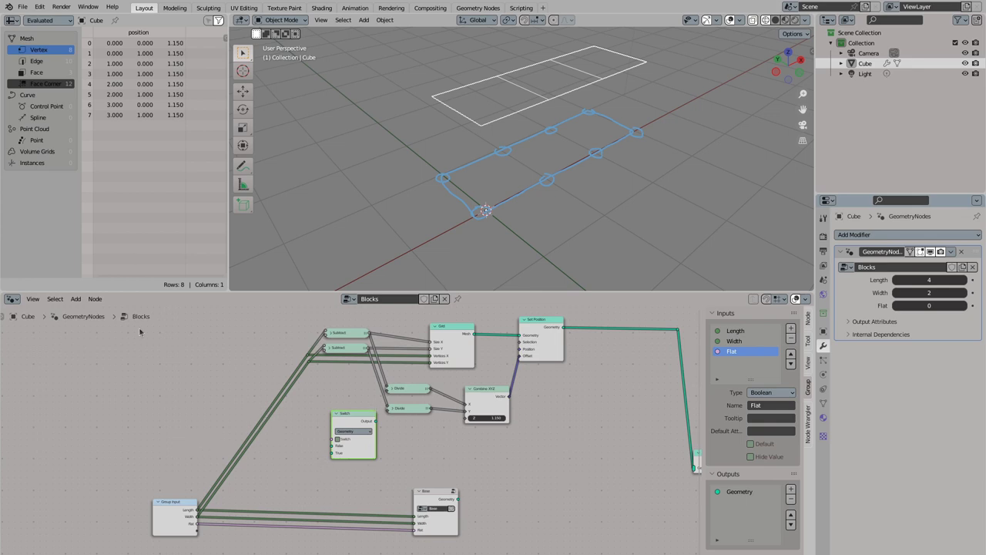
{"action": "left_click_drag", "start_coordinate": [376, 421], "coordinate": [466, 416]}
Step: Set the Switch to Float with False 1.2, then check the raised grid follows Width
{"action": "scroll", "coordinate": [352, 441], "scroll_direction": "up", "scroll_amount": 2}
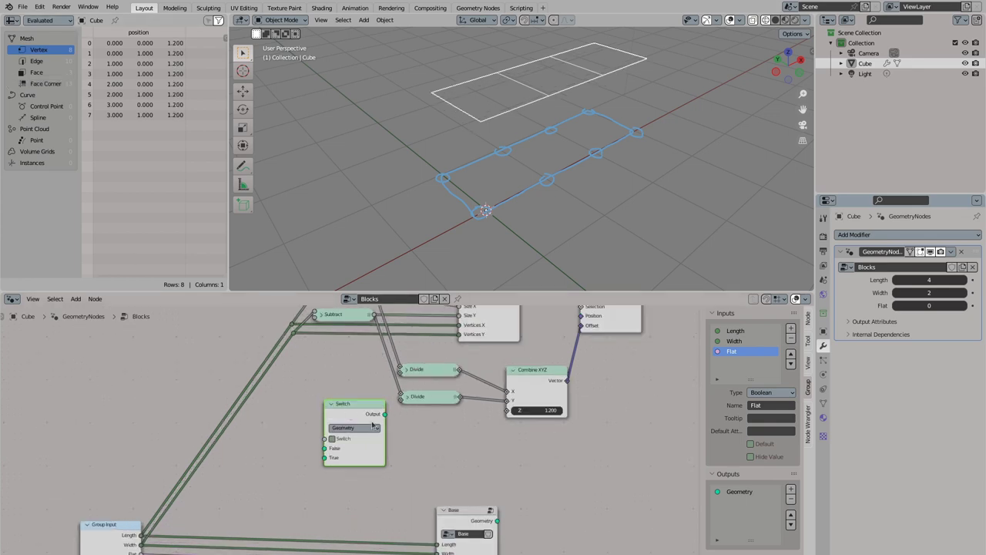
{"action": "left_click", "coordinate": [355, 428]}
{"action": "left_click", "coordinate": [355, 436]}
{"action": "double_click", "coordinate": [342, 448]}
{"action": "type", "text": "1.2"}
{"action": "key", "text": "Tab"}
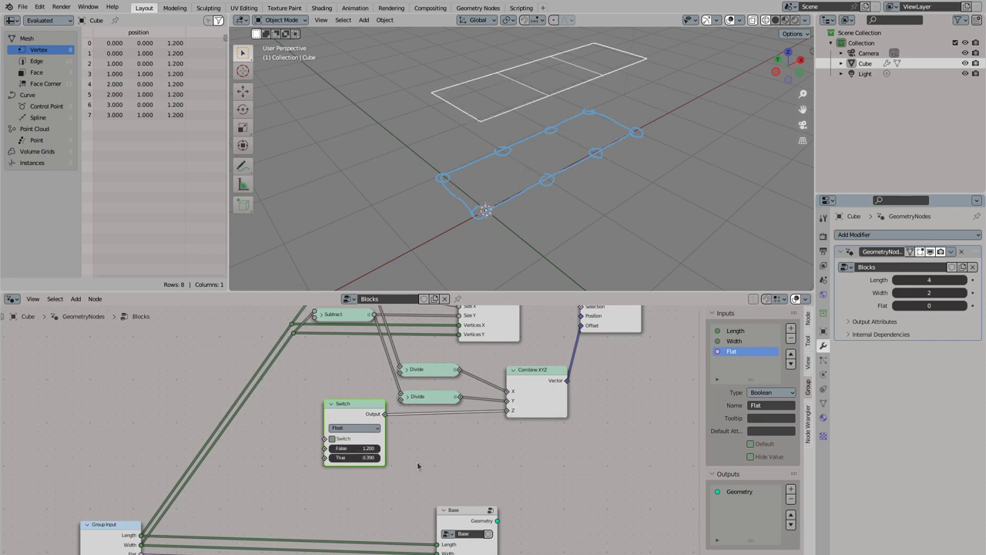
{"action": "scroll", "coordinate": [346, 466], "scroll_direction": "down", "scroll_amount": 1}
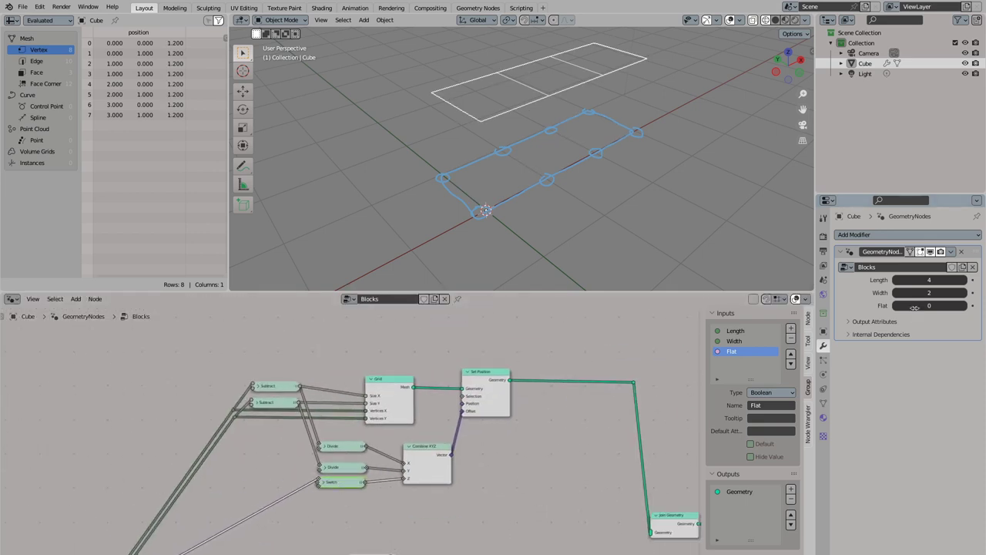
{"action": "middle_click_drag", "start_coordinate": [638, 252], "coordinate": [647, 231]}
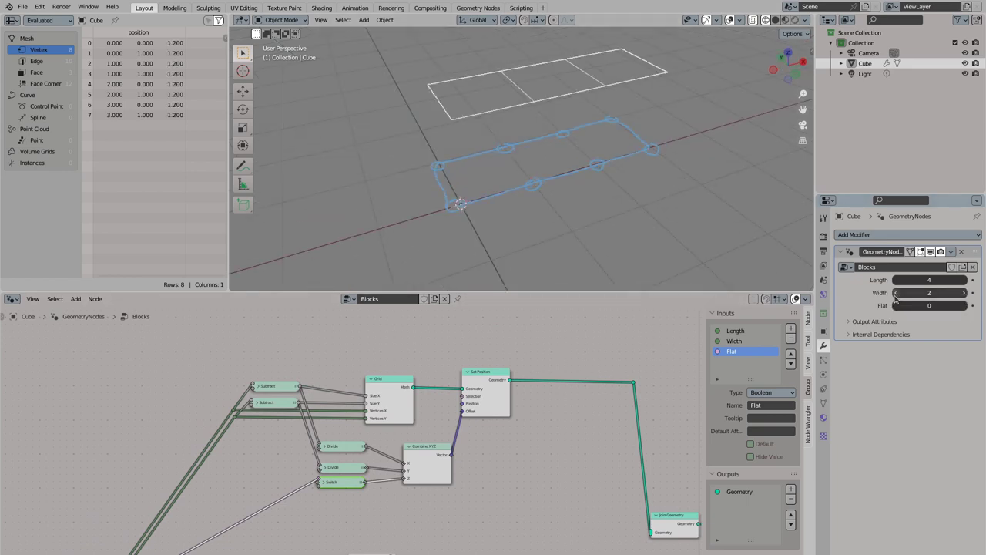
{"action": "left_click_drag", "start_coordinate": [895, 299], "coordinate": [896, 299]}
{"action": "middle_click_drag", "start_coordinate": [492, 372], "coordinate": [366, 385]}
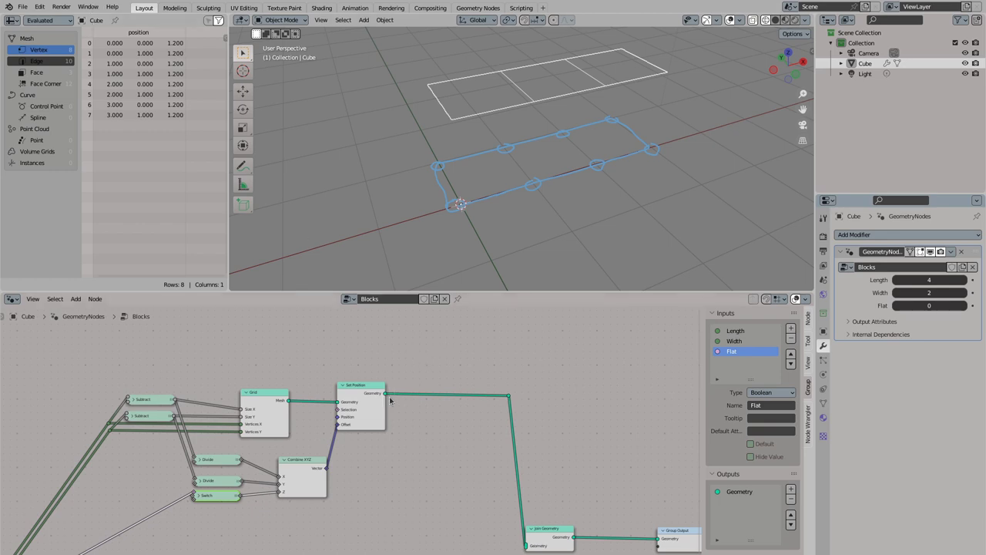
Step: Add an Instance on Points node after Set Position, sending its instances into Join Geometry
{"action": "left_click_drag", "start_coordinate": [385, 394], "coordinate": [445, 422]}
{"action": "type", "text": "instance on"}
{"action": "key", "text": "Return"}
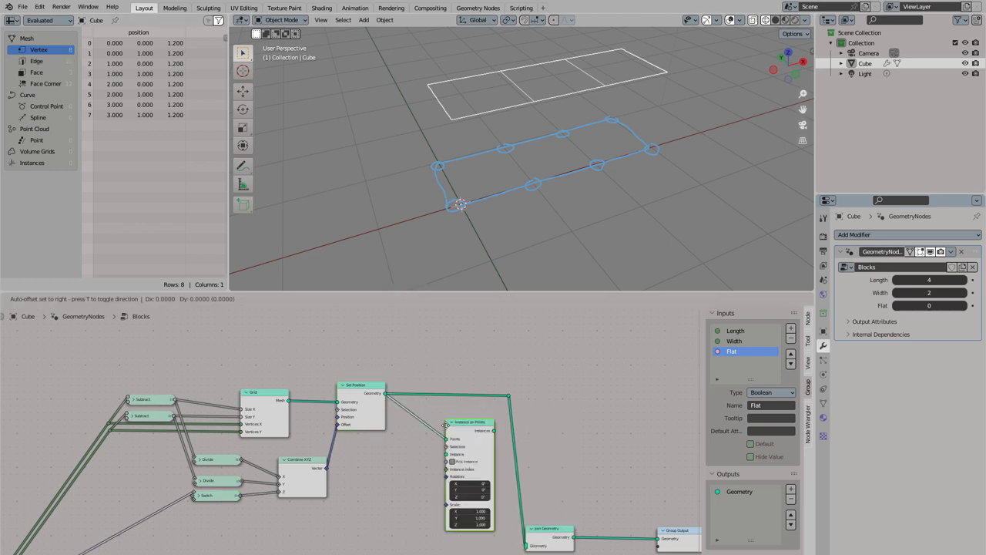
{"action": "left_click", "coordinate": [413, 416]}
{"action": "left_click_drag", "start_coordinate": [506, 402], "coordinate": [509, 396]}
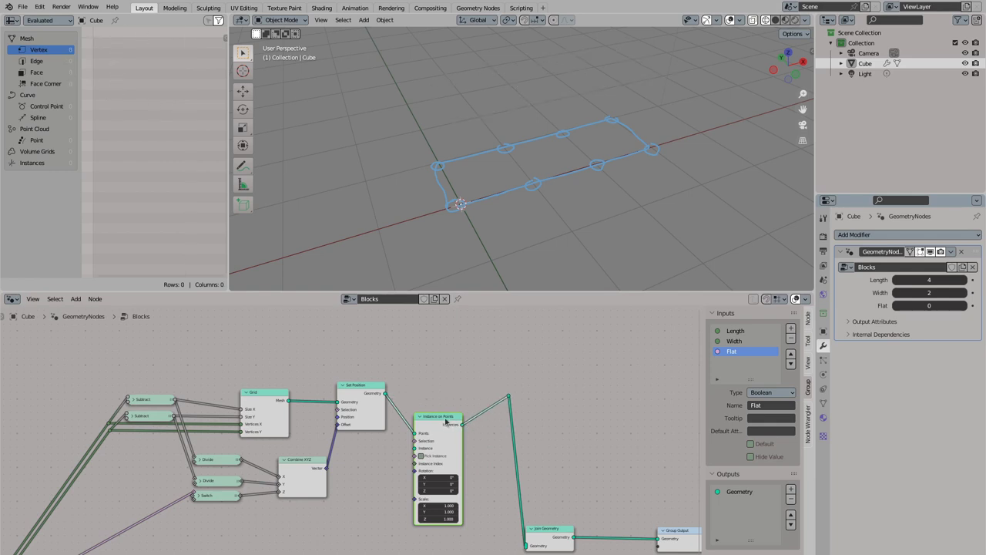
Step: Add a Cylinder node and use it as the instance on each grid point
{"action": "key", "text": "shift+a"}
{"action": "left_click", "coordinate": [399, 359]}
{"action": "type", "text": "cylinder"}
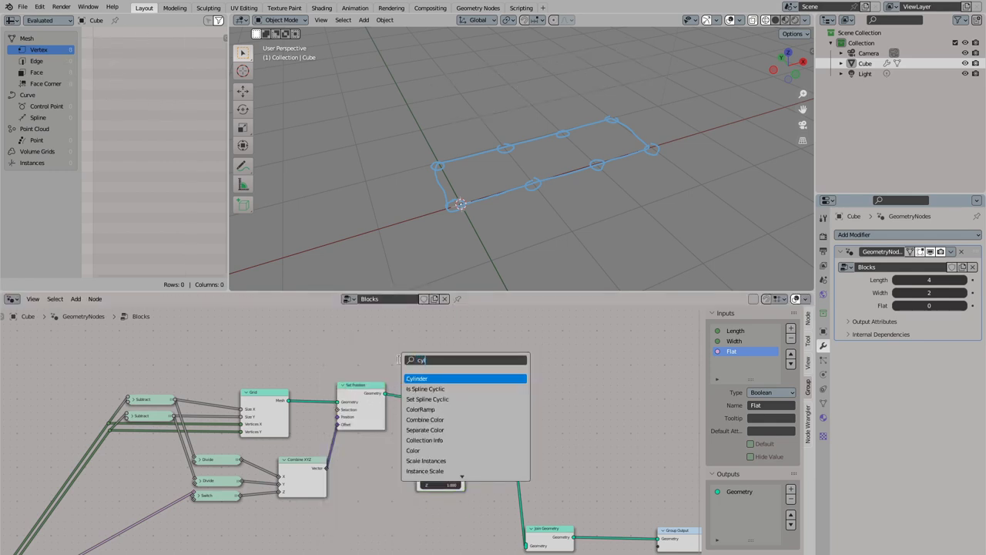
{"action": "key", "text": "Return"}
{"action": "left_click", "coordinate": [329, 451]}
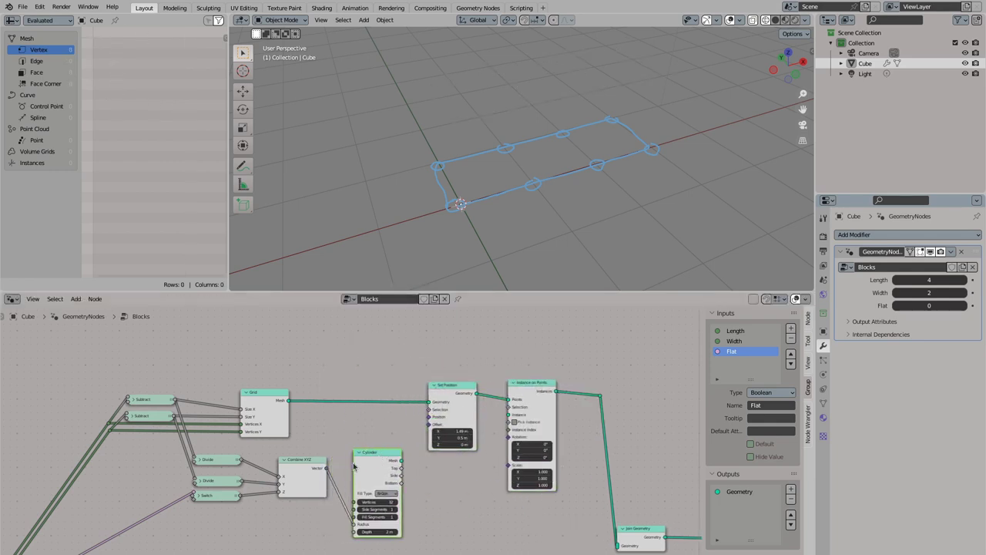
{"action": "key", "text": "ctrl+z"}
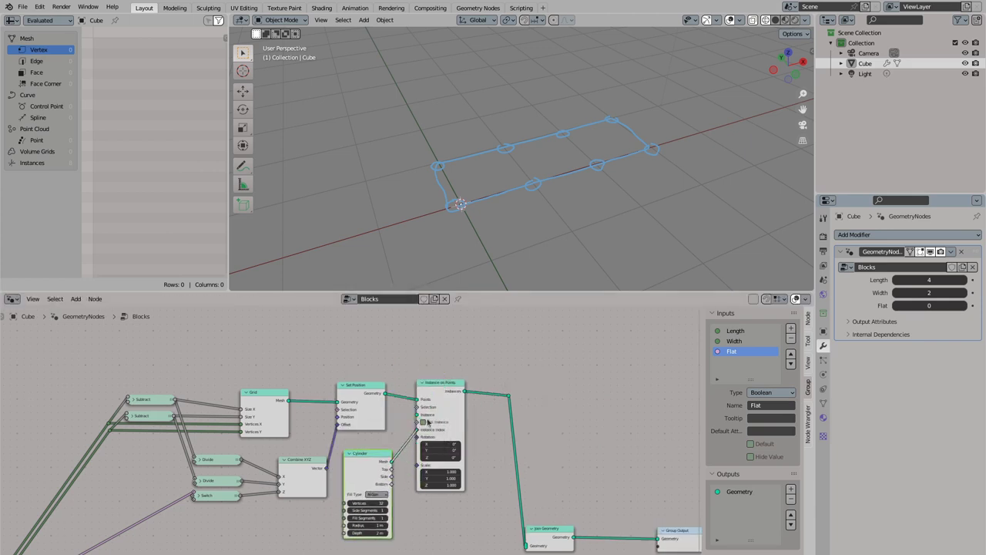
{"action": "left_click_drag", "start_coordinate": [429, 422], "coordinate": [423, 420]}
{"action": "middle_click_drag", "start_coordinate": [651, 185], "coordinate": [510, 135]}
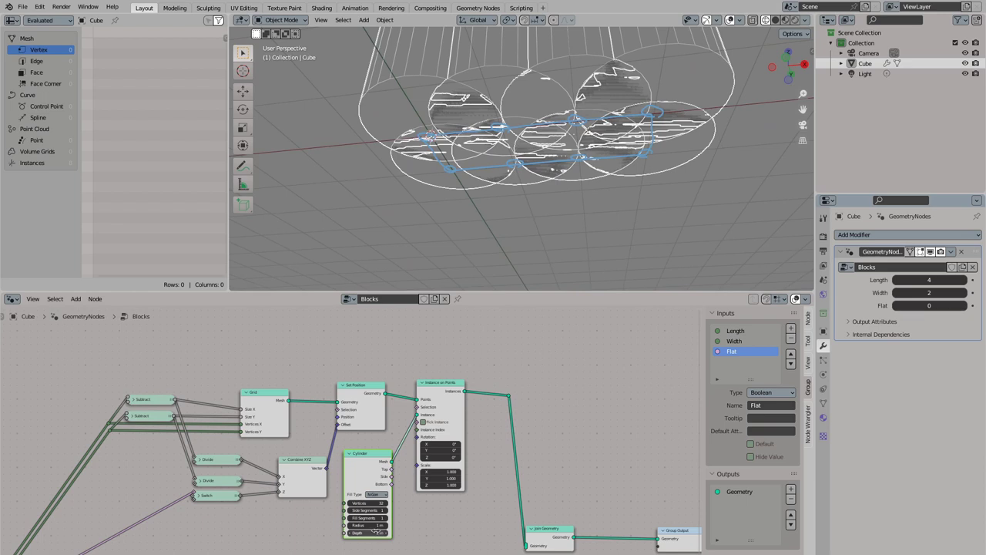
Step: Set the cylinder radius to 0.2 m and depth to 0.2 m
{"action": "left_click_drag", "start_coordinate": [370, 525], "coordinate": [356, 525]}
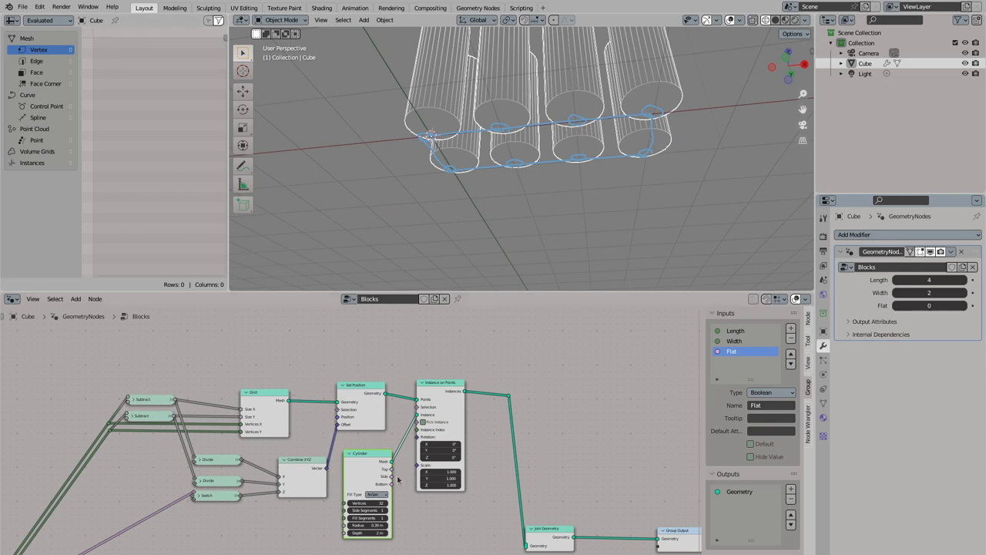
{"action": "left_click", "coordinate": [378, 525]}
{"action": "type", "text": "0.2"}
{"action": "key", "text": "Tab"}
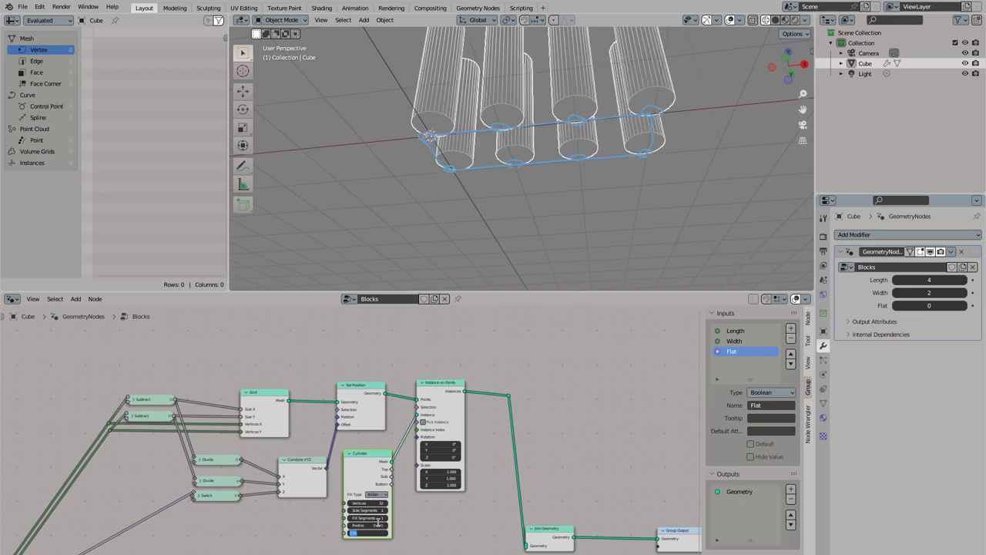
{"action": "type", "text": "0.2"}
{"action": "key", "text": "Return"}
{"action": "mouse_move", "coordinate": [451, 187]}
{"action": "middle_mouse_down"}
{"action": "mouse_move", "coordinate": [488, 188]}
{"action": "mouse_move", "coordinate": [491, 143]}
{"action": "middle_mouse_up"}
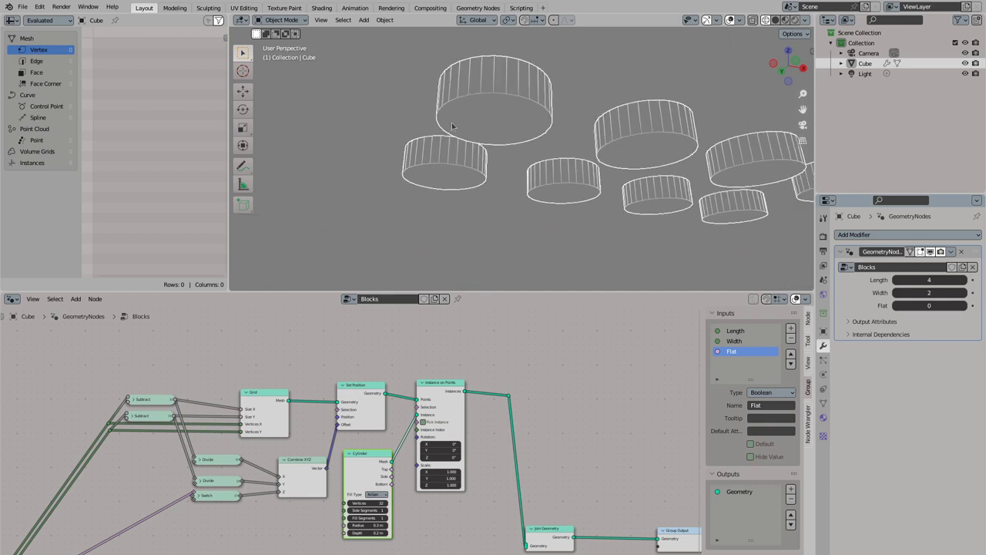
Step: Insert a Delete Geometry node after Cylinder, selecting Bottom with the Face domain
{"action": "scroll", "coordinate": [561, 394], "scroll_direction": "down", "scroll_amount": 1}
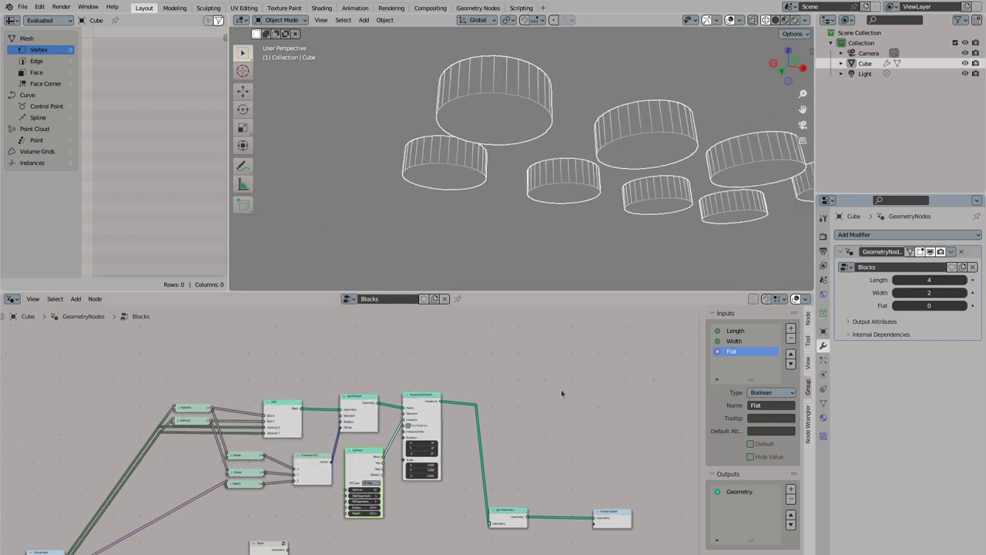
{"action": "scroll", "coordinate": [449, 501], "scroll_direction": "up", "scroll_amount": 2}
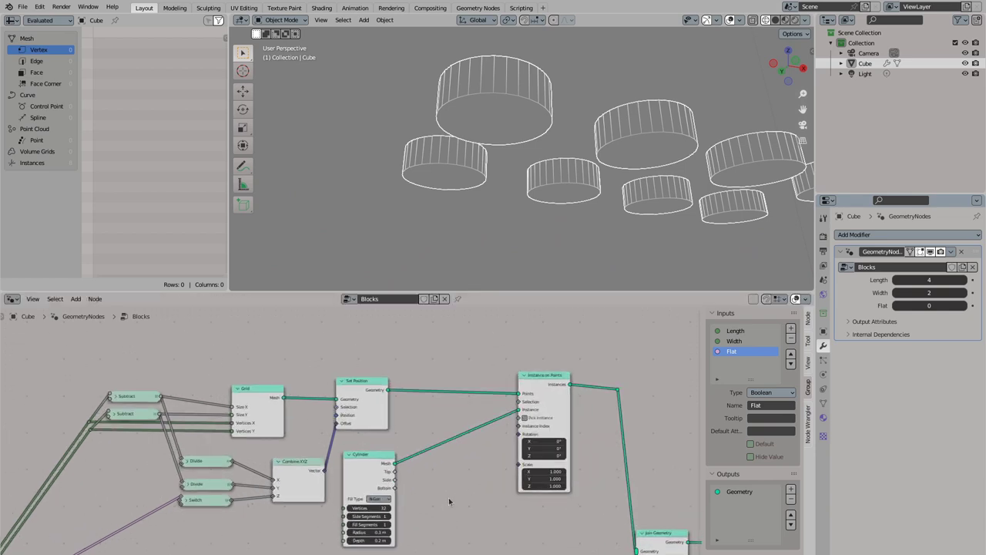
{"action": "mouse_move", "coordinate": [395, 463]}
{"action": "left_mouse_down"}
{"action": "mouse_move", "coordinate": [462, 470]}
{"action": "mouse_move", "coordinate": [519, 409]}
{"action": "left_mouse_up"}
{"action": "type", "text": "delete"}
{"action": "key", "text": "Return"}
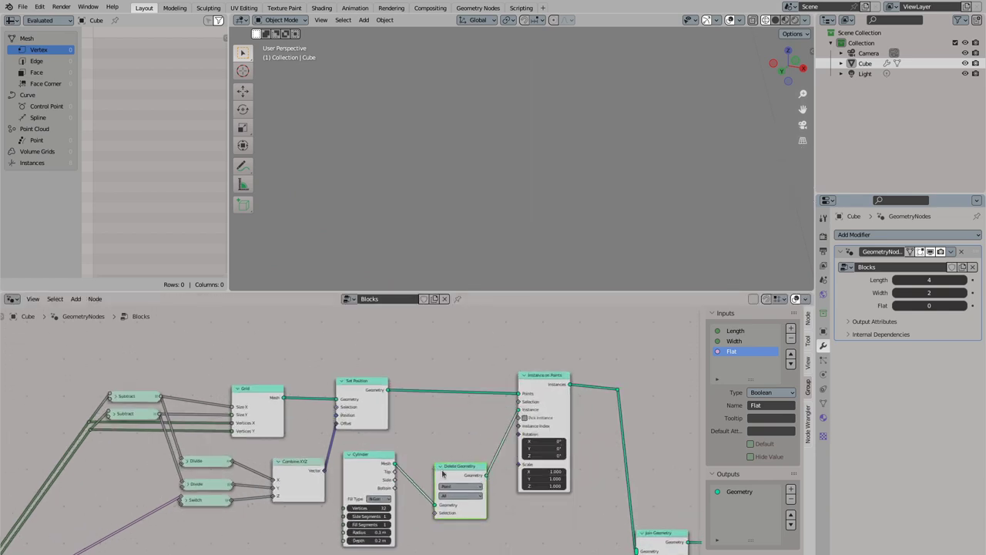
{"action": "left_click_drag", "start_coordinate": [460, 467], "coordinate": [451, 424]}
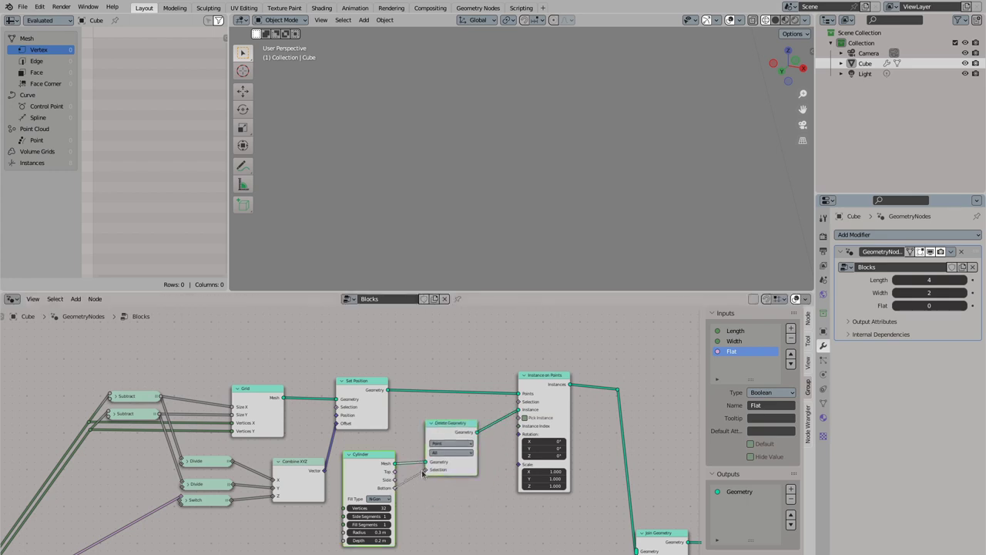
{"action": "left_click_drag", "start_coordinate": [422, 473], "coordinate": [425, 471]}
{"action": "left_click", "coordinate": [451, 443]}
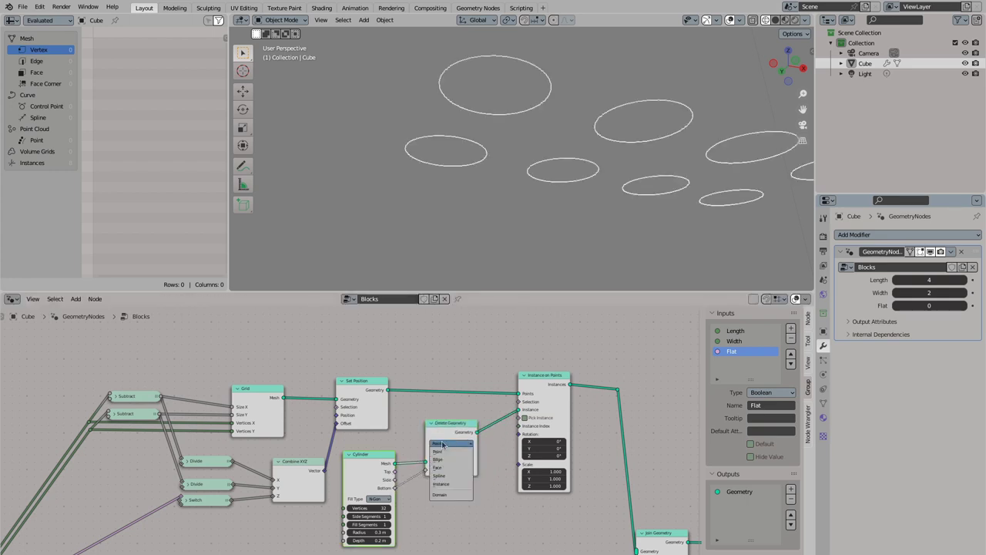
{"action": "left_click", "coordinate": [448, 464]}
{"action": "middle_click_drag", "start_coordinate": [477, 135], "coordinate": [489, 160]}
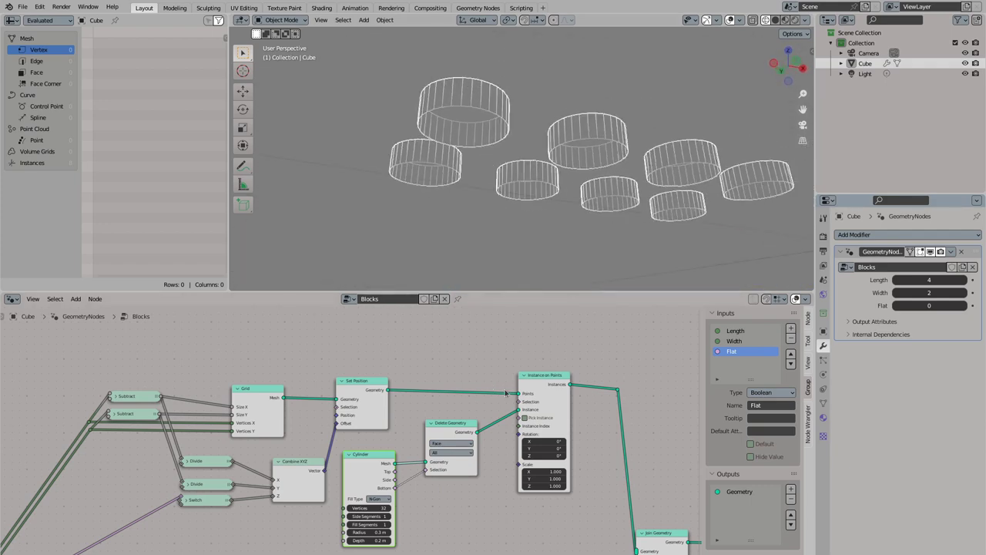
{"action": "scroll", "coordinate": [506, 393], "scroll_direction": "down", "scroll_amount": 2}
{"action": "left_click_drag", "start_coordinate": [141, 506], "coordinate": [415, 478]}
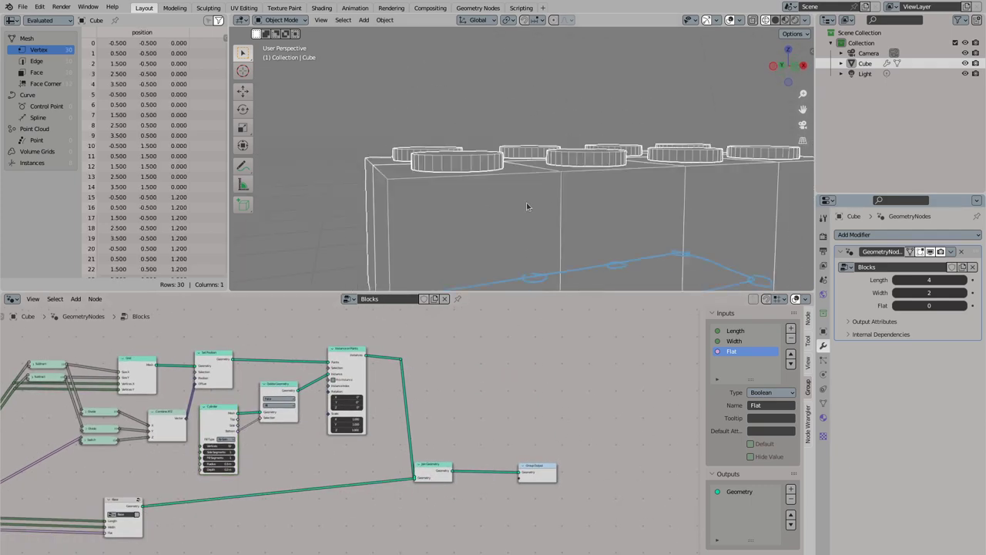
Step: Insert a Math Add node (0.1) between the Switch and Combine XYZ Z to seat the studs
{"action": "scroll", "coordinate": [235, 425], "scroll_direction": "up", "scroll_amount": 2}
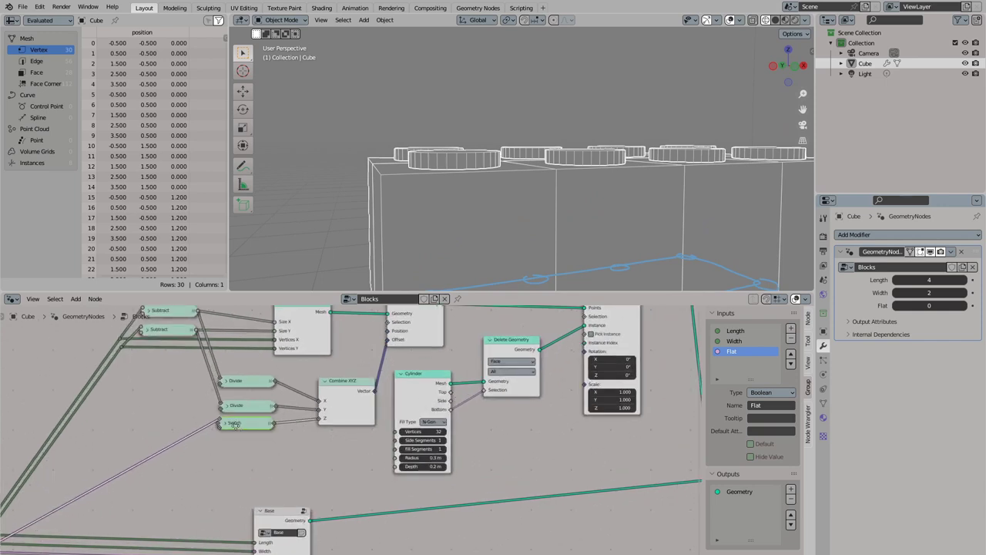
{"action": "left_click_drag", "start_coordinate": [235, 425], "coordinate": [170, 426]}
{"action": "key", "text": "shift+a"}
{"action": "type", "text": "ad"}
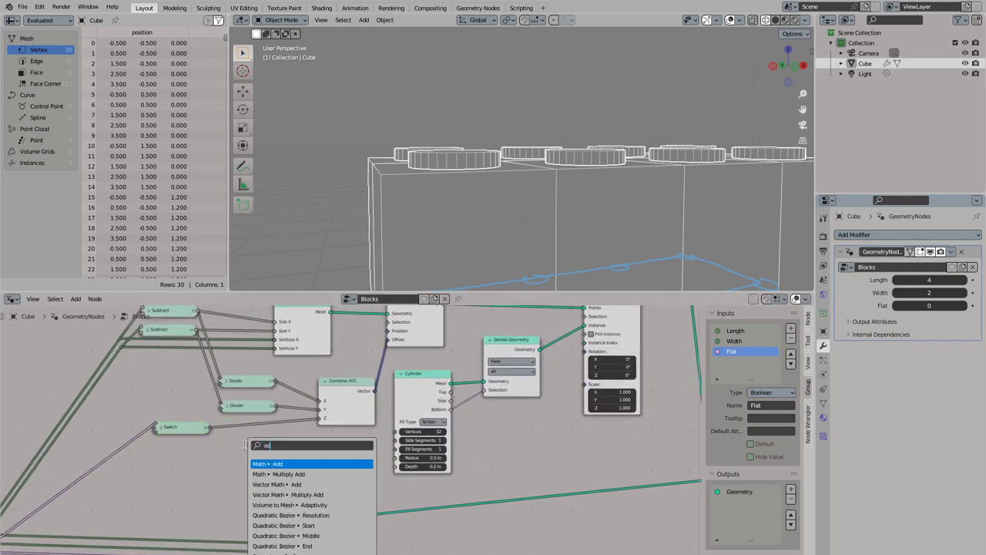
{"action": "key", "text": "Return"}
{"action": "left_click", "coordinate": [262, 496]}
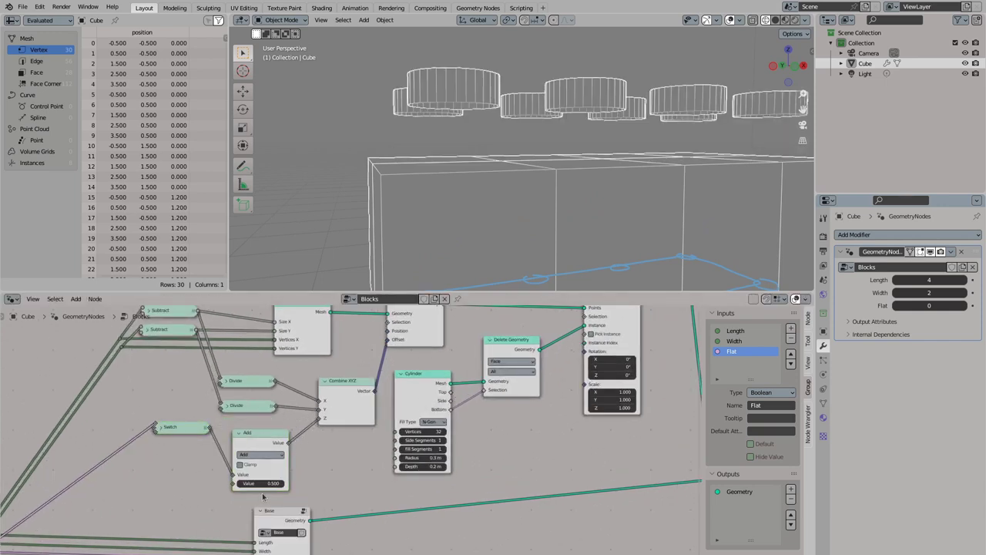
{"action": "mouse_move", "coordinate": [262, 483]}
{"action": "left_mouse_down"}
{"action": "mouse_move", "coordinate": [231, 483]}
{"action": "mouse_move", "coordinate": [259, 483]}
{"action": "left_mouse_up"}
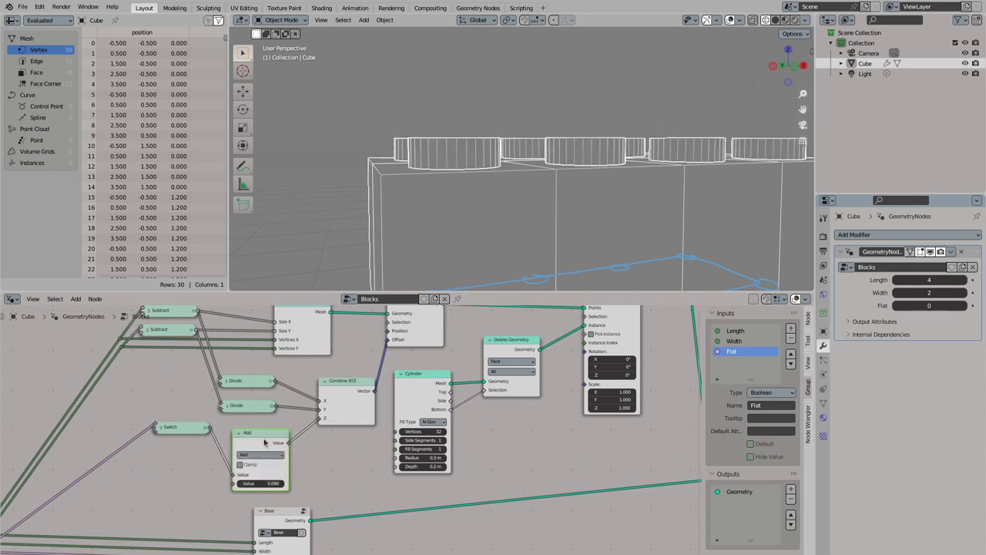
Step: Group the stud nodes into a Top node with Length and Width inputs
{"action": "key", "text": "Home"}
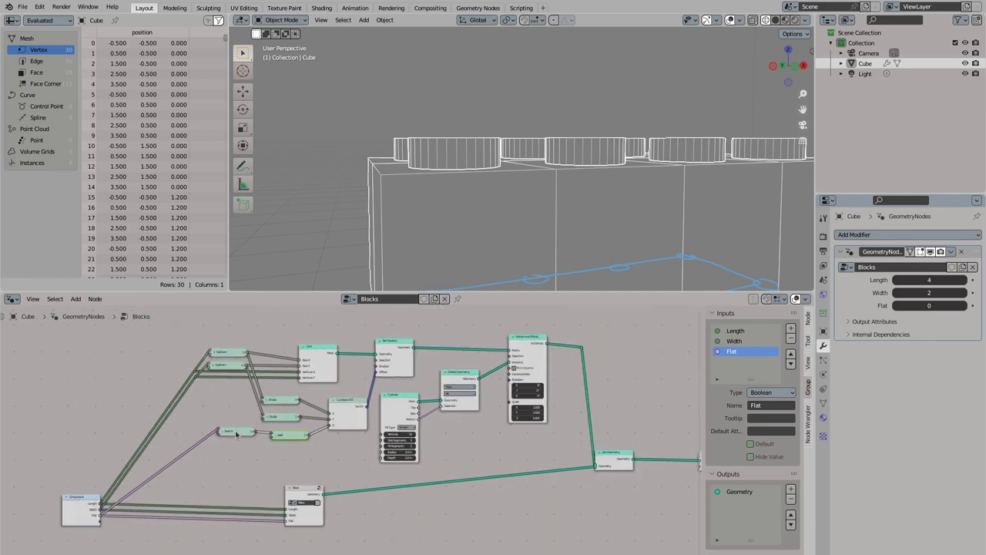
{"action": "left_click_drag", "start_coordinate": [538, 453], "coordinate": [527, 446]}
{"action": "key", "text": "ctrl+g"}
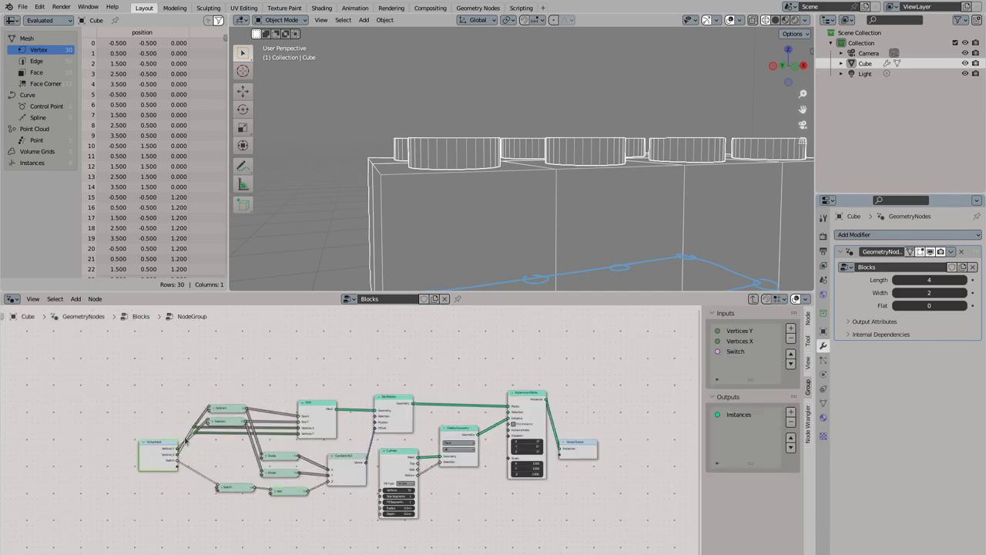
{"action": "double_click", "coordinate": [740, 331]}
{"action": "type", "text": "Length"}
{"action": "key", "text": "Return"}
{"action": "scroll", "coordinate": [185, 414], "scroll_direction": "up", "scroll_amount": 1}
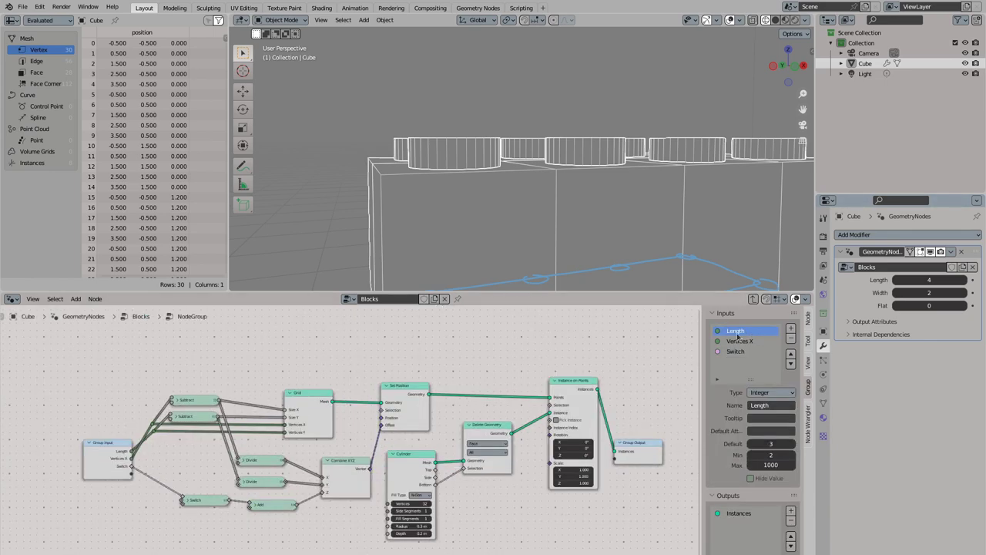
{"action": "double_click", "coordinate": [742, 341]}
{"action": "type", "text": "L"}
{"action": "left_click", "coordinate": [790, 353]}
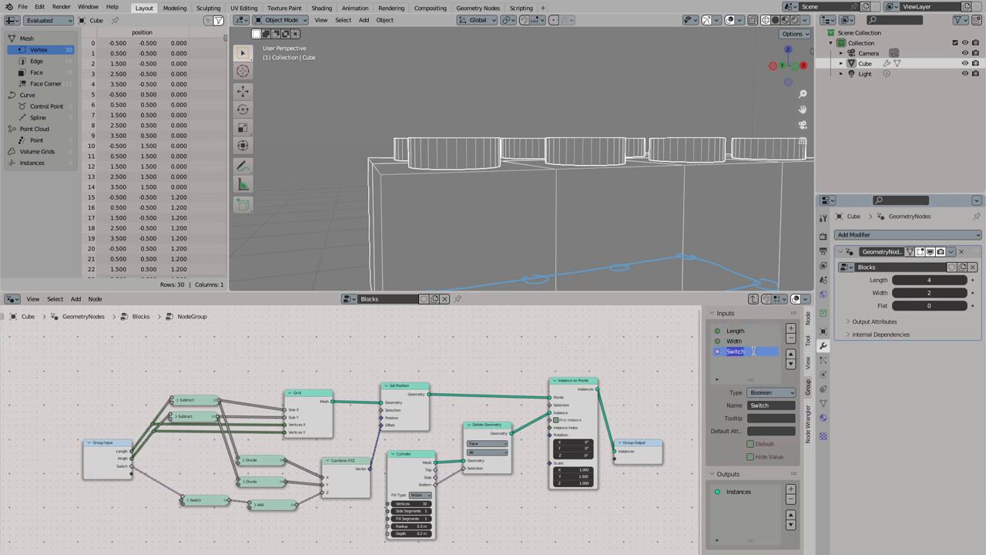
{"action": "key", "text": "Tab"}
{"action": "double_click", "coordinate": [268, 397]}
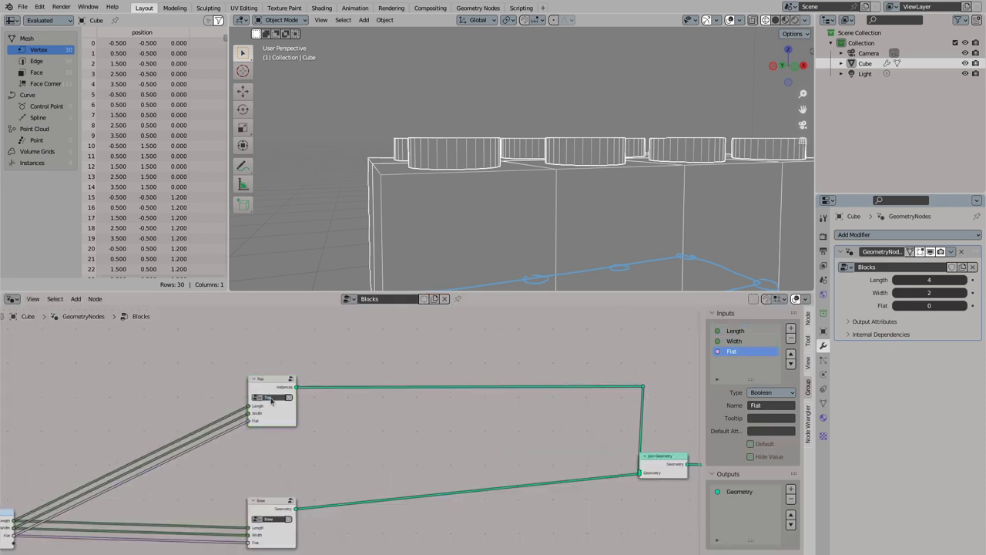
Step: Orbit to a three-quarter view and erase the annotation strokes on the brick
{"action": "middle_click_drag", "start_coordinate": [539, 193], "coordinate": [600, 226]}
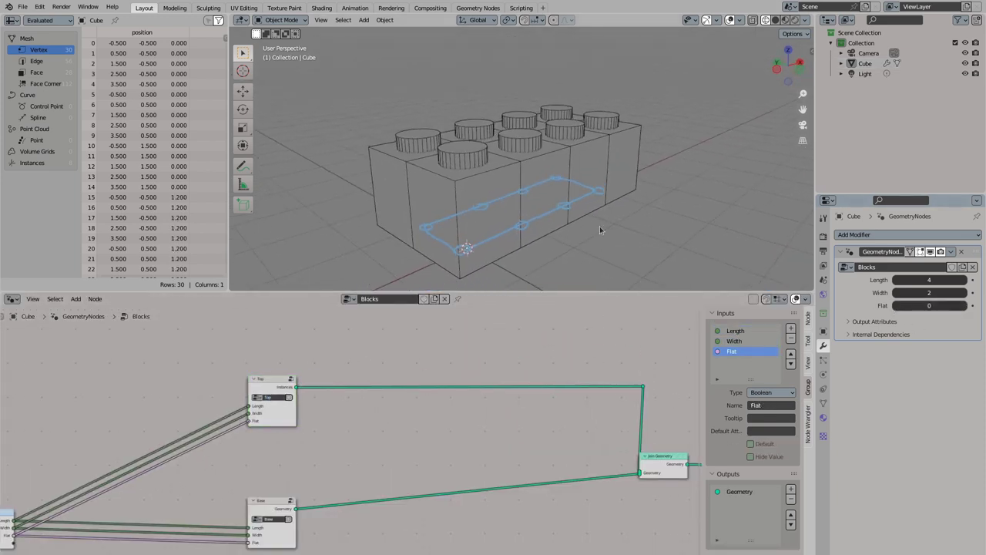
{"action": "left_click_drag", "start_coordinate": [243, 166], "coordinate": [277, 216]}
{"action": "left_click_drag", "start_coordinate": [451, 228], "coordinate": [581, 187]}
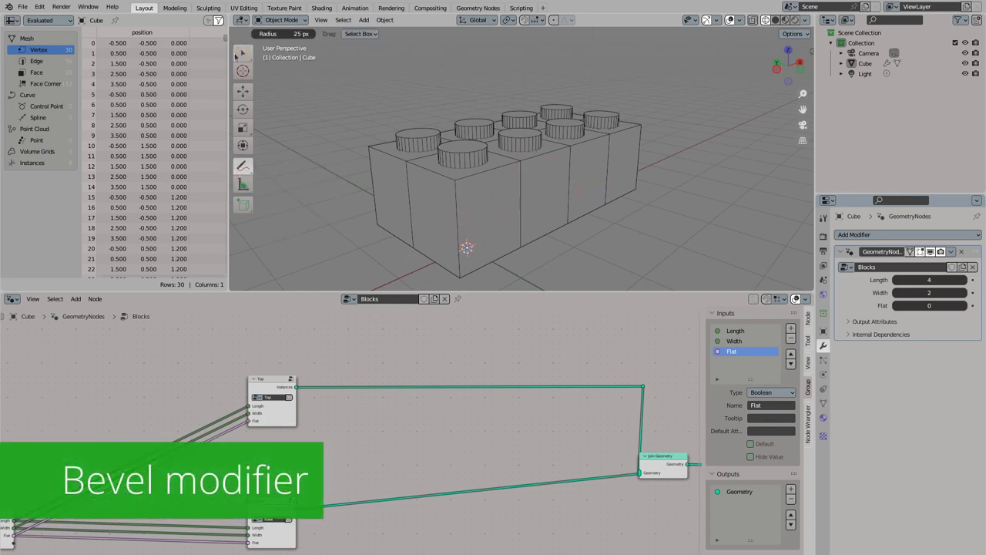
Step: Select the brick and add a Bevel modifier with a 0.05 m amount
{"action": "left_click", "coordinate": [243, 53]}
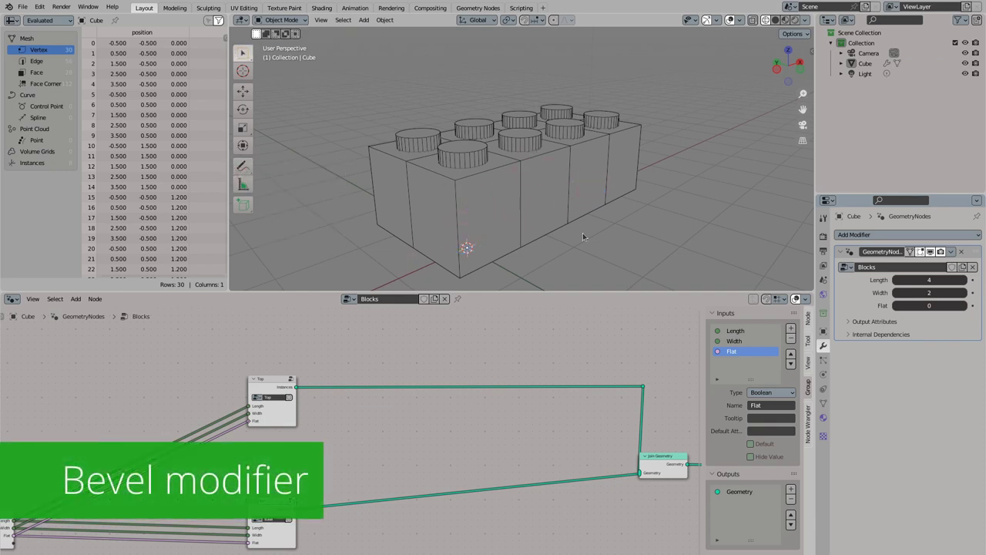
{"action": "left_click", "coordinate": [550, 232]}
{"action": "left_click", "coordinate": [879, 233]}
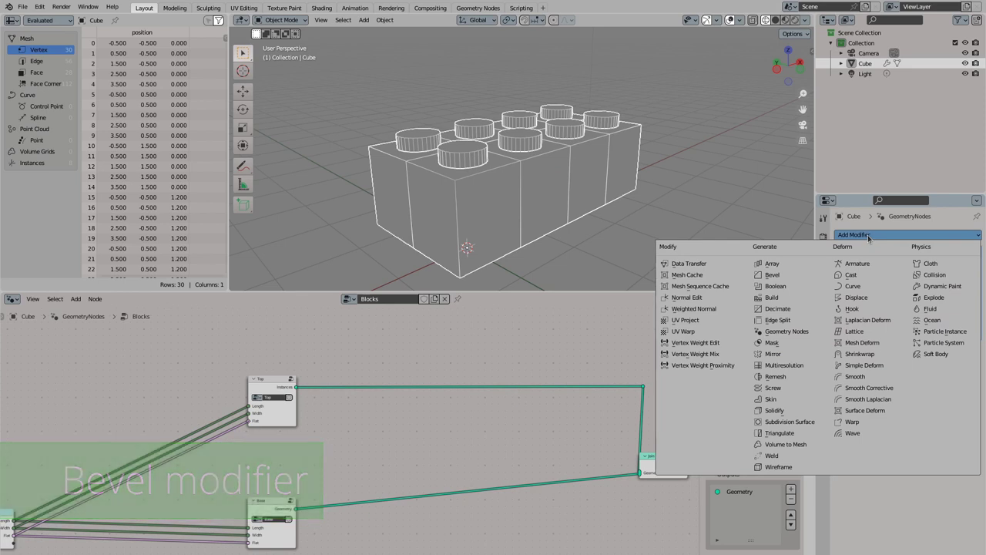
{"action": "left_click", "coordinate": [789, 275]}
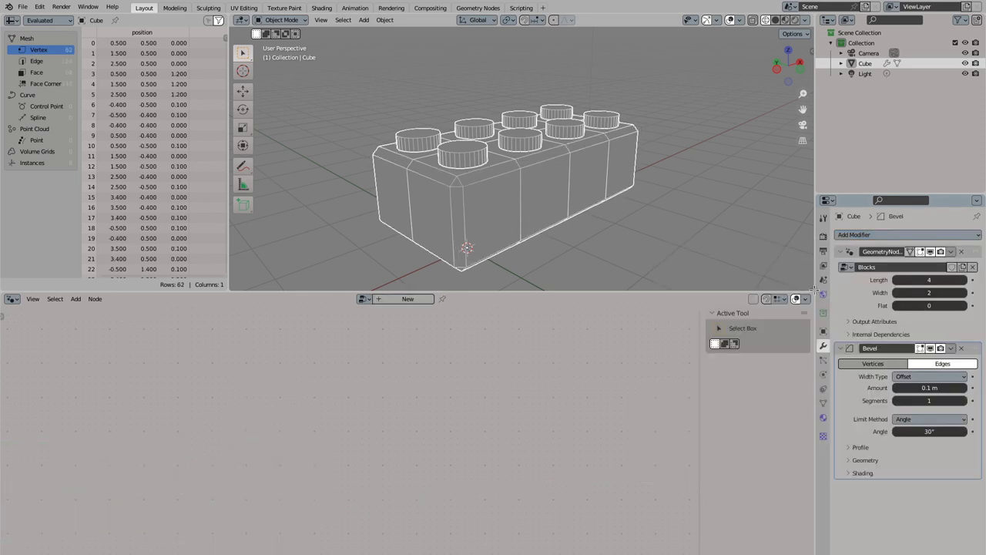
{"action": "mouse_move", "coordinate": [932, 388]}
{"action": "left_mouse_down"}
{"action": "mouse_move", "coordinate": [913, 387]}
{"action": "mouse_move", "coordinate": [949, 408]}
{"action": "left_mouse_up"}
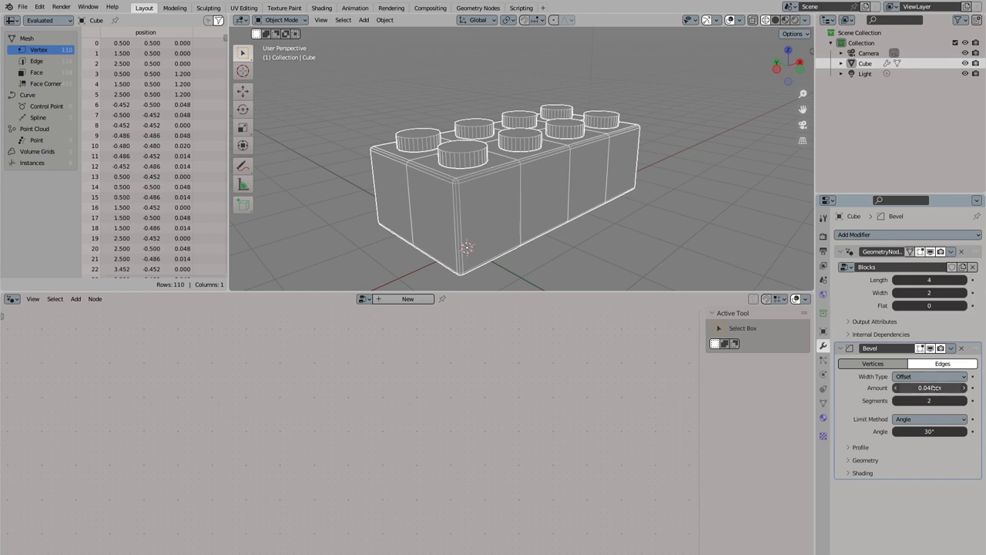
{"action": "left_click", "coordinate": [932, 388]}
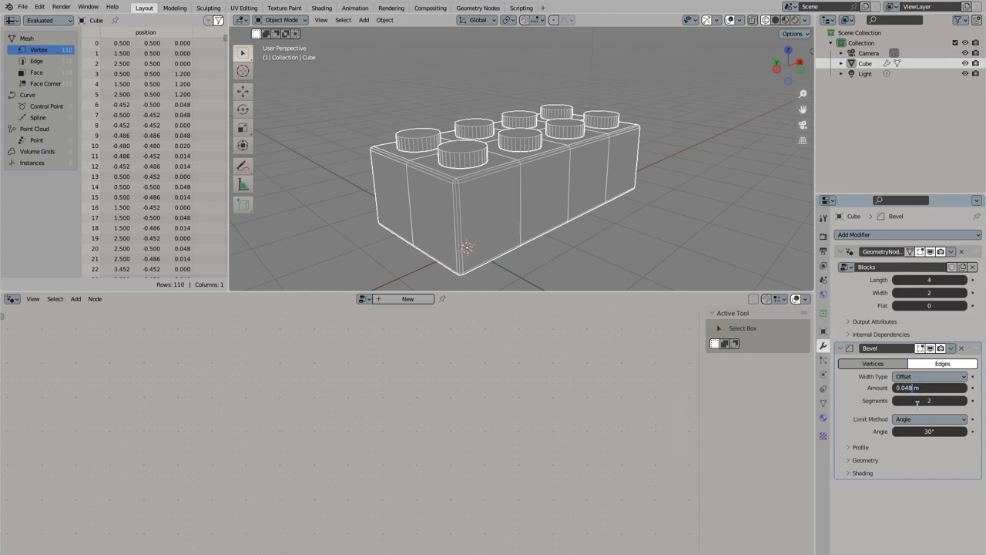
{"action": "type", "text": "5"}
{"action": "key", "text": "Return"}
Step: Bring the brick's geometry nodes tree into the node editor
{"action": "scroll", "coordinate": [493, 131], "scroll_direction": "up", "scroll_amount": 3}
{"action": "scroll", "coordinate": [457, 121], "scroll_direction": "up", "scroll_amount": 3}
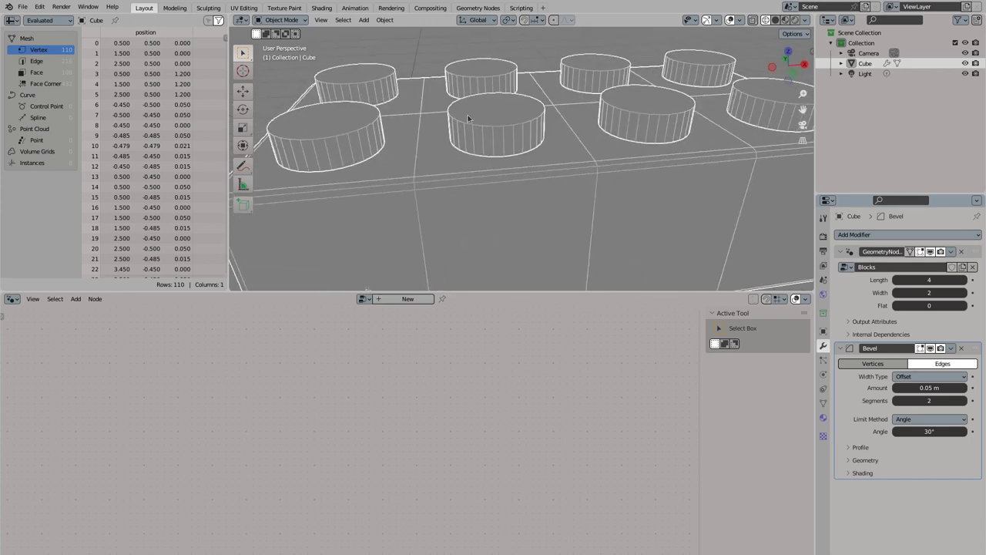
{"action": "left_click", "coordinate": [852, 253]}
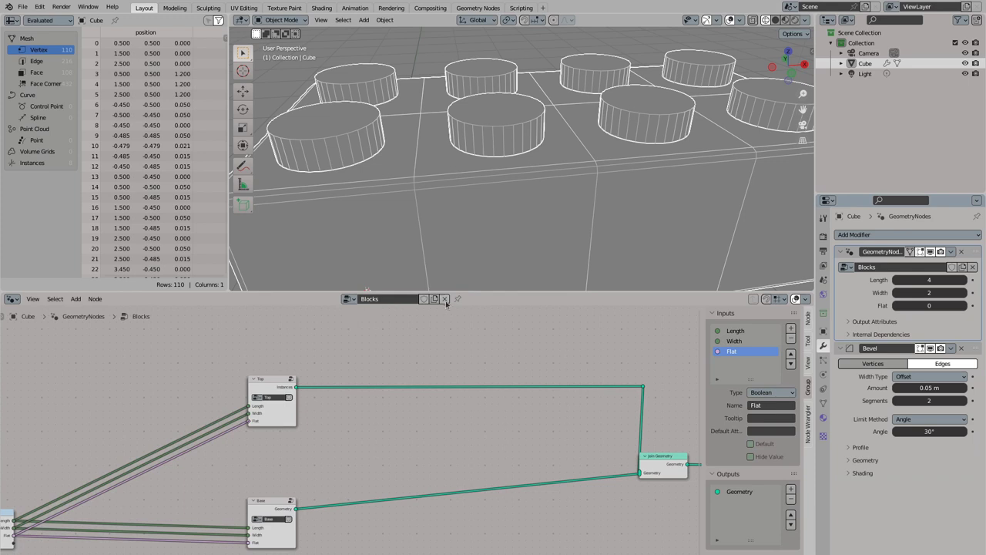
Step: Pin the Blocks tree, enter the Top group and place Group Output beside Instance on Points
{"action": "left_click", "coordinate": [457, 299]}
{"action": "left_click", "coordinate": [291, 380]}
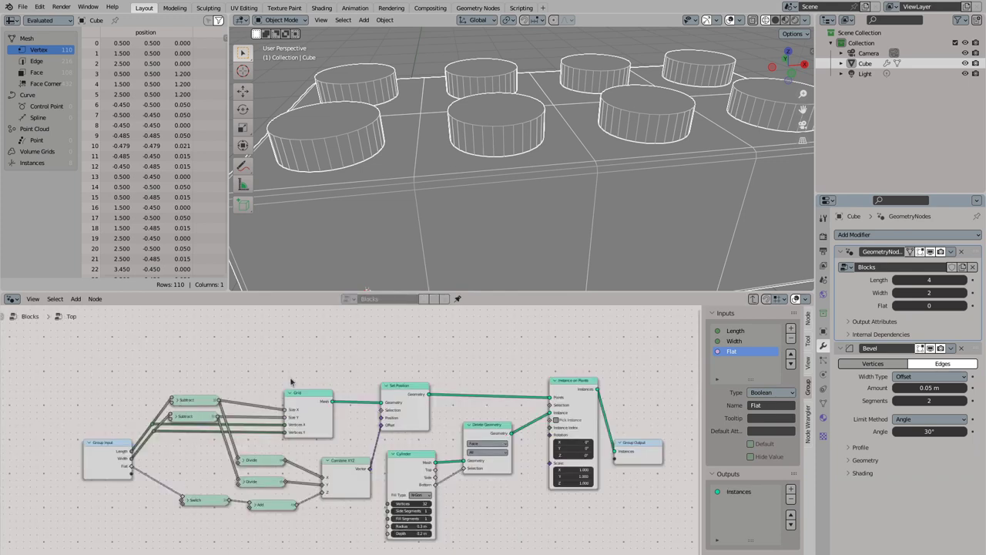
{"action": "middle_click_drag", "start_coordinate": [505, 379], "coordinate": [358, 368]}
{"action": "left_click_drag", "start_coordinate": [505, 436], "coordinate": [610, 383]}
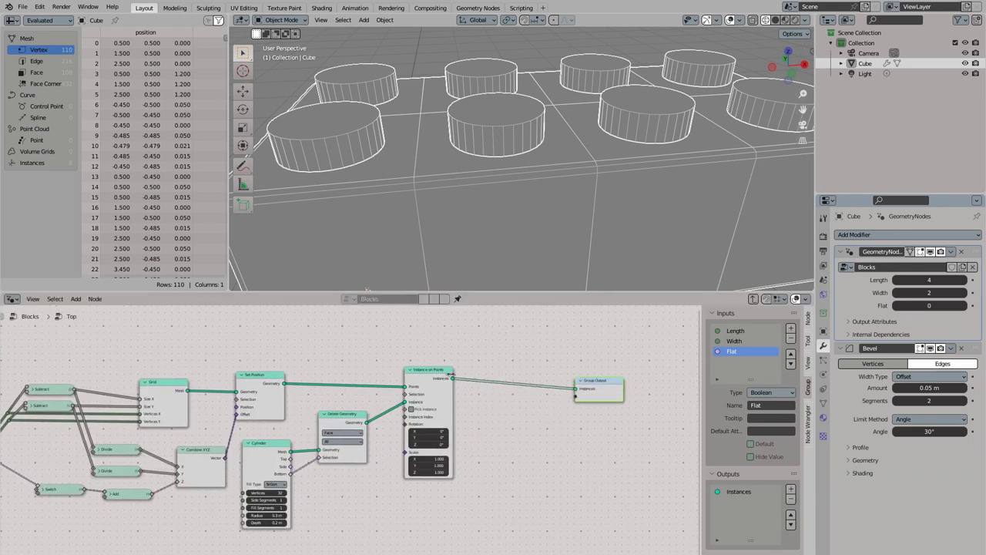
{"action": "left_click", "coordinate": [35, 164]}
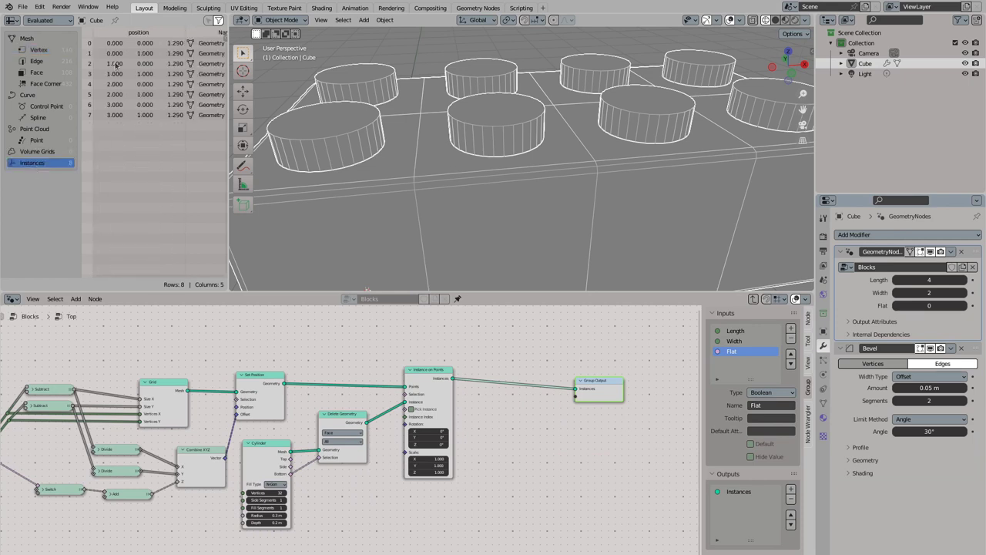
Step: Insert a Realize Instances node between Instance on Points and the Top group's output
{"action": "mouse_move", "coordinate": [453, 379]}
{"action": "left_mouse_down"}
{"action": "mouse_move", "coordinate": [512, 358]}
{"action": "mouse_move", "coordinate": [575, 388]}
{"action": "left_mouse_up"}
{"action": "type", "text": "realize"}
{"action": "key", "text": "Return"}
{"action": "left_click", "coordinate": [487, 370]}
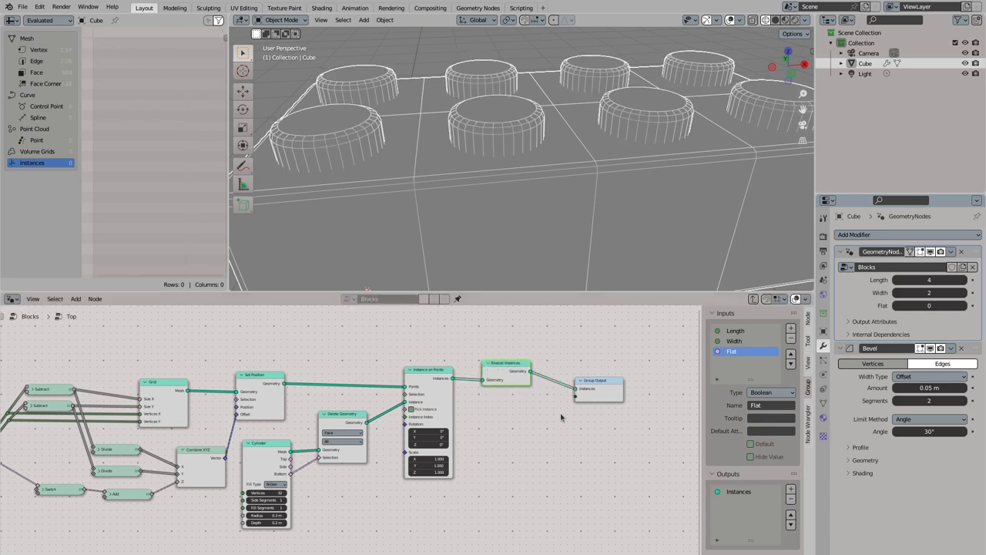
{"action": "scroll", "coordinate": [485, 189], "scroll_direction": "down", "scroll_amount": 3}
{"action": "scroll", "coordinate": [507, 185], "scroll_direction": "down", "scroll_amount": 2}
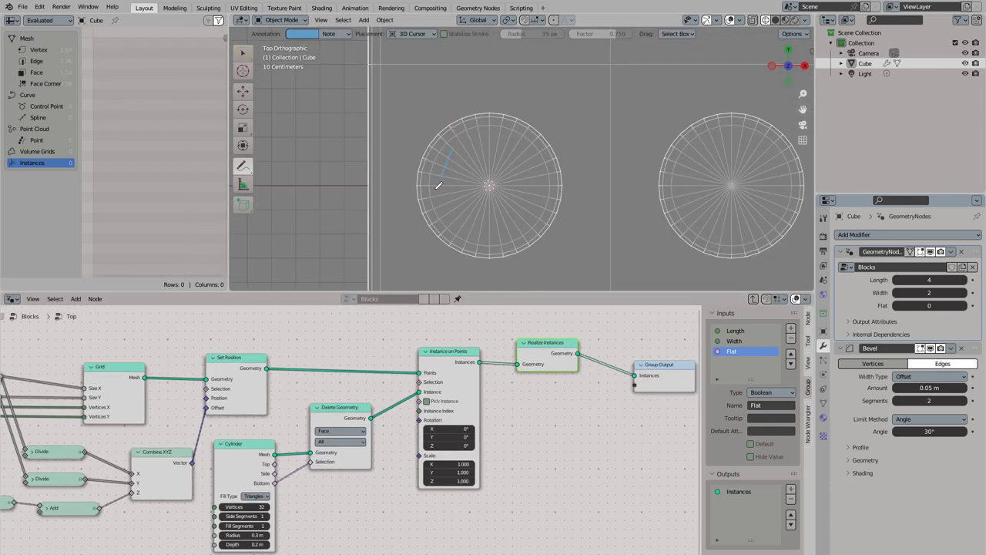
{"action": "left_click_drag", "start_coordinate": [439, 185], "coordinate": [478, 155]}
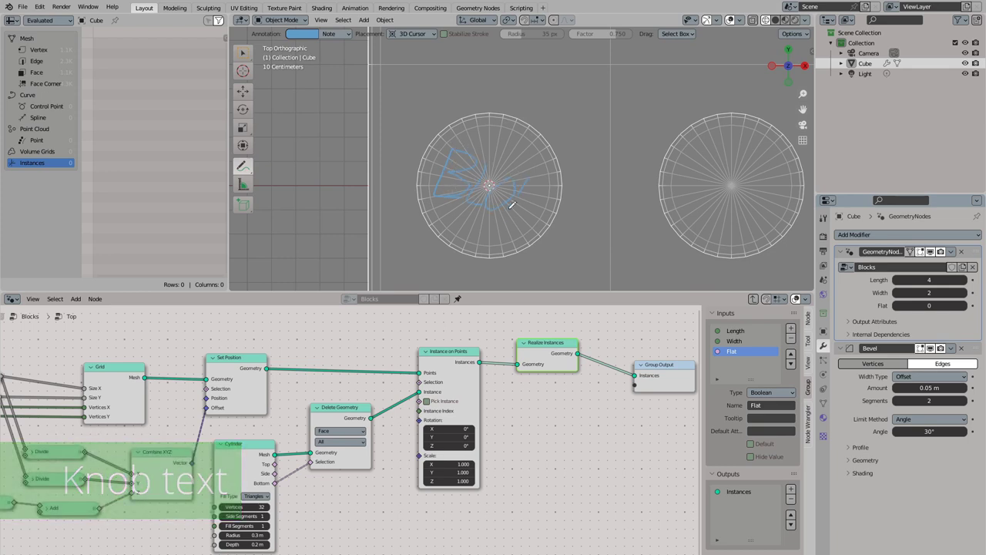
Step: Add a String to Curves node in the Top group and position it to the left
{"action": "type", "text": "c"}
{"action": "key", "text": "BackSpace"}
{"action": "type", "text": "strin"}
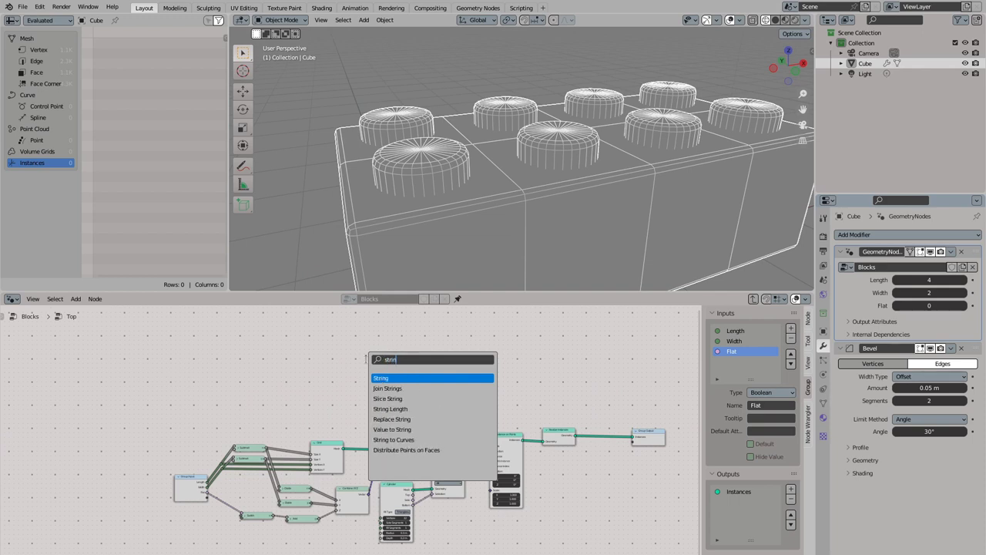
{"action": "type", "text": "gt"}
{"action": "key", "text": "Return"}
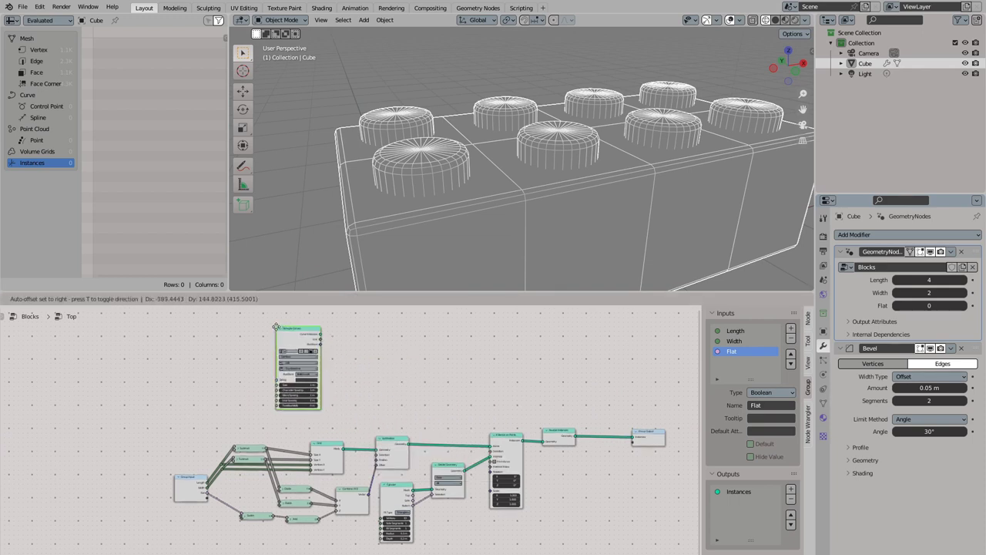
{"action": "left_click", "coordinate": [326, 407]}
{"action": "scroll", "coordinate": [326, 406], "scroll_direction": "up", "scroll_amount": 1}
{"action": "left_click_drag", "start_coordinate": [362, 360], "coordinate": [332, 360]}
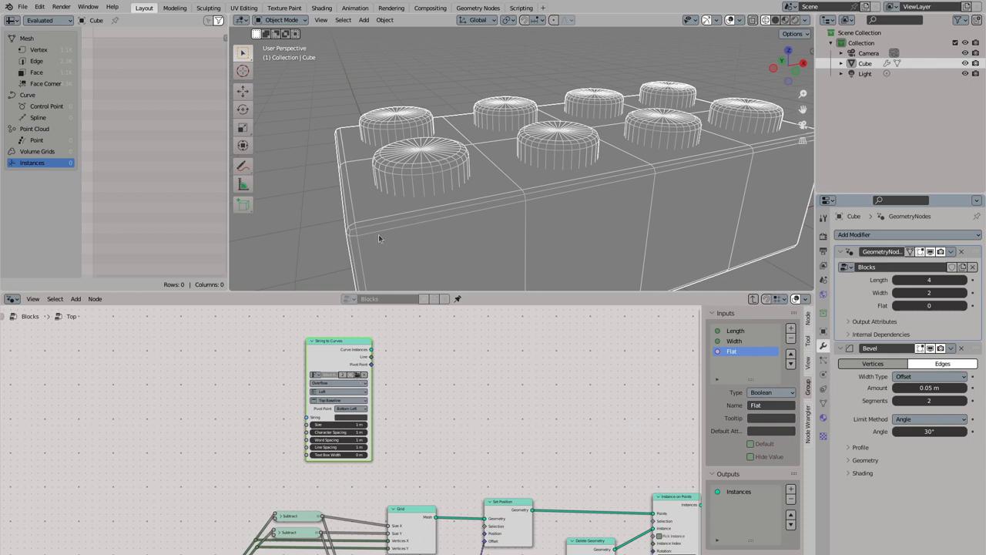
{"action": "scroll", "coordinate": [420, 374], "scroll_direction": "up", "scroll_amount": 1}
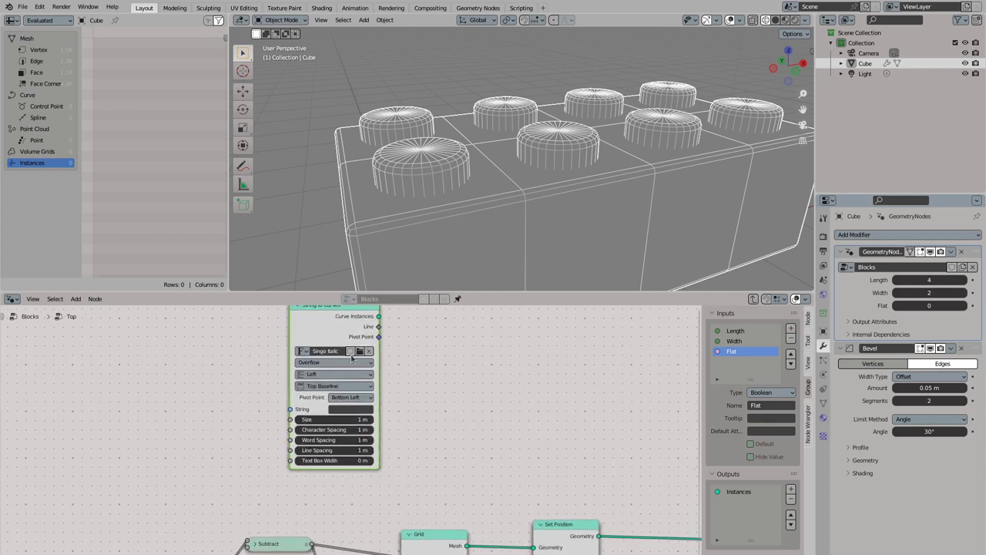
{"action": "scroll", "coordinate": [419, 374], "scroll_direction": "up", "scroll_amount": 1}
{"action": "left_click_drag", "start_coordinate": [296, 354], "coordinate": [252, 351]}
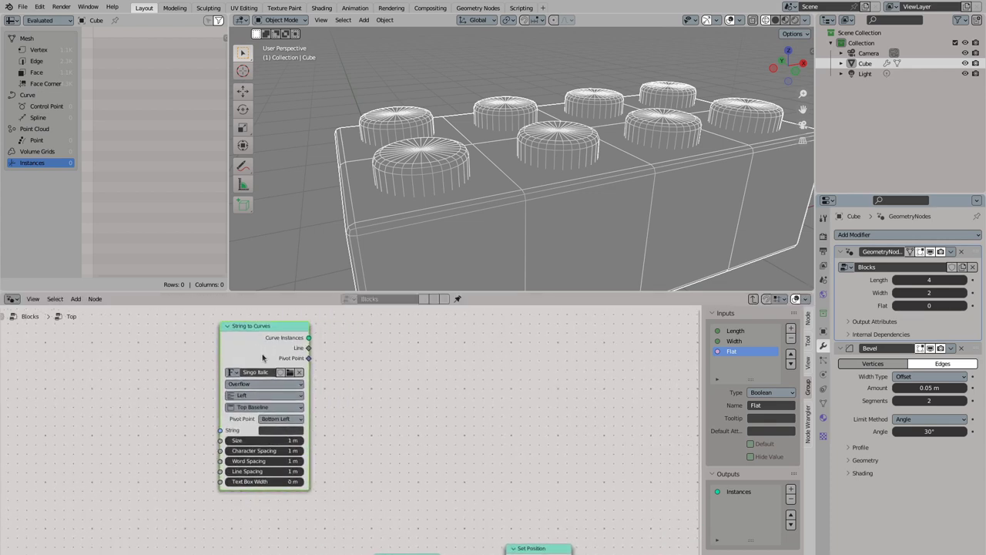
Step: Set the text to Center, Middle with a Midpoint pivot and link its curves to Group Output
{"action": "left_click", "coordinate": [259, 396]}
{"action": "left_click", "coordinate": [255, 417]}
{"action": "left_click", "coordinate": [264, 406]}
{"action": "left_click", "coordinate": [262, 439]}
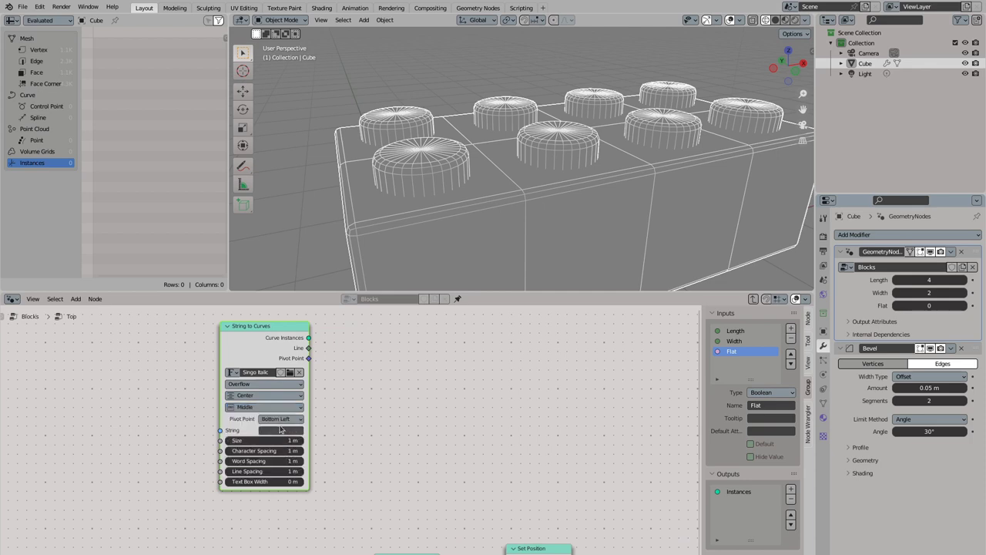
{"action": "left_click", "coordinate": [282, 418]}
{"action": "left_click", "coordinate": [284, 437]}
{"action": "left_click", "coordinate": [284, 420]}
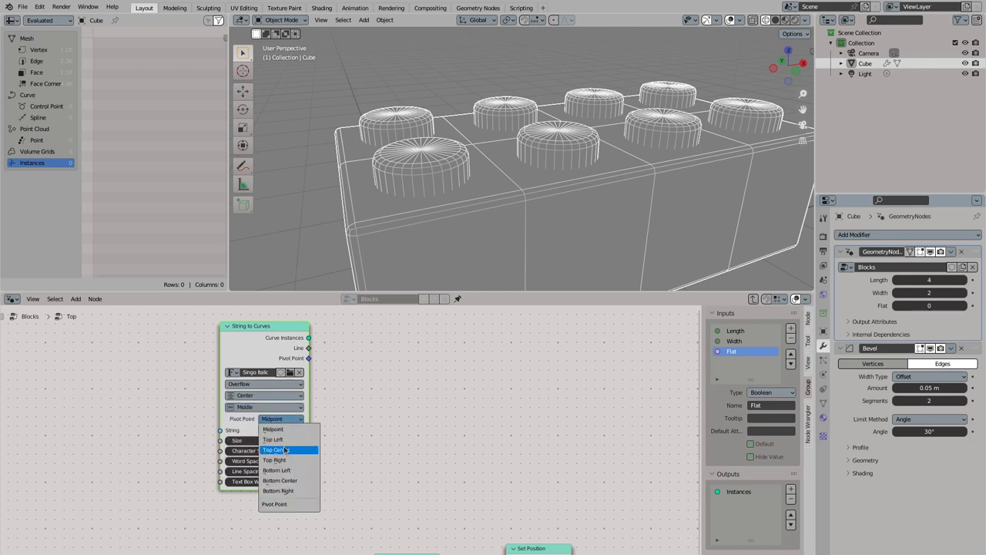
{"action": "left_click", "coordinate": [276, 429]}
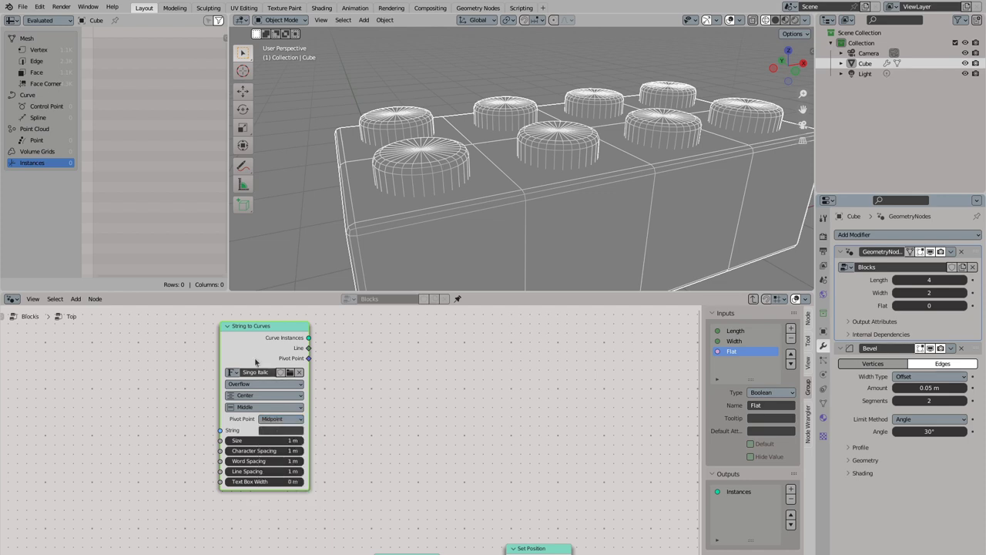
{"action": "key", "text": "Home"}
{"action": "left_click_drag", "start_coordinate": [177, 365], "coordinate": [609, 480]}
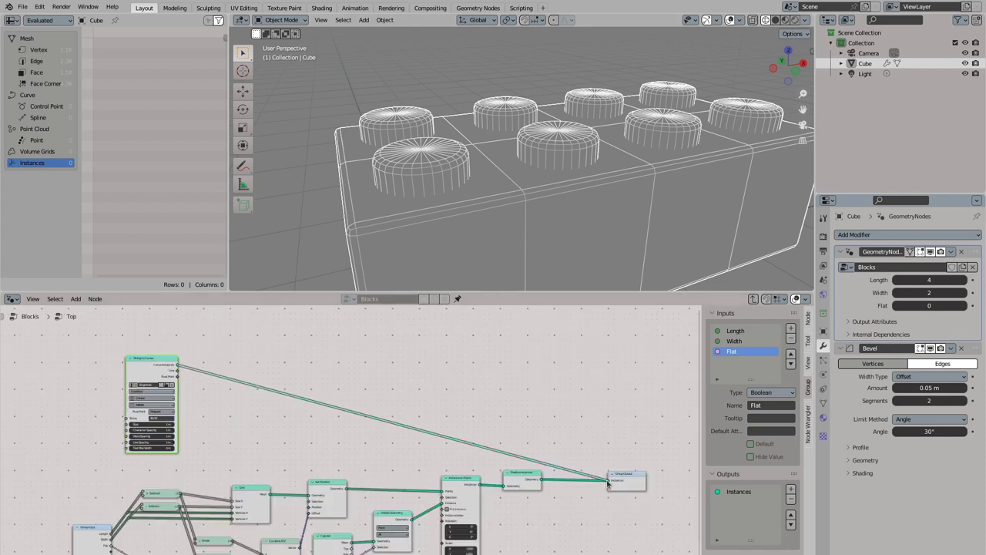
Step: Rename the Top group's output to Geometry and view the BLOK text from above
{"action": "double_click", "coordinate": [737, 491]}
{"action": "key", "text": "Return"}
{"action": "key", "text": "Tab"}
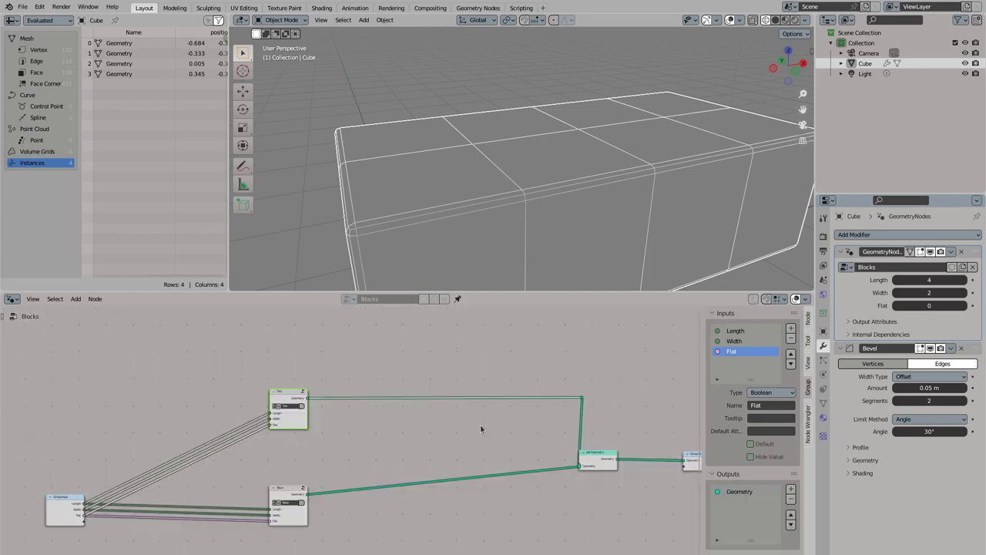
{"action": "middle_click_drag", "start_coordinate": [517, 179], "coordinate": [658, 155]}
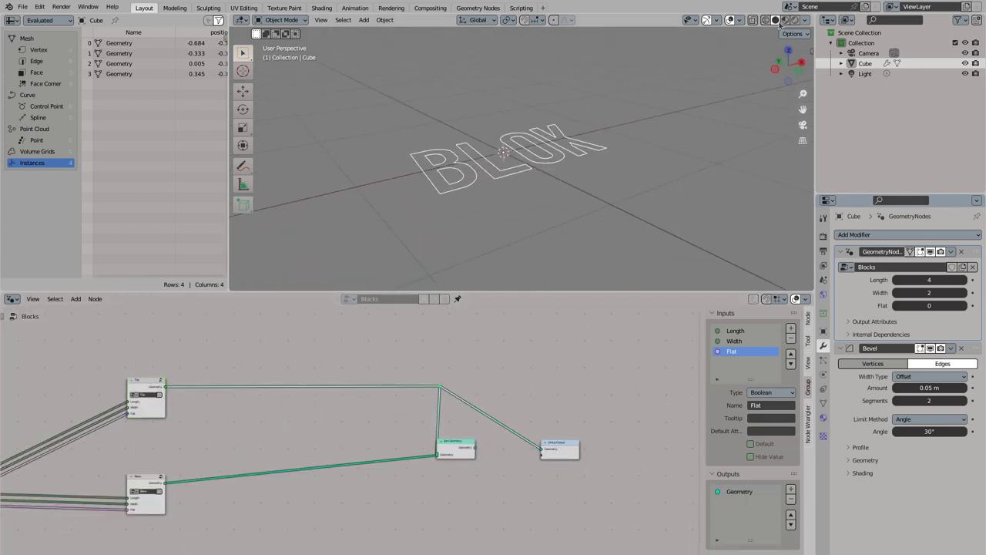
{"action": "scroll", "coordinate": [538, 154], "scroll_direction": "up", "scroll_amount": 3}
{"action": "middle_click_drag", "start_coordinate": [498, 171], "coordinate": [508, 154]}
{"action": "scroll", "coordinate": [331, 416], "scroll_direction": "up", "scroll_amount": 3}
Step: Fill the BLOK text curves into flat letter faces with a Fill Curve node sent to the output
{"action": "key", "text": "Tab"}
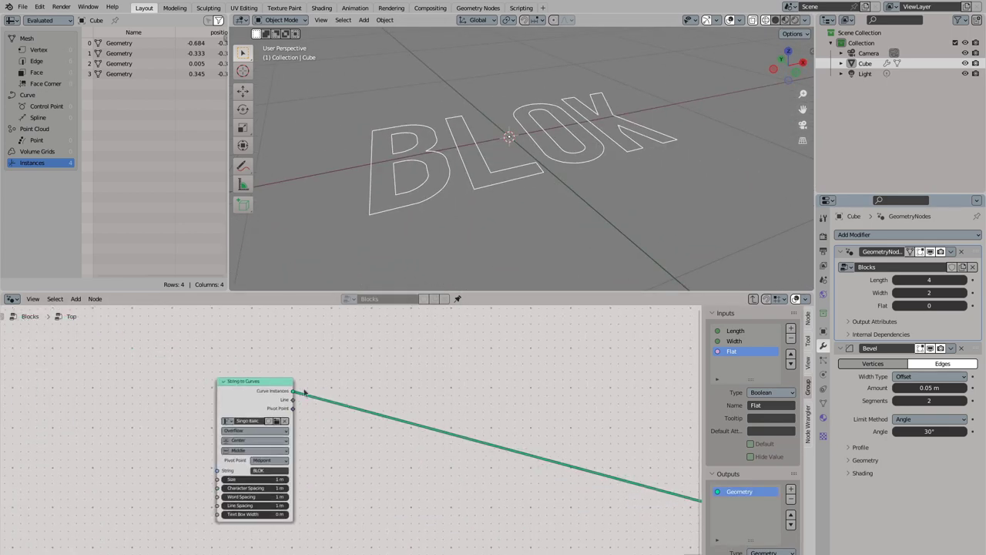
{"action": "left_click_drag", "start_coordinate": [293, 392], "coordinate": [409, 389]}
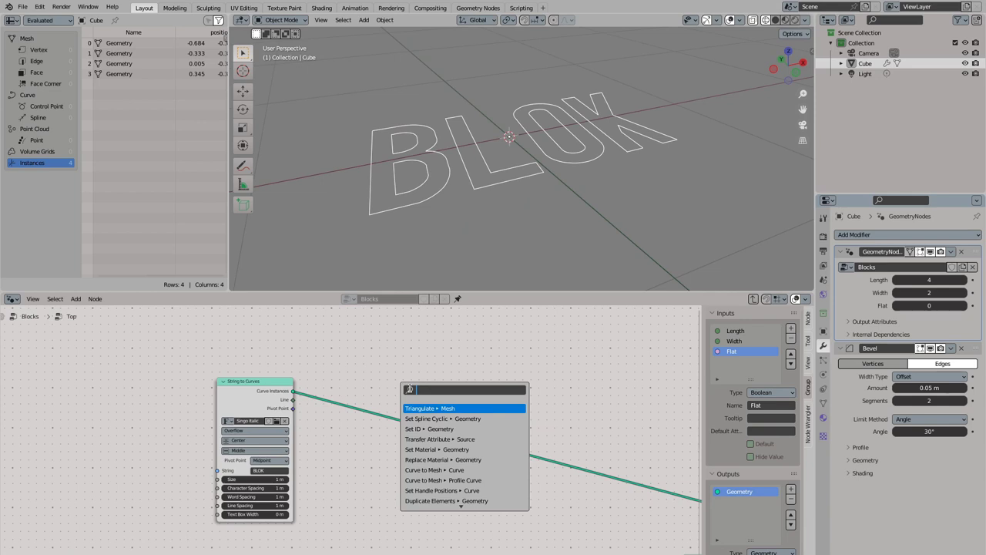
{"action": "type", "text": "fill"}
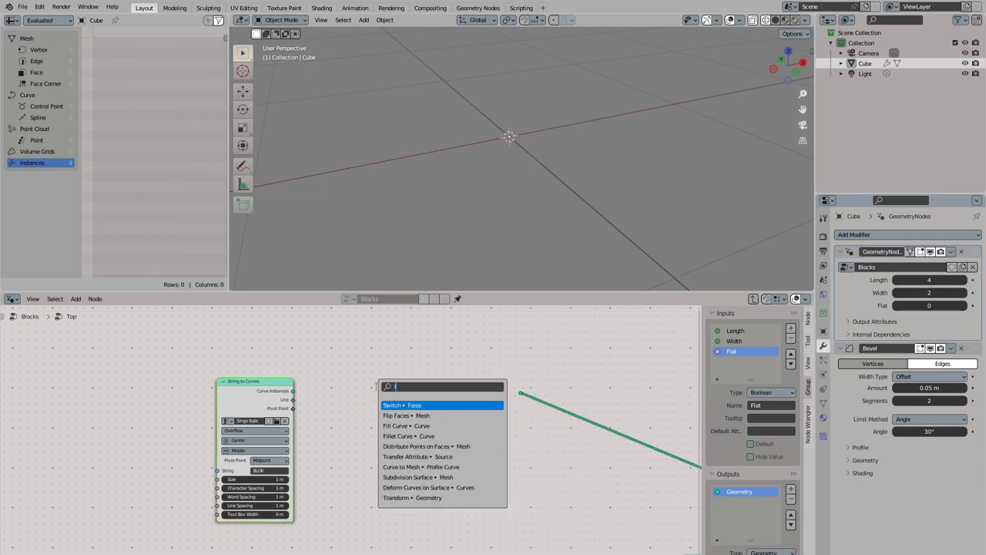
{"action": "key", "text": "Return"}
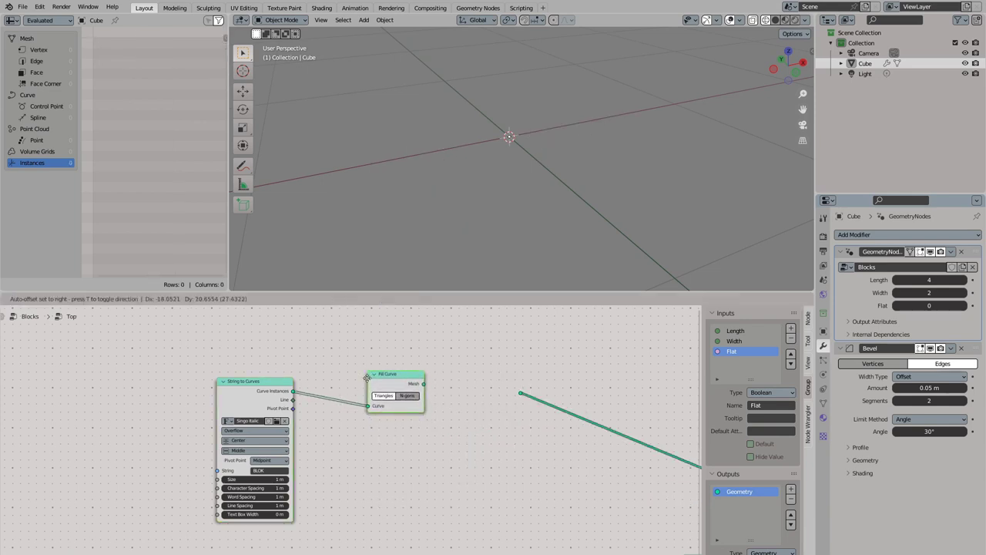
{"action": "left_click_drag", "start_coordinate": [423, 383], "coordinate": [520, 394]}
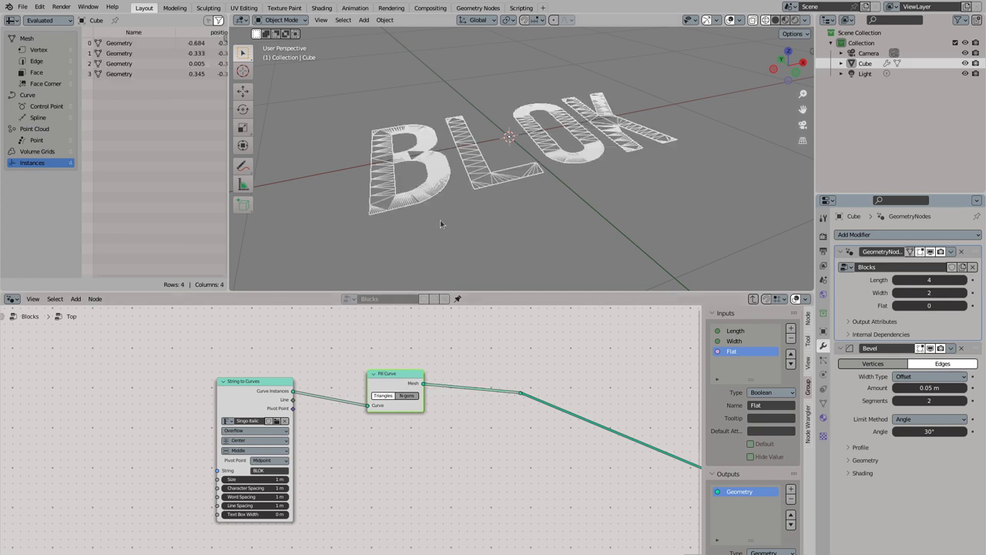
{"action": "mouse_move", "coordinate": [440, 224]}
{"action": "middle_mouse_down"}
{"action": "mouse_move", "coordinate": [449, 222]}
{"action": "mouse_move", "coordinate": [429, 222]}
{"action": "middle_mouse_up"}
{"action": "scroll", "coordinate": [433, 200], "scroll_direction": "up", "scroll_amount": 3}
{"action": "middle_click_drag", "start_coordinate": [436, 184], "coordinate": [395, 206]}
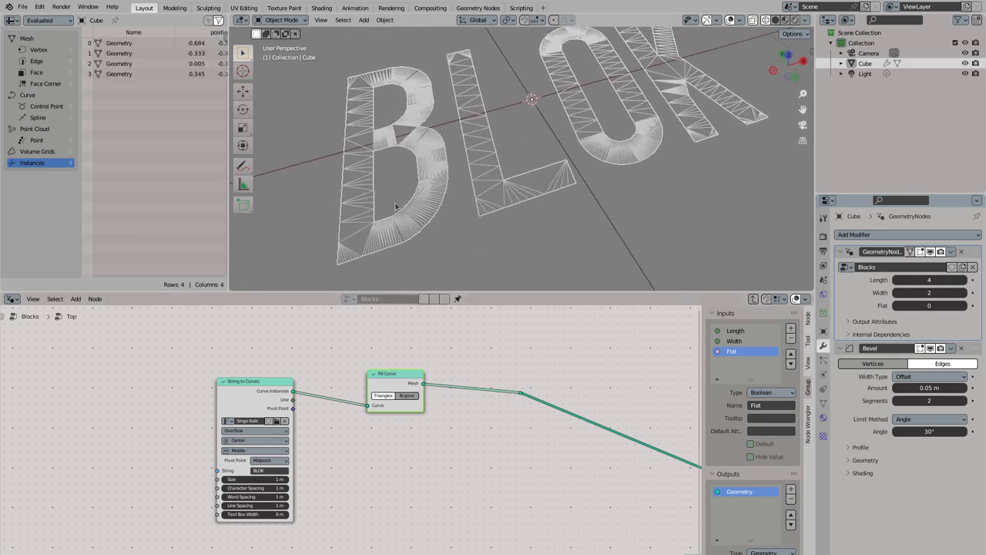
Step: Add a Resample Curve node branching from the text curves
{"action": "mouse_move", "coordinate": [261, 390]}
{"action": "left_mouse_down"}
{"action": "mouse_move", "coordinate": [211, 403]}
{"action": "mouse_move", "coordinate": [301, 369]}
{"action": "left_mouse_up"}
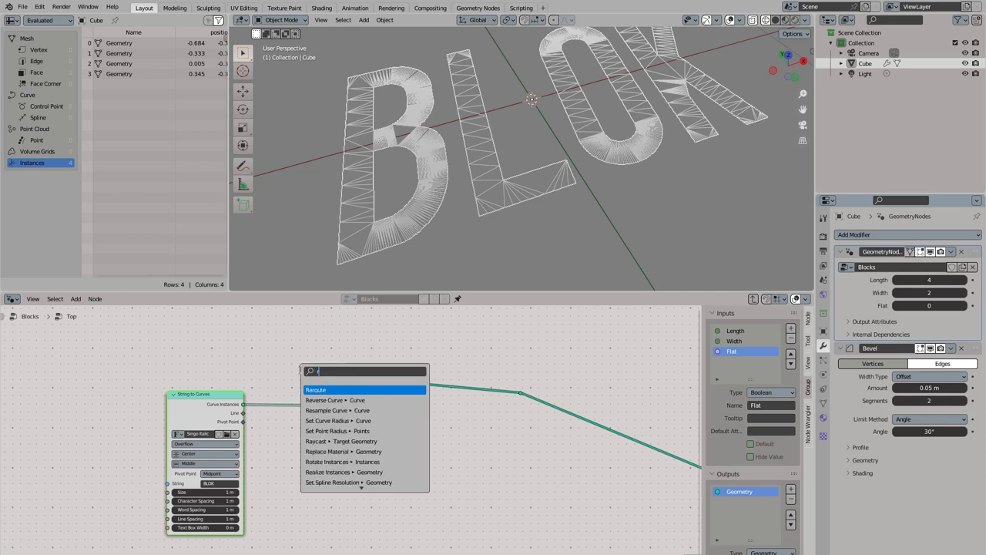
{"action": "type", "text": "resam"}
{"action": "key", "text": "Return"}
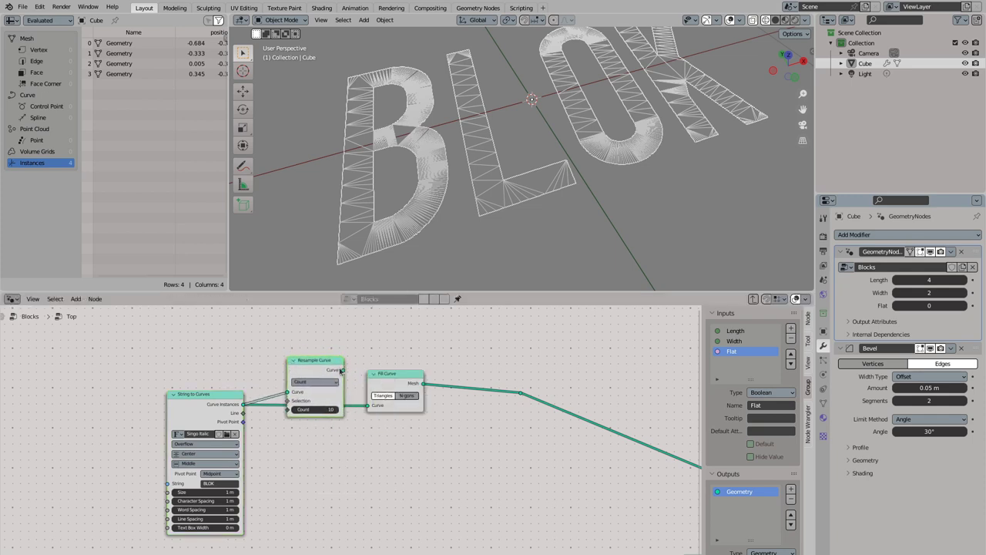
Step: Feed Resample Curve into Fill Curve, resampling by Length at 0.04 m
{"action": "left_click_drag", "start_coordinate": [341, 369], "coordinate": [372, 405]}
{"action": "left_click", "coordinate": [314, 381]}
{"action": "left_click", "coordinate": [312, 379]}
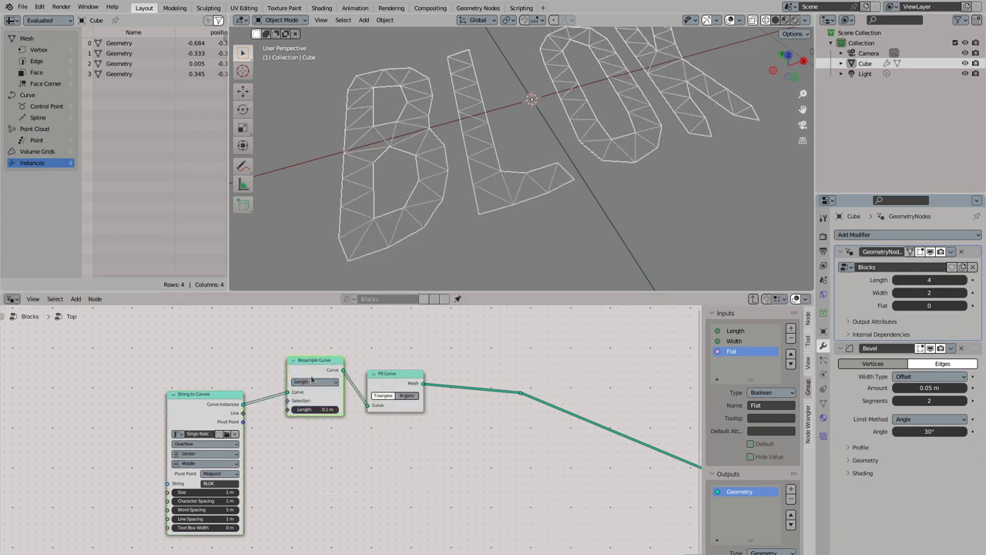
{"action": "left_click_drag", "start_coordinate": [312, 362], "coordinate": [307, 377]}
{"action": "left_click_drag", "start_coordinate": [316, 423], "coordinate": [302, 423]}
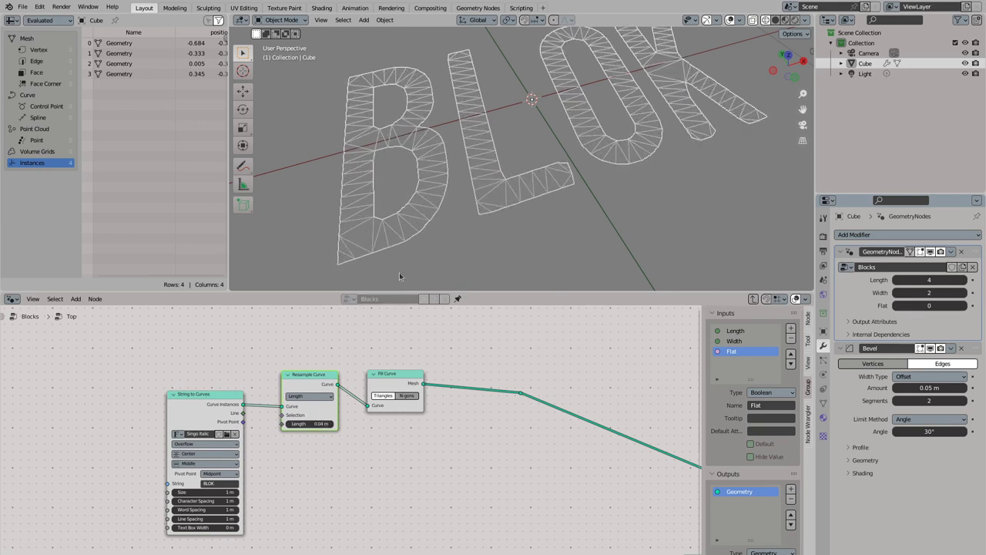
{"action": "middle_click_drag", "start_coordinate": [463, 154], "coordinate": [485, 176]}
{"action": "middle_click_drag", "start_coordinate": [578, 181], "coordinate": [532, 195]}
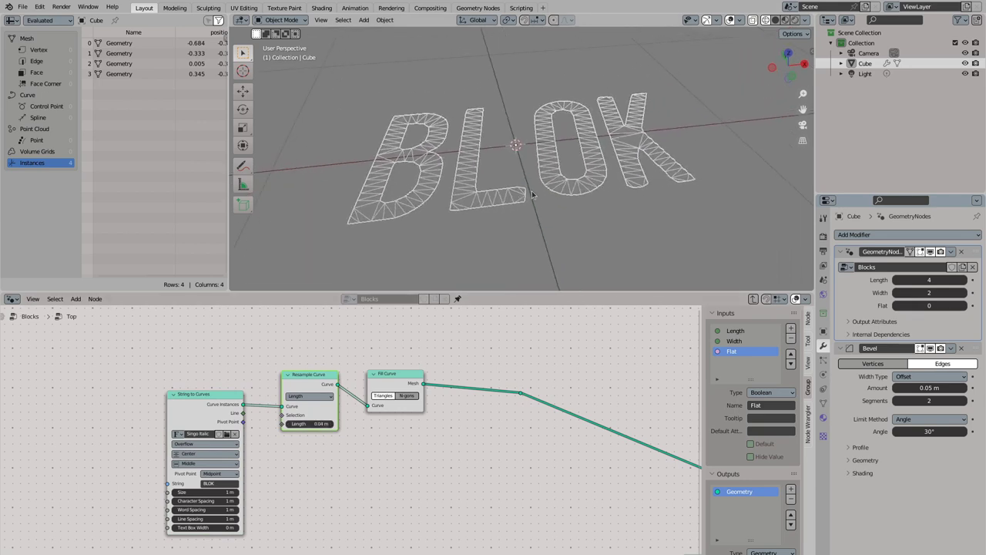
Step: Insert an Extrude Mesh node after Fill Curve with an Offset Scale of 0.13
{"action": "left_click_drag", "start_coordinate": [420, 383], "coordinate": [485, 354]}
{"action": "type", "text": "ext"}
{"action": "key", "text": "Return"}
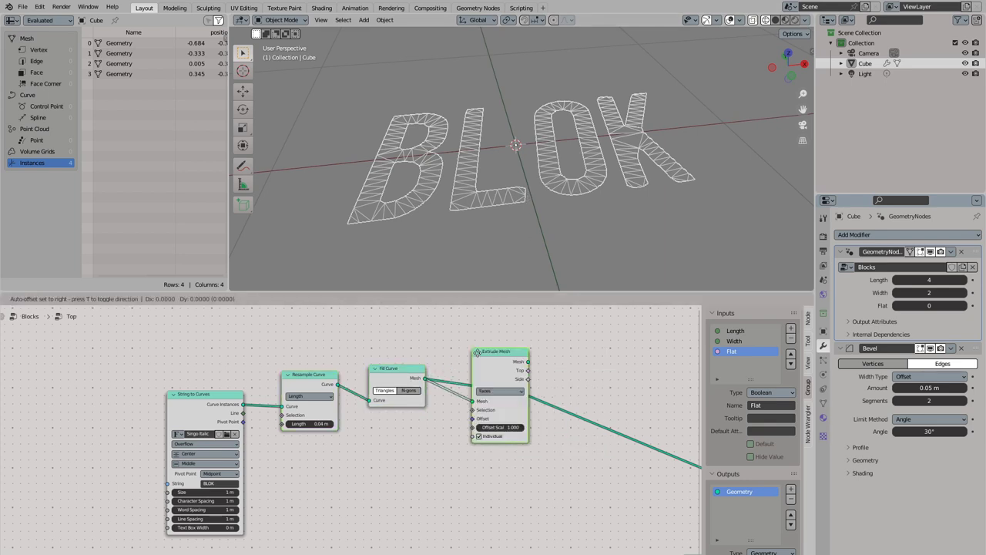
{"action": "left_click", "coordinate": [499, 401]}
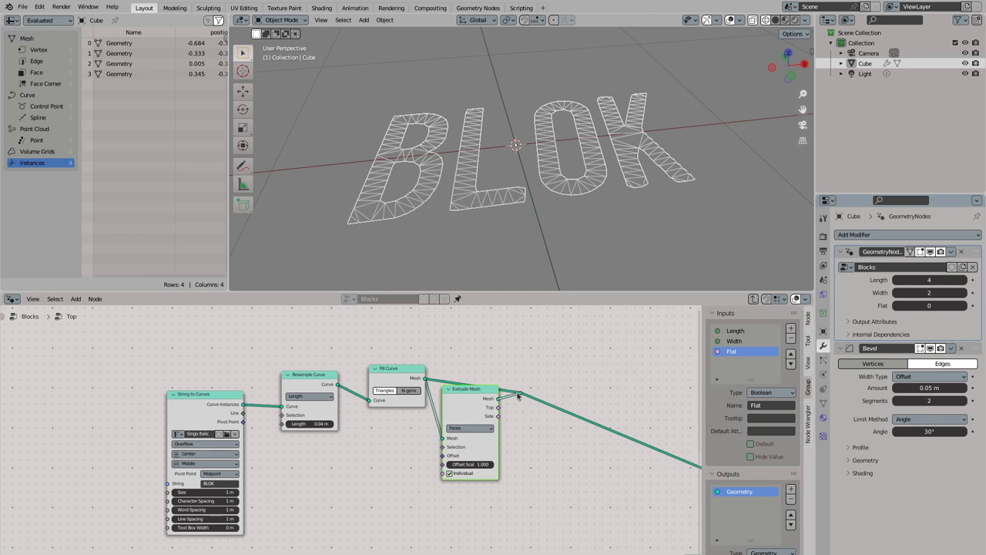
{"action": "left_click_drag", "start_coordinate": [493, 403], "coordinate": [531, 355]}
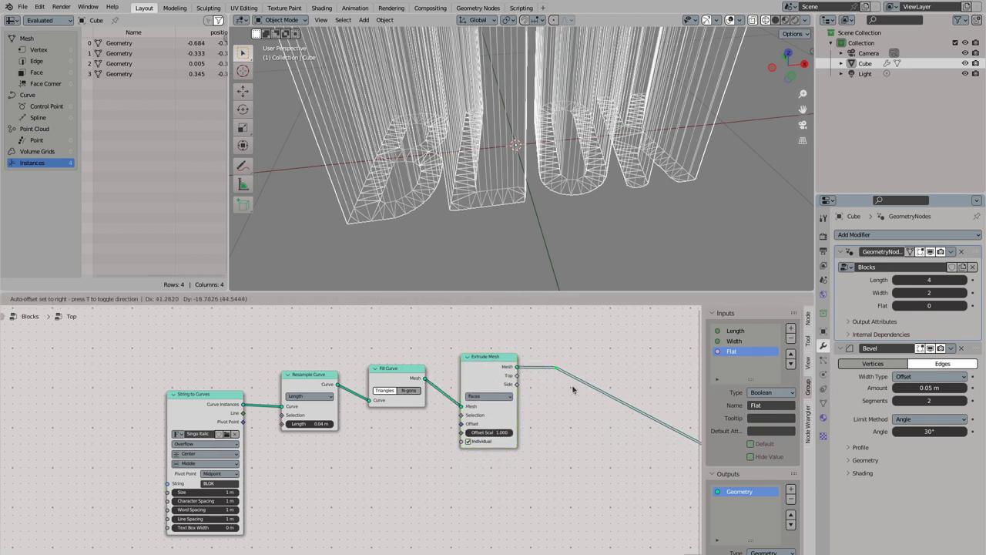
{"action": "middle_click_drag", "start_coordinate": [493, 270], "coordinate": [510, 239]}
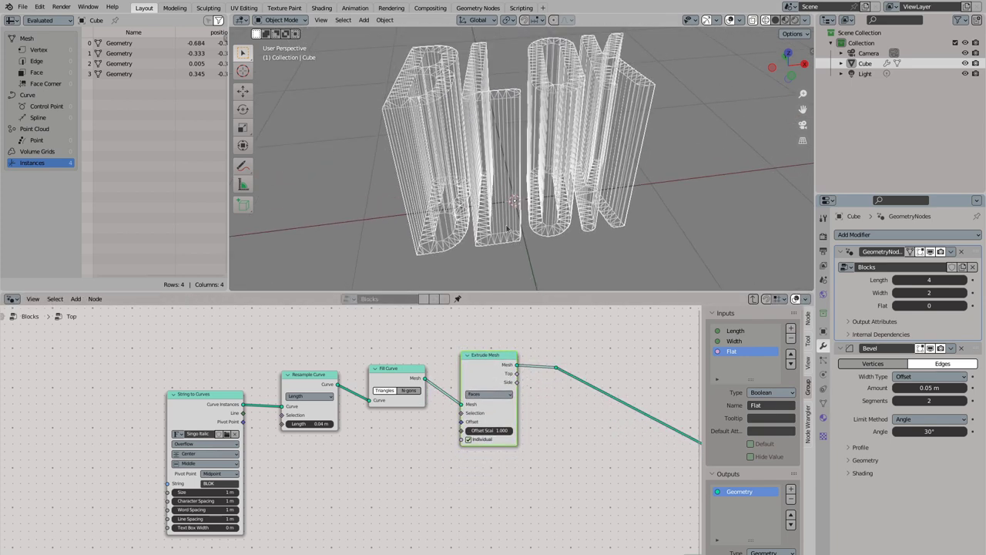
{"action": "left_click", "coordinate": [499, 430]}
{"action": "type", "text": "0.25"}
{"action": "key", "text": "Return"}
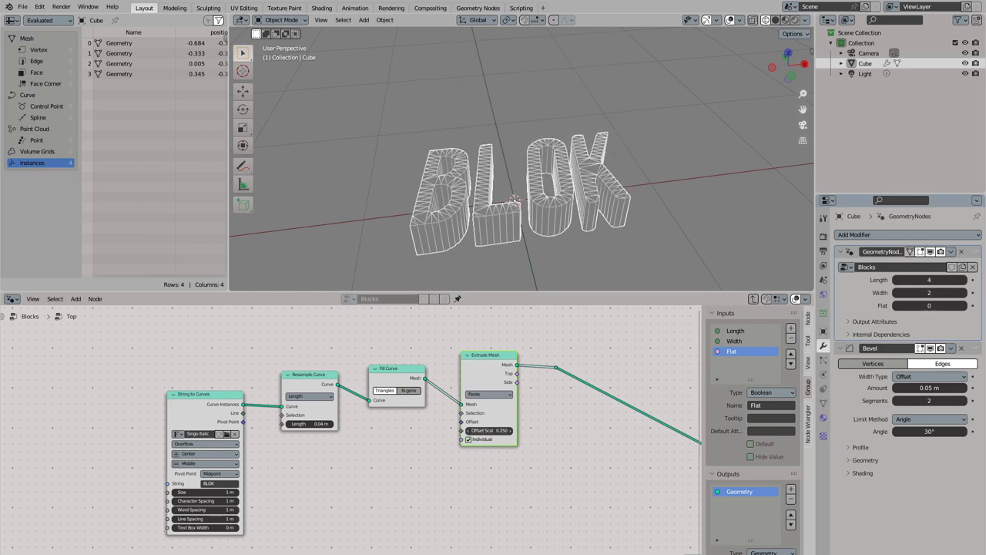
{"action": "left_click_drag", "start_coordinate": [499, 430], "coordinate": [478, 430]}
{"action": "middle_click_drag", "start_coordinate": [523, 233], "coordinate": [547, 259]}
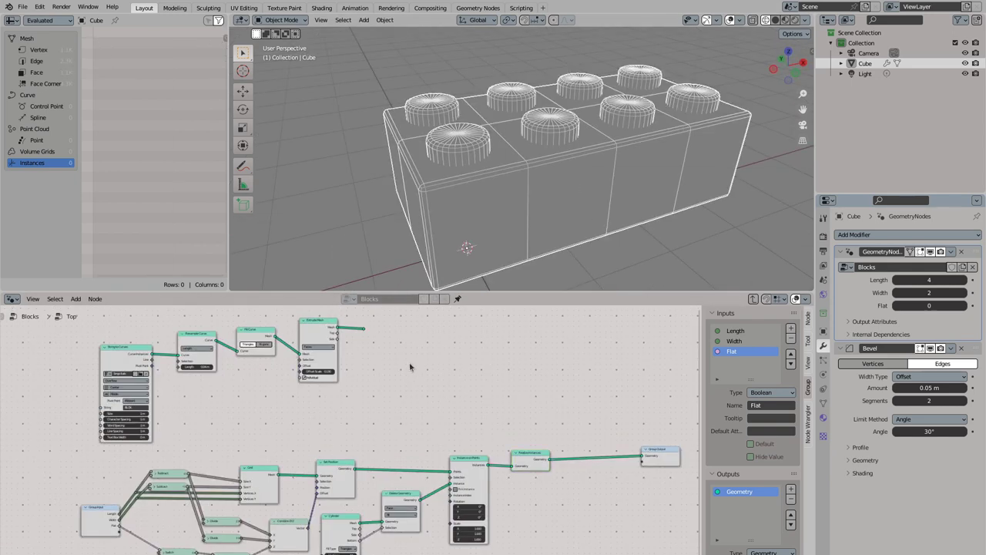
{"action": "key", "text": "shift+a"}
Step: Add an Instance on Points node placing the extruded lettering on the stud points
{"action": "left_click", "coordinate": [414, 362]}
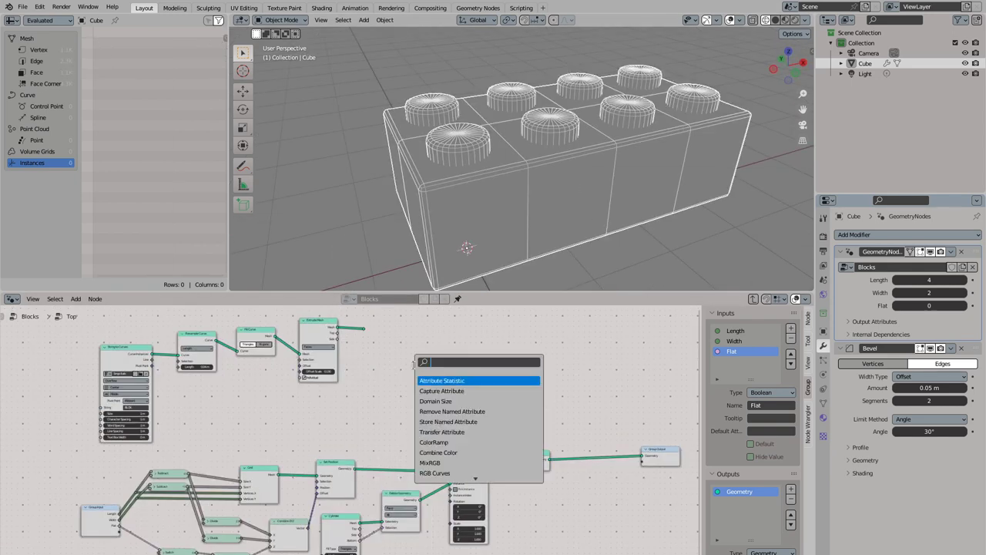
{"action": "type", "text": "instance o"}
{"action": "key", "text": "Return"}
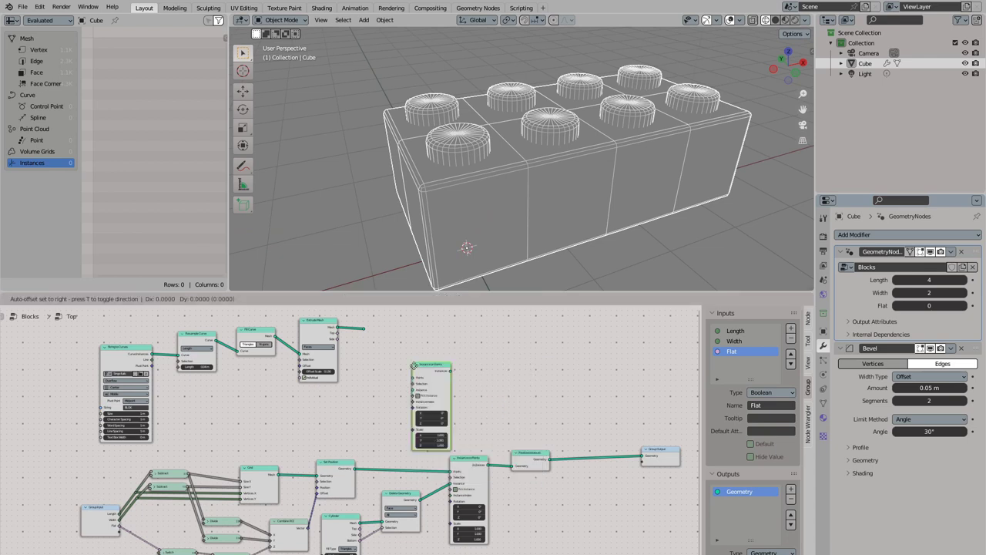
{"action": "left_click", "coordinate": [460, 349]}
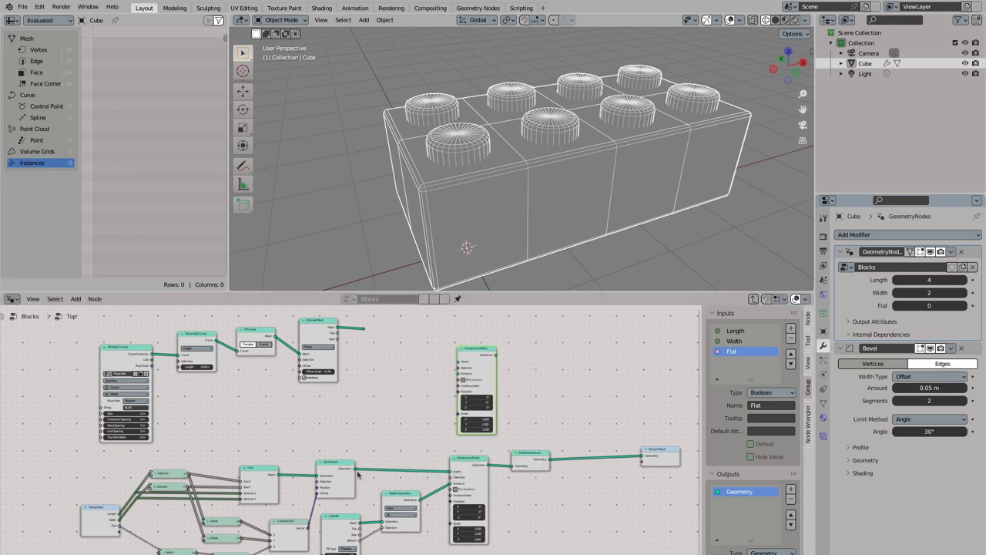
{"action": "left_click_drag", "start_coordinate": [354, 468], "coordinate": [461, 362]}
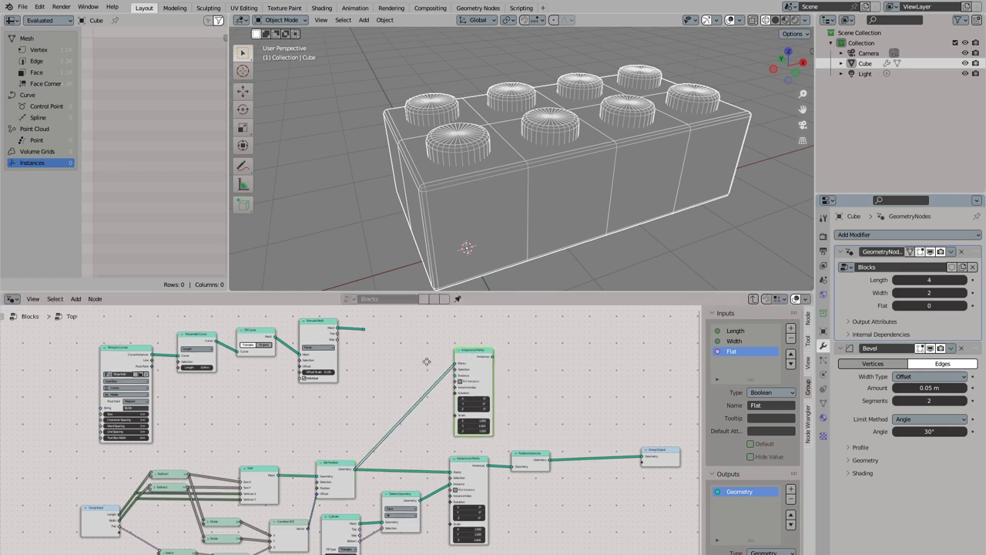
{"action": "scroll", "coordinate": [373, 341], "scroll_direction": "up", "scroll_amount": 2}
{"action": "left_click_drag", "start_coordinate": [373, 339], "coordinate": [489, 396]}
{"action": "middle_click_drag", "start_coordinate": [657, 503], "coordinate": [518, 490]}
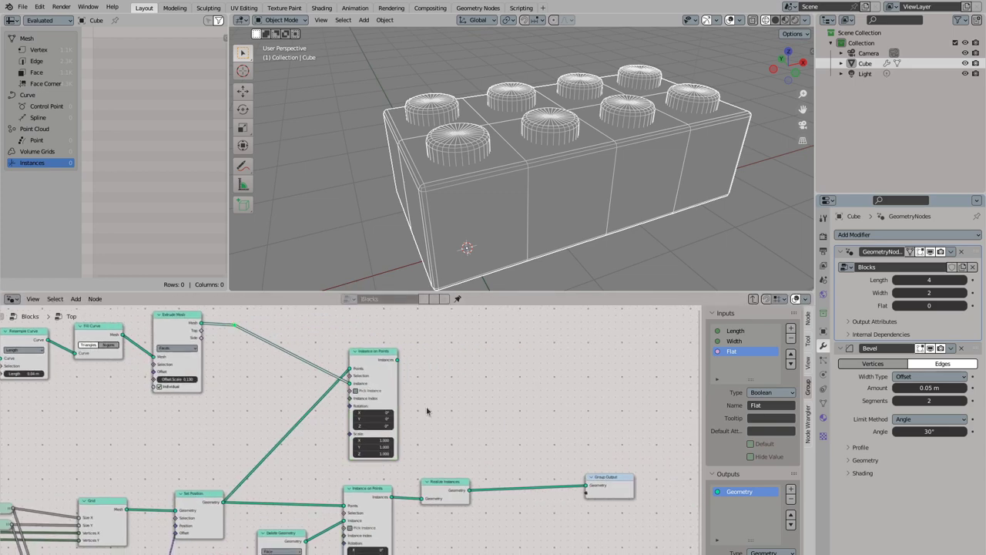
Step: Join the lettering instances with the brick through a Join Geometry node before the output
{"action": "left_click_drag", "start_coordinate": [485, 490], "coordinate": [570, 472]}
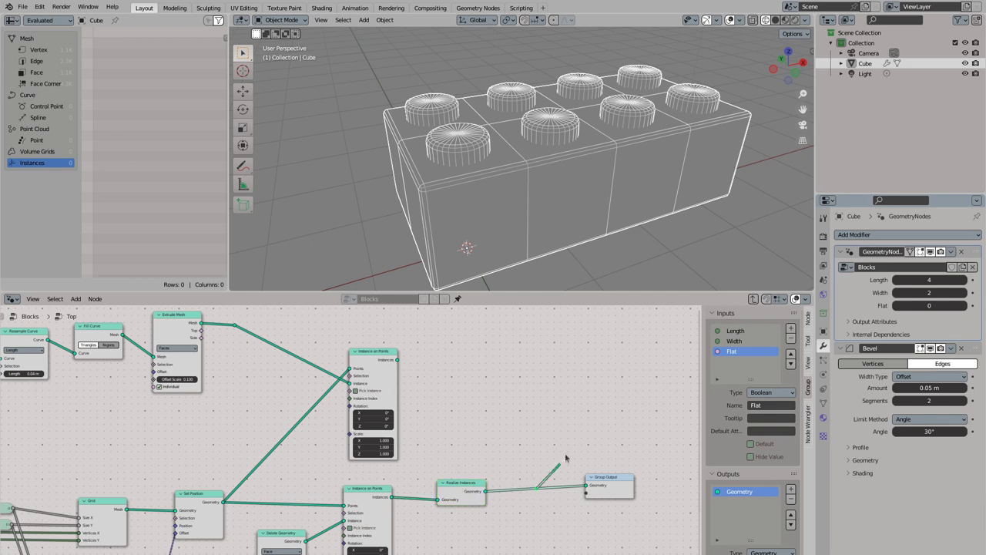
{"action": "left_click", "coordinate": [574, 469]}
{"action": "left_click", "coordinate": [544, 463]}
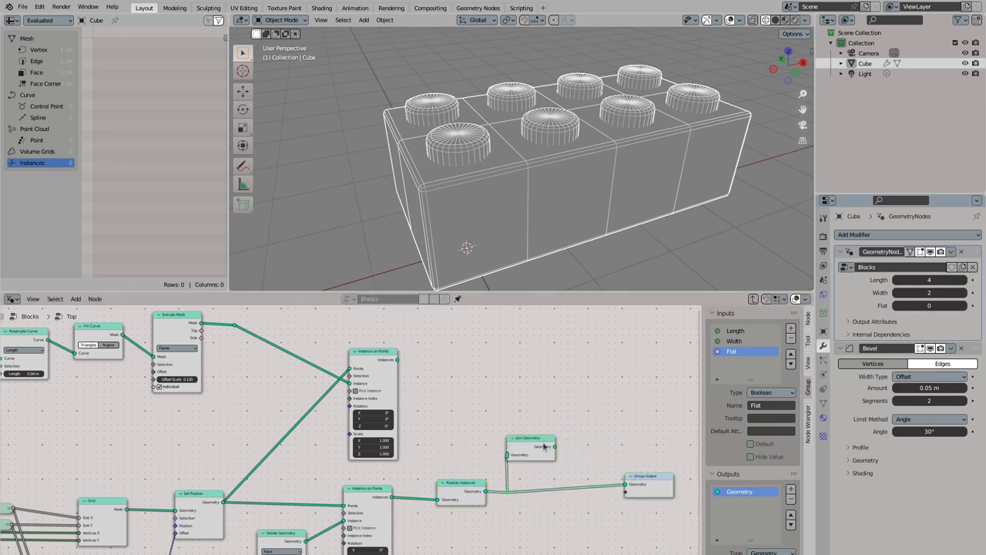
{"action": "left_click_drag", "start_coordinate": [396, 359], "coordinate": [543, 478]}
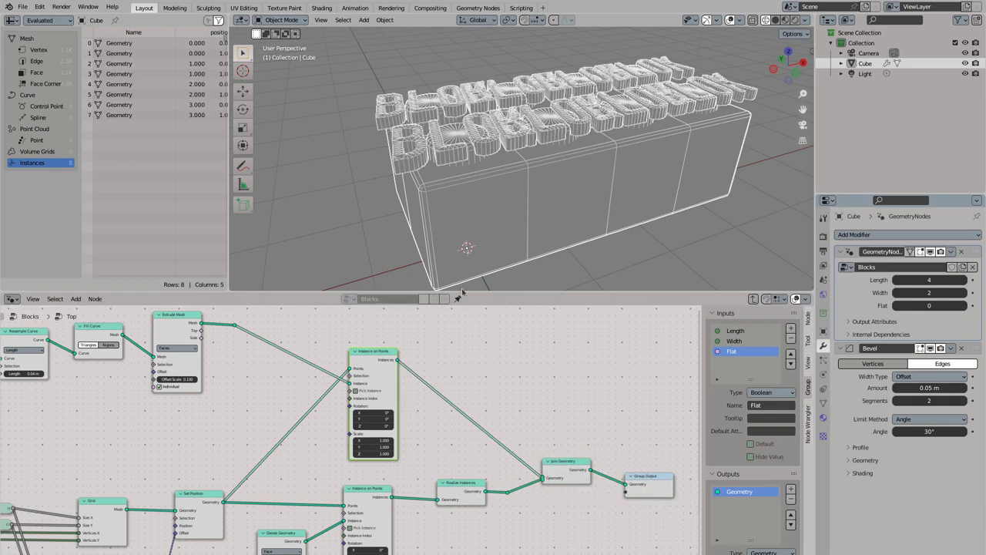
Step: Drive the lettering instance scale with a Value node set to 0.38
{"action": "mouse_move", "coordinate": [351, 434]}
{"action": "left_mouse_down"}
{"action": "mouse_move", "coordinate": [193, 428]}
{"action": "mouse_move", "coordinate": [271, 394]}
{"action": "left_mouse_up"}
{"action": "type", "text": "value"}
{"action": "key", "text": "Return"}
{"action": "left_click", "coordinate": [202, 441]}
{"action": "scroll", "coordinate": [202, 440], "scroll_direction": "up", "scroll_amount": 1}
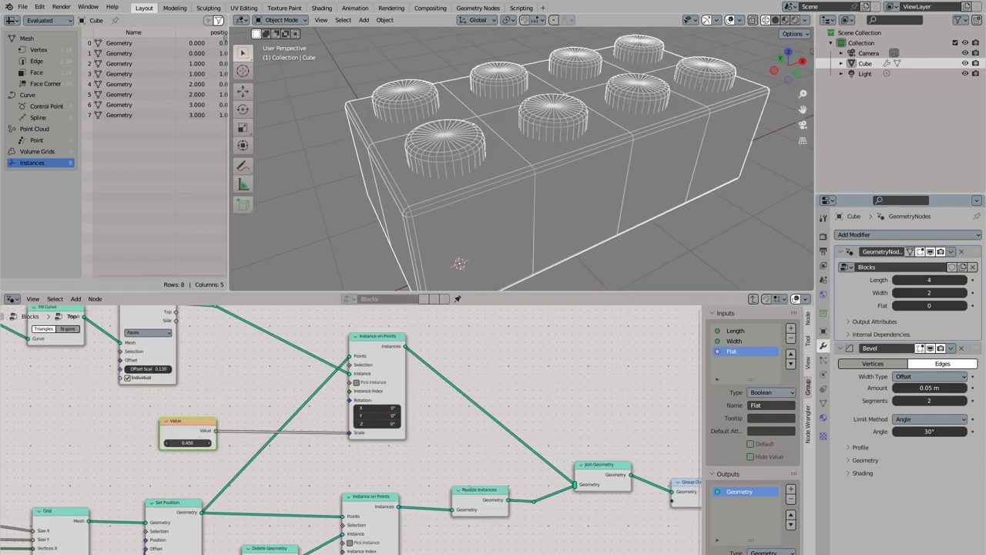
{"action": "middle_click_drag", "start_coordinate": [567, 189], "coordinate": [539, 139]}
{"action": "middle_click_drag", "start_coordinate": [181, 471], "coordinate": [273, 457]}
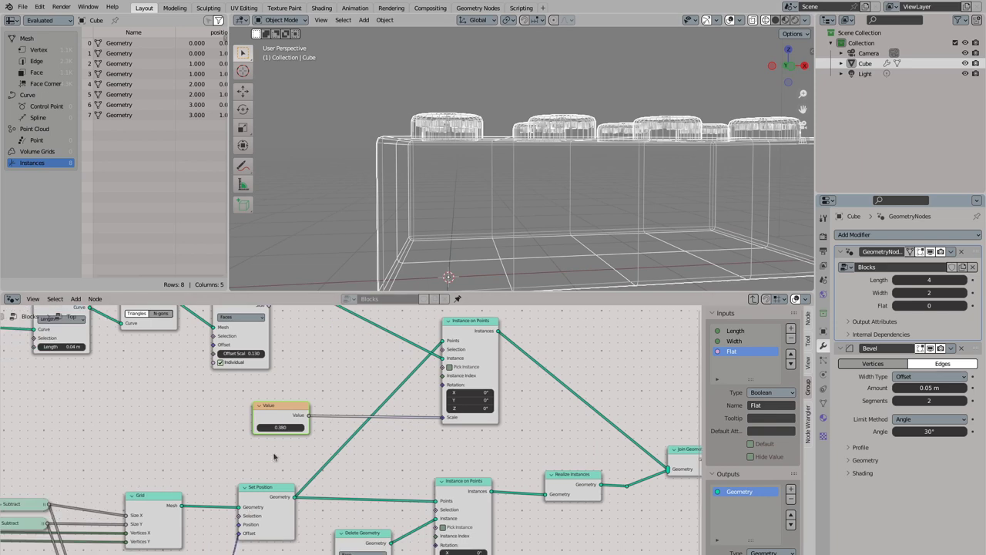
{"action": "middle_click_drag", "start_coordinate": [316, 489], "coordinate": [312, 534]}
{"action": "left_click_drag", "start_coordinate": [289, 541], "coordinate": [374, 456]}
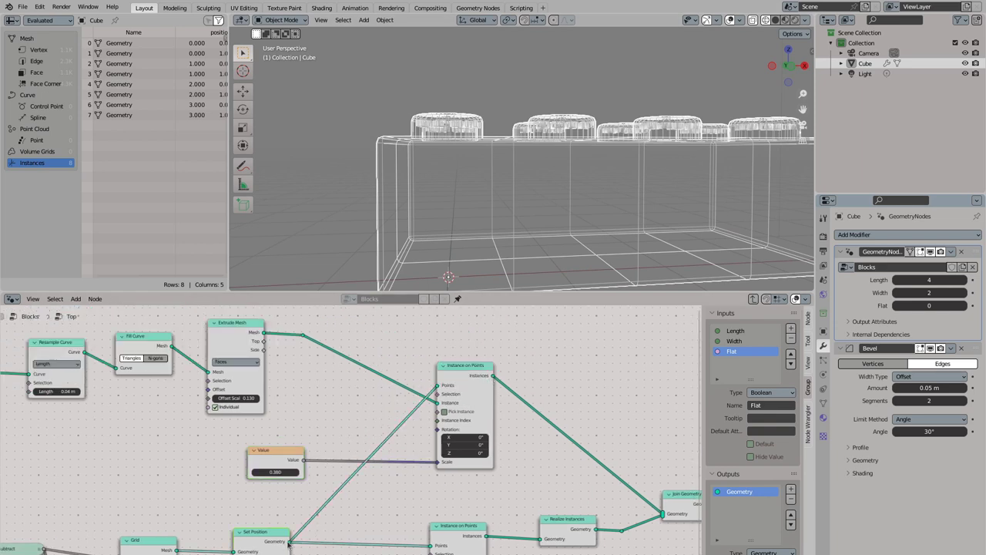
Step: Insert a Set Position node raising the lettering 0.09 m in Z and shrink its scale to 0.330
{"action": "type", "text": "se"}
{"action": "type", "text": " pos"}
{"action": "key", "text": "Return"}
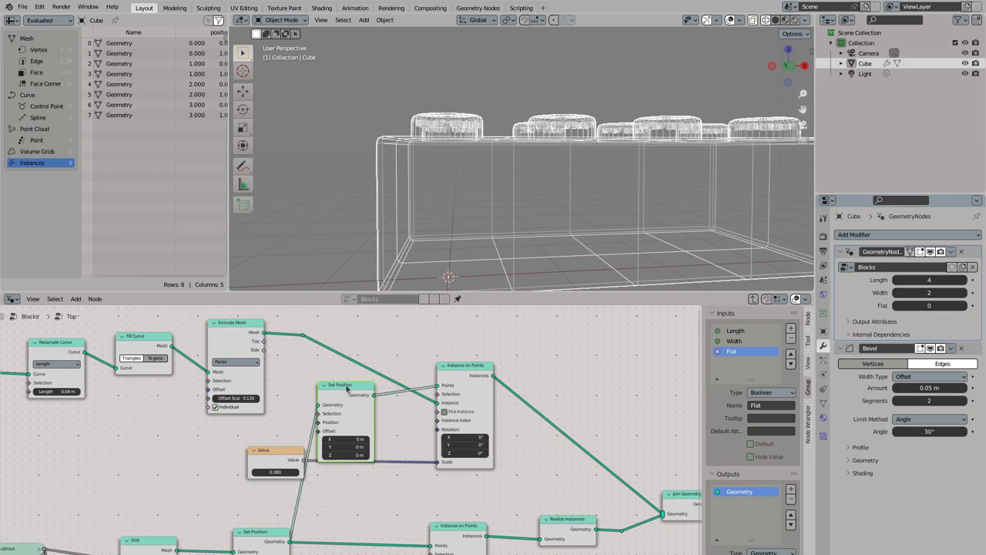
{"action": "left_click", "coordinate": [388, 383]}
{"action": "left_click_drag", "start_coordinate": [368, 445], "coordinate": [384, 444]}
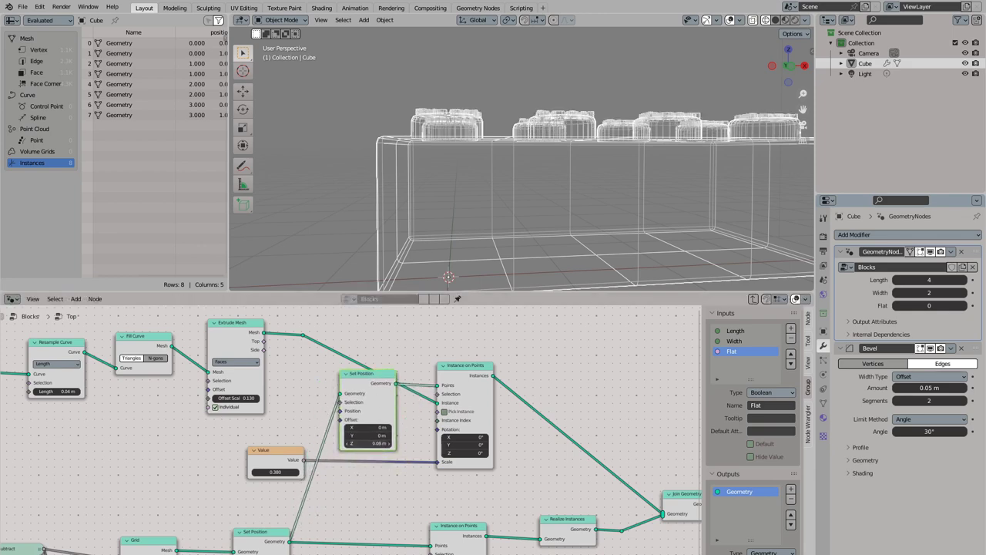
{"action": "mouse_move", "coordinate": [424, 177]}
{"action": "middle_mouse_down"}
{"action": "mouse_move", "coordinate": [426, 207]}
{"action": "mouse_move", "coordinate": [362, 231]}
{"action": "middle_mouse_up"}
{"action": "left_click_drag", "start_coordinate": [275, 471], "coordinate": [293, 472]}
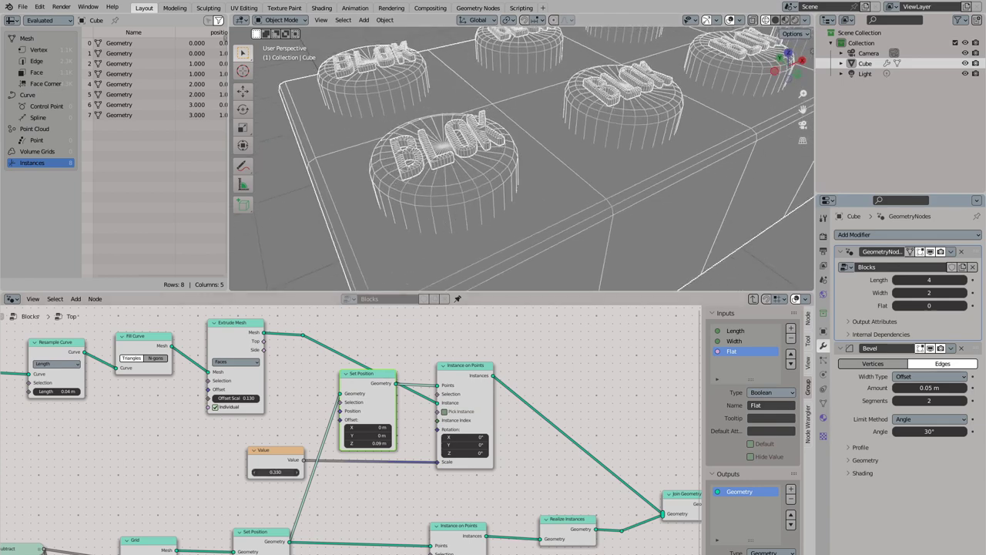
{"action": "mouse_move", "coordinate": [466, 224]}
{"action": "middle_mouse_down"}
{"action": "mouse_move", "coordinate": [470, 182]}
{"action": "mouse_move", "coordinate": [502, 203]}
{"action": "middle_mouse_up"}
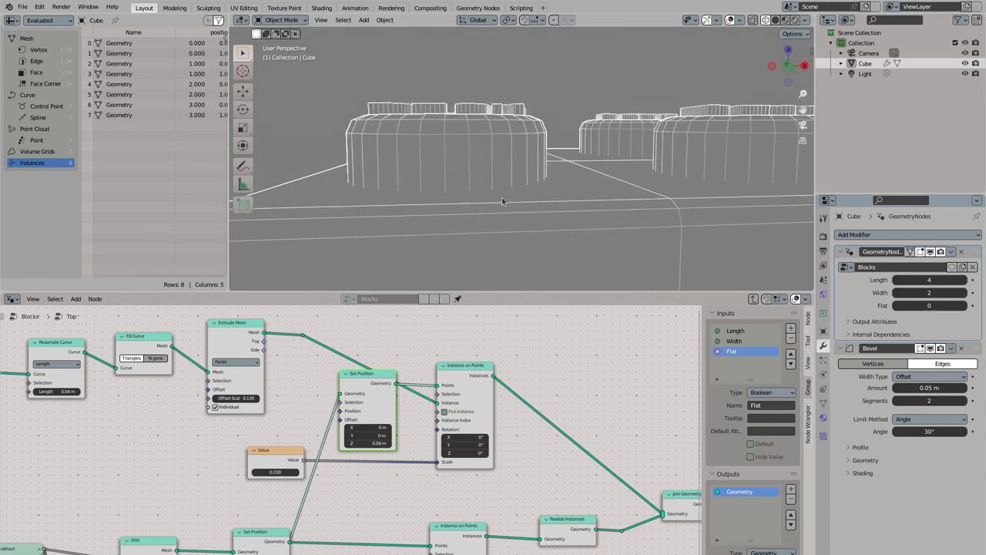
{"action": "mouse_move", "coordinate": [368, 443]}
{"action": "left_mouse_down"}
{"action": "mouse_move", "coordinate": [385, 444]}
{"action": "mouse_move", "coordinate": [369, 444]}
{"action": "left_mouse_up"}
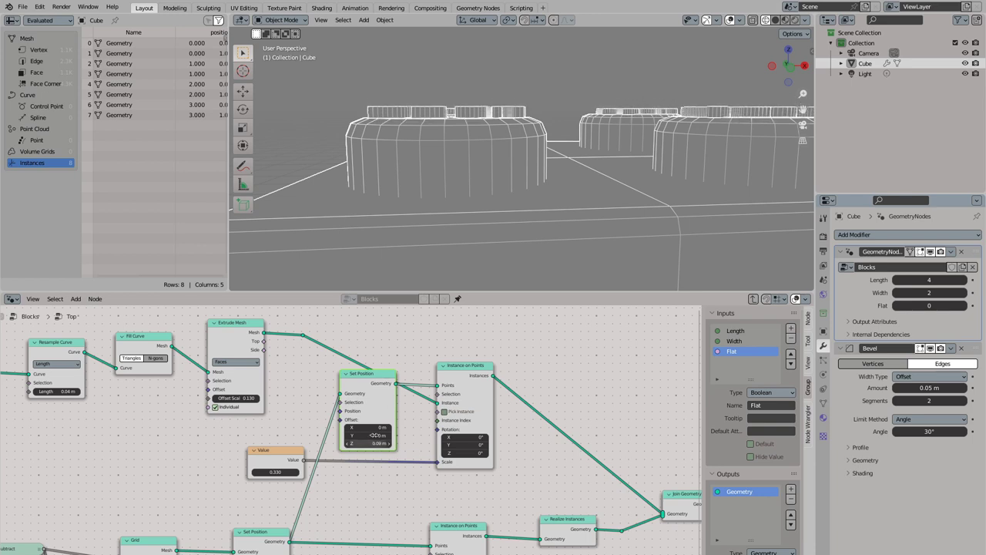
{"action": "middle_click_drag", "start_coordinate": [478, 255], "coordinate": [487, 224]}
Step: Switch the viewport to plain Solid shading and inspect the embossed lettering on a stud
{"action": "left_click", "coordinate": [775, 20]}
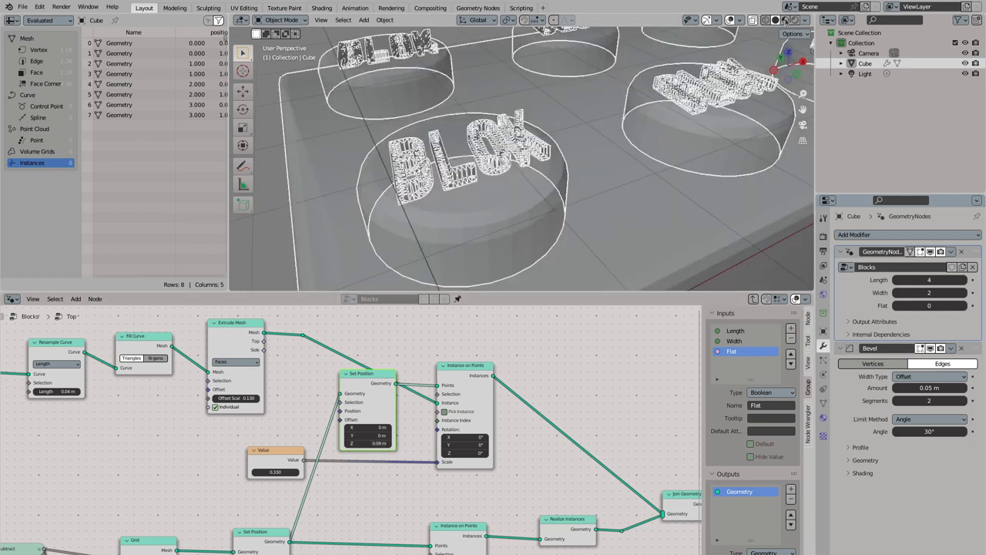
{"action": "left_click", "coordinate": [785, 21]}
{"action": "left_click", "coordinate": [775, 21]}
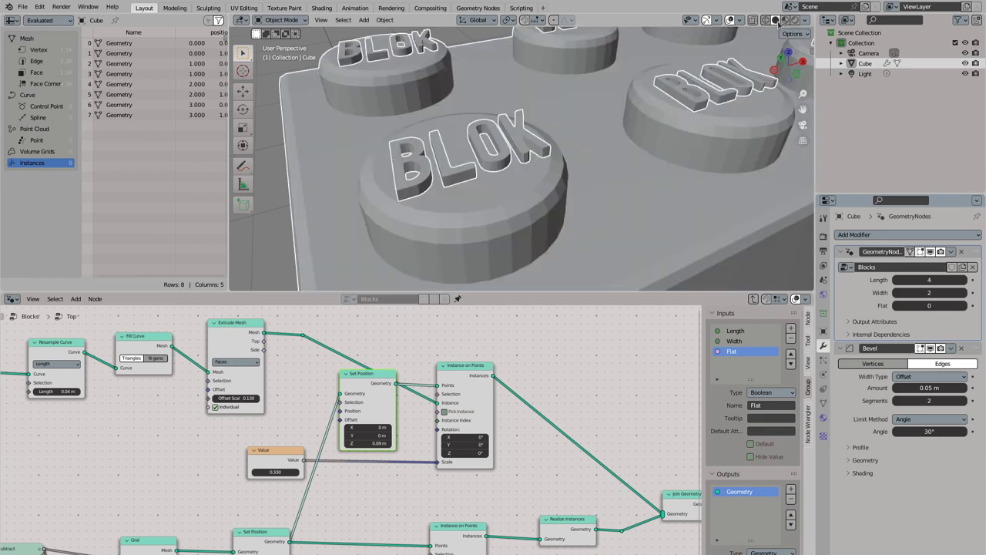
{"action": "middle_click_drag", "start_coordinate": [539, 169], "coordinate": [529, 154]}
{"action": "scroll", "coordinate": [529, 153], "scroll_direction": "up", "scroll_amount": 3}
{"action": "scroll", "coordinate": [529, 153], "scroll_direction": "down", "scroll_amount": 3}
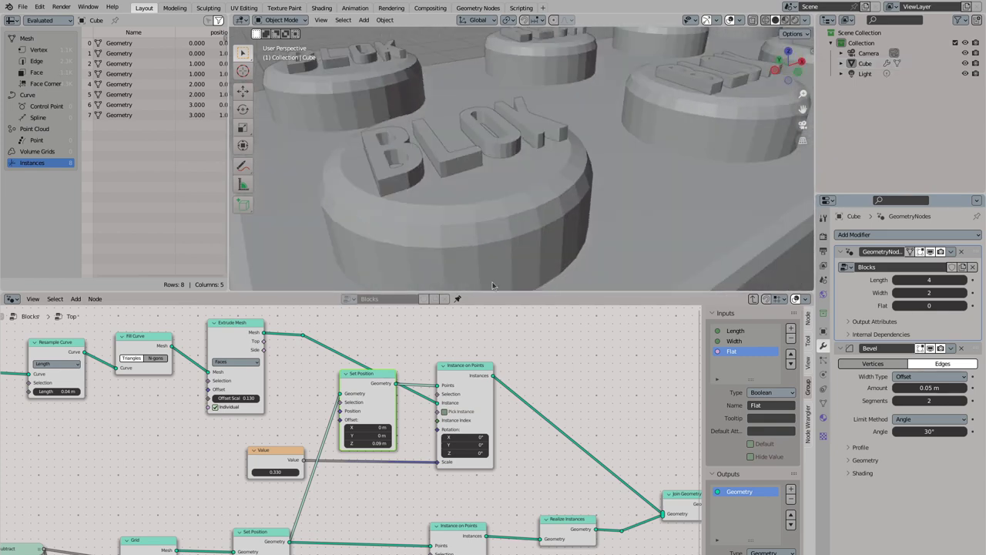
{"action": "scroll", "coordinate": [425, 409], "scroll_direction": "down", "scroll_amount": 3}
{"action": "left_click_drag", "start_coordinate": [284, 377], "coordinate": [293, 349]}
Step: Tidy the Top group's nodes, then add Set Shade Smooth before the Blocks group output
{"action": "left_click_drag", "start_coordinate": [173, 426], "coordinate": [239, 417]}
{"action": "left_click_drag", "start_coordinate": [223, 385], "coordinate": [222, 368]}
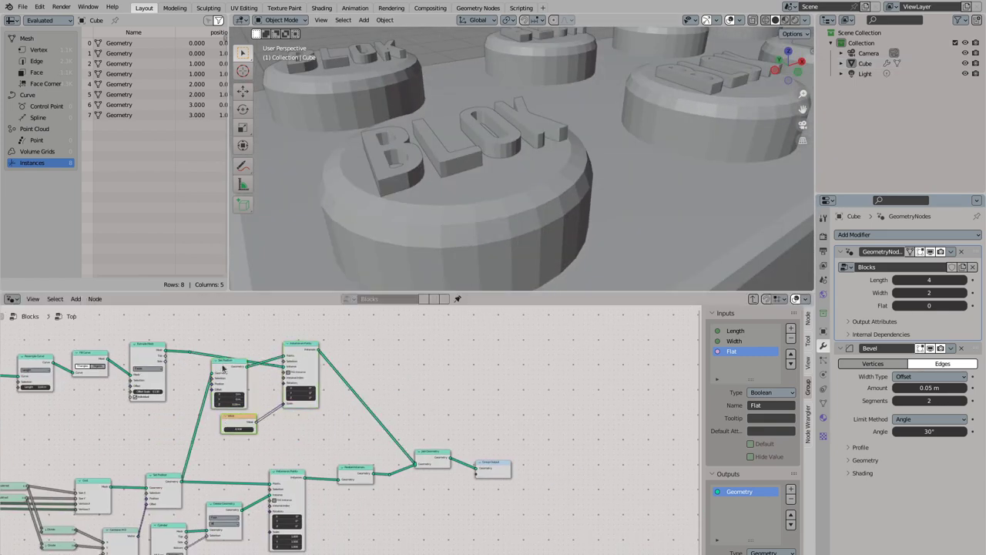
{"action": "key", "text": "Tab"}
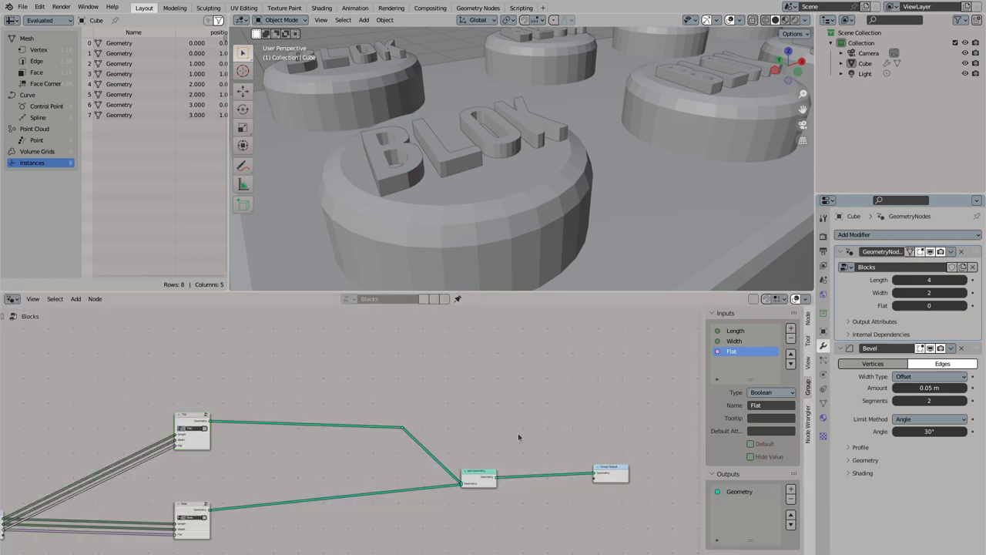
{"action": "scroll", "coordinate": [519, 433], "scroll_direction": "up", "scroll_amount": 1}
{"action": "key", "text": "shift+a"}
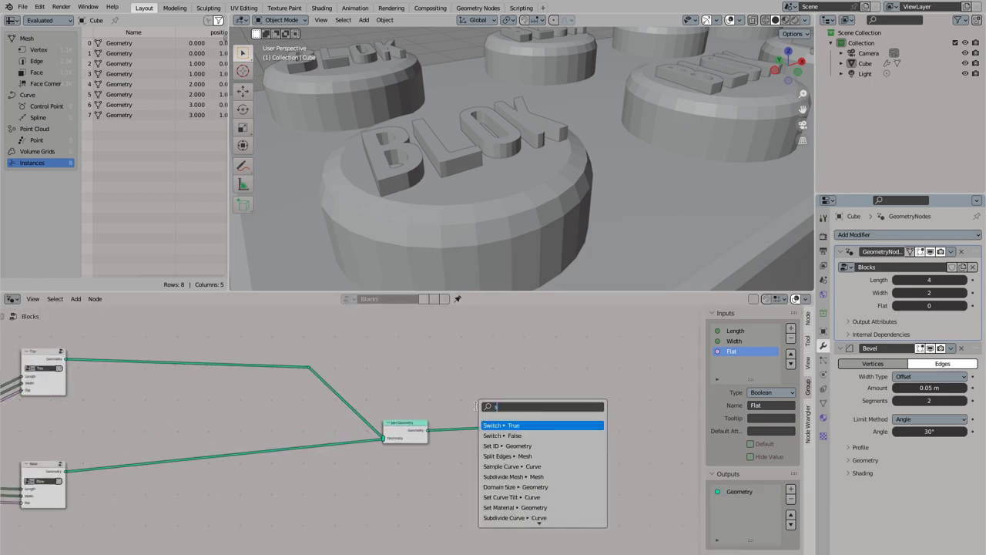
{"action": "type", "text": "set shade"}
{"action": "key", "text": "Return"}
{"action": "left_click", "coordinate": [468, 402]}
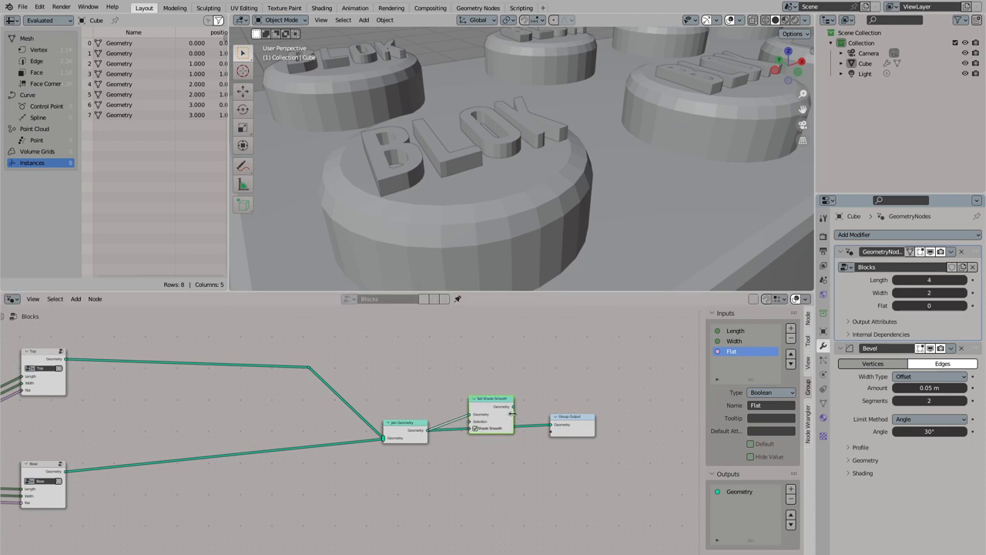
{"action": "left_click_drag", "start_coordinate": [513, 407], "coordinate": [553, 424]}
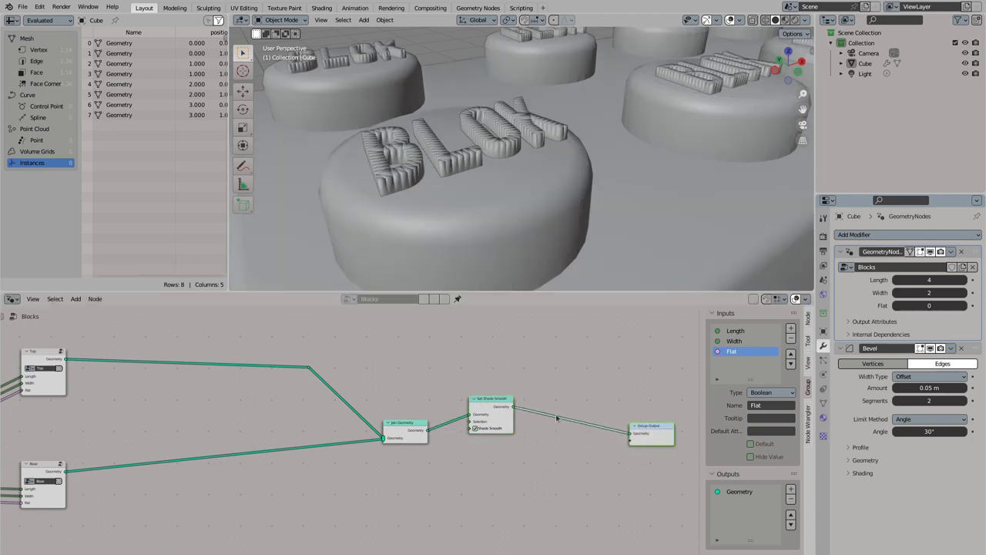
Step: In the Top group, make the BLOK lettering extrude as solid filled shapes
{"action": "middle_click_drag", "start_coordinate": [459, 215], "coordinate": [454, 231]}
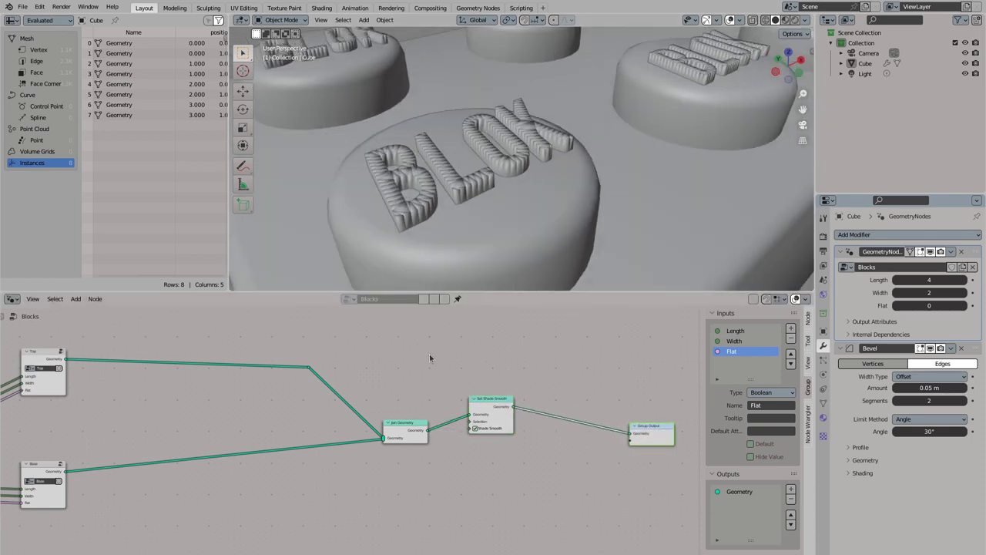
{"action": "middle_click_drag", "start_coordinate": [429, 359], "coordinate": [379, 403]}
{"action": "scroll", "coordinate": [378, 403], "scroll_direction": "up", "scroll_amount": 2}
{"action": "left_click", "coordinate": [300, 374]}
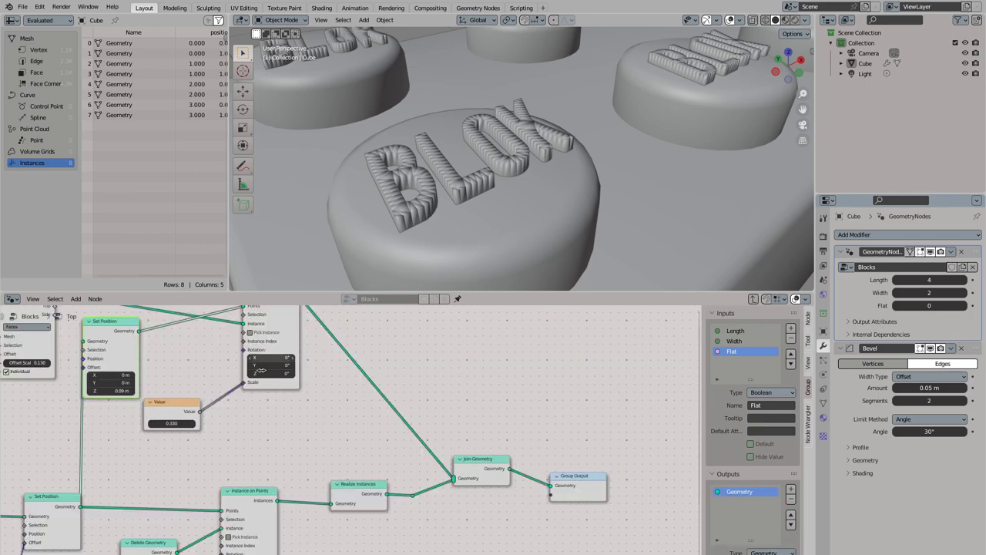
{"action": "scroll", "coordinate": [253, 408], "scroll_direction": "up", "scroll_amount": 2}
{"action": "left_click", "coordinate": [218, 468]}
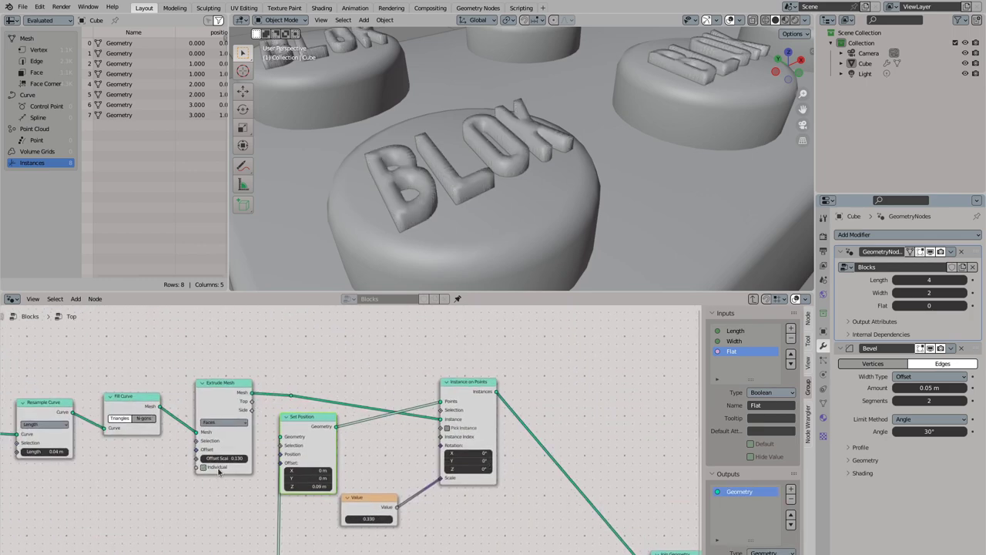
{"action": "key", "text": "Tab"}
Step: Insert a Set Material node after the smoothed geometry and assign the Block material
{"action": "scroll", "coordinate": [341, 396], "scroll_direction": "right", "scroll_amount": 2, "text": "ctrl"}
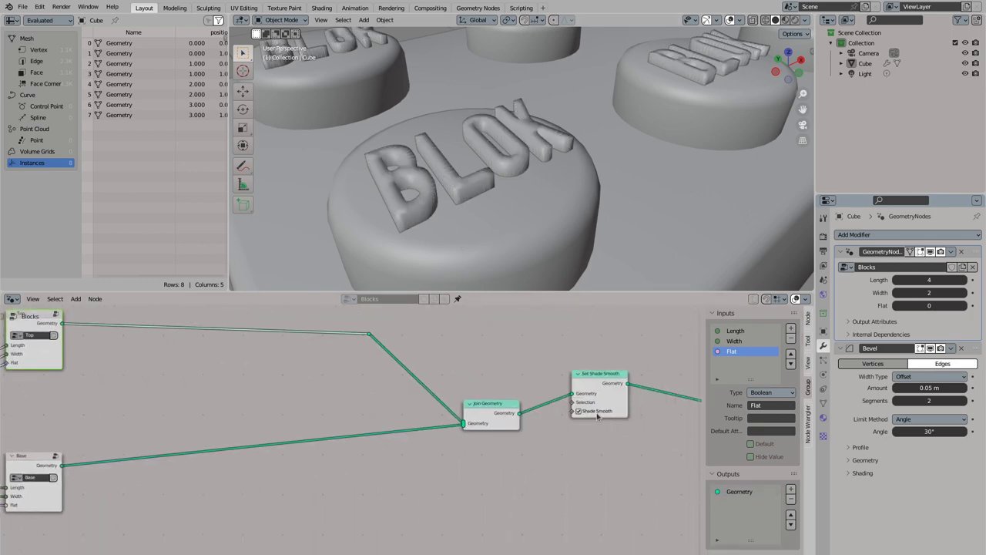
{"action": "scroll", "coordinate": [462, 417], "scroll_direction": "right", "scroll_amount": 4, "text": "ctrl"}
{"action": "left_click_drag", "start_coordinate": [537, 409], "coordinate": [600, 394]}
{"action": "left_click_drag", "start_coordinate": [393, 384], "coordinate": [441, 352]}
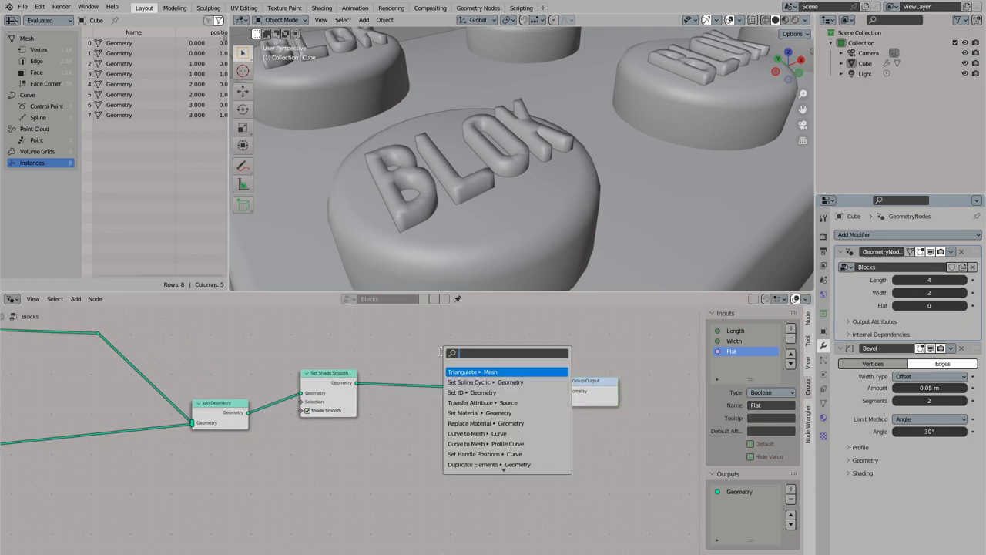
{"action": "type", "text": "set mat"}
{"action": "key", "text": "Return"}
{"action": "left_click", "coordinate": [449, 362]}
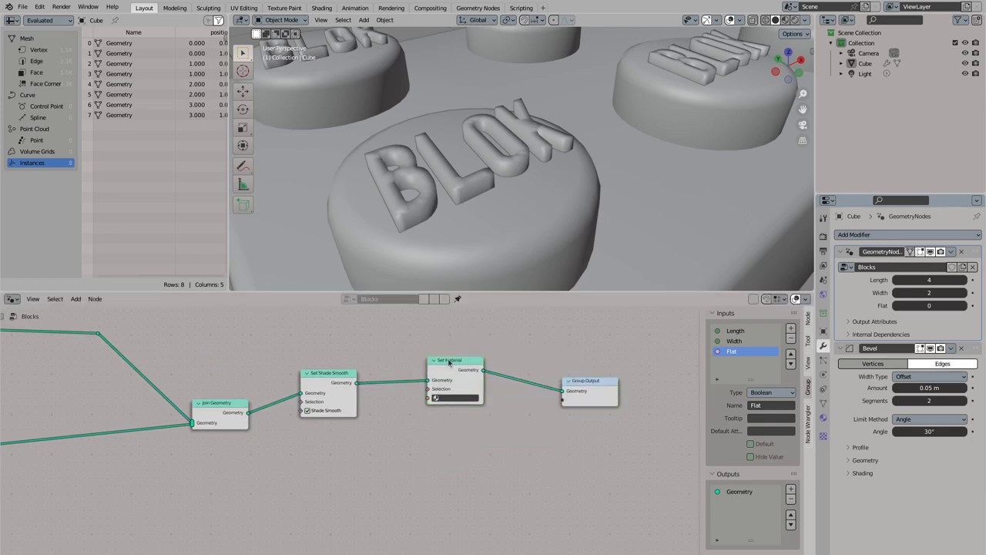
{"action": "left_click", "coordinate": [22, 6]}
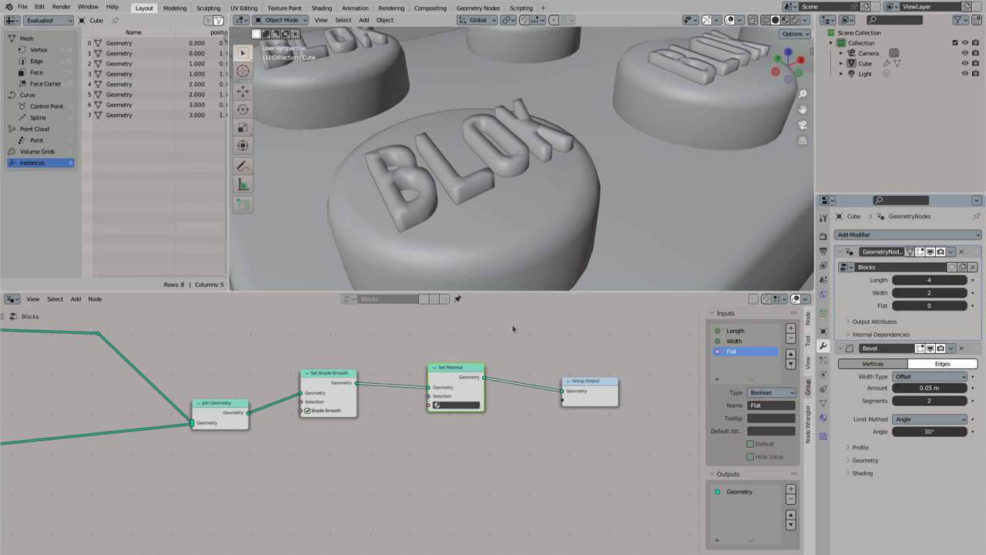
{"action": "left_click", "coordinate": [456, 404]}
{"action": "left_click", "coordinate": [456, 420]}
Step: Switch the viewport to Material Preview and inspect the blue lettered brick
{"action": "scroll", "coordinate": [577, 177], "scroll_direction": "down", "scroll_amount": 5}
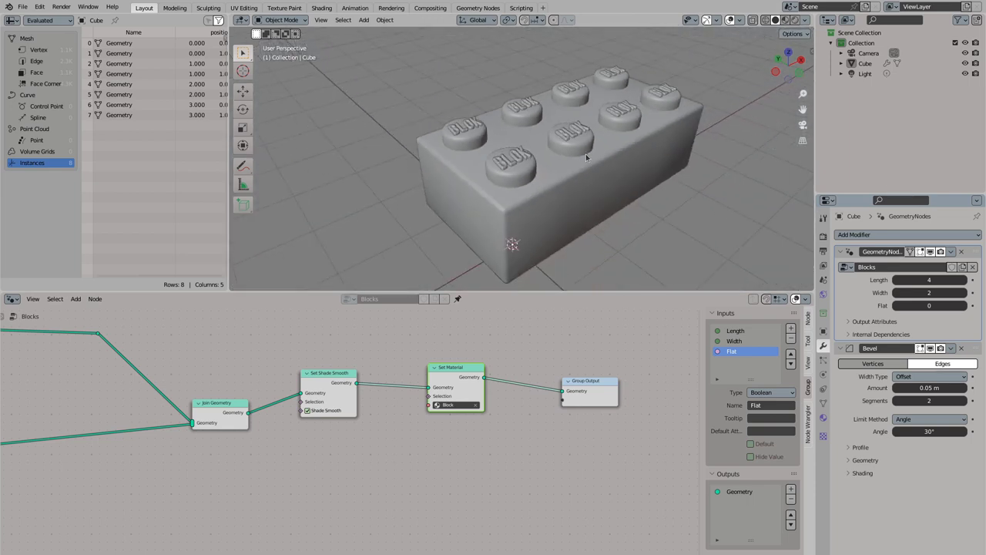
{"action": "key", "text": "z"}
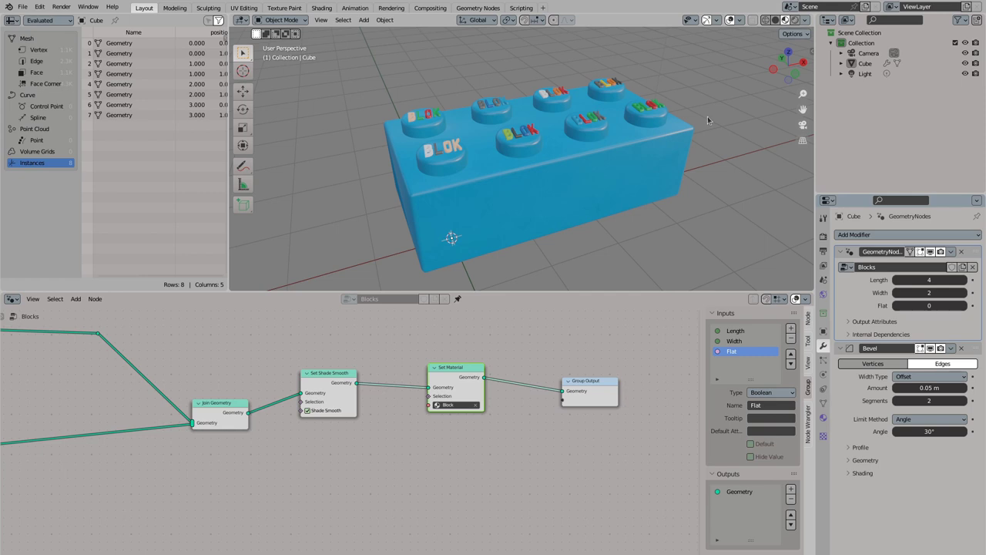
{"action": "middle_click_drag", "start_coordinate": [517, 129], "coordinate": [506, 152]}
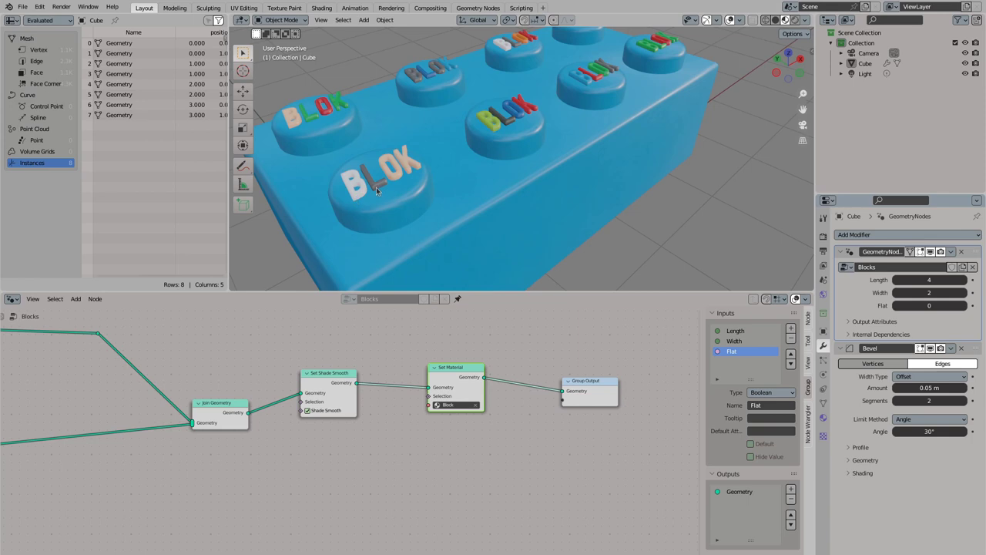
{"action": "scroll", "coordinate": [261, 383], "scroll_direction": "up", "scroll_amount": 1}
{"action": "middle_click_drag", "start_coordinate": [373, 168], "coordinate": [408, 193]}
Step: In the Top group, add Realize Instances after the knob instances and feed it into Join Geometry
{"action": "middle_click_drag", "start_coordinate": [389, 408], "coordinate": [421, 415]}
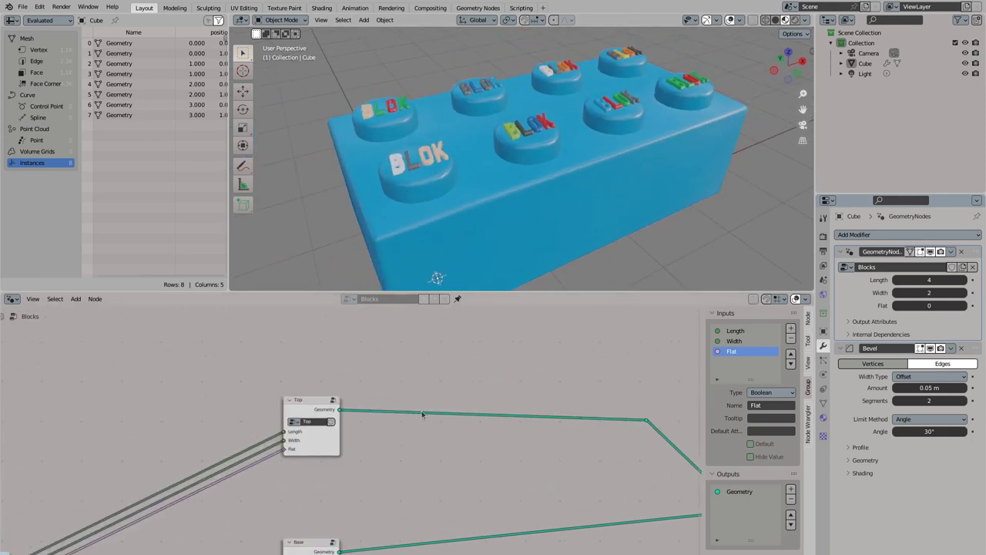
{"action": "left_click", "coordinate": [333, 401]}
{"action": "middle_click_drag", "start_coordinate": [513, 399], "coordinate": [346, 364]}
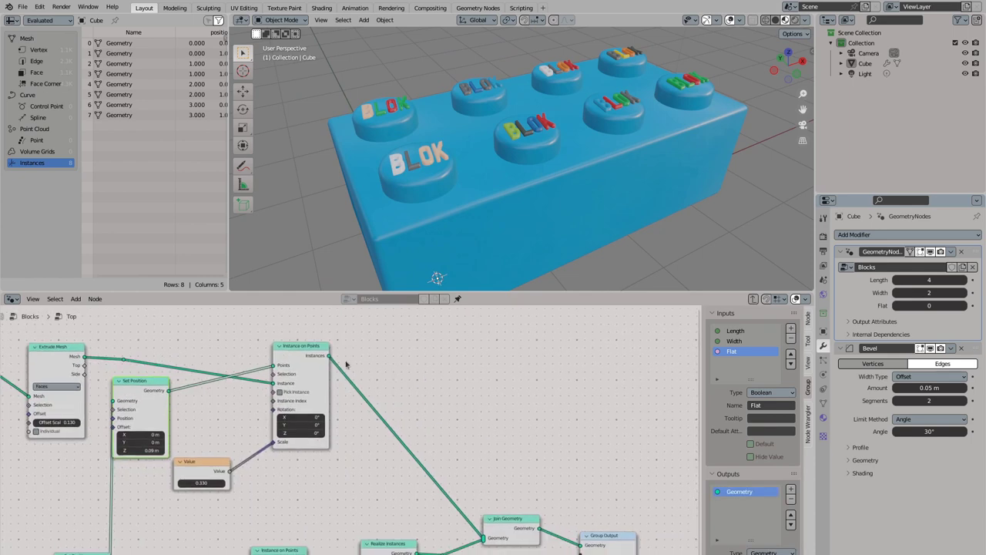
{"action": "left_click_drag", "start_coordinate": [327, 356], "coordinate": [420, 351]}
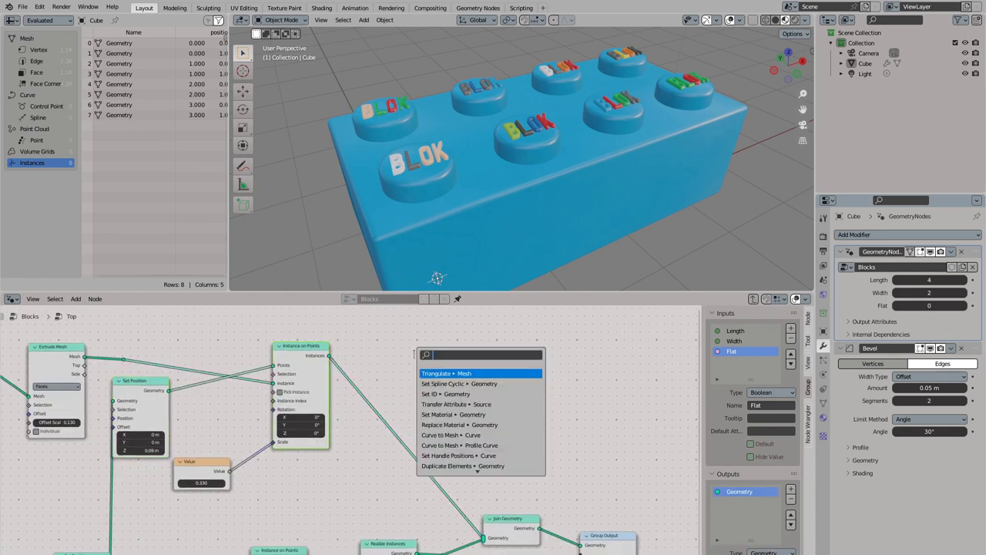
{"action": "type", "text": "realize"}
{"action": "key", "text": "Return"}
{"action": "left_click", "coordinate": [366, 348]}
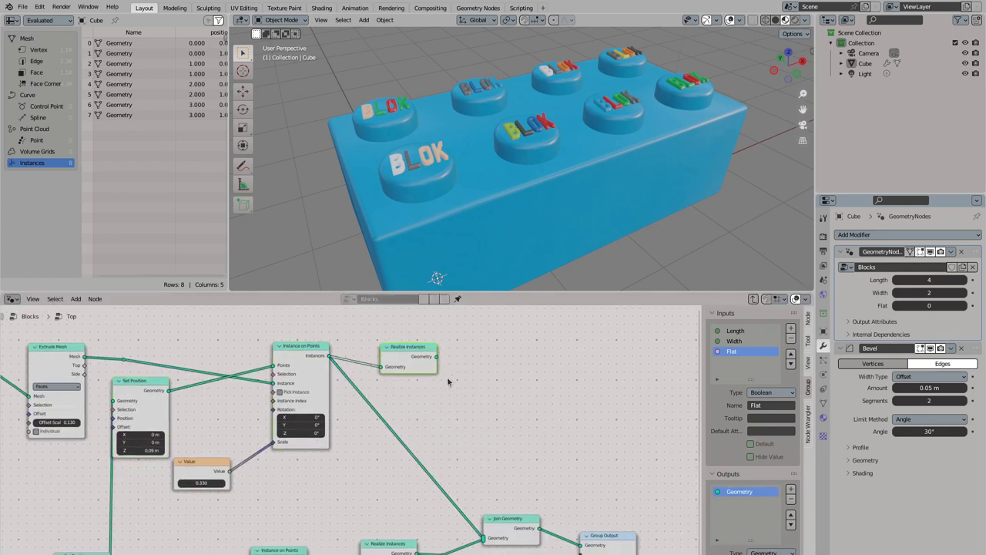
{"action": "right_click", "coordinate": [447, 377]}
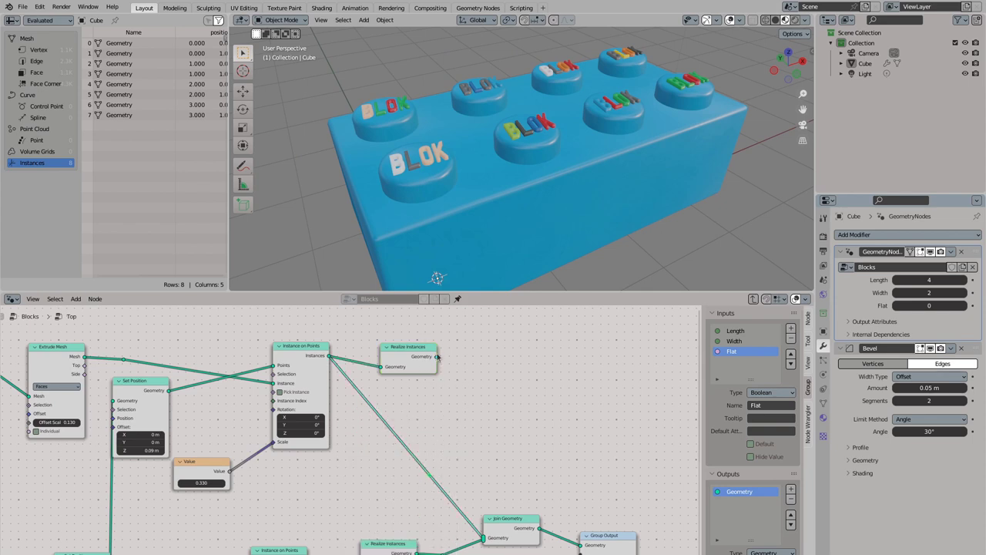
{"action": "left_click_drag", "start_coordinate": [438, 357], "coordinate": [431, 474]}
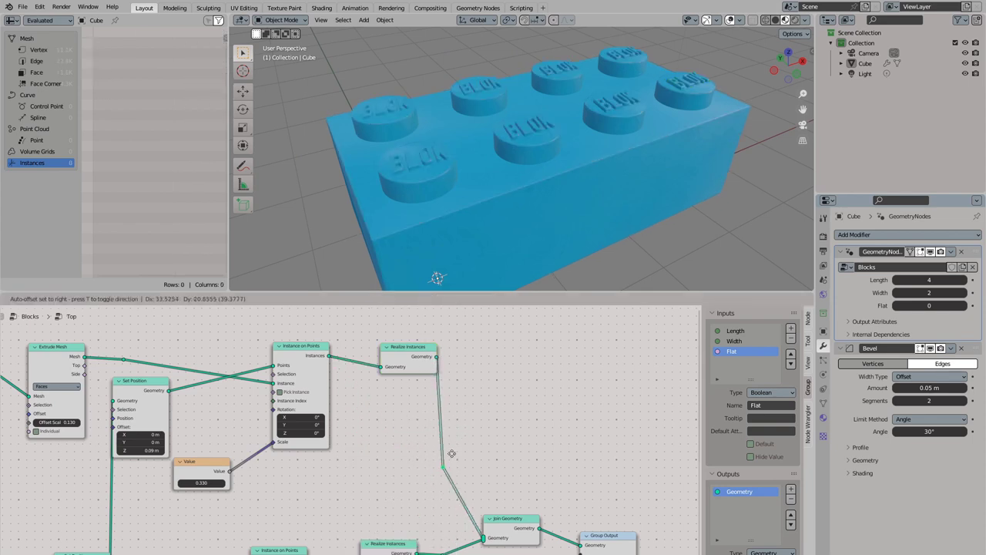
Step: Inspect the knob geometry in wireframe and shift the text-building nodes left for room
{"action": "left_click", "coordinate": [766, 20]}
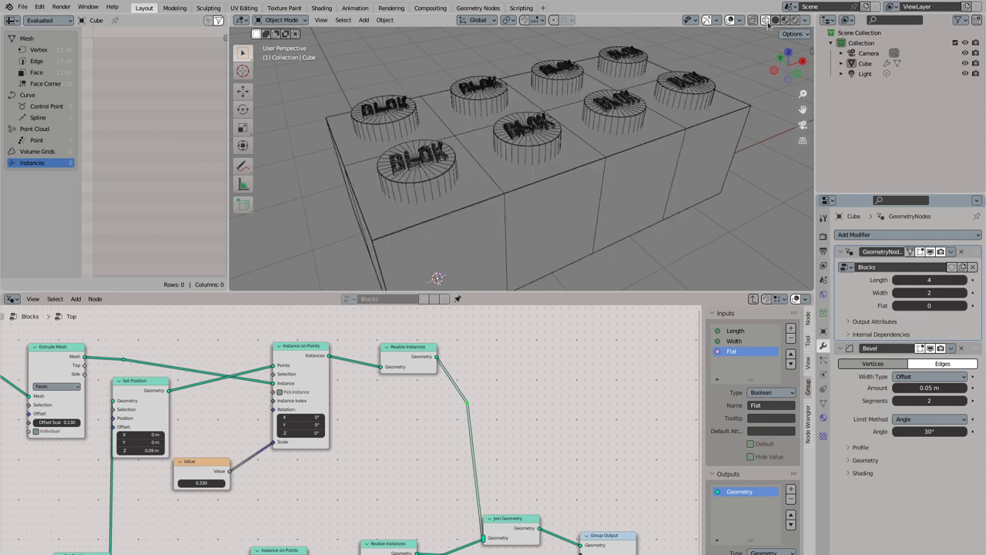
{"action": "middle_click_drag", "start_coordinate": [592, 160], "coordinate": [433, 233]}
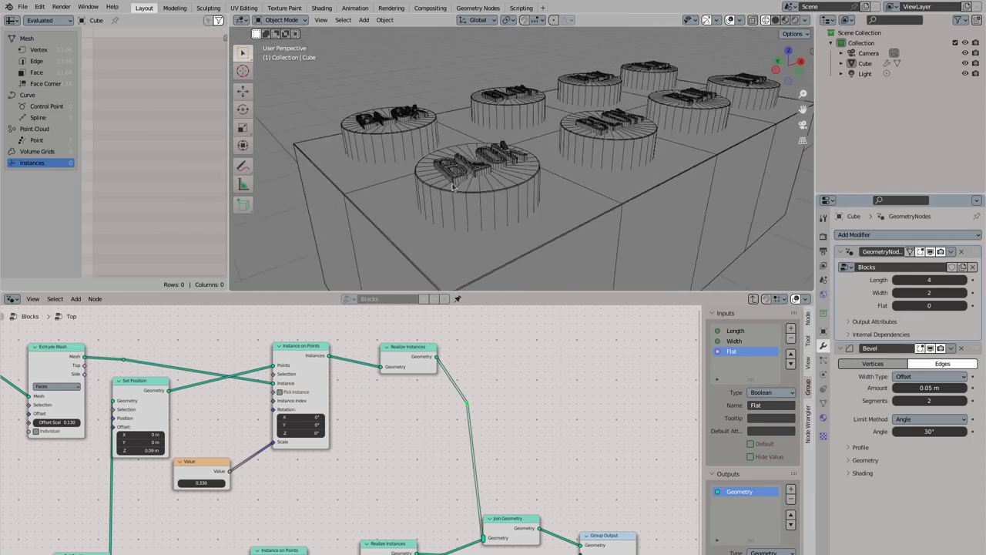
{"action": "left_click", "coordinate": [409, 353]}
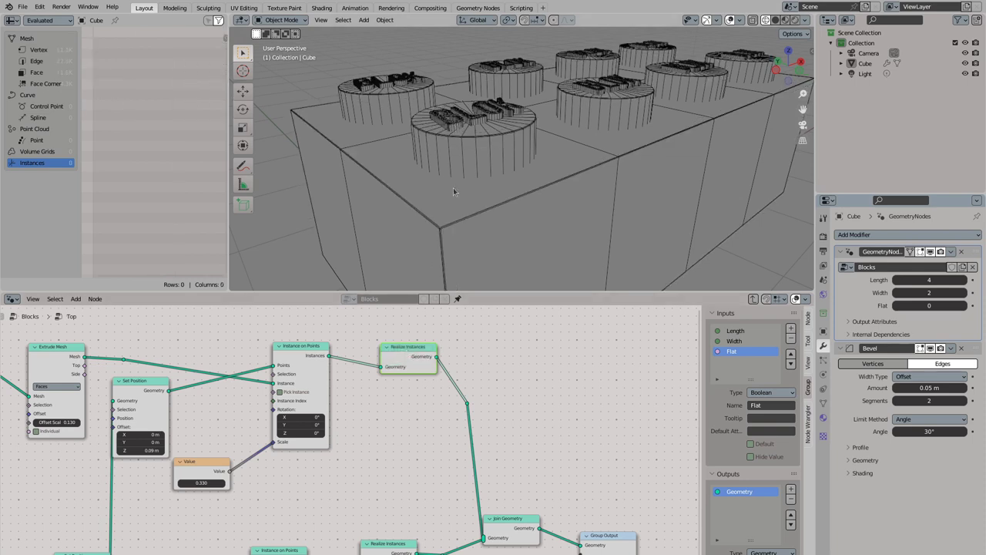
{"action": "scroll", "coordinate": [453, 201], "scroll_direction": "up", "scroll_amount": 2}
{"action": "scroll", "coordinate": [430, 181], "scroll_direction": "up", "scroll_amount": 2}
{"action": "scroll", "coordinate": [454, 183], "scroll_direction": "up", "scroll_amount": 2}
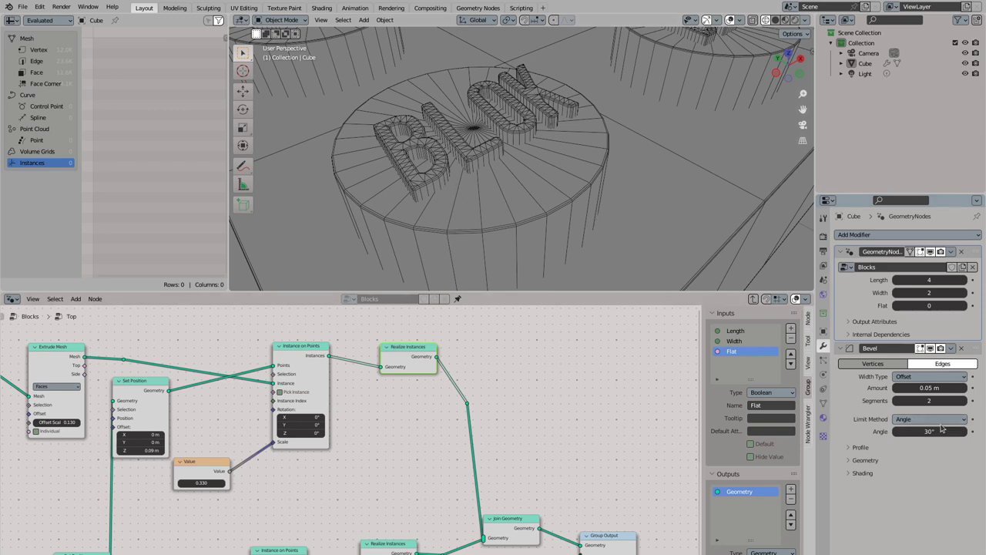
{"action": "left_click_drag", "start_coordinate": [432, 454], "coordinate": [227, 448]}
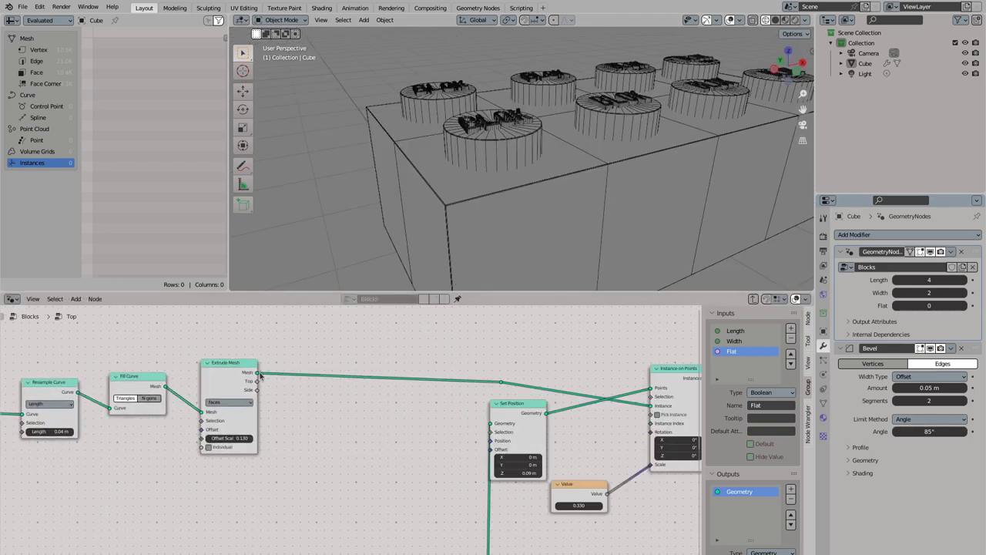
Step: Insert Split Edges between the extruded letters and Instance on Points, muting it to compare in solid view
{"action": "left_click_drag", "start_coordinate": [257, 373], "coordinate": [304, 408]}
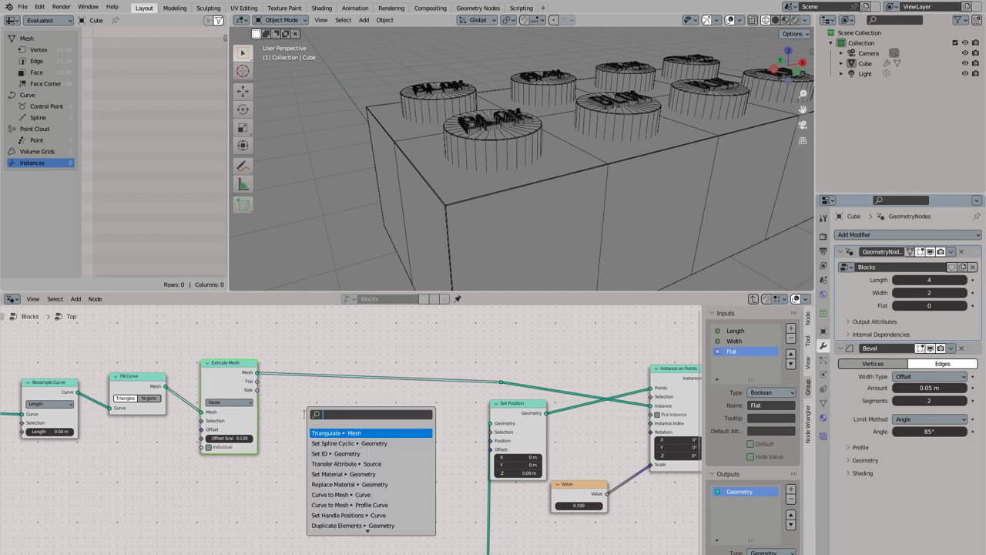
{"action": "type", "text": "split"}
{"action": "key", "text": "Return"}
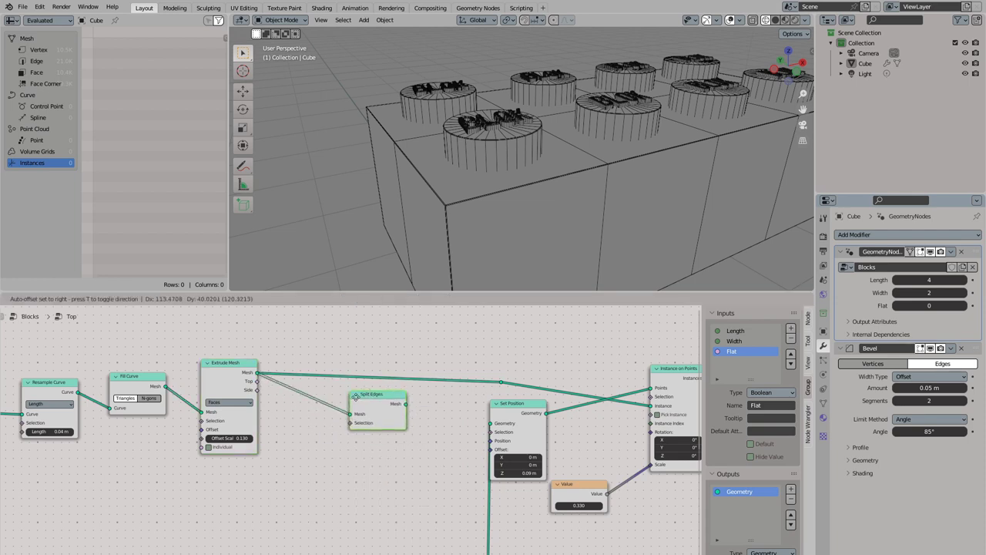
{"action": "left_click", "coordinate": [356, 397]}
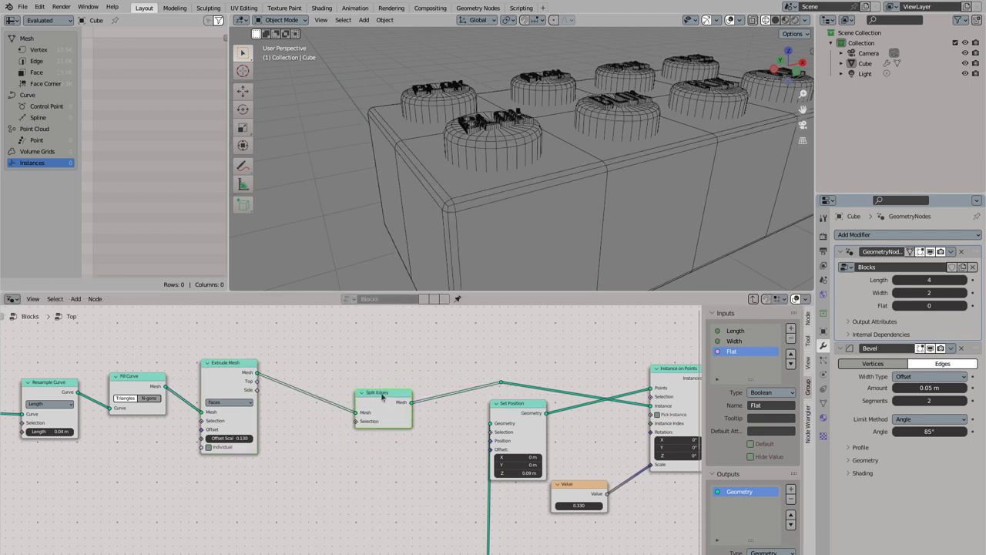
{"action": "left_click_drag", "start_coordinate": [382, 397], "coordinate": [369, 362]}
{"action": "scroll", "coordinate": [480, 181], "scroll_direction": "up", "scroll_amount": 3}
{"action": "scroll", "coordinate": [492, 213], "scroll_direction": "up", "scroll_amount": 5}
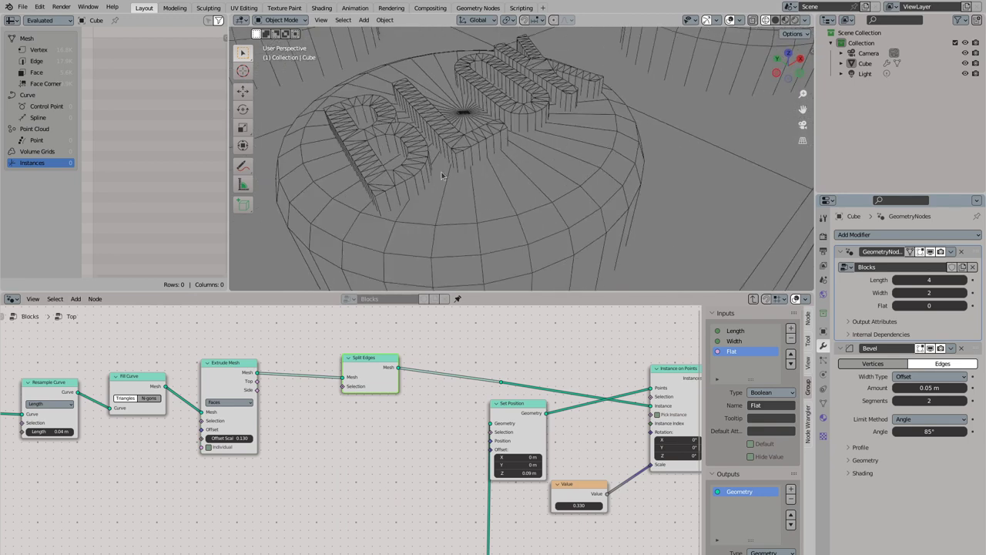
{"action": "left_click", "coordinate": [775, 19]}
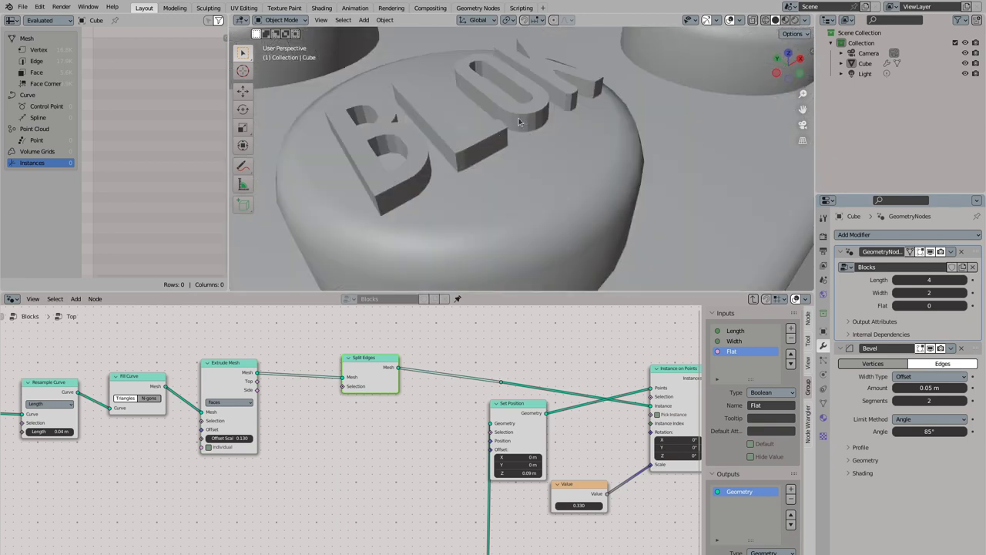
{"action": "key", "text": "m"}
{"action": "key", "text": "m"}
{"action": "scroll", "coordinate": [339, 401], "scroll_direction": "up", "scroll_amount": 2}
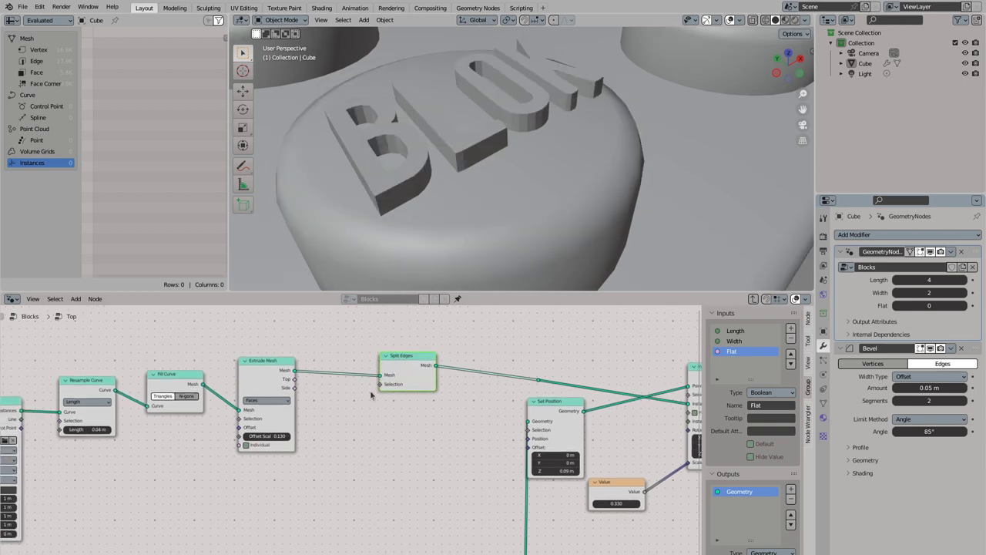
Step: Drive the Split Edges selection with Edge Angle's unsigned angle compared Greater Than 0.520
{"action": "key", "text": "shift+a"}
{"action": "type", "text": "ed"}
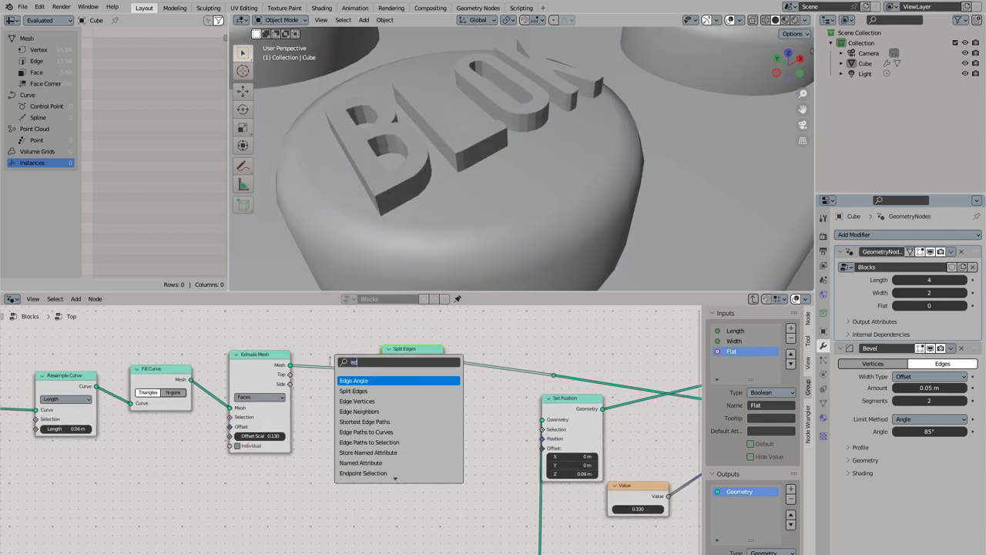
{"action": "type", "text": "ge a"}
{"action": "key", "text": "Return"}
{"action": "left_click", "coordinate": [326, 488]}
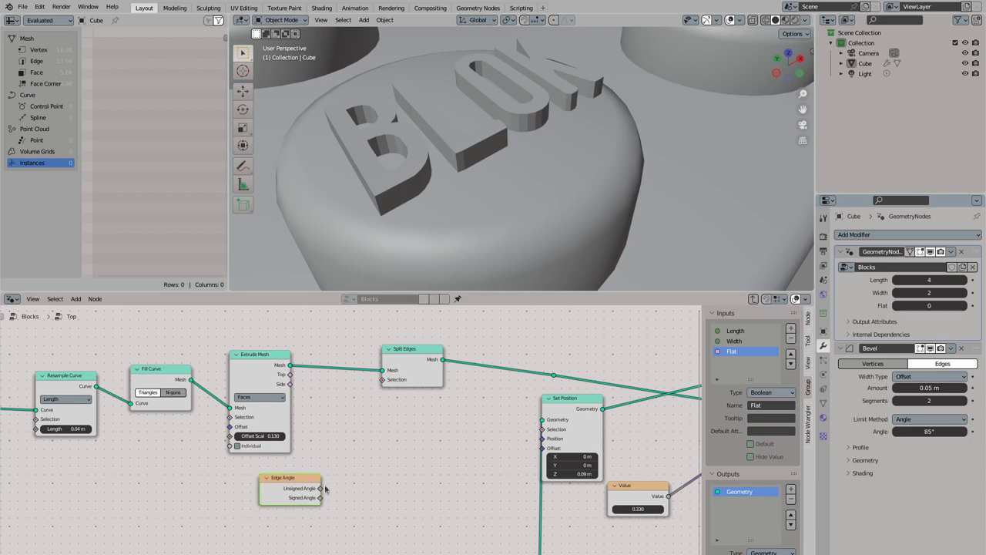
{"action": "left_click_drag", "start_coordinate": [320, 487], "coordinate": [385, 456]}
{"action": "type", "text": "equal"}
{"action": "key", "text": "Return"}
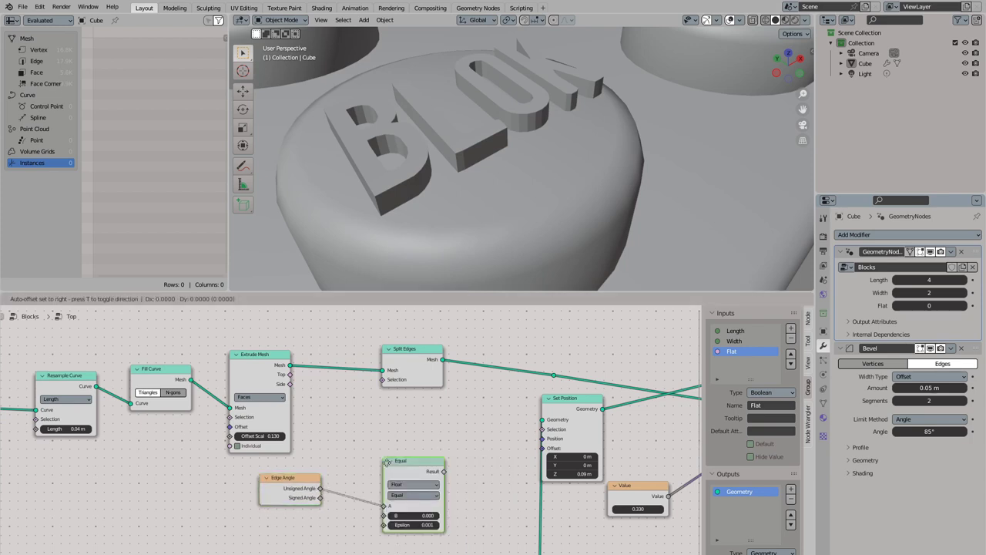
{"action": "left_click", "coordinate": [368, 453]}
{"action": "left_click", "coordinate": [397, 475]}
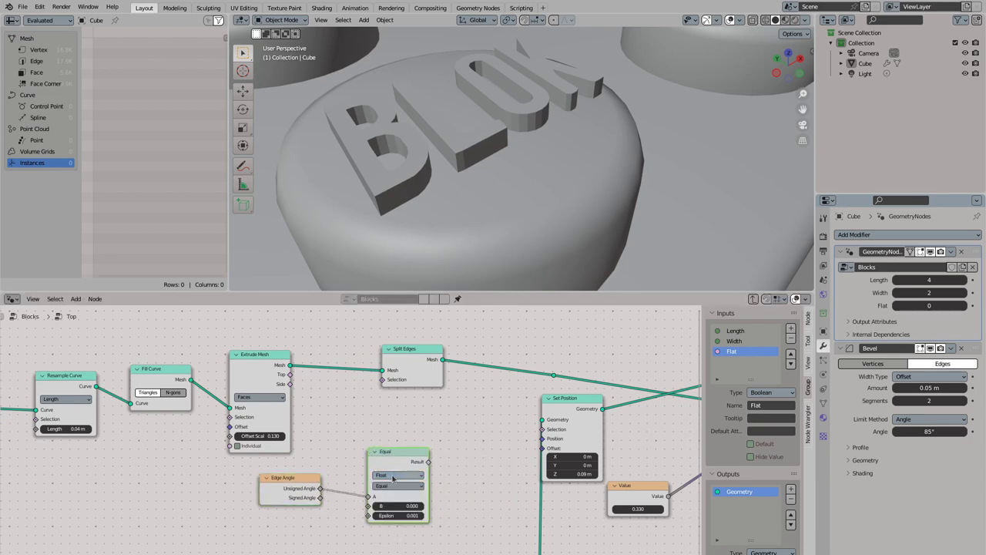
{"action": "left_click", "coordinate": [391, 486]}
{"action": "left_click", "coordinate": [396, 514]}
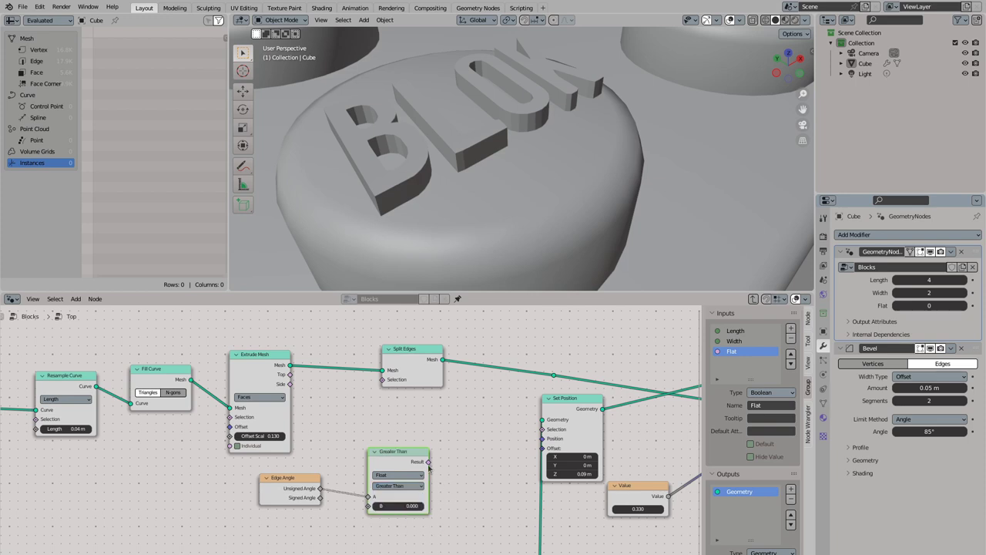
{"action": "left_click_drag", "start_coordinate": [428, 463], "coordinate": [386, 386]}
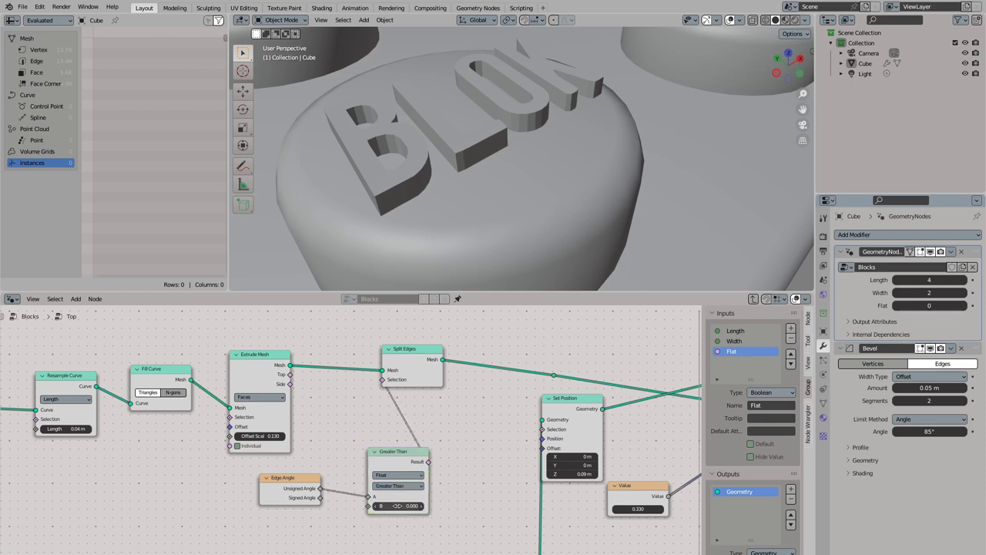
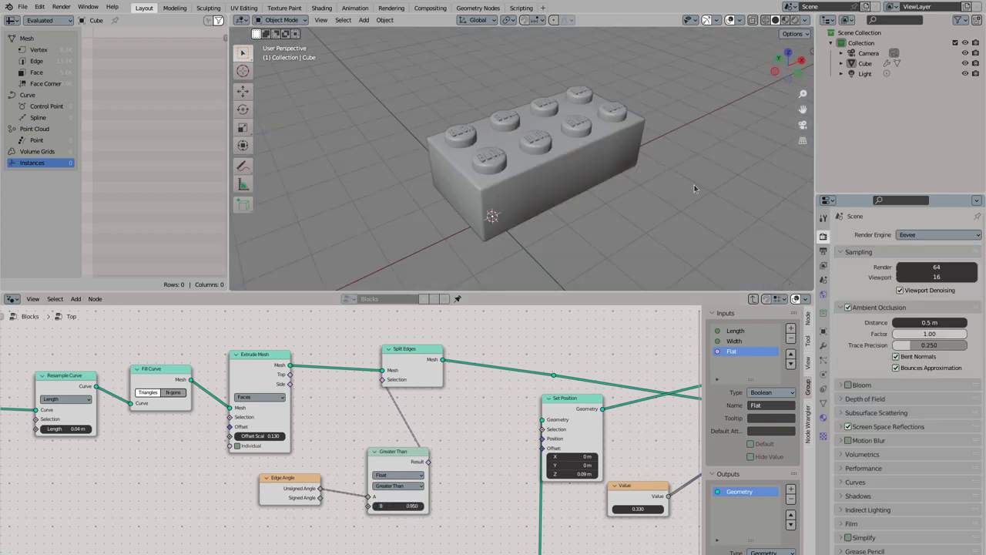
Step: Select the brick and toggle X-ray see-through display, then deselect it
{"action": "scroll", "coordinate": [497, 168], "scroll_direction": "up", "scroll_amount": 4}
{"action": "left_click", "coordinate": [497, 168]}
{"action": "key", "text": "shift+z"}
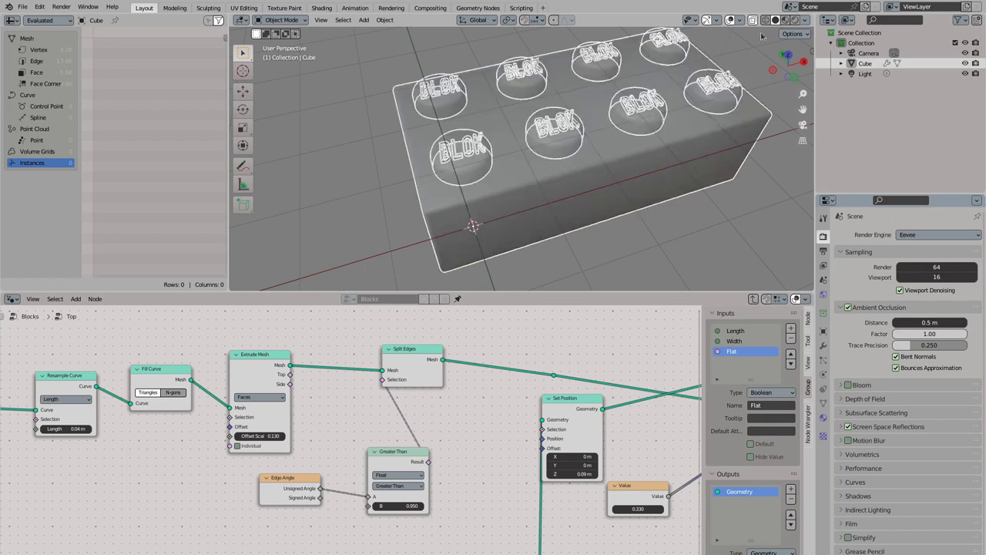
{"action": "key", "text": "alt+z"}
{"action": "key", "text": "alt+a"}
Step: Expose the String to Curves string as a new group input named Text, then leave the Top group
{"action": "scroll", "coordinate": [454, 157], "scroll_direction": "up", "scroll_amount": 3}
{"action": "scroll", "coordinate": [429, 417], "scroll_direction": "down", "scroll_amount": 2}
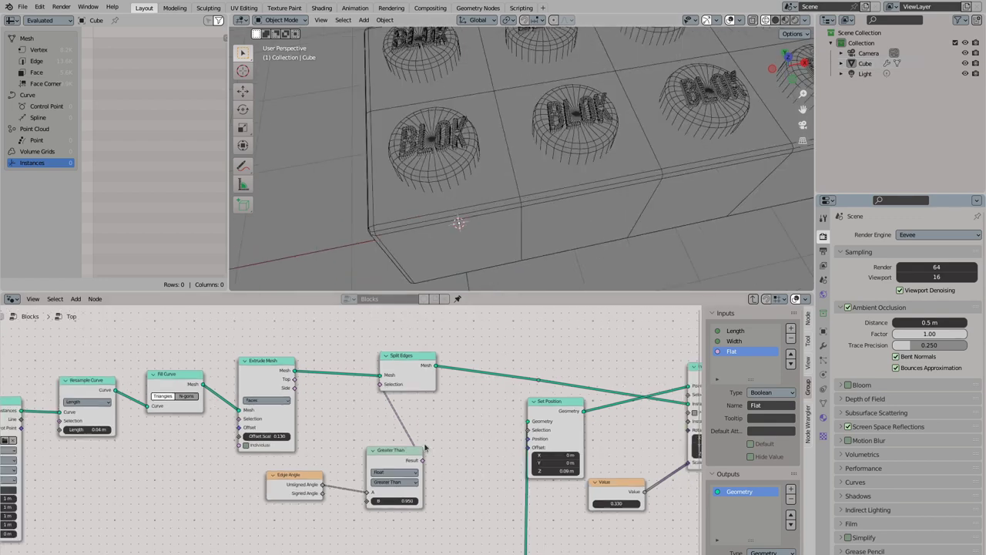
{"action": "scroll", "coordinate": [428, 417], "scroll_direction": "down", "scroll_amount": 2}
{"action": "scroll", "coordinate": [428, 417], "scroll_direction": "up", "scroll_amount": 2}
{"action": "left_click_drag", "start_coordinate": [366, 422], "coordinate": [216, 420]}
{"action": "left_click", "coordinate": [200, 443]}
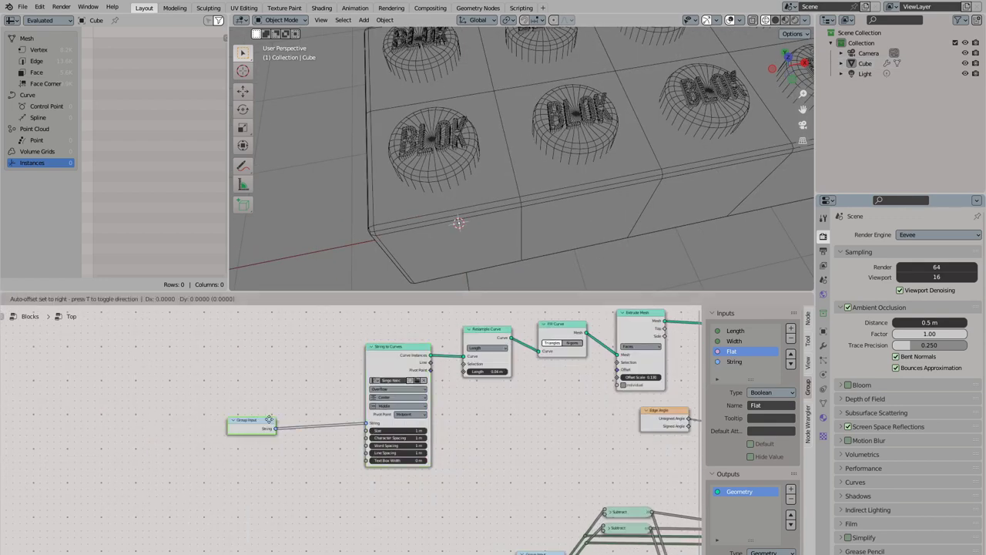
{"action": "left_click", "coordinate": [284, 422]}
{"action": "double_click", "coordinate": [736, 361]}
{"action": "type", "text": "Text"}
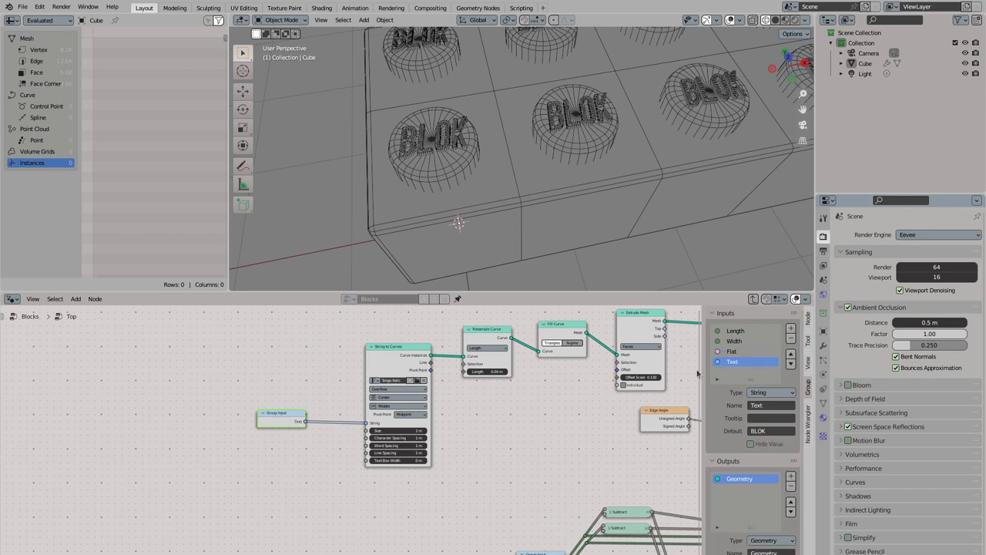
{"action": "key", "text": "Tab"}
Step: Connect Text to the Top node and test ERIC as the stud text before restoring BLOK
{"action": "left_click_drag", "start_coordinate": [511, 419], "coordinate": [276, 531]}
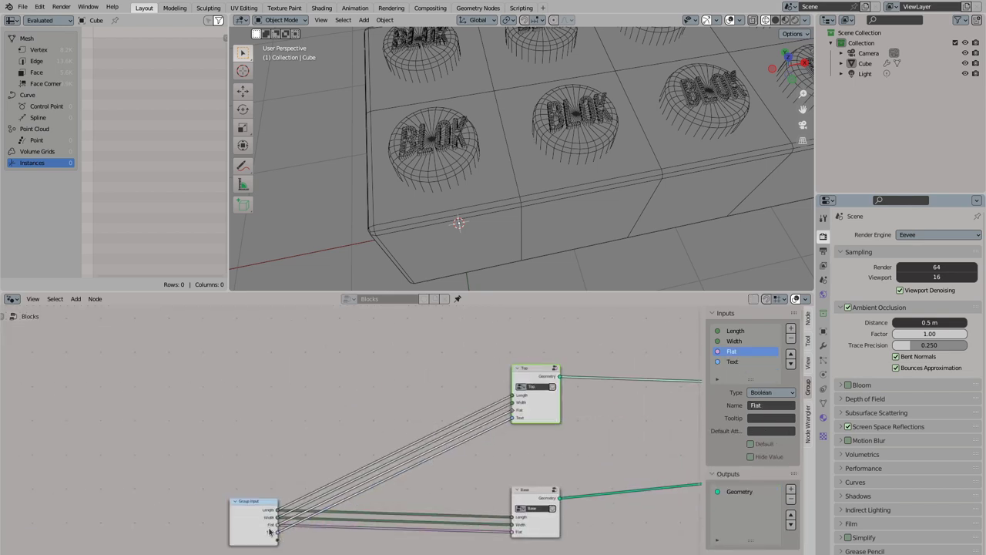
{"action": "left_click", "coordinate": [823, 345]}
{"action": "left_click", "coordinate": [917, 318]}
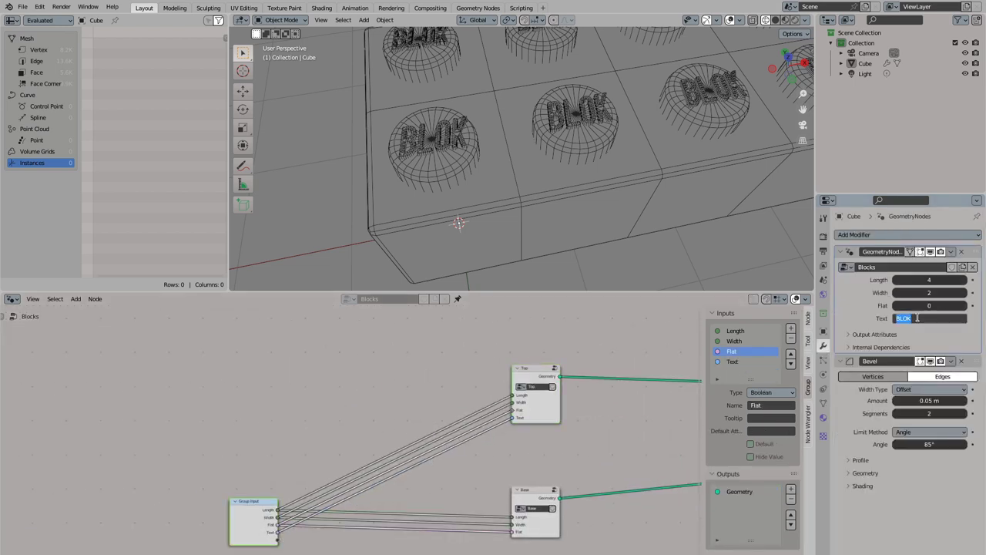
{"action": "type", "text": "ERIC"}
{"action": "key", "text": "Return"}
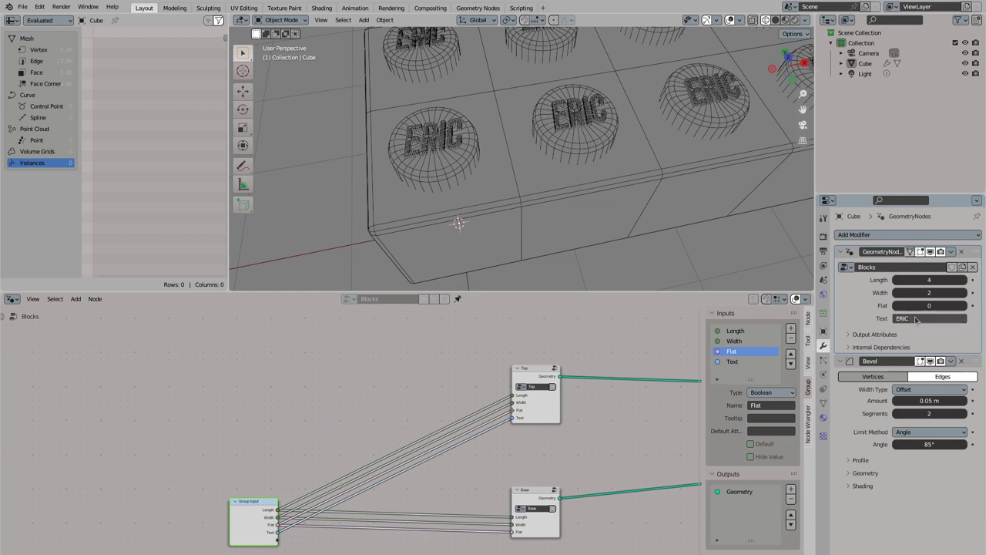
{"action": "left_click", "coordinate": [915, 320]}
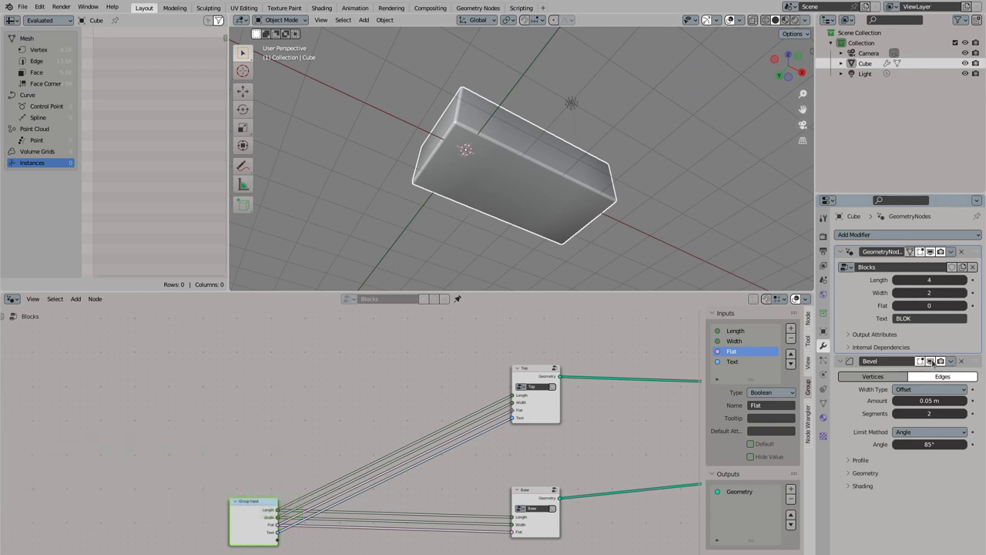
Step: Hide the Bevel modifier in the viewport, switch to wireframe shading, and bring the Base node into view
{"action": "left_click", "coordinate": [930, 361]}
{"action": "left_click", "coordinate": [766, 20]}
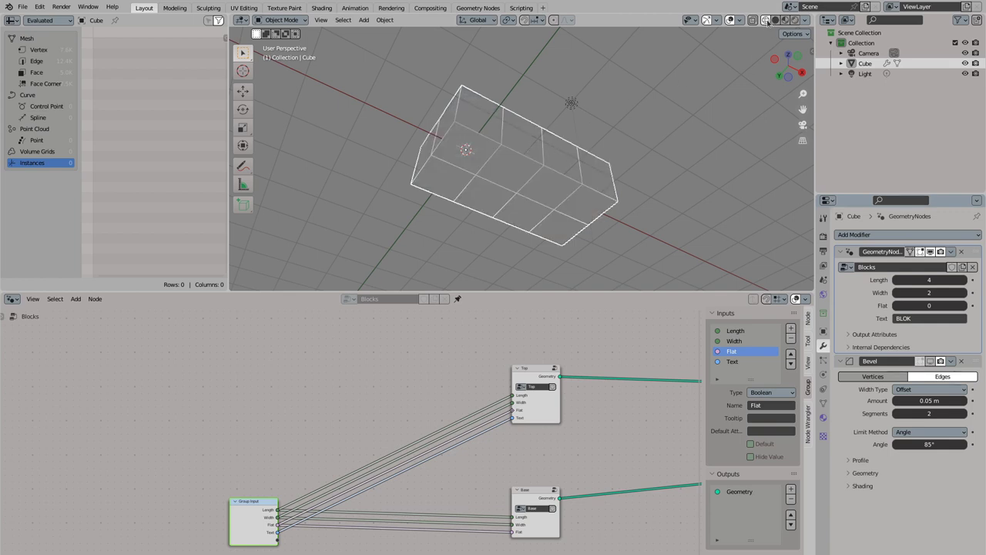
{"action": "mouse_move", "coordinate": [555, 216]}
{"action": "middle_mouse_down"}
{"action": "mouse_move", "coordinate": [584, 201]}
{"action": "mouse_move", "coordinate": [570, 214]}
{"action": "middle_mouse_up"}
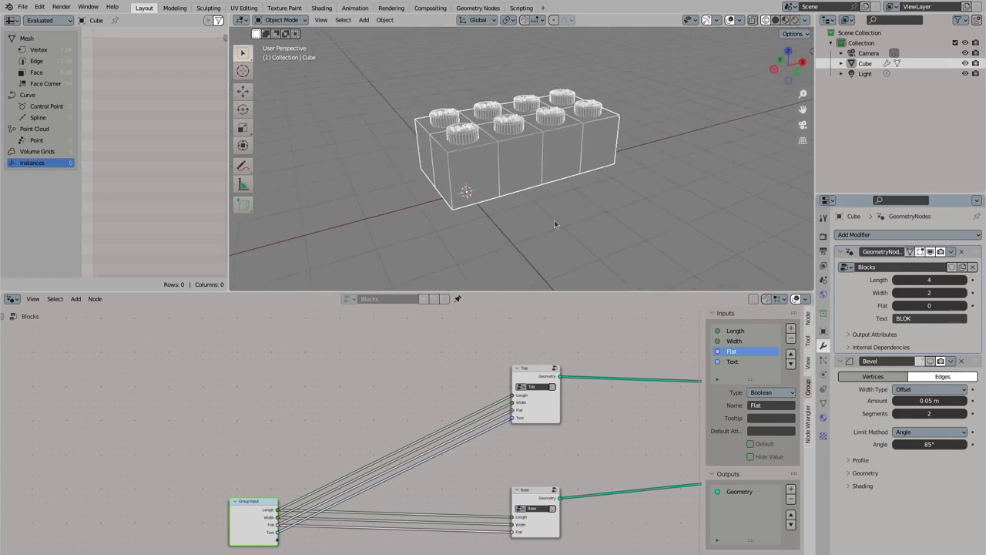
{"action": "middle_click_drag", "start_coordinate": [545, 493], "coordinate": [389, 467]}
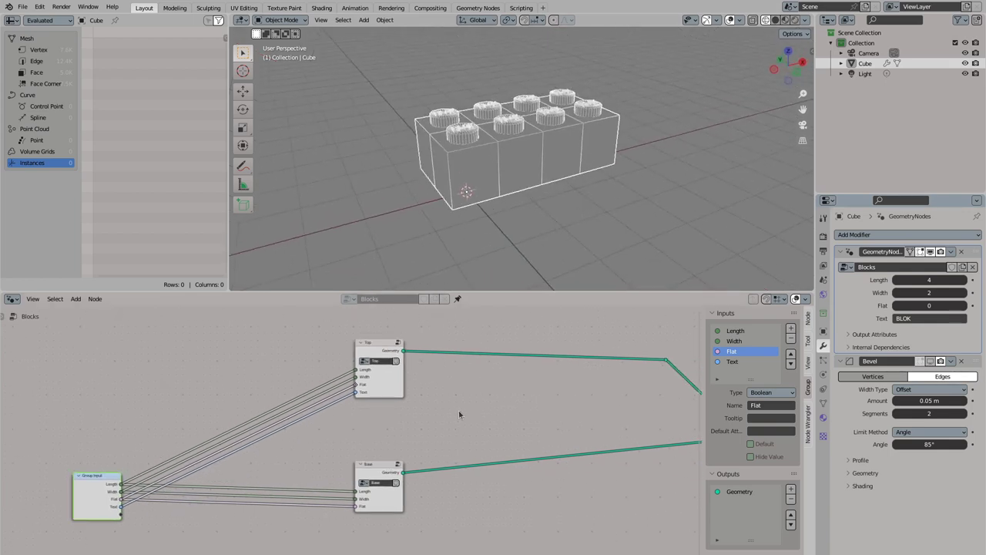
{"action": "middle_click_drag", "start_coordinate": [460, 415], "coordinate": [351, 385]}
{"action": "left_click_drag", "start_coordinate": [274, 444], "coordinate": [280, 433]}
Step: Enter the Base node group, view the brick from below, and hide the bevel in the viewport
{"action": "left_click", "coordinate": [301, 424]}
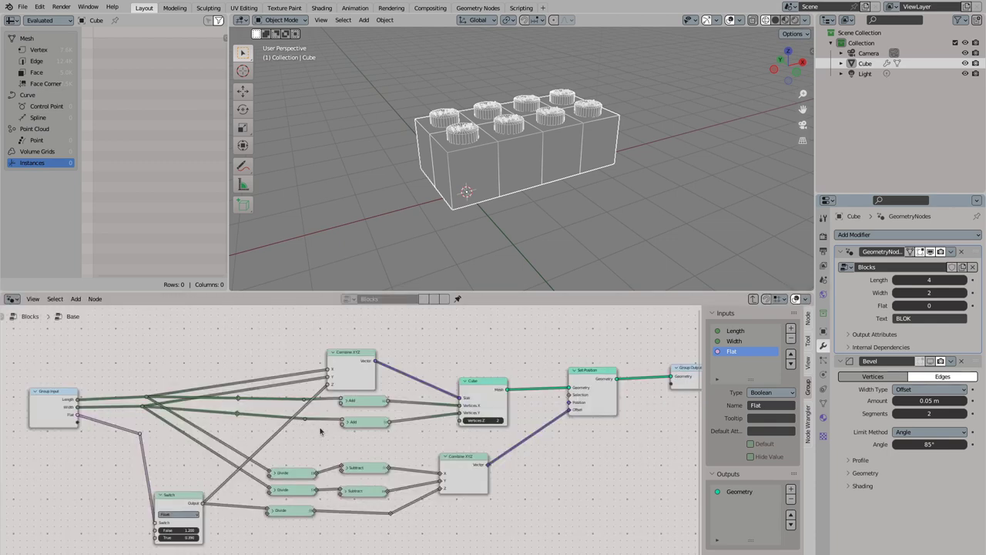
{"action": "scroll", "coordinate": [354, 439], "scroll_direction": "down", "scroll_amount": 2}
{"action": "middle_click_drag", "start_coordinate": [633, 362], "coordinate": [469, 359]}
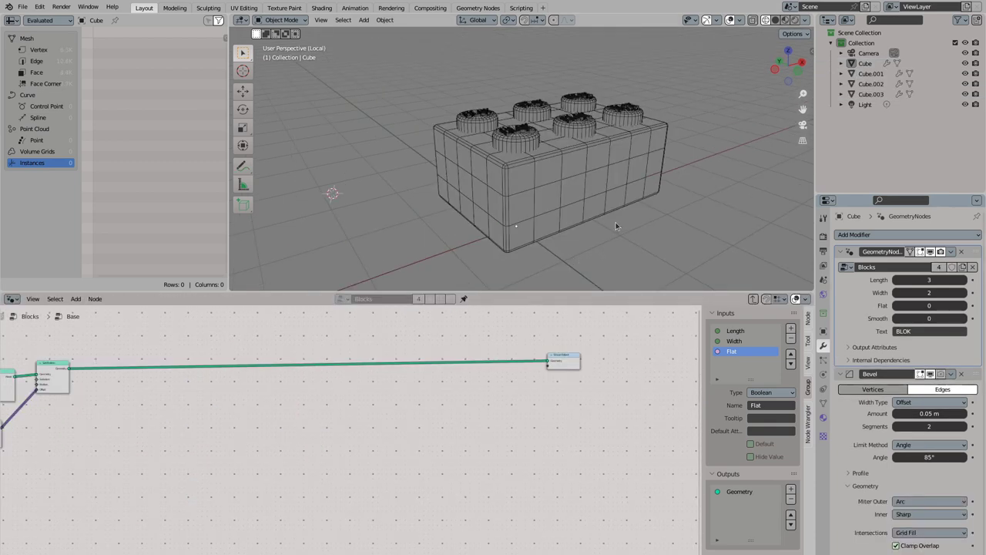
{"action": "middle_click_drag", "start_coordinate": [616, 223], "coordinate": [593, 164]}
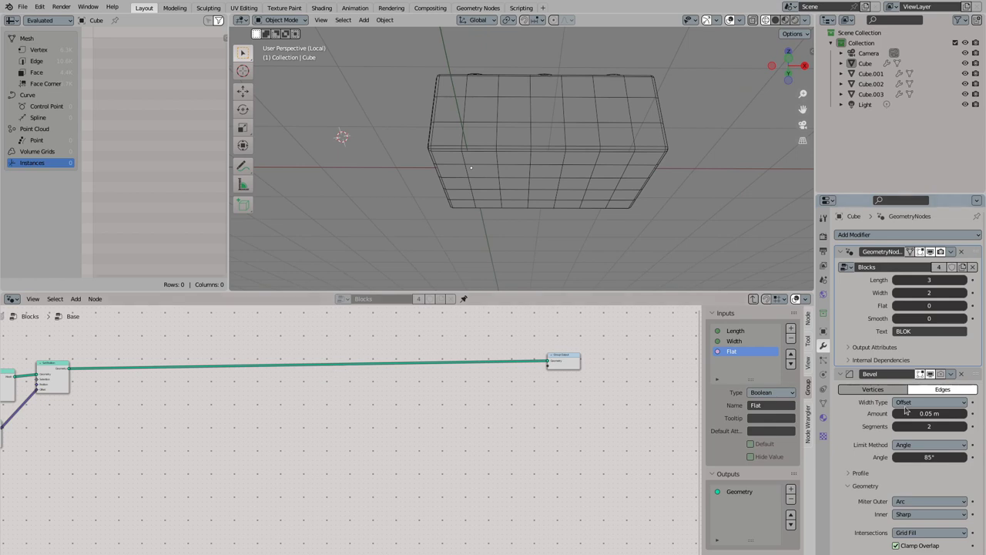
{"action": "left_click", "coordinate": [929, 373]}
{"action": "middle_click_drag", "start_coordinate": [52, 386], "coordinate": [275, 377]}
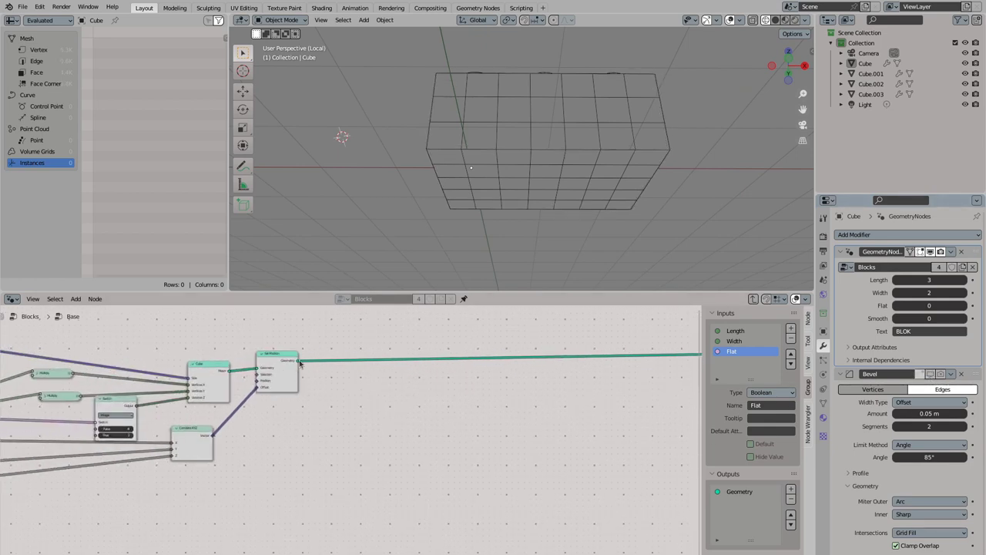
Step: Insert an Extrude Mesh node after Set Position and drag its Offset Scale to 1.76
{"action": "left_click_drag", "start_coordinate": [299, 360], "coordinate": [428, 412]}
{"action": "type", "text": "extr"}
{"action": "key", "text": "Return"}
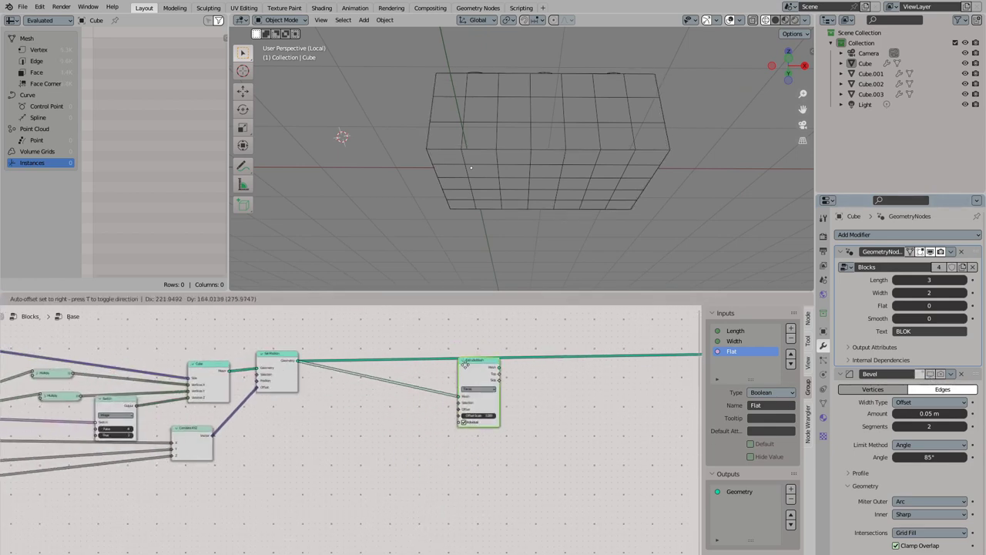
{"action": "left_click", "coordinate": [464, 364]}
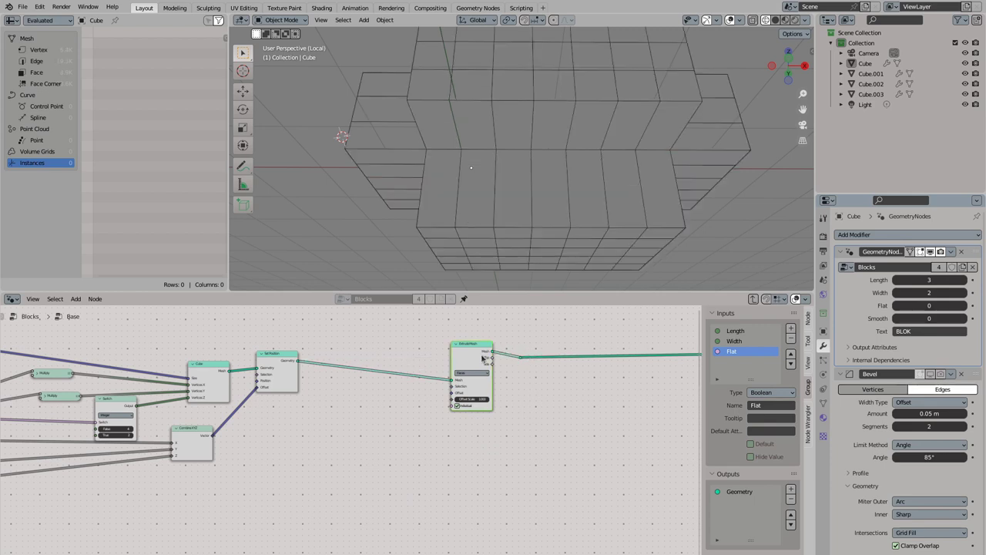
{"action": "left_click_drag", "start_coordinate": [474, 399], "coordinate": [420, 352]}
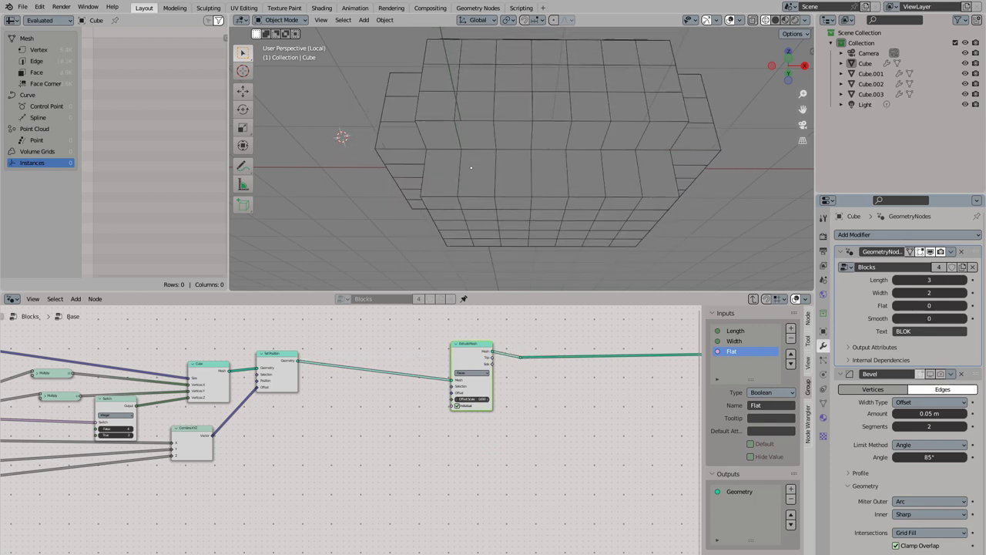
{"action": "left_click_drag", "start_coordinate": [472, 399], "coordinate": [467, 377]}
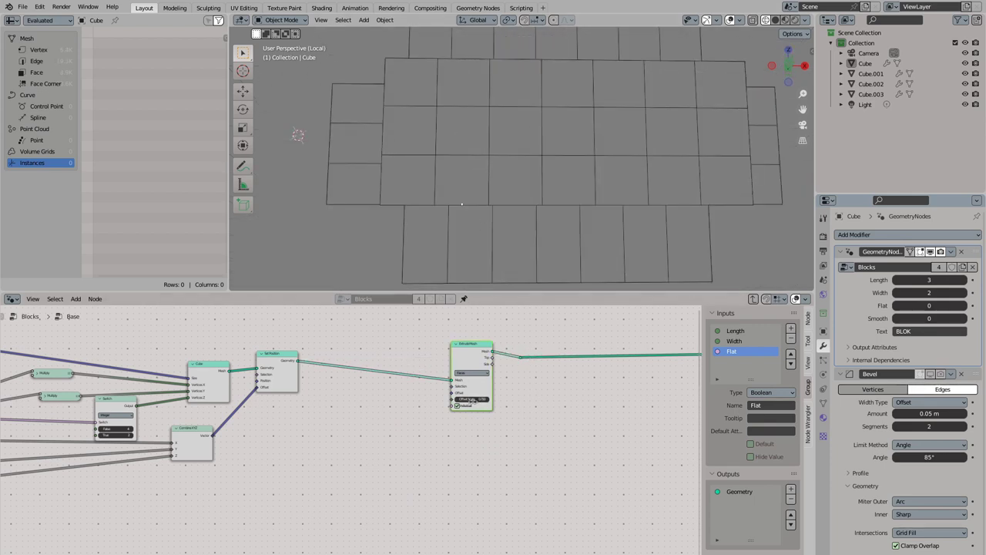
Step: Sketch a guide annotation beneath the mesh, erase it, and return to the select tool
{"action": "scroll", "coordinate": [491, 284], "scroll_direction": "down", "scroll_amount": 3}
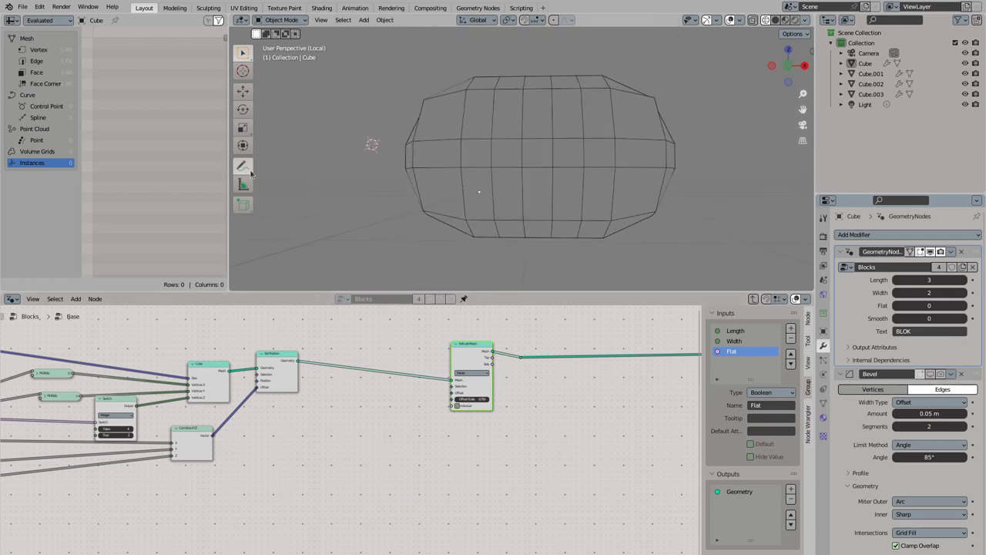
{"action": "left_click_drag", "start_coordinate": [243, 165], "coordinate": [282, 179]}
{"action": "left_click", "coordinate": [283, 179]}
{"action": "left_click_drag", "start_coordinate": [531, 218], "coordinate": [656, 223]}
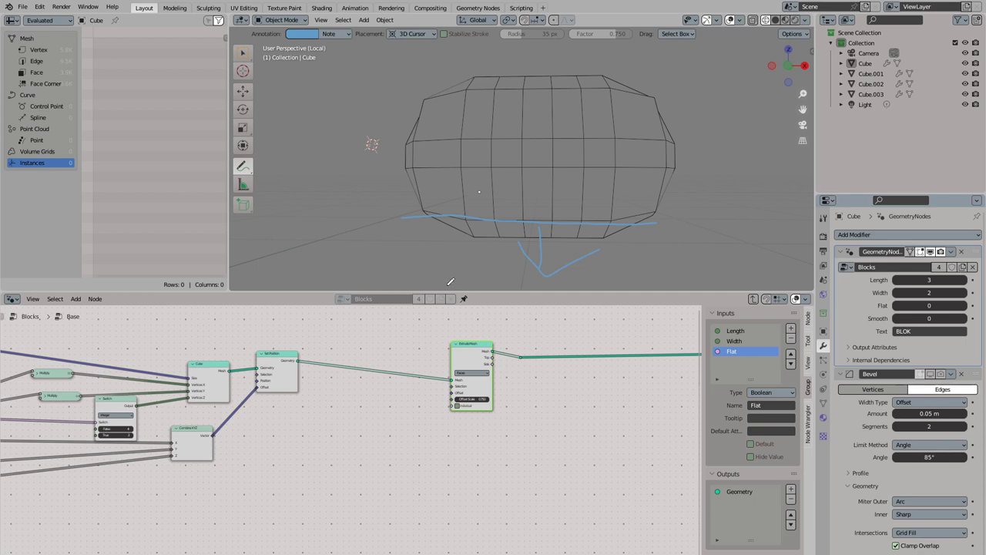
{"action": "middle_click_drag", "start_coordinate": [461, 272], "coordinate": [481, 246]}
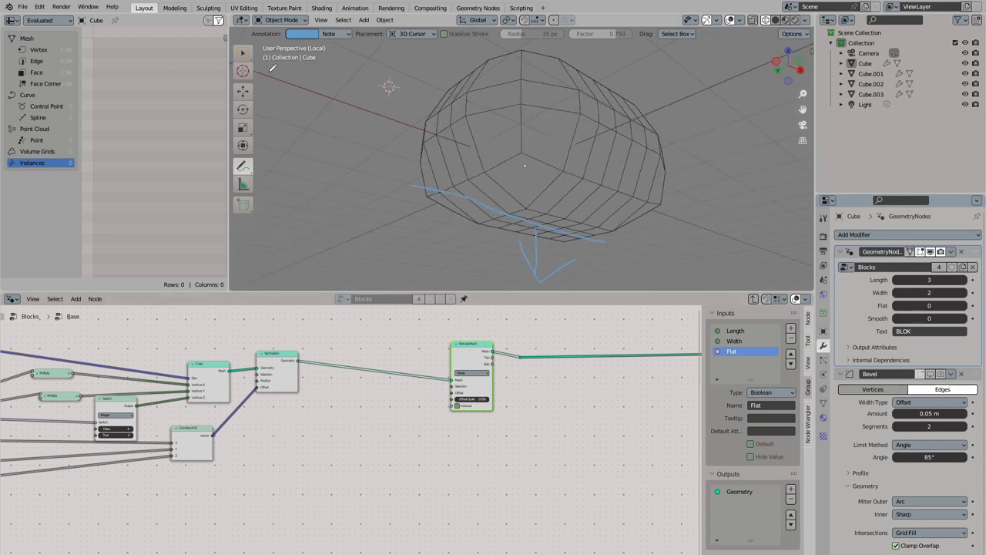
{"action": "left_click_drag", "start_coordinate": [243, 176], "coordinate": [292, 229]}
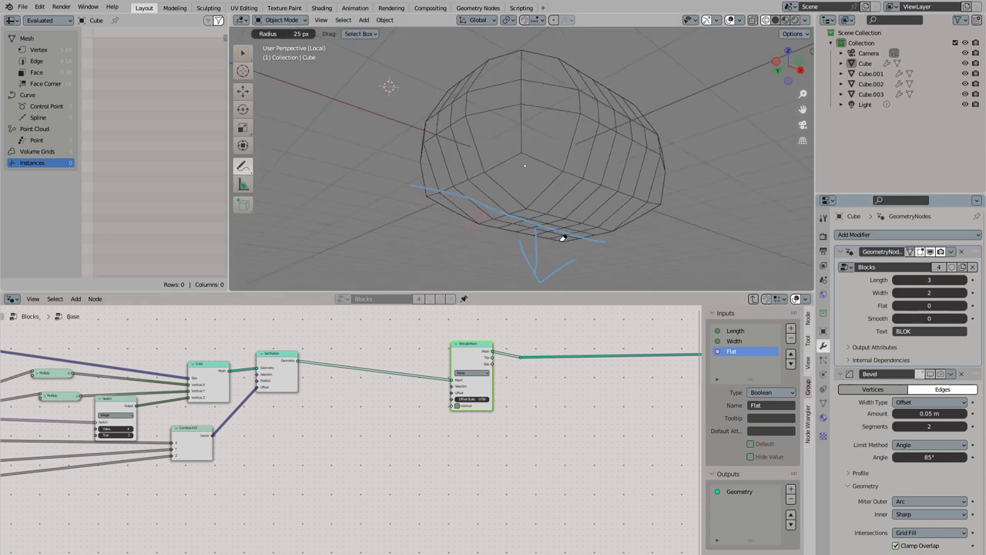
{"action": "left_click_drag", "start_coordinate": [561, 235], "coordinate": [552, 287]}
{"action": "left_click", "coordinate": [243, 70]}
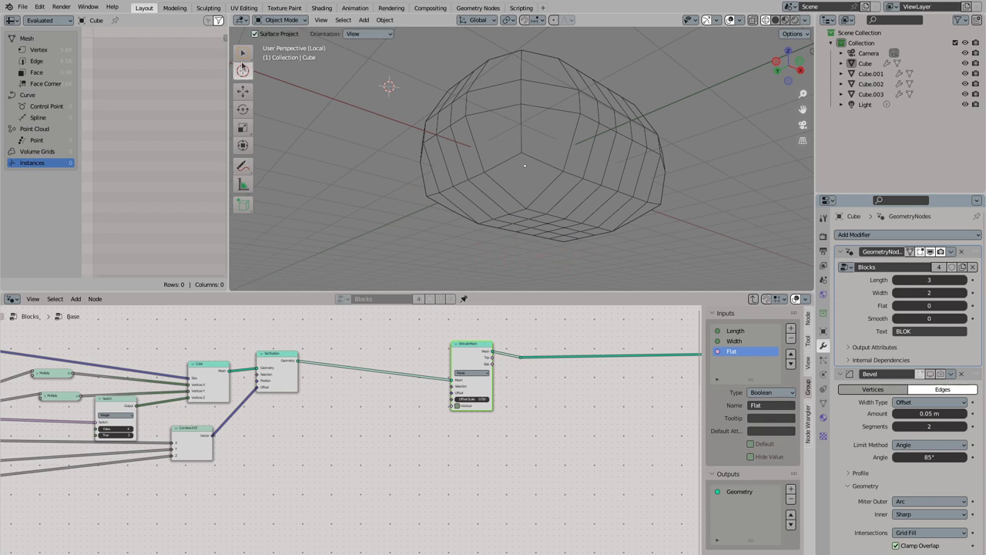
{"action": "left_click", "coordinate": [242, 53]}
{"action": "key", "text": "shift+a"}
Step: Add a Normal node feeding a Vector Equal Compare with B Z at -1 as Extrude Mesh's Selection
{"action": "type", "text": "norm"}
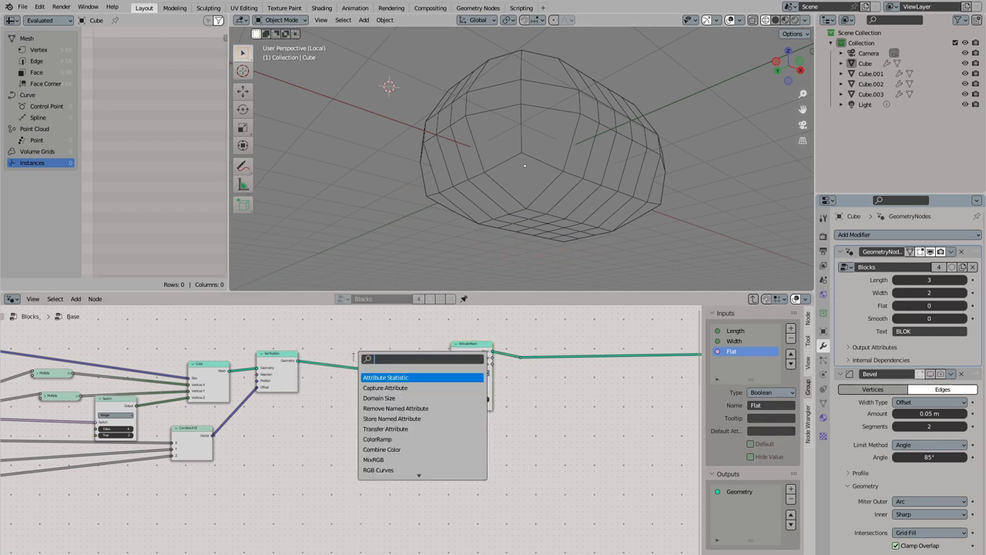
{"action": "type", "text": "al"}
{"action": "key", "text": "Return"}
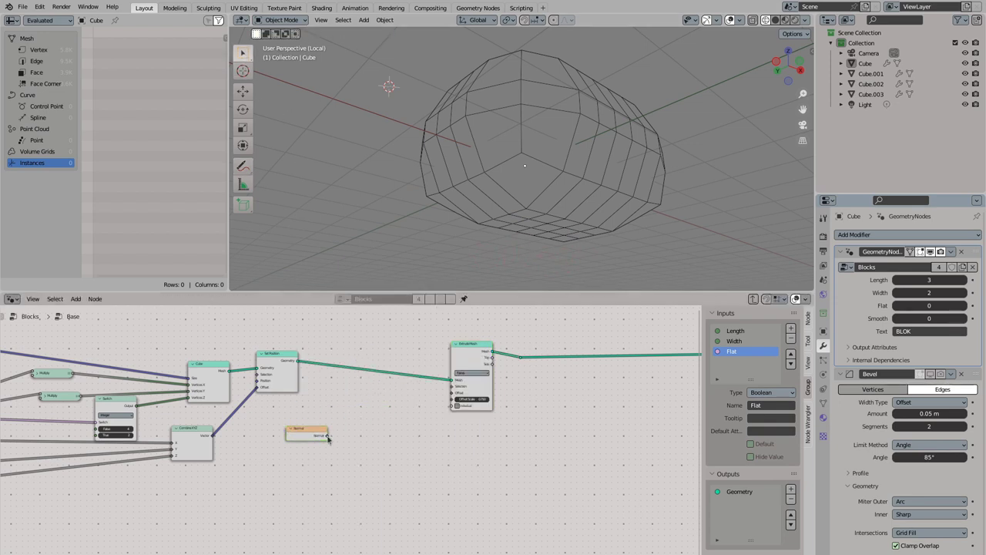
{"action": "left_click_drag", "start_coordinate": [328, 437], "coordinate": [413, 423]}
{"action": "type", "text": "compare"}
{"action": "key", "text": "Return"}
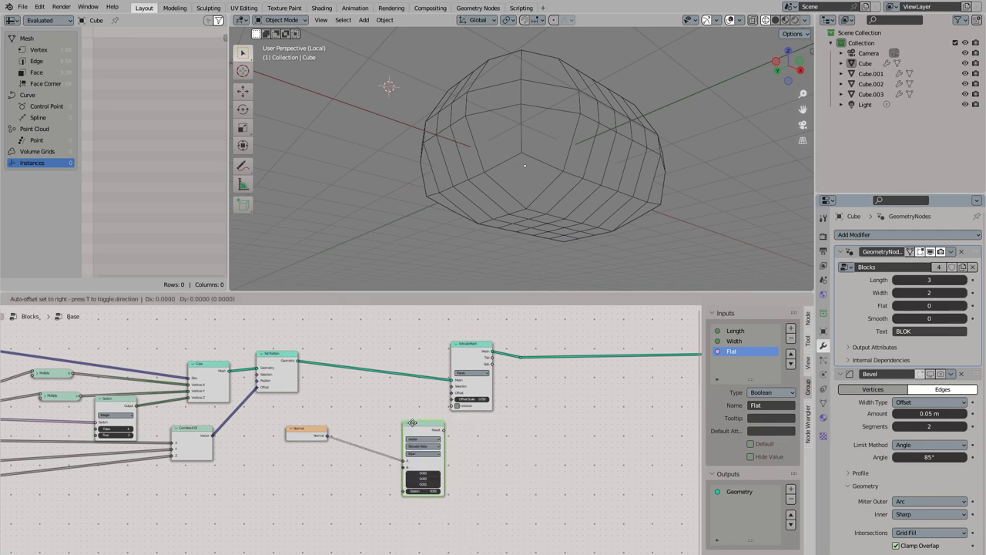
{"action": "left_click", "coordinate": [374, 400]}
{"action": "scroll", "coordinate": [387, 484], "scroll_direction": "up", "scroll_amount": 2}
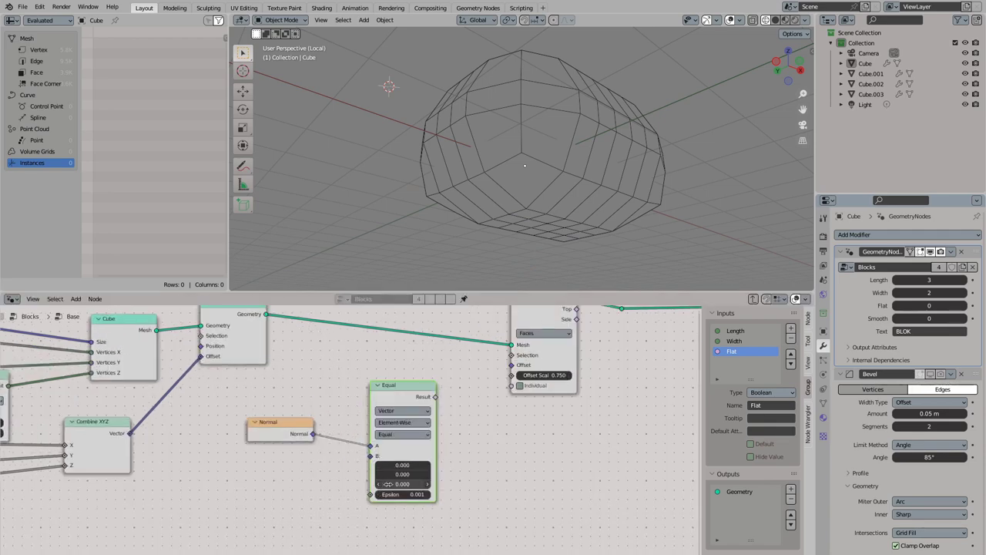
{"action": "left_click", "coordinate": [388, 484]}
{"action": "type", "text": "-1.000"}
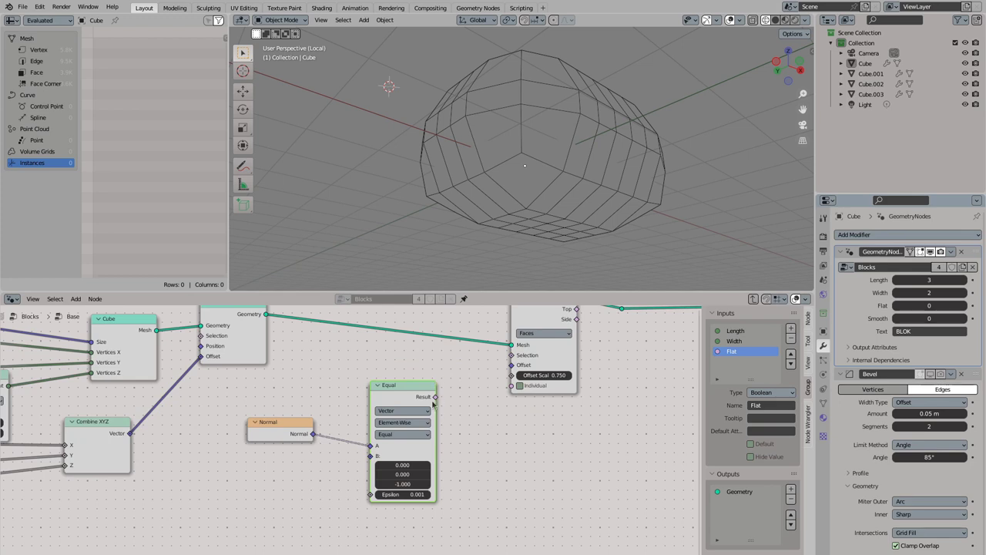
{"action": "mouse_move", "coordinate": [435, 397]}
{"action": "left_mouse_down"}
{"action": "mouse_move", "coordinate": [512, 356]}
{"action": "mouse_move", "coordinate": [516, 375]}
{"action": "left_mouse_up"}
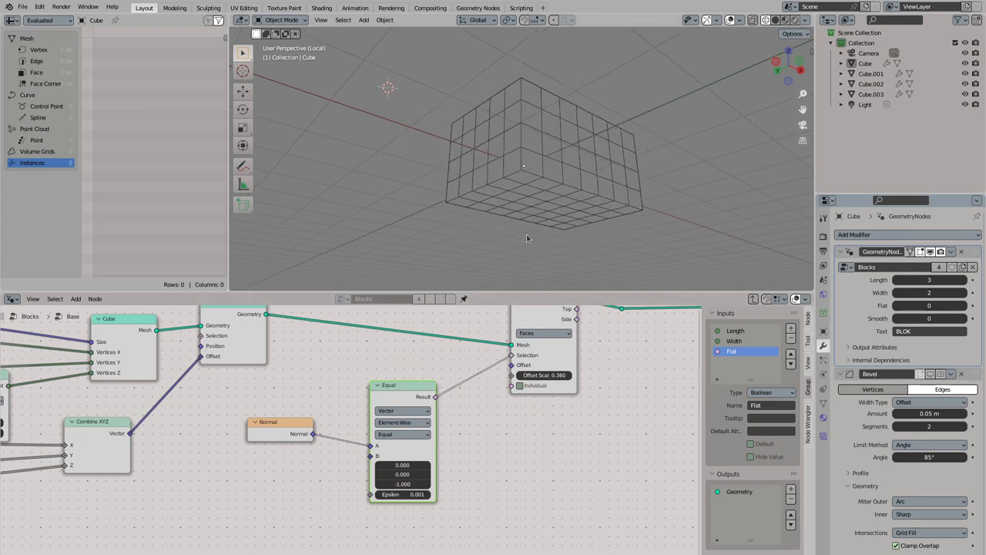
Step: Set the Extrude Mesh Offset Scale to 0
{"action": "middle_click_drag", "start_coordinate": [526, 235], "coordinate": [493, 231]}
{"action": "middle_click_drag", "start_coordinate": [622, 308], "coordinate": [450, 360]}
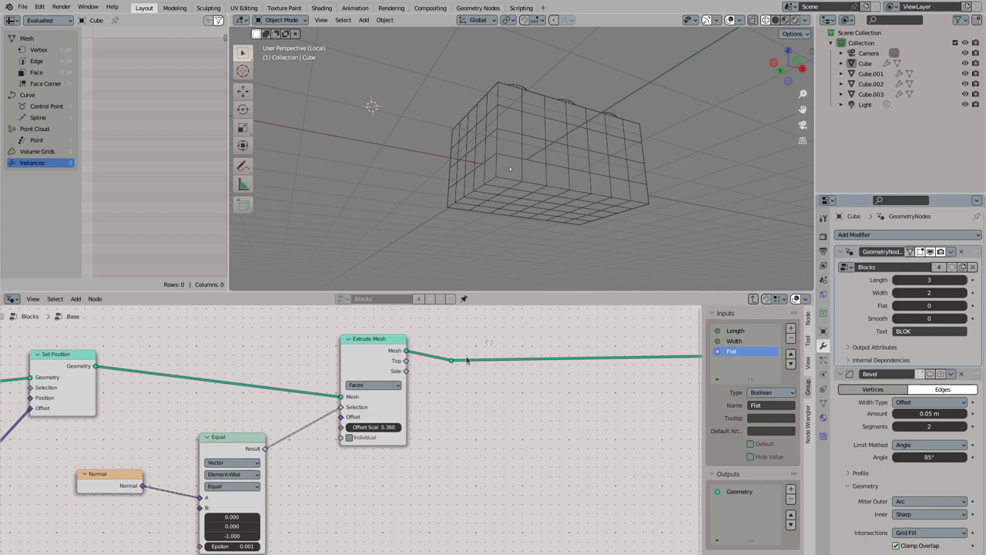
{"action": "left_click", "coordinate": [378, 428]}
{"action": "type", "text": "0"}
{"action": "key", "text": "Return"}
Step: Insert a Scale Elements node after Extrude Mesh, using the extruded Top faces as its Selection
{"action": "scroll", "coordinate": [469, 364], "scroll_direction": "down", "scroll_amount": 1}
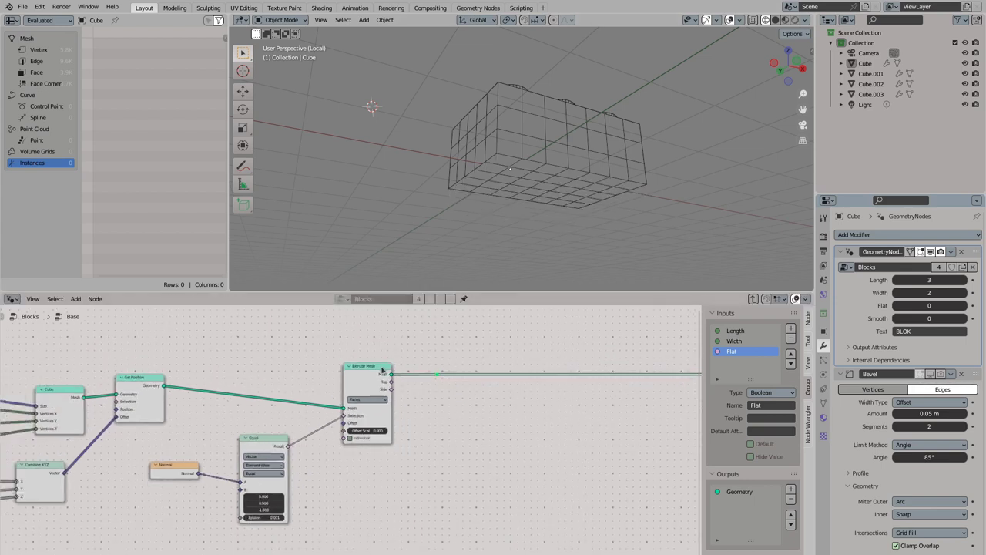
{"action": "left_click_drag", "start_coordinate": [362, 350], "coordinate": [462, 368]}
{"action": "type", "text": "sca"}
{"action": "key", "text": "Down"}
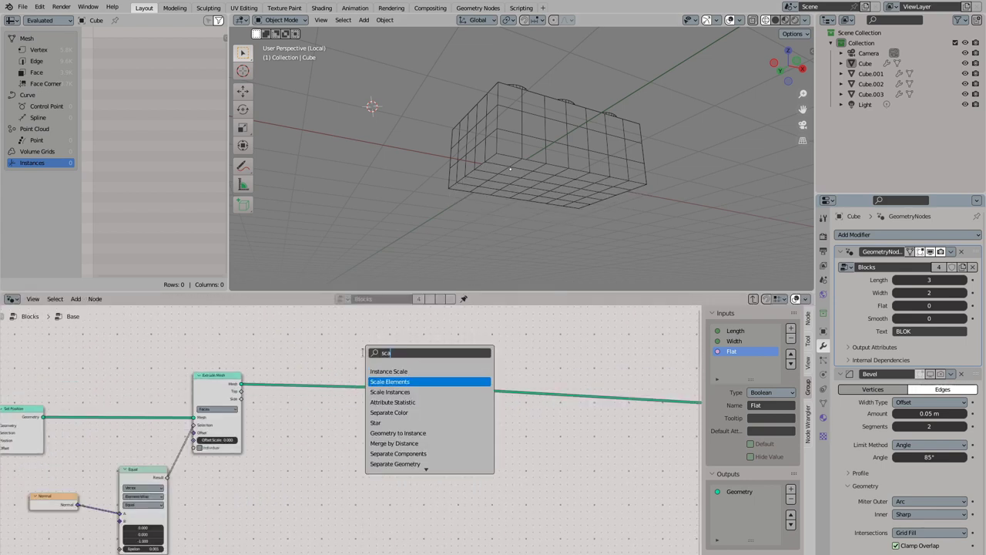
{"action": "key", "text": "Return"}
{"action": "scroll", "coordinate": [378, 369], "scroll_direction": "up", "scroll_amount": 2}
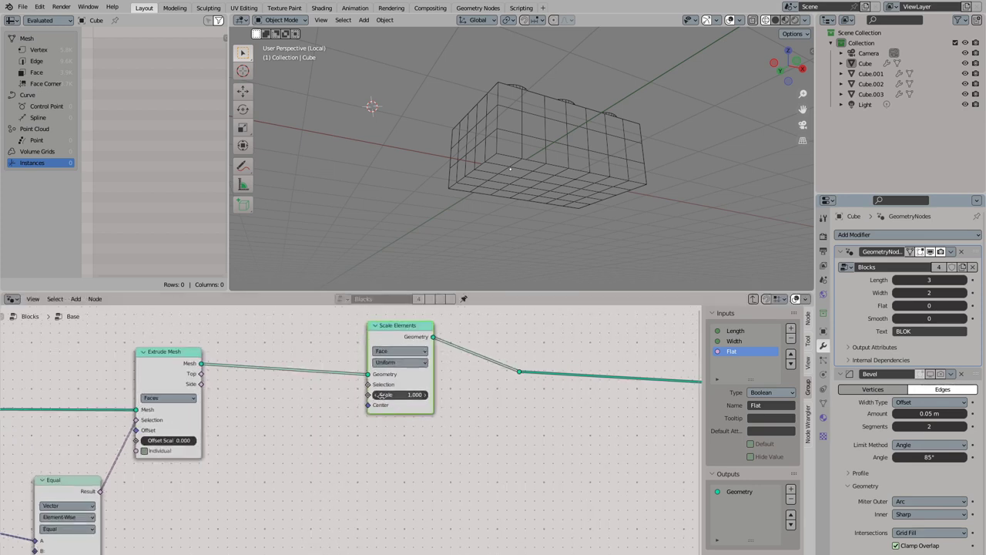
{"action": "left_click_drag", "start_coordinate": [200, 378], "coordinate": [393, 394]}
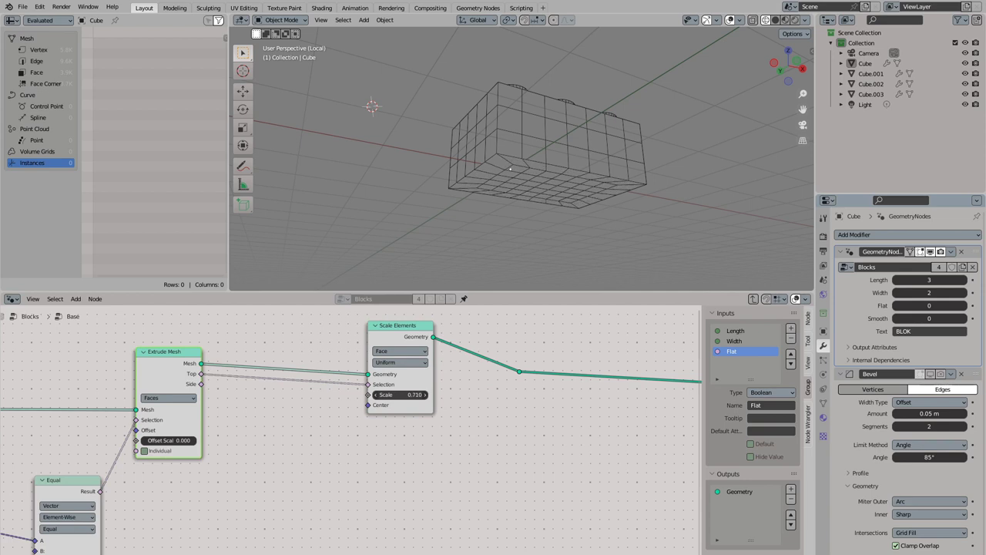
Step: Switch Scale Elements to Single Axis with scale 0.830 and tidy the node layout
{"action": "middle_click_drag", "start_coordinate": [511, 271], "coordinate": [462, 254]}
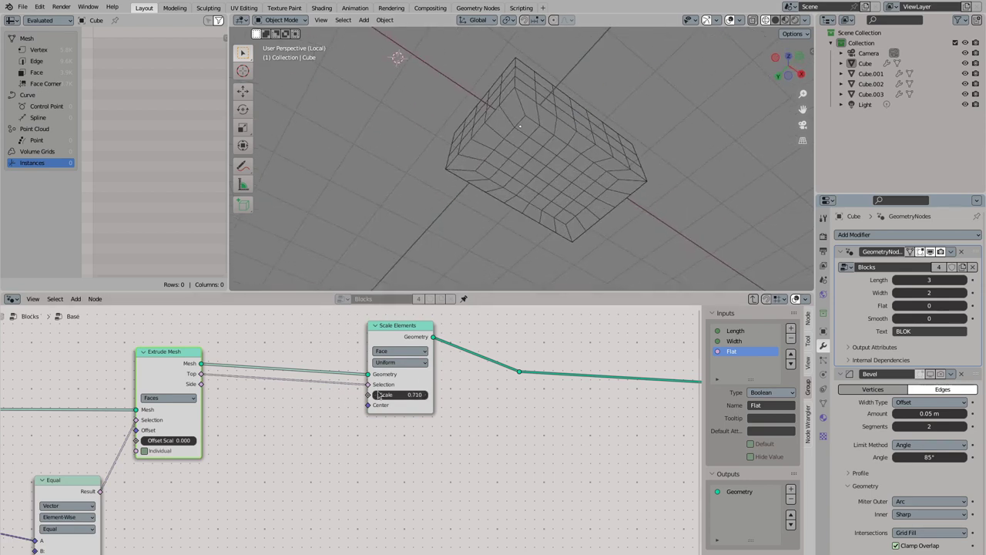
{"action": "left_click", "coordinate": [400, 362]}
{"action": "left_click", "coordinate": [397, 388]}
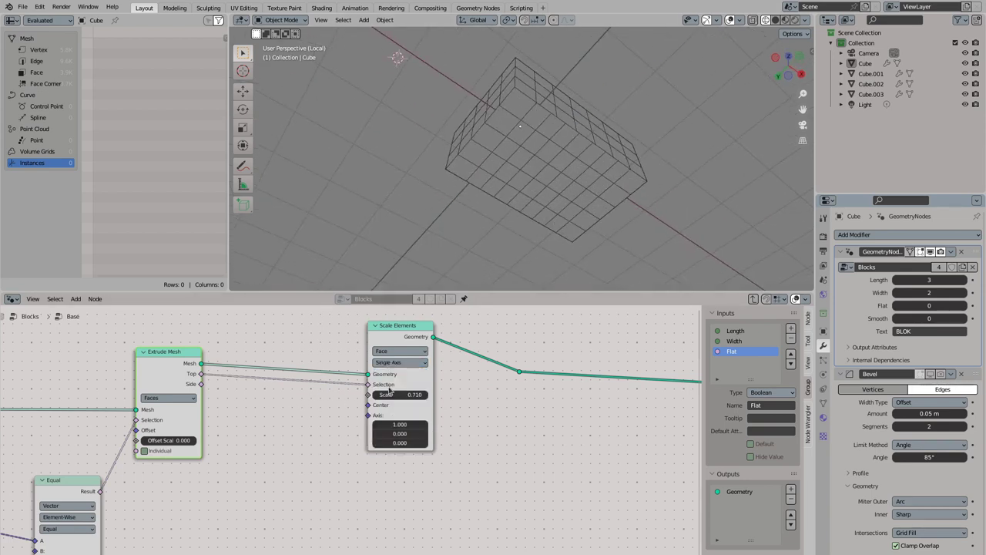
{"action": "left_click_drag", "start_coordinate": [390, 393], "coordinate": [401, 395]}
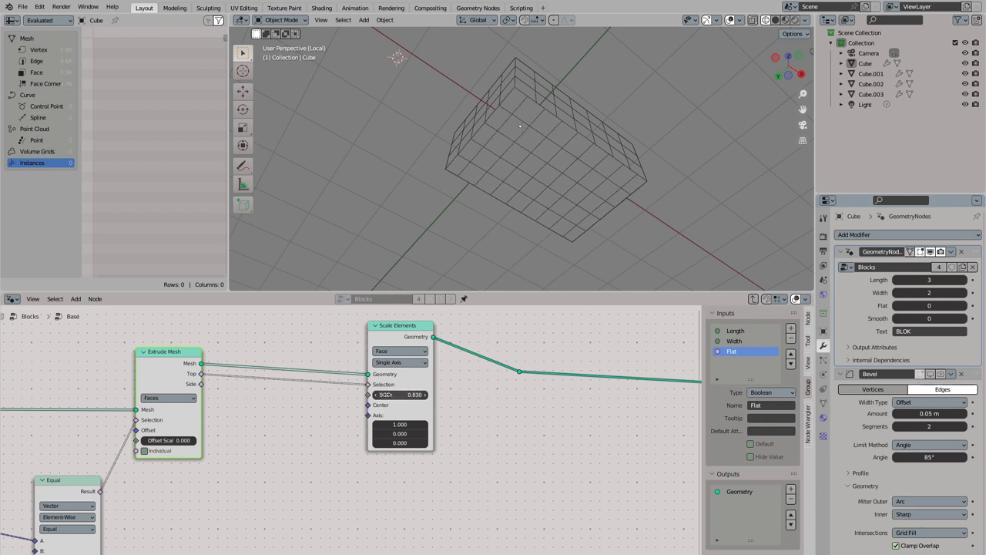
{"action": "left_click_drag", "start_coordinate": [520, 372], "coordinate": [629, 349]}
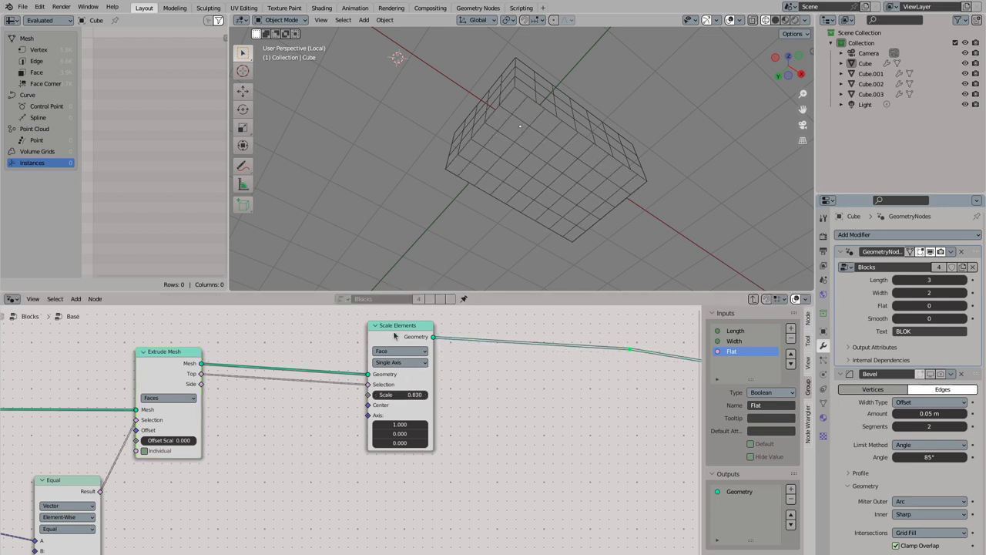
{"action": "left_click_drag", "start_coordinate": [394, 335], "coordinate": [432, 330]}
{"action": "scroll", "coordinate": [328, 400], "scroll_direction": "down", "scroll_amount": 2}
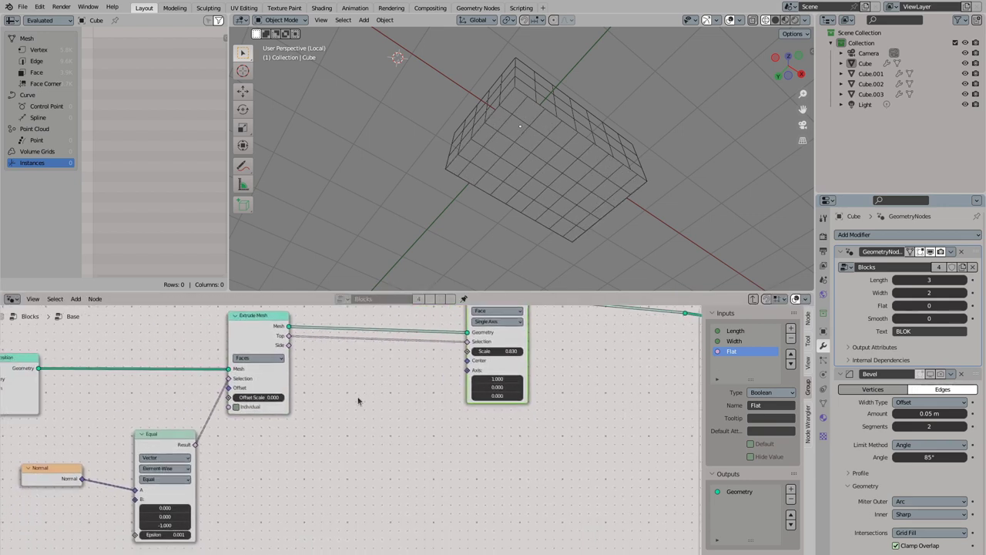
Step: Add a Group Input and a Divide math node, feeding the brick Length into Divide
{"action": "key", "text": "shift+a"}
{"action": "type", "text": "group input"}
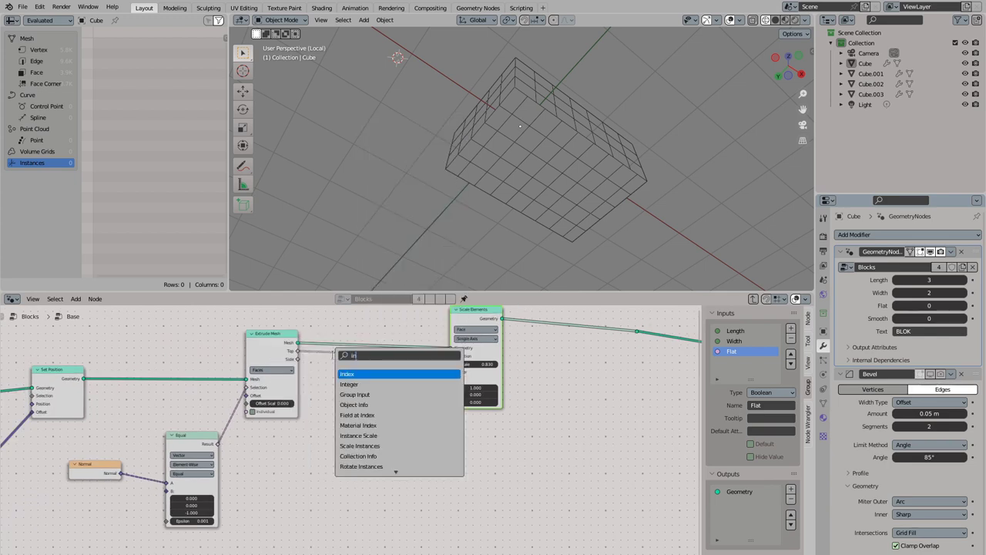
{"action": "key", "text": "Return"}
{"action": "left_click", "coordinate": [249, 466]}
{"action": "key", "text": "shift+a"}
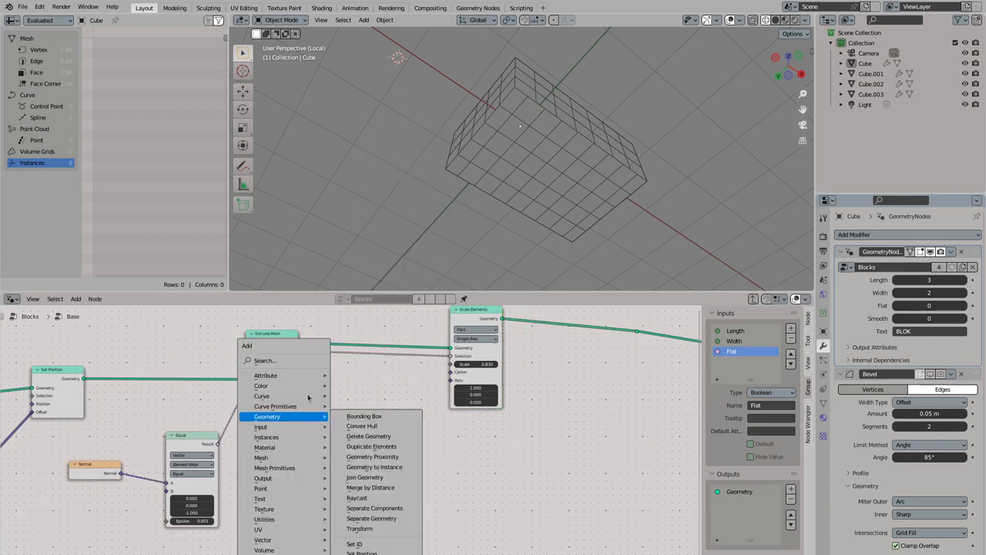
{"action": "type", "text": "m"}
{"action": "key", "text": "Return"}
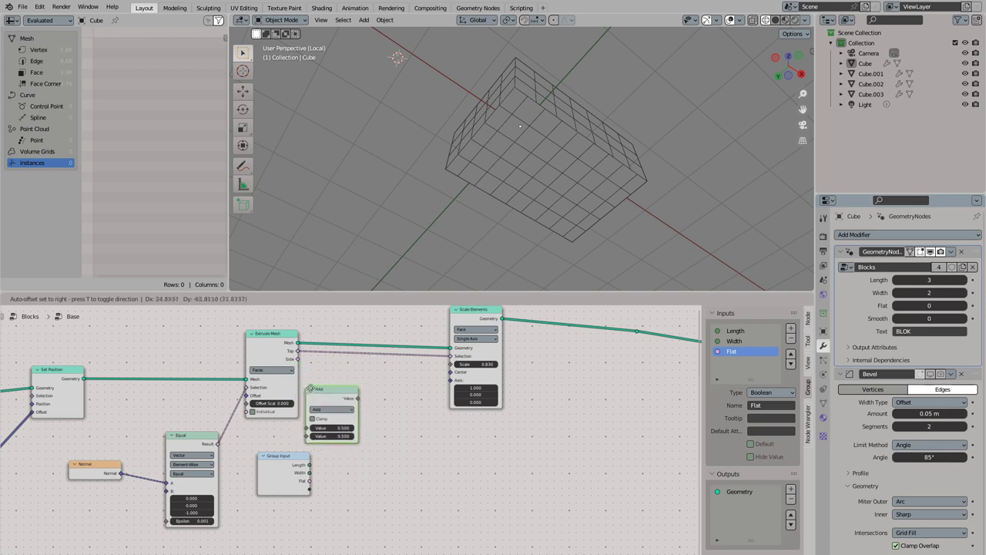
{"action": "left_click", "coordinate": [332, 407]}
{"action": "left_click", "coordinate": [336, 415]}
{"action": "left_click", "coordinate": [330, 458]}
{"action": "left_click_drag", "start_coordinate": [286, 472], "coordinate": [267, 470]}
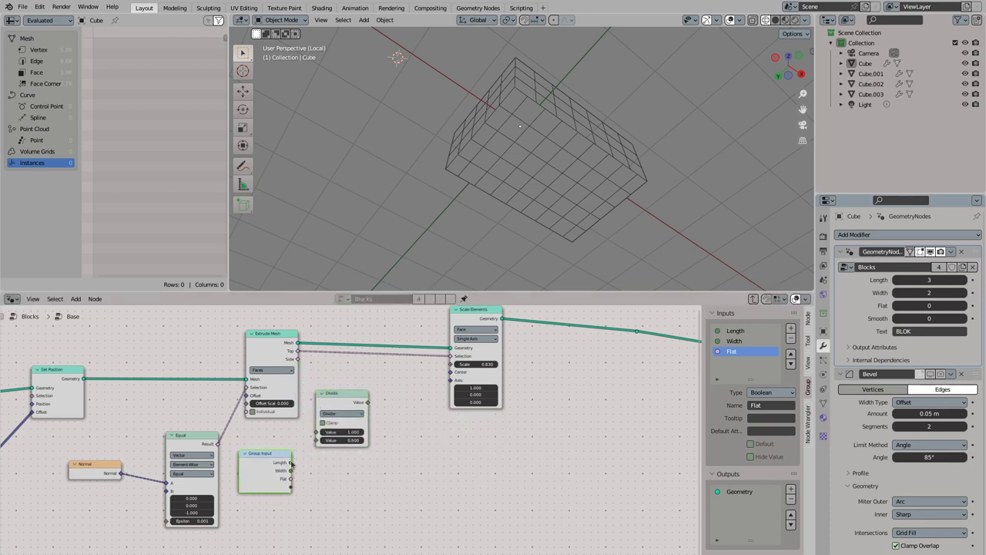
{"action": "left_click_drag", "start_coordinate": [290, 462], "coordinate": [316, 440]}
{"action": "middle_click_drag", "start_coordinate": [479, 317], "coordinate": [401, 351]}
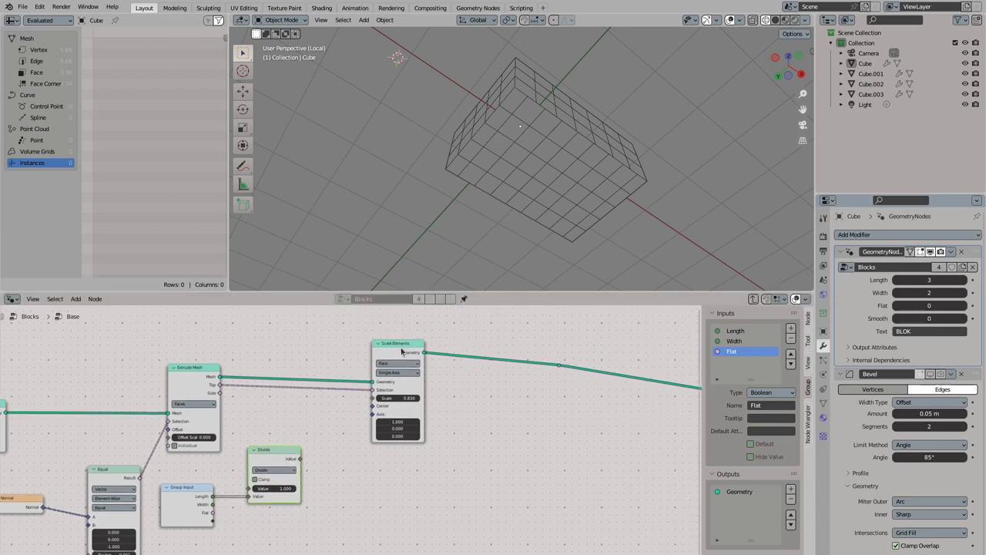
{"action": "left_click_drag", "start_coordinate": [401, 351], "coordinate": [469, 348]}
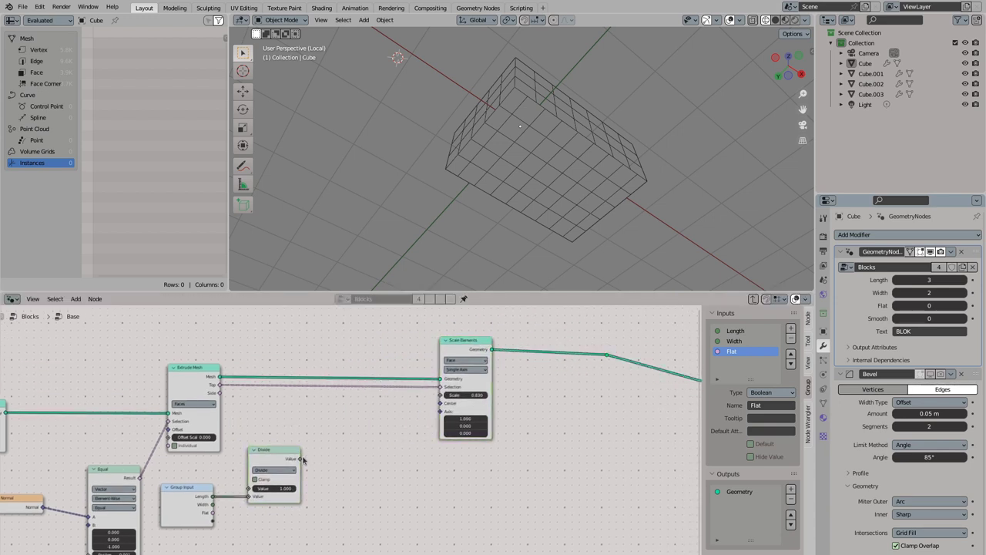
Step: Add a Subtract math node taking Divide's result and driving the Scale Elements scale
{"action": "key", "text": "shift+a"}
{"action": "left_click", "coordinate": [312, 359]}
{"action": "type", "text": "math"}
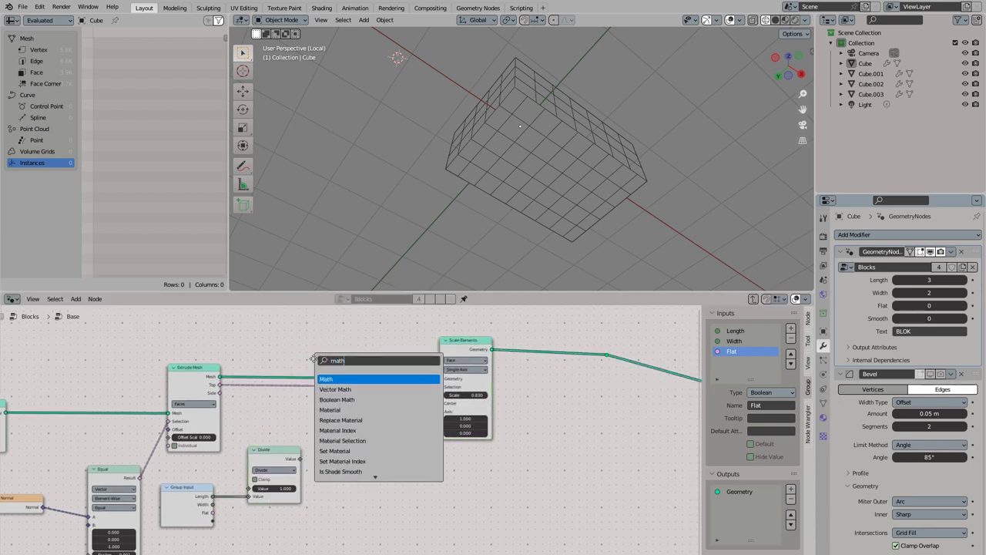
{"action": "key", "text": "Return"}
{"action": "left_click", "coordinate": [370, 425]}
{"action": "left_click", "coordinate": [369, 431]}
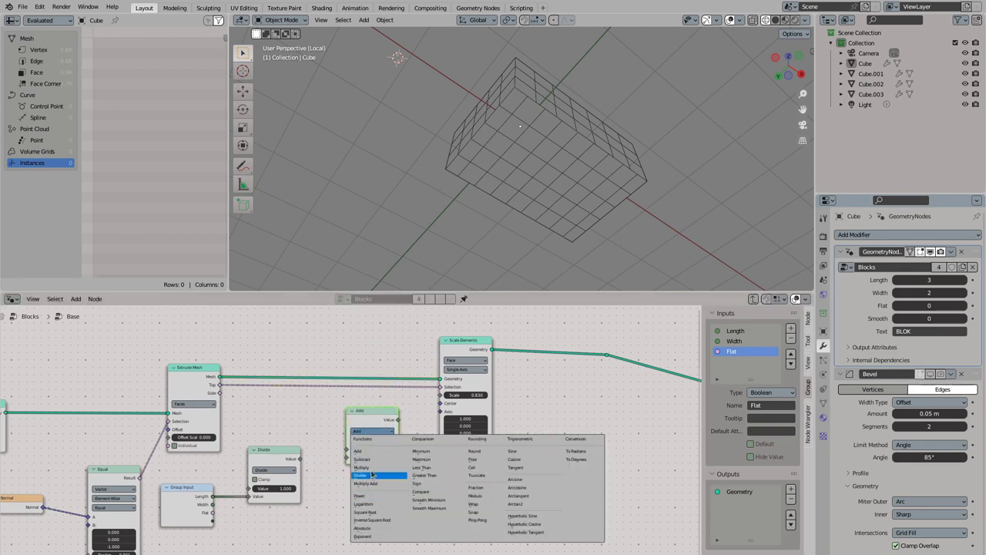
{"action": "left_click", "coordinate": [365, 459]}
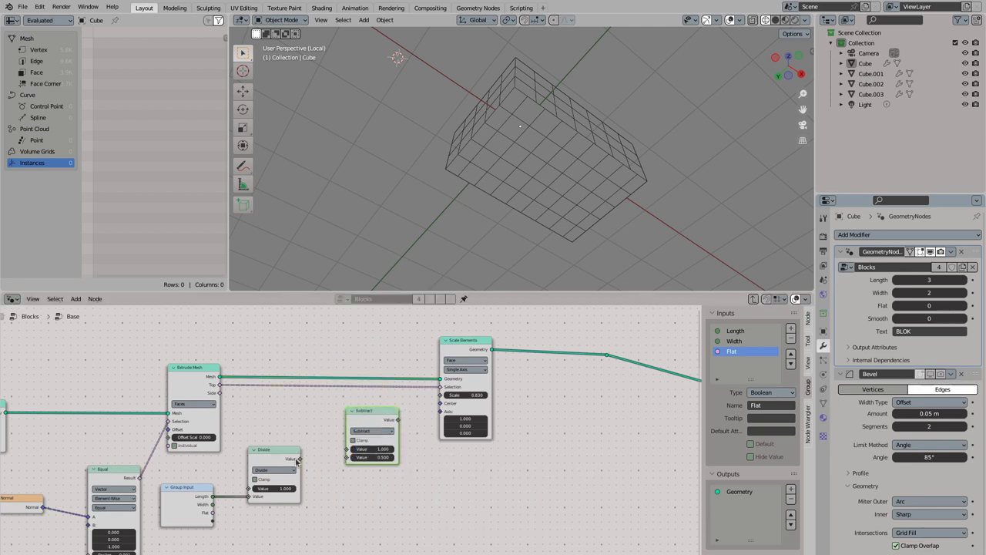
{"action": "left_click_drag", "start_coordinate": [299, 458], "coordinate": [347, 457]}
{"action": "left_click_drag", "start_coordinate": [398, 419], "coordinate": [445, 397]}
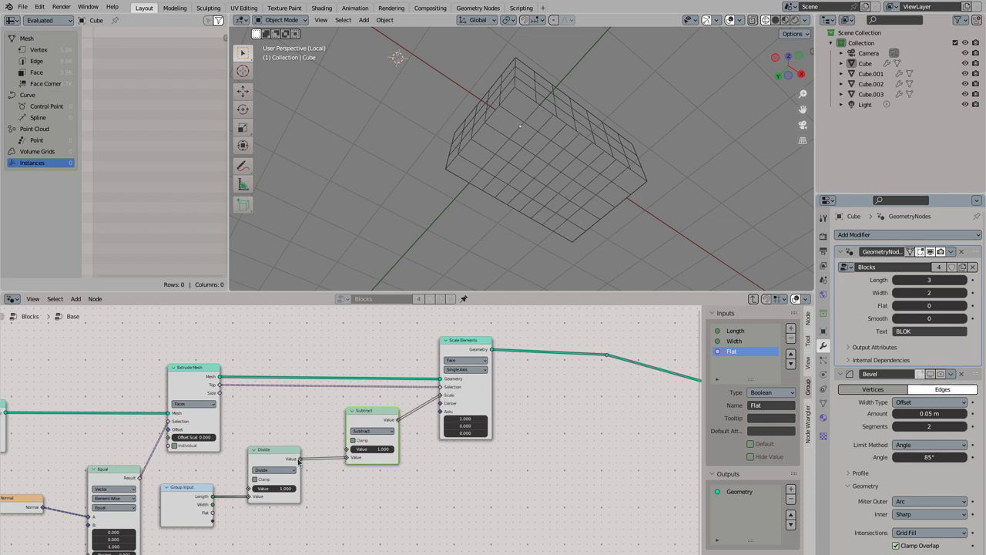
Step: Add a Multiply node on Divide's result feeding Subtract's second value, with factor 0.380
{"action": "mouse_move", "coordinate": [299, 459]}
{"action": "left_mouse_down"}
{"action": "mouse_move", "coordinate": [331, 433]}
{"action": "mouse_move", "coordinate": [326, 485]}
{"action": "mouse_move", "coordinate": [346, 456]}
{"action": "left_mouse_up"}
{"action": "type", "text": "mult"}
{"action": "key", "text": "Return"}
{"action": "left_click", "coordinate": [317, 441]}
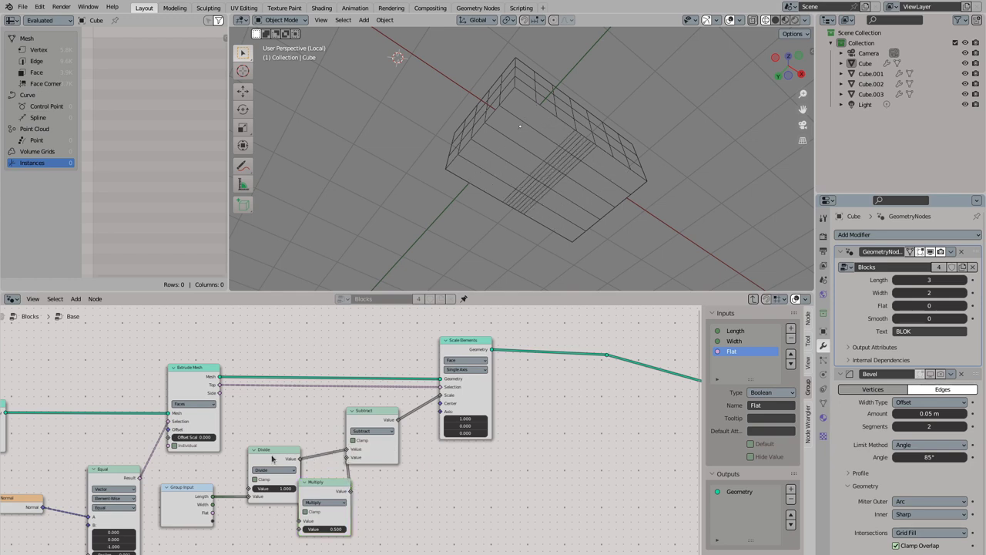
{"action": "left_click_drag", "start_coordinate": [273, 450], "coordinate": [248, 450]}
{"action": "left_click_drag", "start_coordinate": [324, 482], "coordinate": [318, 472]}
{"action": "right_click_drag", "start_coordinate": [357, 474], "coordinate": [348, 487], "text": "ctrl"}
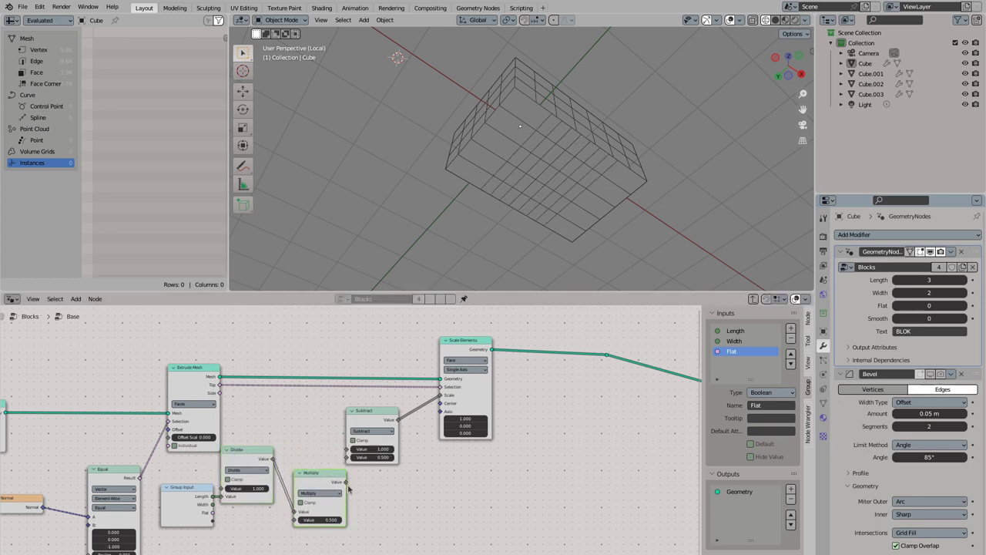
{"action": "key", "text": "ctrl+z"}
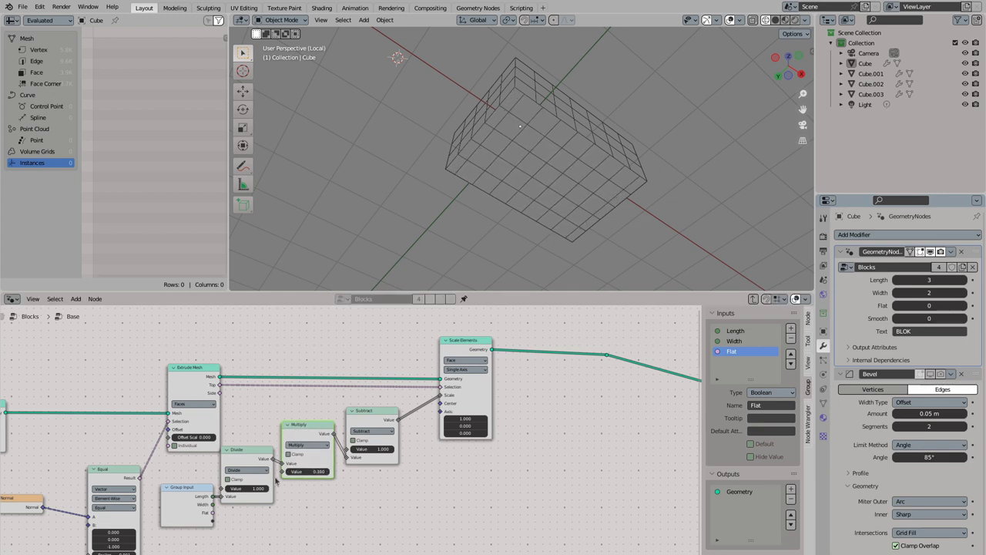
{"action": "key", "text": "ctrl+z"}
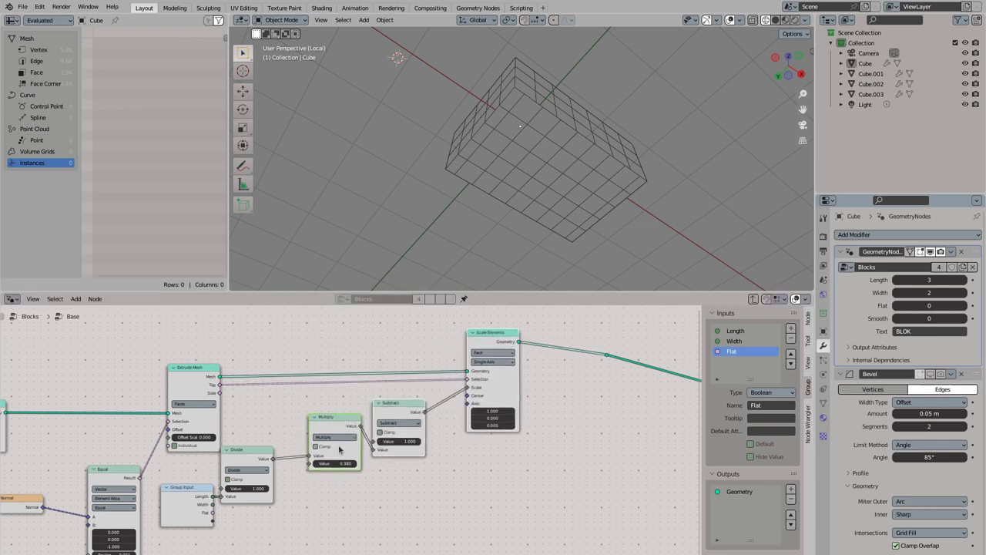
{"action": "double_click", "coordinate": [319, 463]}
{"action": "key", "text": "Return"}
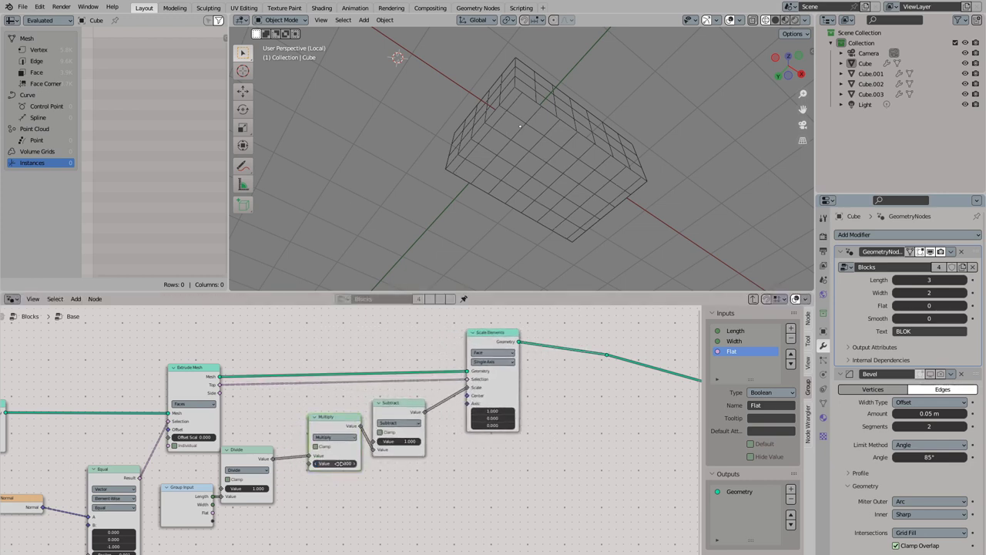
{"action": "scroll", "coordinate": [586, 356], "scroll_direction": "down", "scroll_amount": 2, "text": "ctrl"}
{"action": "scroll", "coordinate": [508, 387], "scroll_direction": "down", "scroll_amount": 2}
Step: Move Group Output right and chain a duplicate of the math chain and Scale Elements after the first
{"action": "scroll", "coordinate": [507, 388], "scroll_direction": "down", "scroll_amount": 2, "text": "ctrl"}
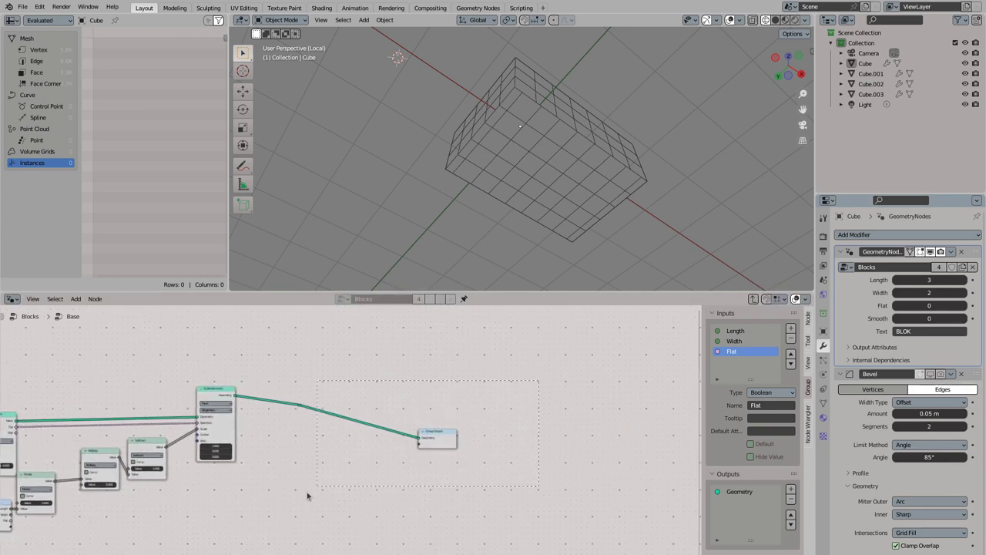
{"action": "key", "text": "g"}
{"action": "left_click", "coordinate": [471, 476]}
{"action": "scroll", "coordinate": [258, 429], "scroll_direction": "up", "scroll_amount": 4, "text": "ctrl"}
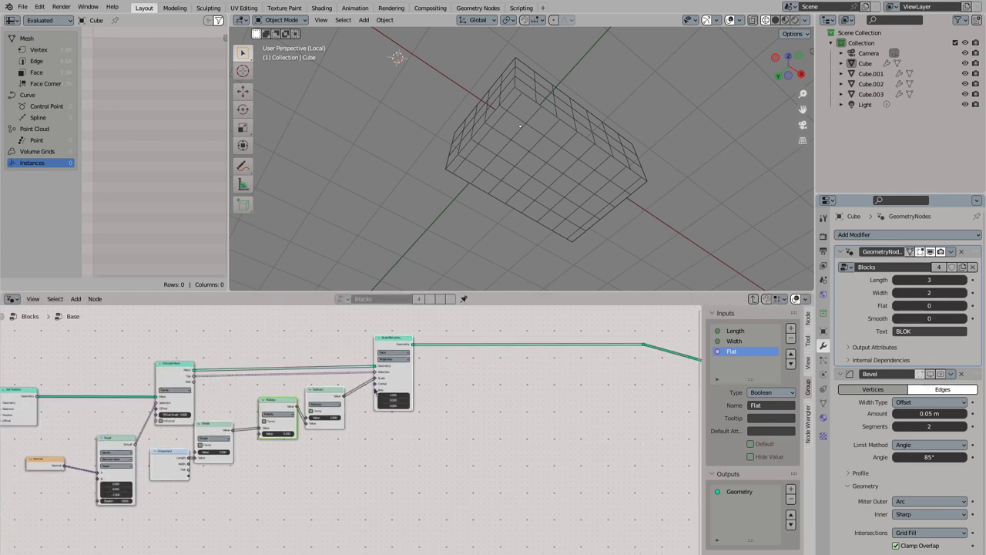
{"action": "key", "text": "shift+d"}
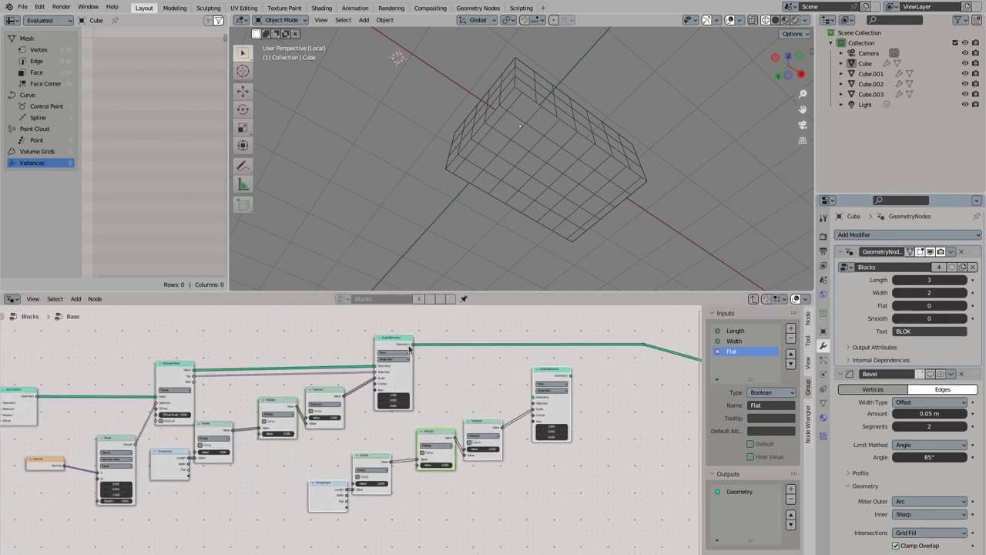
{"action": "mouse_move", "coordinate": [412, 344]}
{"action": "left_mouse_down"}
{"action": "mouse_move", "coordinate": [533, 396]}
{"action": "mouse_move", "coordinate": [646, 346]}
{"action": "left_mouse_up"}
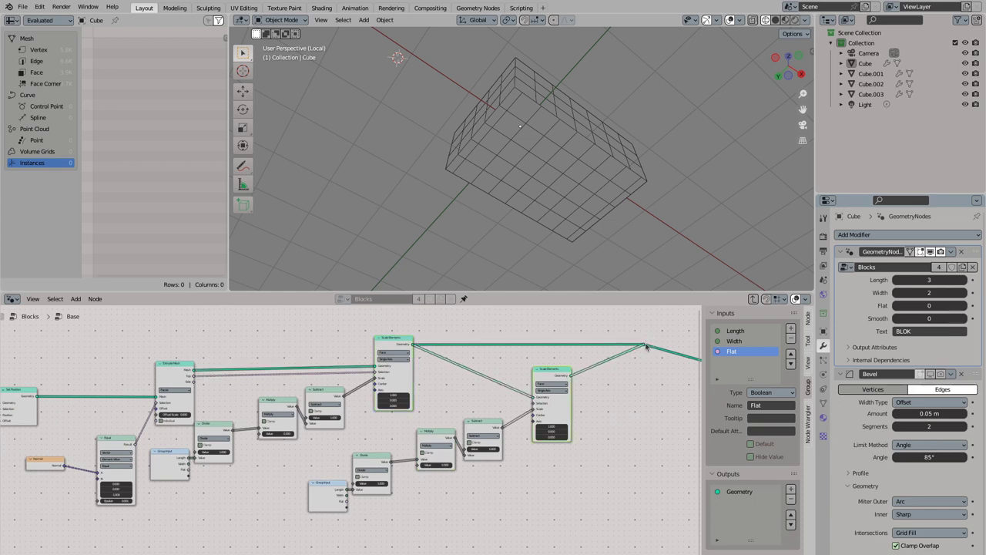
{"action": "left_click_drag", "start_coordinate": [554, 376], "coordinate": [552, 343]}
Step: Set the copy's scaling axis to 0, 1, 0 and connect Length to its Divide node
{"action": "scroll", "coordinate": [552, 344], "scroll_direction": "up", "scroll_amount": 2}
{"action": "double_click", "coordinate": [605, 388]}
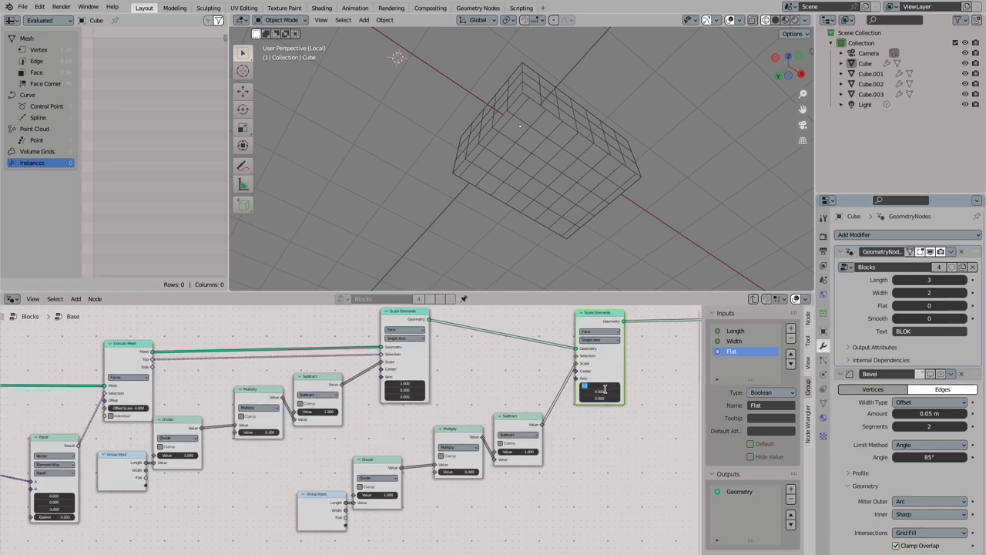
{"action": "type", "text": "0"}
{"action": "key", "text": "Tab"}
{"action": "type", "text": "1"}
{"action": "key", "text": "Return"}
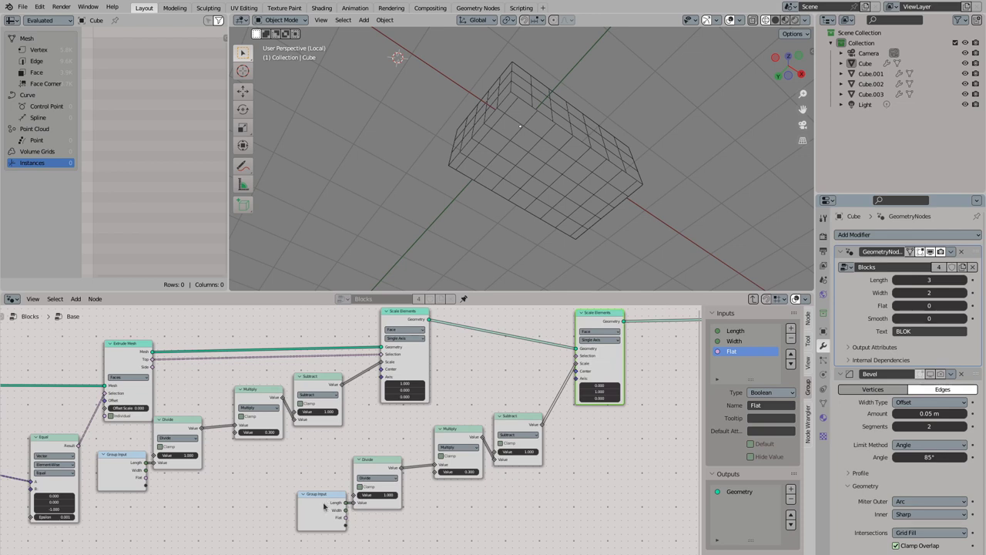
{"action": "mouse_move", "coordinate": [323, 506]}
{"action": "left_mouse_down"}
{"action": "mouse_move", "coordinate": [296, 506]}
{"action": "mouse_move", "coordinate": [355, 502]}
{"action": "left_mouse_up"}
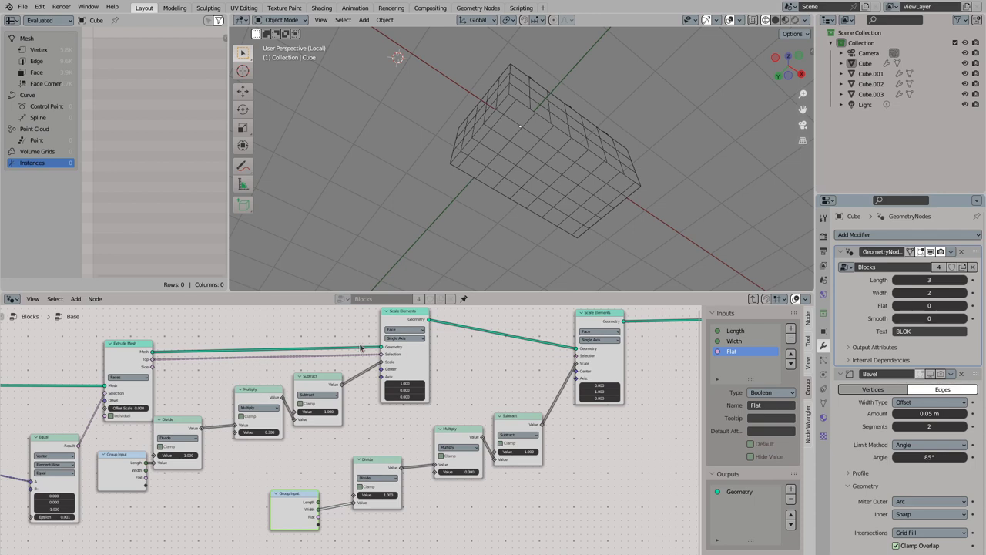
Step: Route the Top selection into the second Scale Elements node's Selection
{"action": "right_click_drag", "start_coordinate": [347, 365], "coordinate": [347, 348], "text": "shift"}
{"action": "left_click_drag", "start_coordinate": [348, 355], "coordinate": [576, 355]}
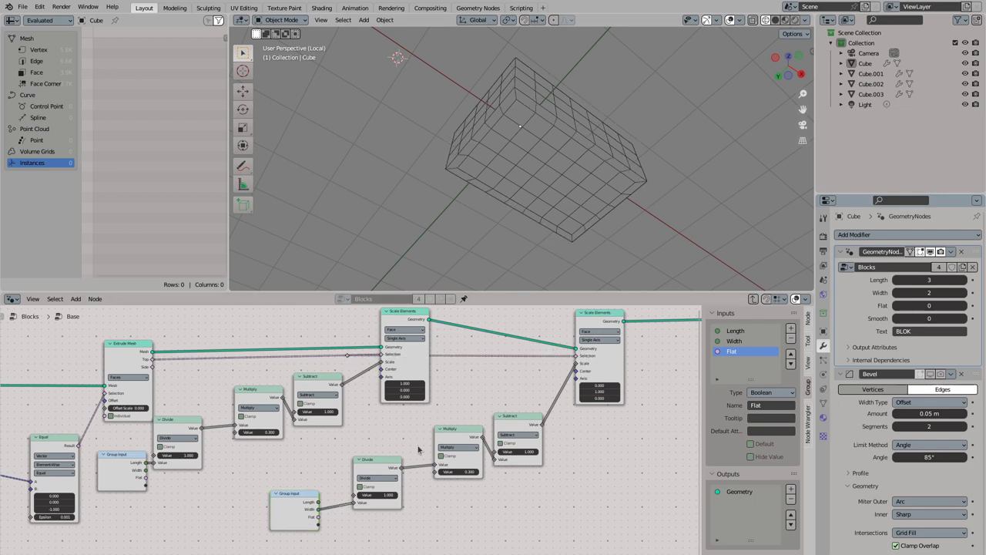
{"action": "key", "text": "shift+a"}
Step: Add a Value node set to 0.290 feeding the lower Multiply node's second input
{"action": "type", "text": "value"}
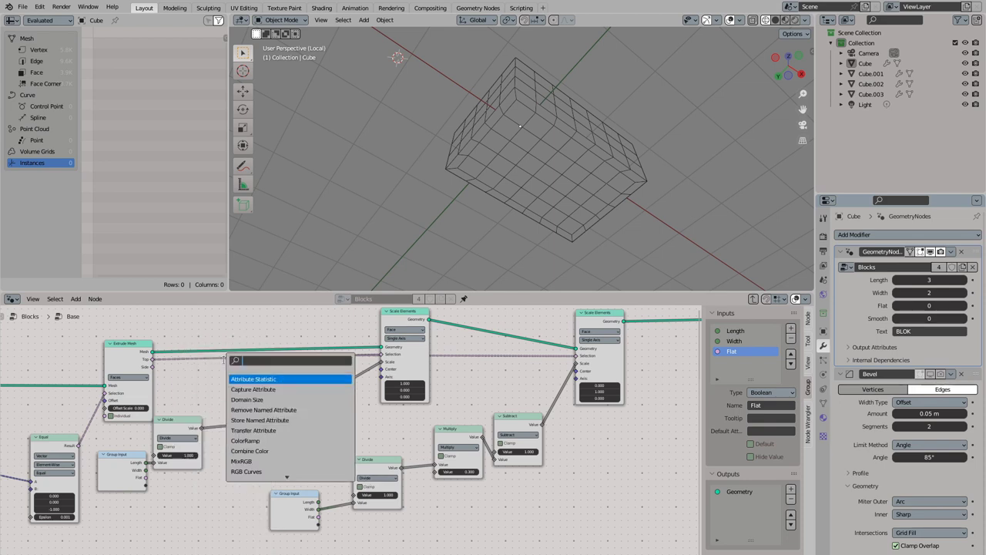
{"action": "key", "text": "Return"}
{"action": "left_click", "coordinate": [215, 463]}
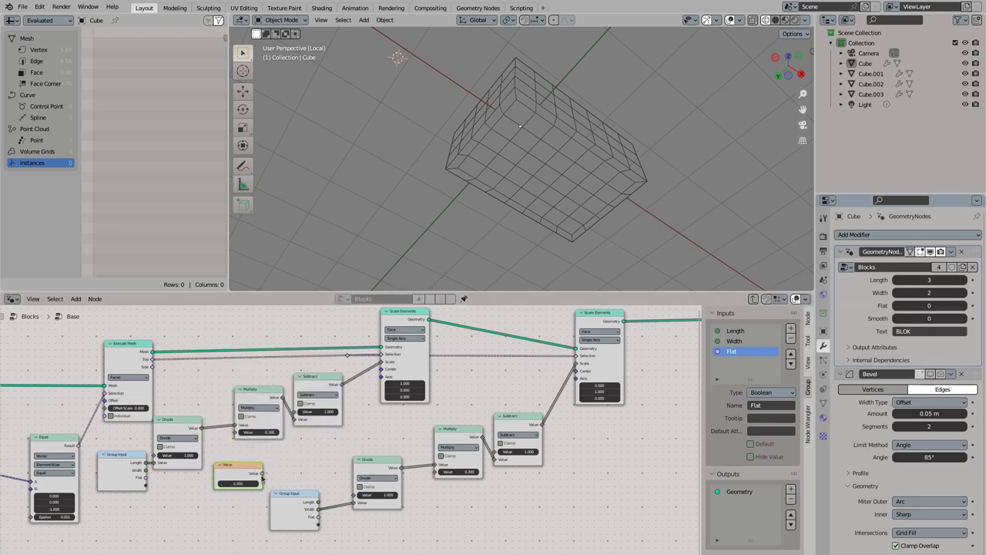
{"action": "left_click_drag", "start_coordinate": [261, 474], "coordinate": [234, 437]}
{"action": "left_click_drag", "start_coordinate": [236, 437], "coordinate": [235, 432]}
{"action": "key", "text": "Escape"}
{"action": "left_click_drag", "start_coordinate": [260, 473], "coordinate": [435, 472]}
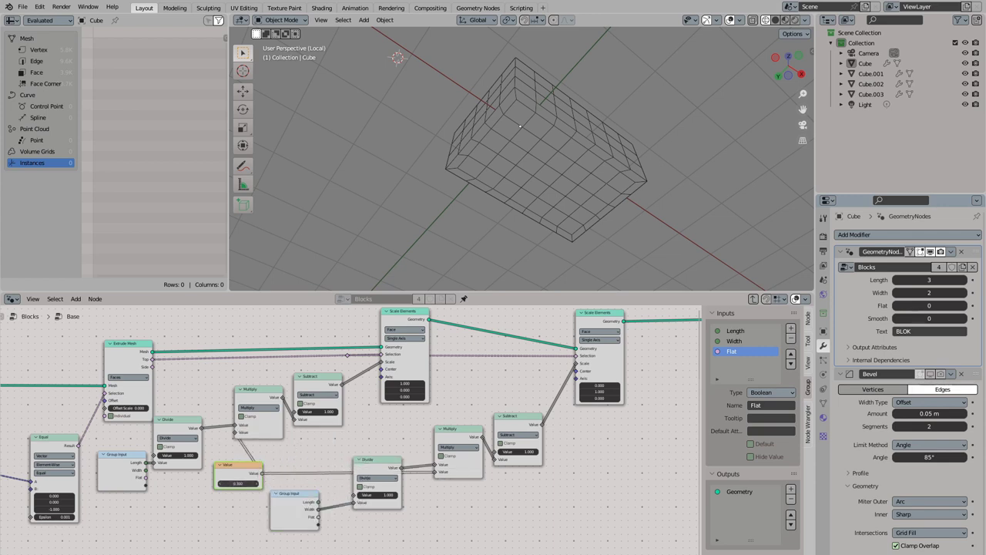
{"action": "left_click_drag", "start_coordinate": [238, 483], "coordinate": [231, 483]}
Step: Check the updated cube and move the Group Output node further right
{"action": "mouse_move", "coordinate": [597, 236]}
{"action": "middle_mouse_down"}
{"action": "mouse_move", "coordinate": [457, 228]}
{"action": "mouse_move", "coordinate": [463, 251]}
{"action": "mouse_move", "coordinate": [473, 195]}
{"action": "middle_mouse_up"}
{"action": "middle_click_drag", "start_coordinate": [554, 367], "coordinate": [430, 397]}
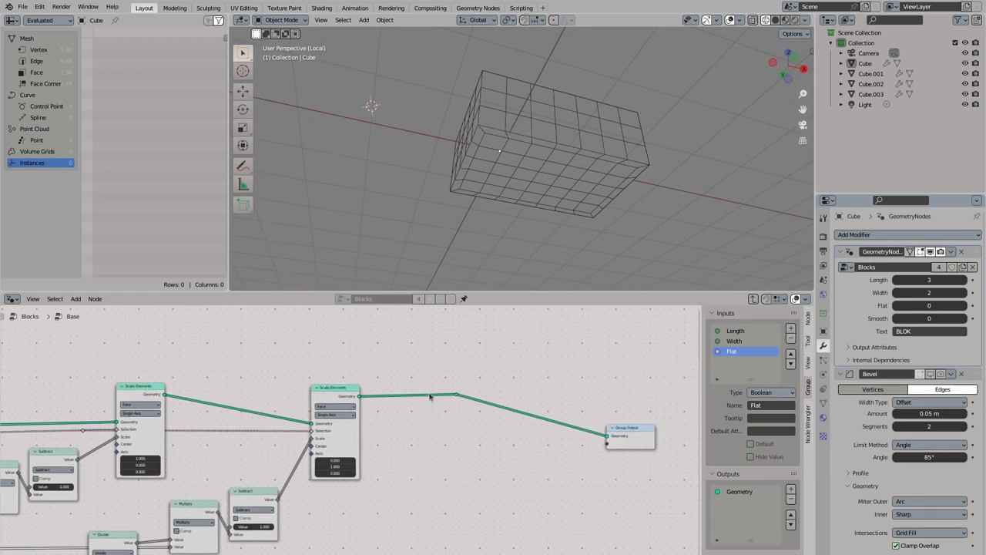
{"action": "left_click_drag", "start_coordinate": [628, 429], "coordinate": [683, 397]}
{"action": "left_click_drag", "start_coordinate": [455, 394], "coordinate": [552, 394]}
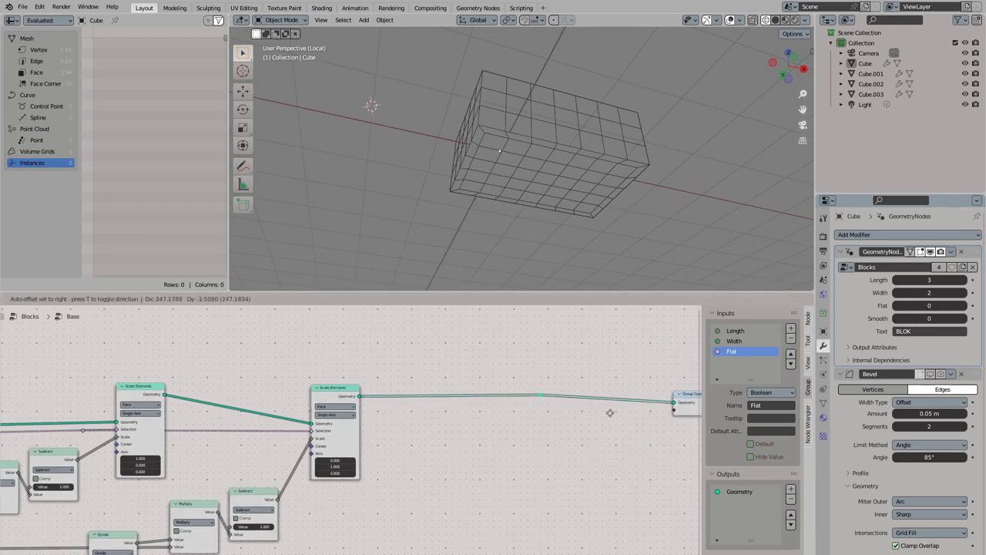
{"action": "key", "text": "shift+a"}
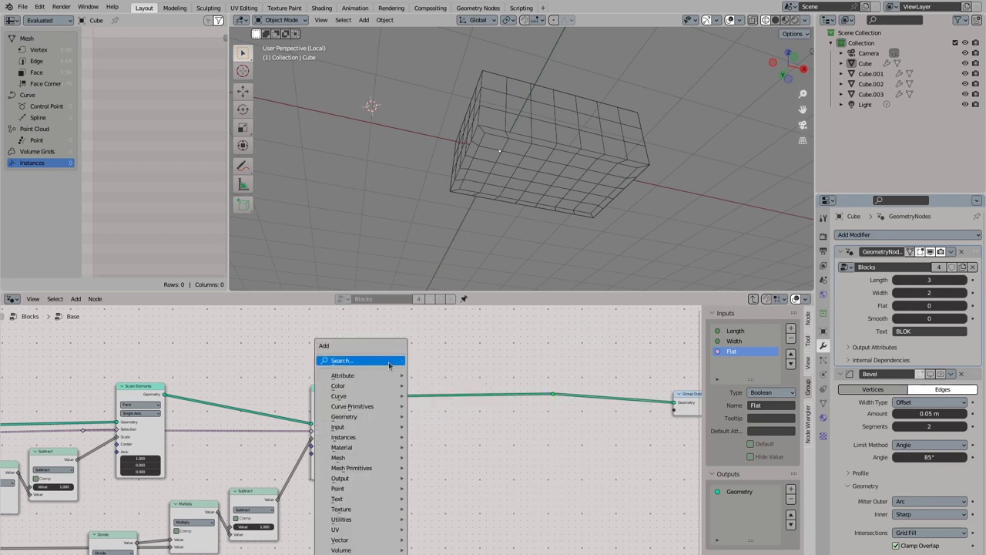
Step: Insert Extrude Mesh on the output link, fed by the face selection, Individual off, offset scale adjusted
{"action": "type", "text": "extrud"}
{"action": "key", "text": "Return"}
{"action": "left_click", "coordinate": [440, 378]}
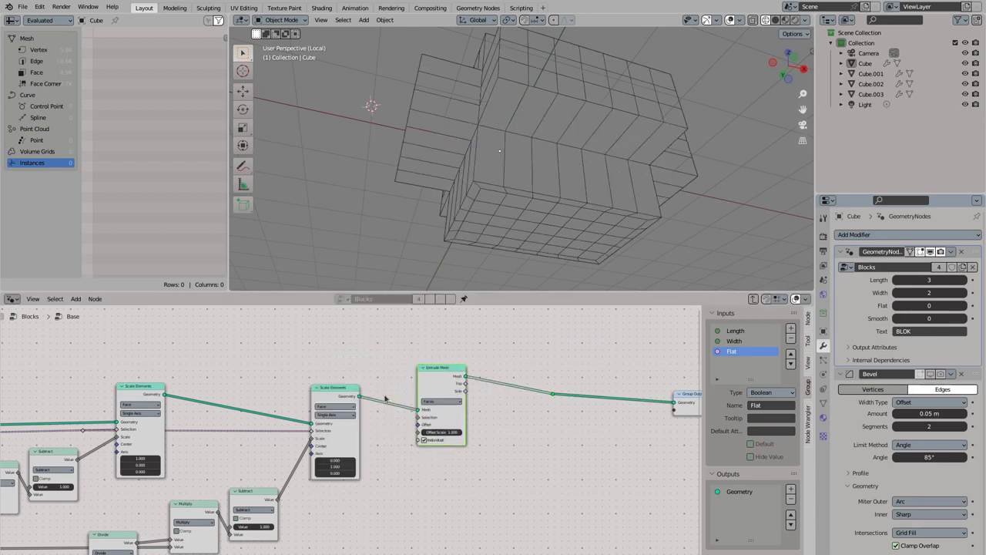
{"action": "middle_click_drag", "start_coordinate": [273, 438], "coordinate": [372, 426]}
{"action": "mouse_move", "coordinate": [411, 417]}
{"action": "left_mouse_down"}
{"action": "mouse_move", "coordinate": [522, 406]}
{"action": "mouse_move", "coordinate": [531, 419]}
{"action": "left_mouse_up"}
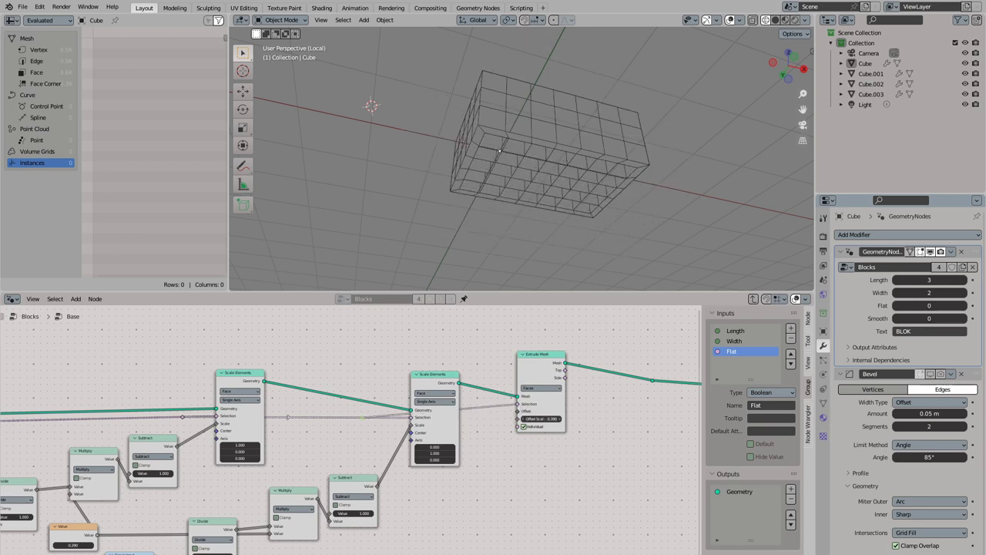
{"action": "left_click", "coordinate": [539, 427]}
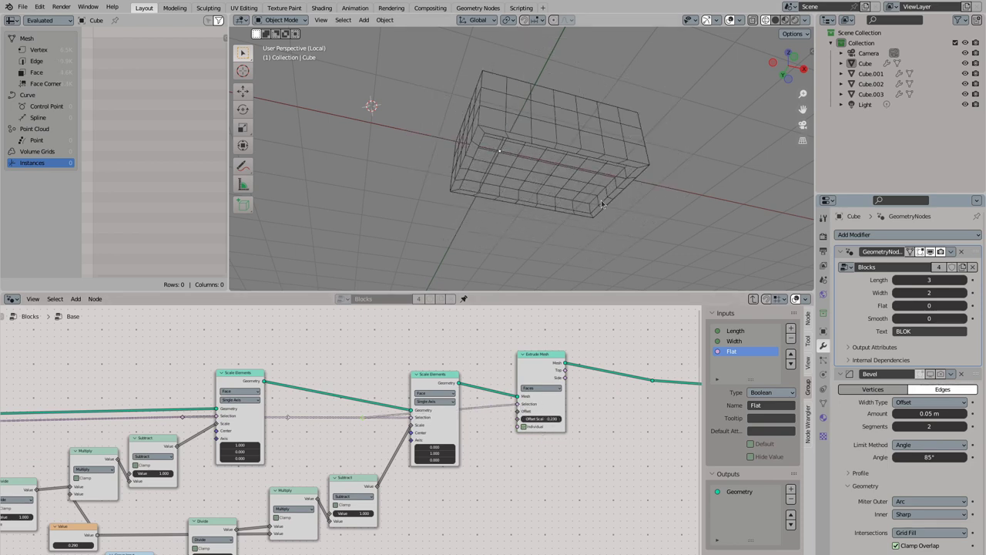
{"action": "key", "text": "KP_1"}
{"action": "scroll", "coordinate": [550, 196], "scroll_direction": "up", "scroll_amount": 2}
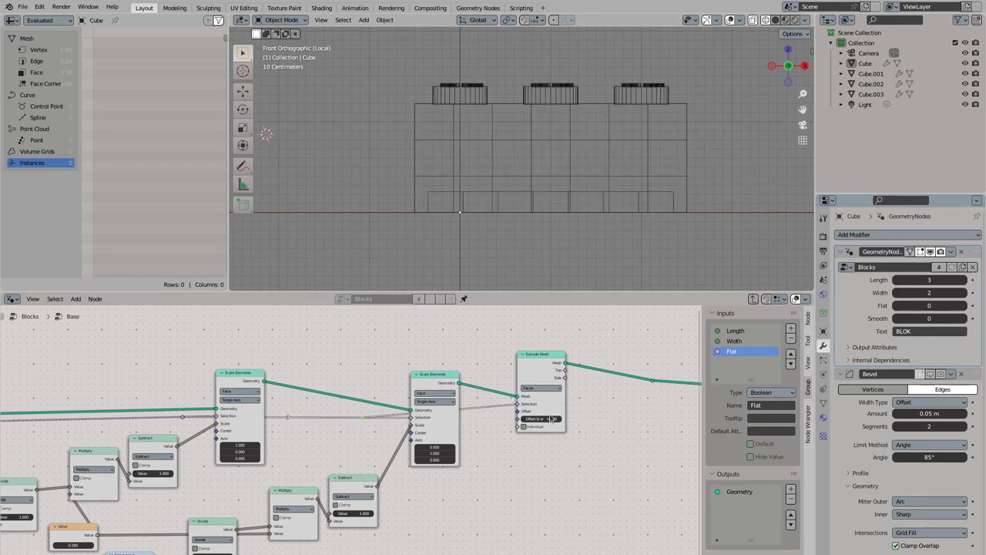
{"action": "left_click_drag", "start_coordinate": [551, 418], "coordinate": [570, 418]}
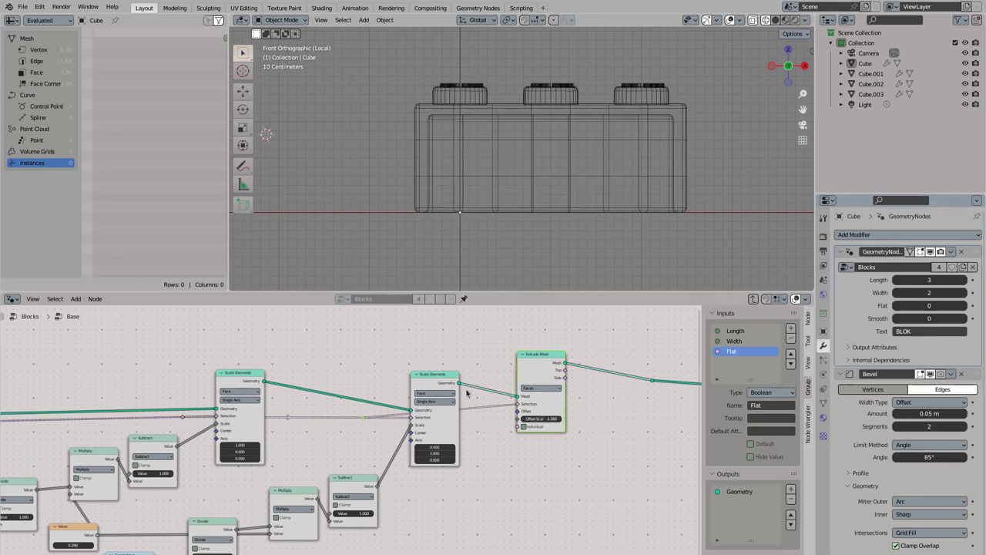
Step: Inspect the hollow underside in solid and material preview, then return to front see-through wireframe
{"action": "mouse_move", "coordinate": [526, 175]}
{"action": "middle_mouse_down"}
{"action": "mouse_move", "coordinate": [515, 194]}
{"action": "mouse_move", "coordinate": [509, 165]}
{"action": "mouse_move", "coordinate": [578, 154]}
{"action": "middle_mouse_up"}
{"action": "left_click", "coordinate": [777, 20]}
{"action": "left_click", "coordinate": [785, 20]}
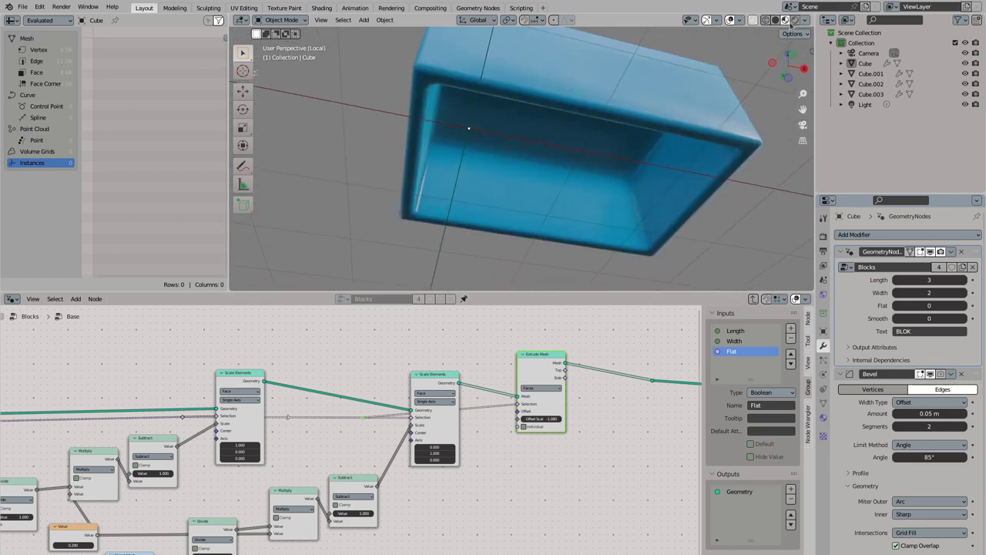
{"action": "mouse_move", "coordinate": [424, 152]}
{"action": "middle_mouse_down"}
{"action": "mouse_move", "coordinate": [629, 132]}
{"action": "mouse_move", "coordinate": [633, 112]}
{"action": "mouse_move", "coordinate": [571, 191]}
{"action": "mouse_move", "coordinate": [607, 103]}
{"action": "mouse_move", "coordinate": [625, 97]}
{"action": "middle_mouse_up"}
{"action": "key", "text": "KP_1"}
{"action": "left_click", "coordinate": [776, 20]}
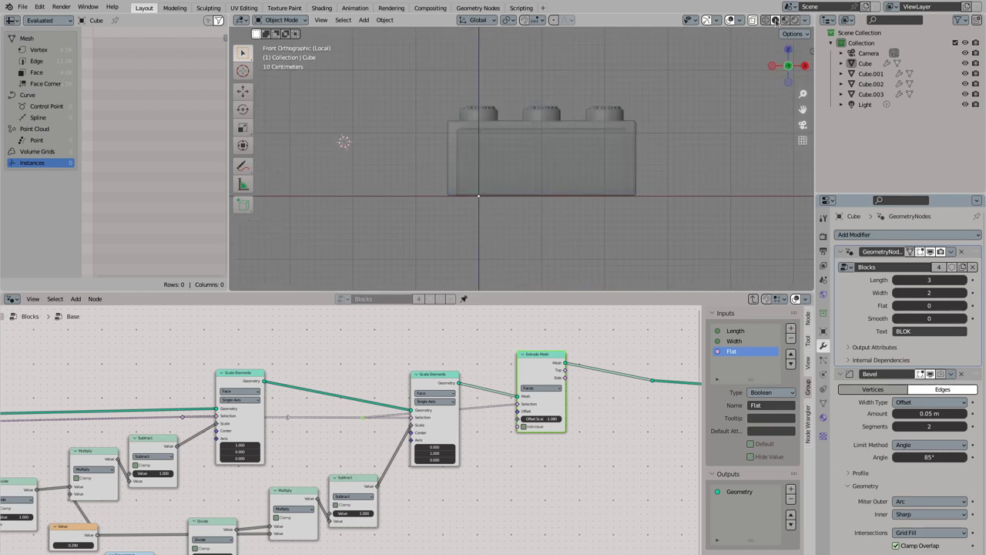
{"action": "left_click", "coordinate": [768, 20]}
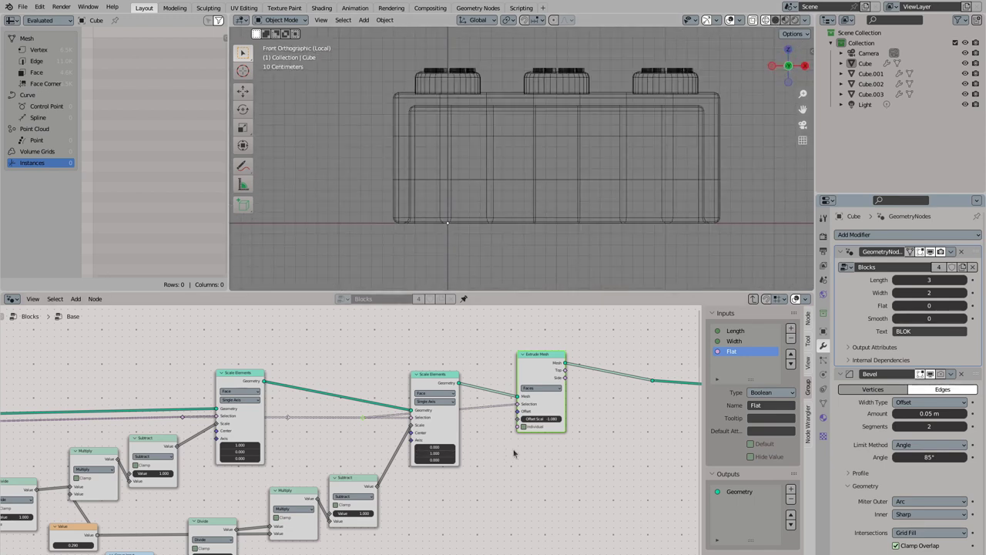
{"action": "key", "text": "shift+a"}
{"action": "left_click", "coordinate": [468, 359]}
Step: Add a Float Switch driven by the Flat input, feeding Extrude Mesh's Offset Scale
{"action": "type", "text": "swit"}
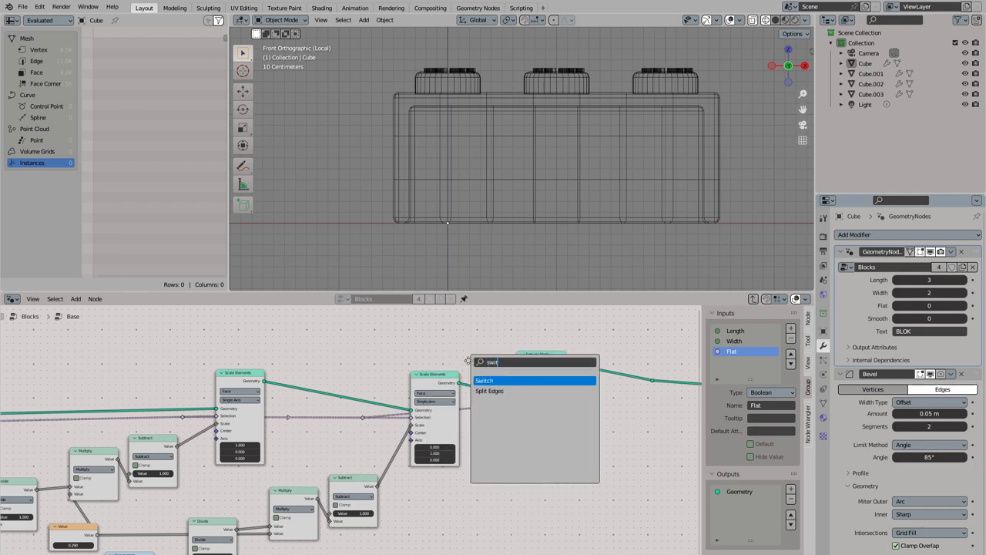
{"action": "key", "text": "Return"}
{"action": "scroll", "coordinate": [508, 377], "scroll_direction": "up", "scroll_amount": 1}
{"action": "left_click", "coordinate": [510, 385]}
{"action": "left_click", "coordinate": [503, 373]}
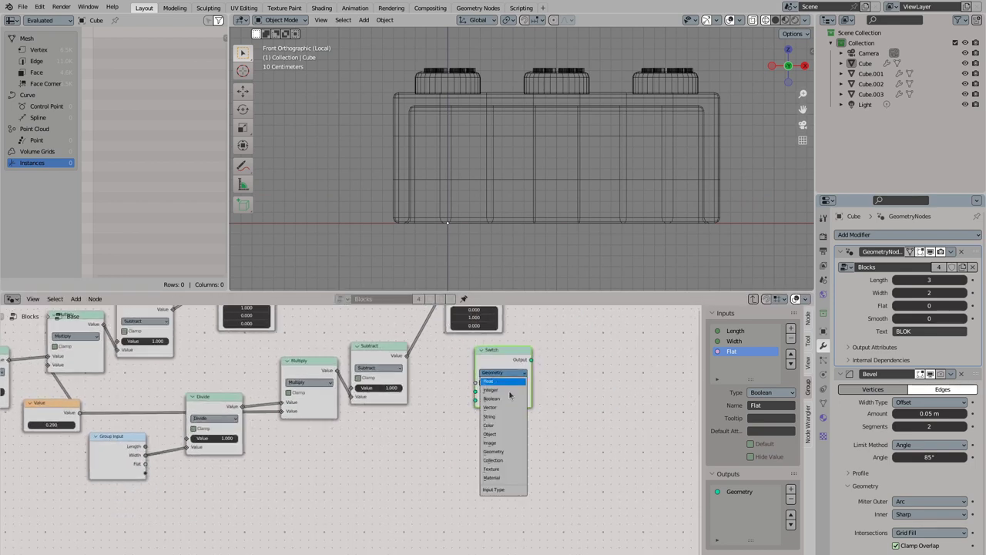
{"action": "left_click", "coordinate": [500, 381]}
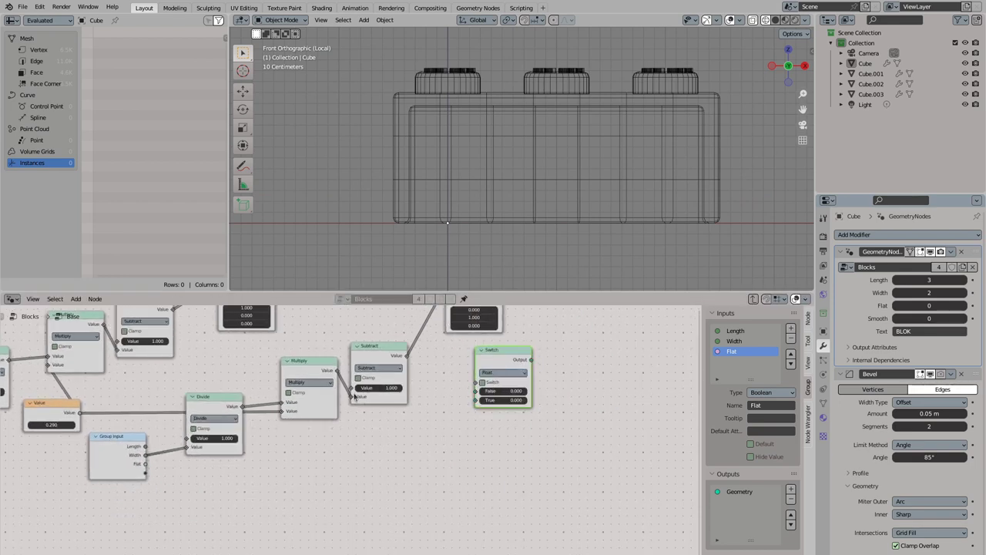
{"action": "left_click_drag", "start_coordinate": [145, 464], "coordinate": [475, 382]}
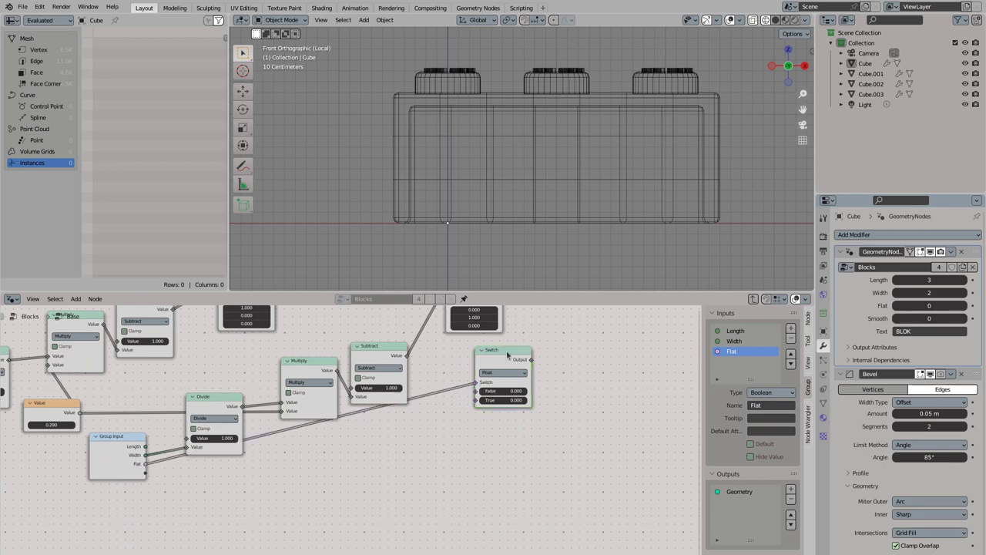
{"action": "middle_click_drag", "start_coordinate": [478, 386], "coordinate": [353, 530]}
{"action": "left_click_drag", "start_coordinate": [404, 478], "coordinate": [472, 389]}
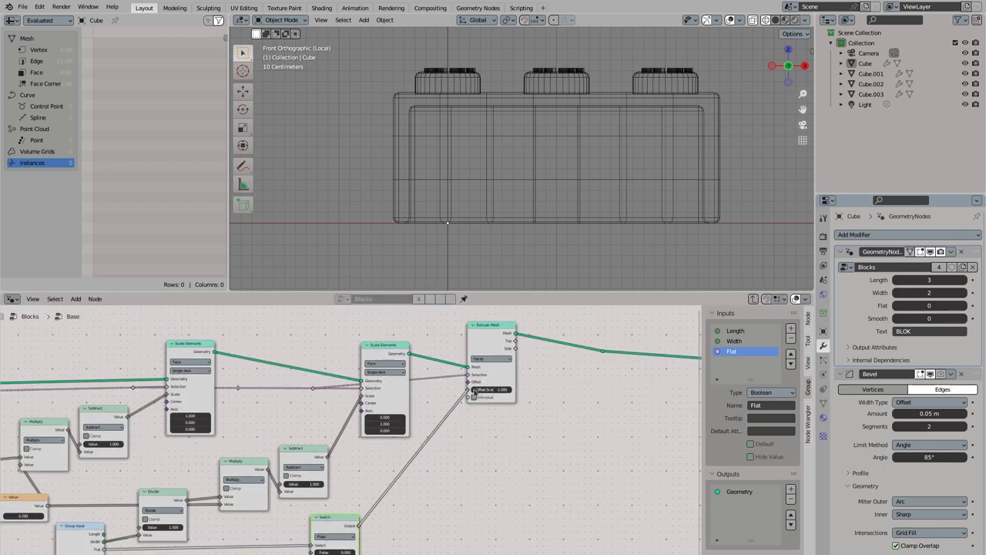
{"action": "middle_click_drag", "start_coordinate": [431, 454], "coordinate": [454, 379]}
Step: Set the Switch's False value to -1.1 and True to -0.2, testing Flat on and off
{"action": "left_click_drag", "start_coordinate": [362, 487], "coordinate": [385, 487]}
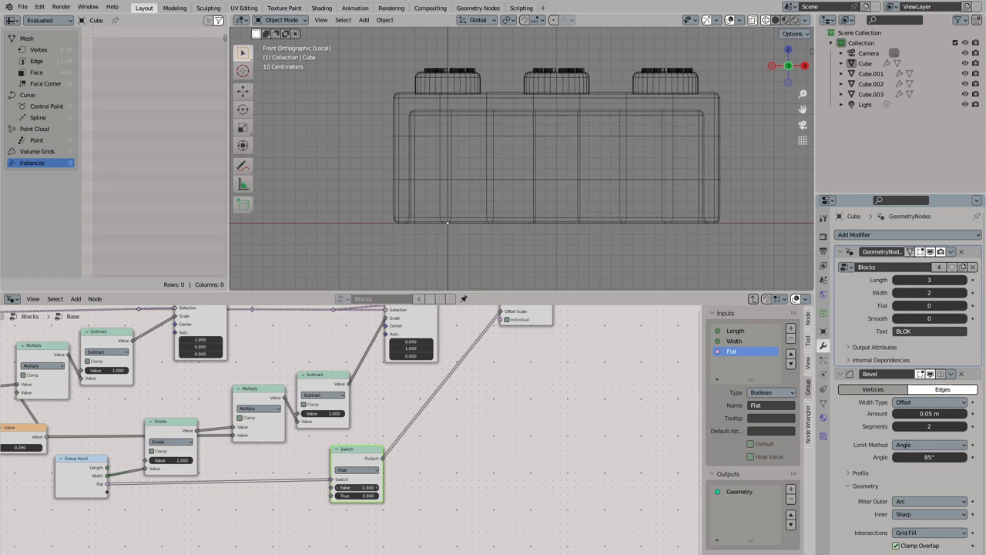
{"action": "left_click", "coordinate": [371, 487]}
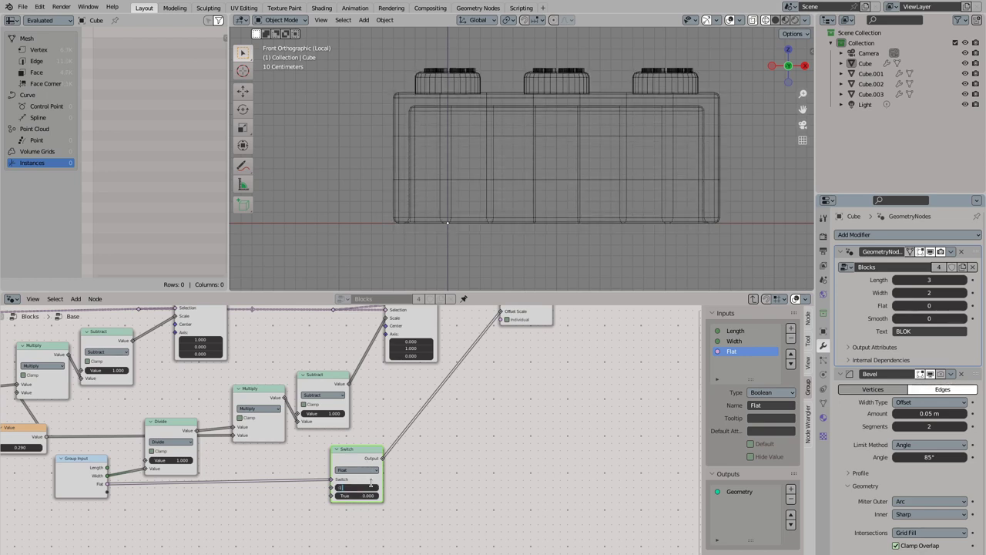
{"action": "type", "text": "-1.1"}
{"action": "key", "text": "Return"}
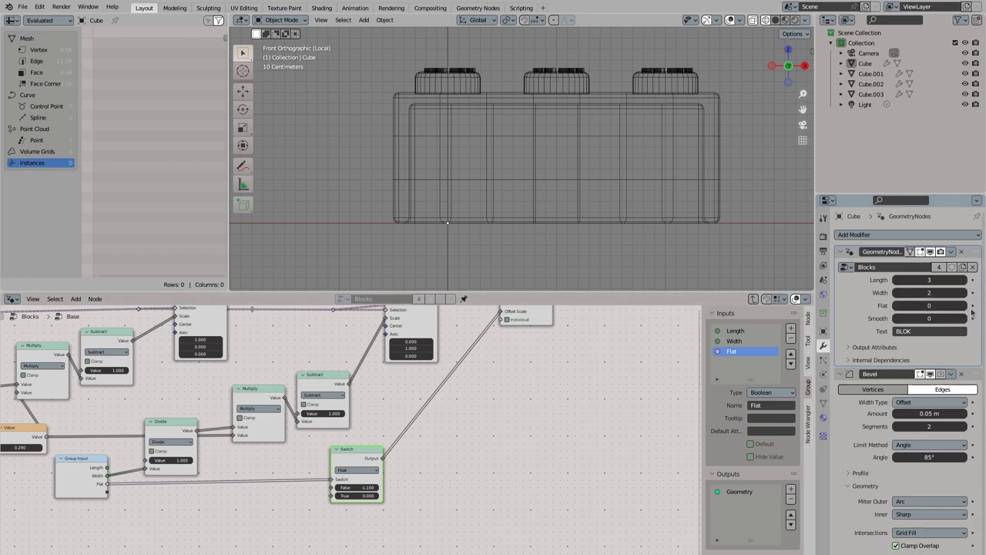
{"action": "left_click", "coordinate": [963, 305]}
{"action": "left_click_drag", "start_coordinate": [362, 495], "coordinate": [332, 495]}
{"action": "left_click", "coordinate": [359, 496]}
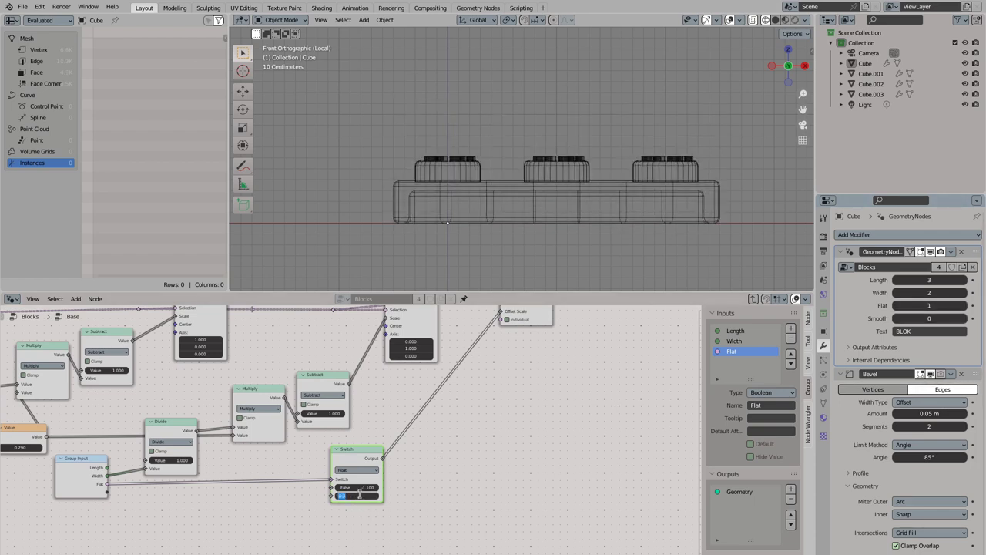
{"action": "type", "text": "-0.2"}
{"action": "key", "text": "Return"}
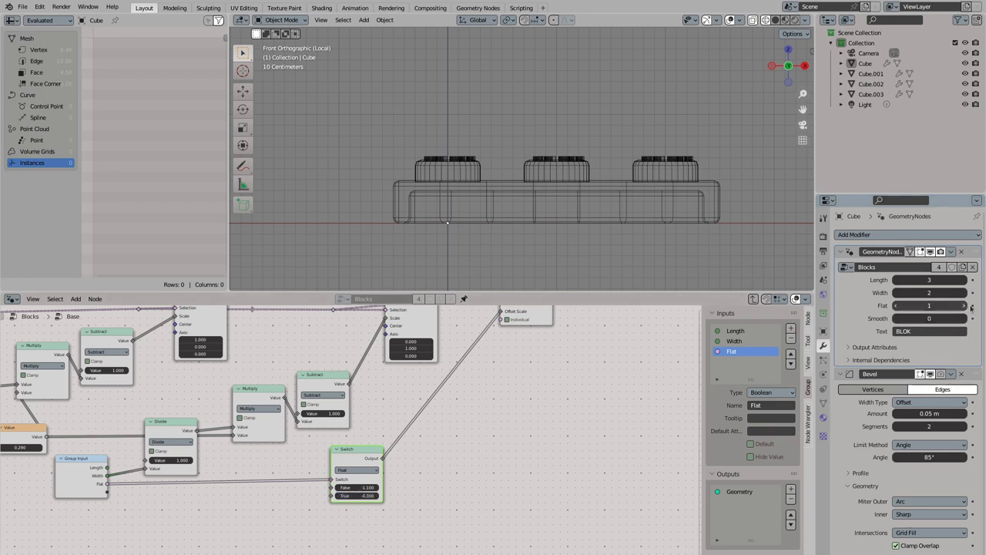
{"action": "left_click", "coordinate": [897, 305]}
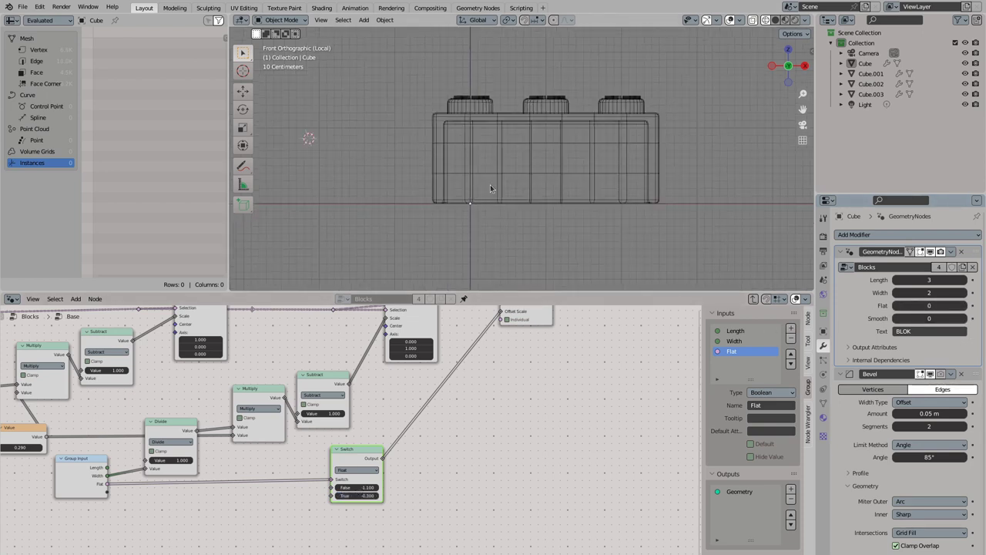
{"action": "middle_click_drag", "start_coordinate": [491, 192], "coordinate": [554, 137]}
{"action": "middle_click_drag", "start_coordinate": [585, 90], "coordinate": [548, 203]}
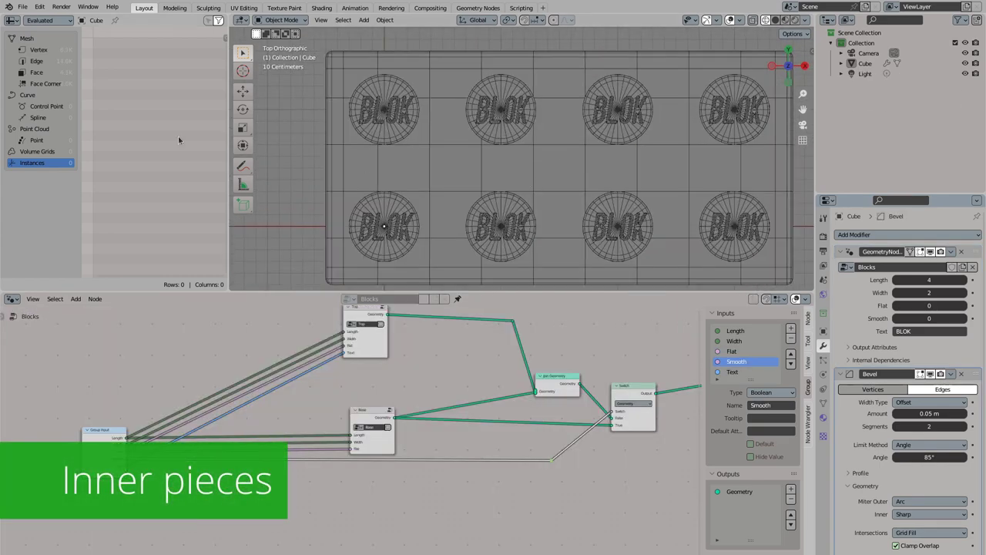
{"action": "left_click_drag", "start_coordinate": [243, 166], "coordinate": [286, 168]}
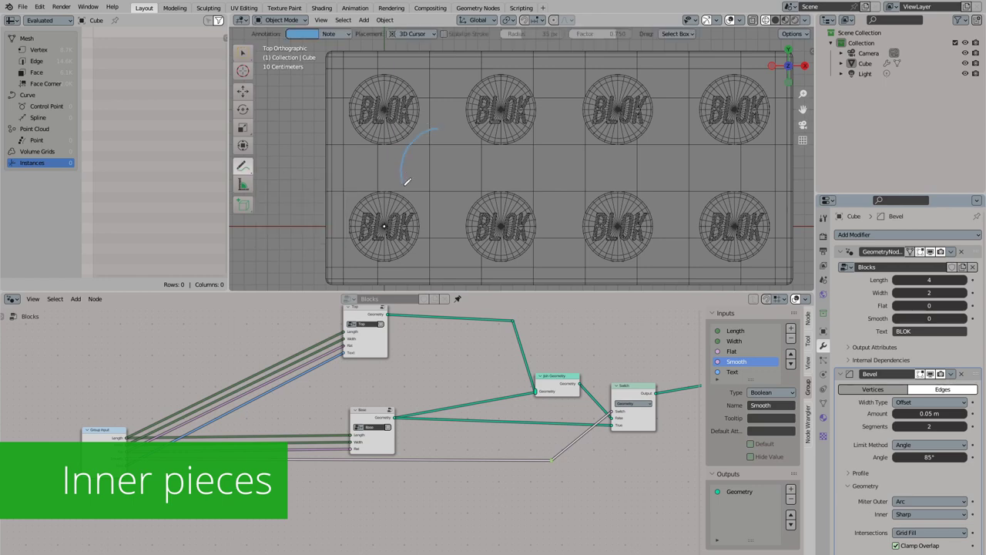
{"action": "left_click_drag", "start_coordinate": [528, 169], "coordinate": [532, 166]}
{"action": "middle_click_drag", "start_coordinate": [677, 135], "coordinate": [621, 136], "text": "shift"}
{"action": "left_click_drag", "start_coordinate": [621, 136], "coordinate": [594, 182]}
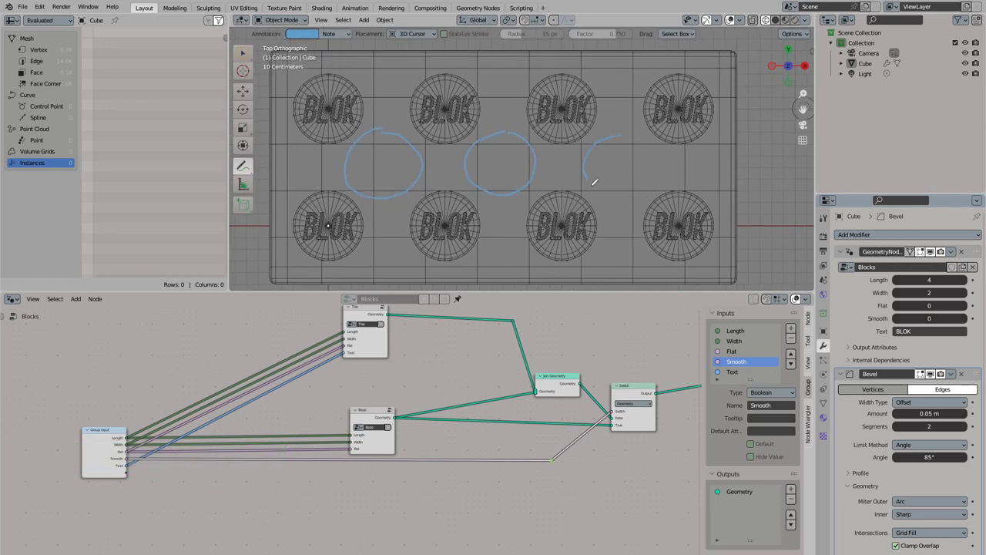
{"action": "scroll", "coordinate": [507, 191], "scroll_direction": "down", "scroll_amount": 4}
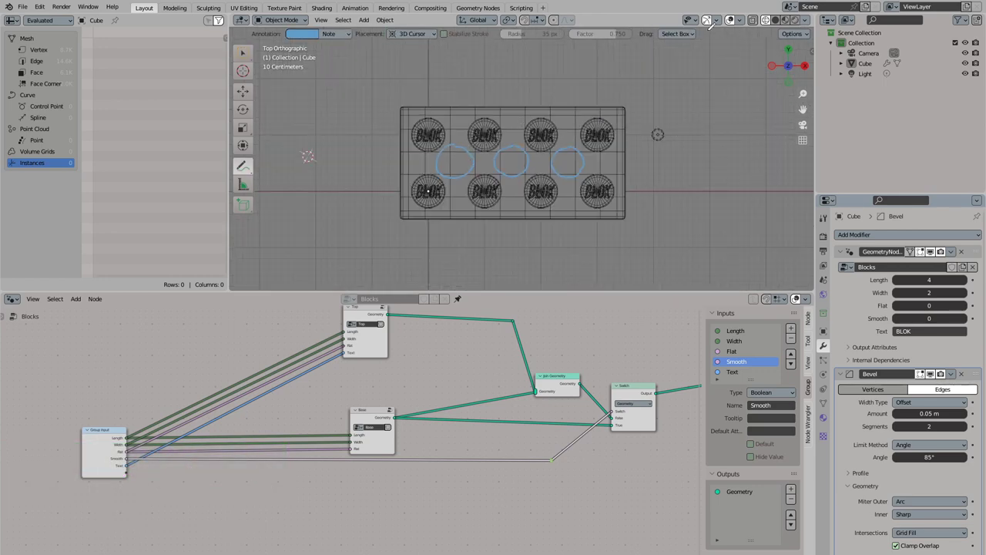
{"action": "mouse_move", "coordinate": [680, 115]}
{"action": "middle_mouse_down"}
{"action": "mouse_move", "coordinate": [632, 100]}
{"action": "mouse_move", "coordinate": [586, 108]}
{"action": "middle_mouse_up"}
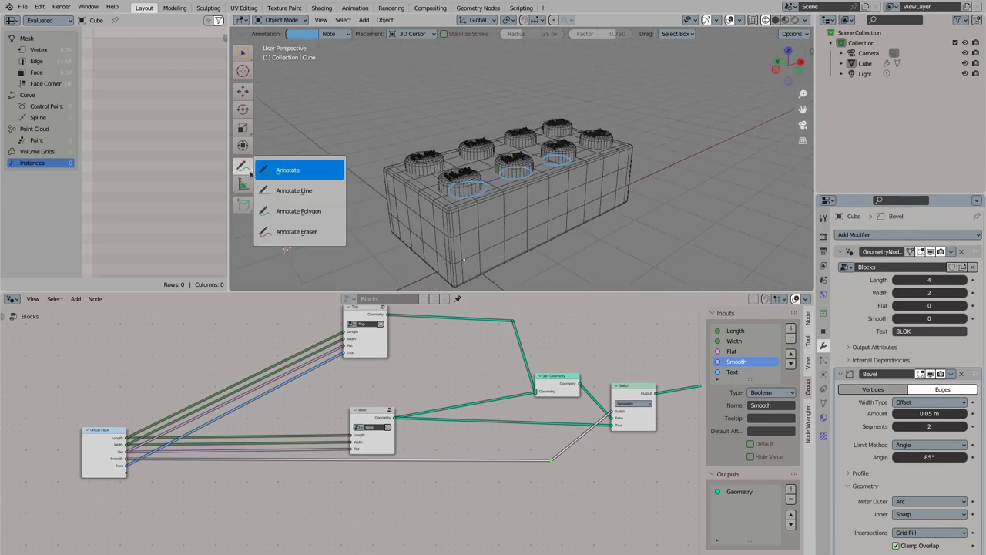
{"action": "left_click_drag", "start_coordinate": [243, 166], "coordinate": [292, 232]}
{"action": "left_click_drag", "start_coordinate": [497, 165], "coordinate": [565, 165]}
{"action": "key", "text": "w"}
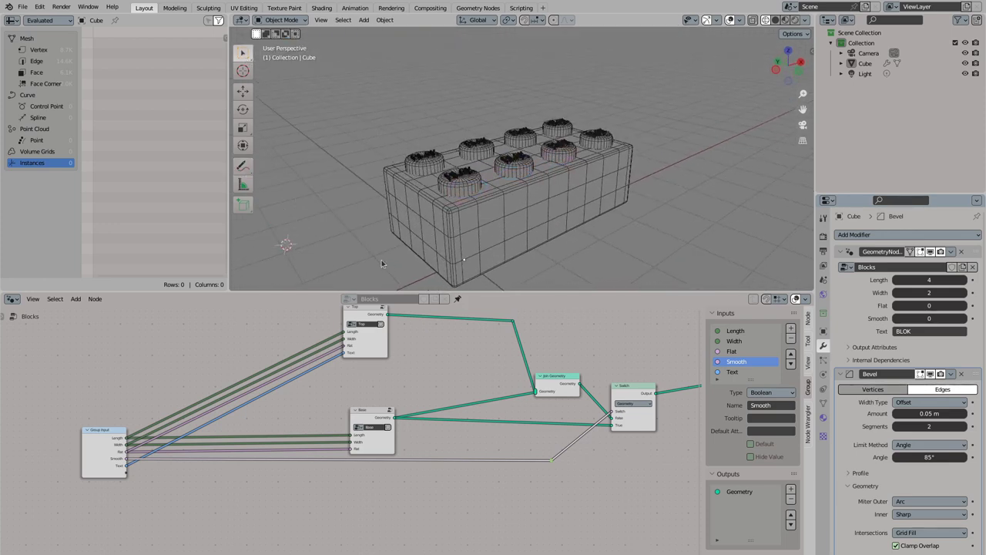
Step: Add a Grid node and place it below the Base node
{"action": "middle_click_drag", "start_coordinate": [382, 264], "coordinate": [381, 219], "text": "shift"}
{"action": "middle_click_drag", "start_coordinate": [346, 431], "coordinate": [364, 379]}
{"action": "scroll", "coordinate": [293, 385], "scroll_direction": "up", "scroll_amount": 1}
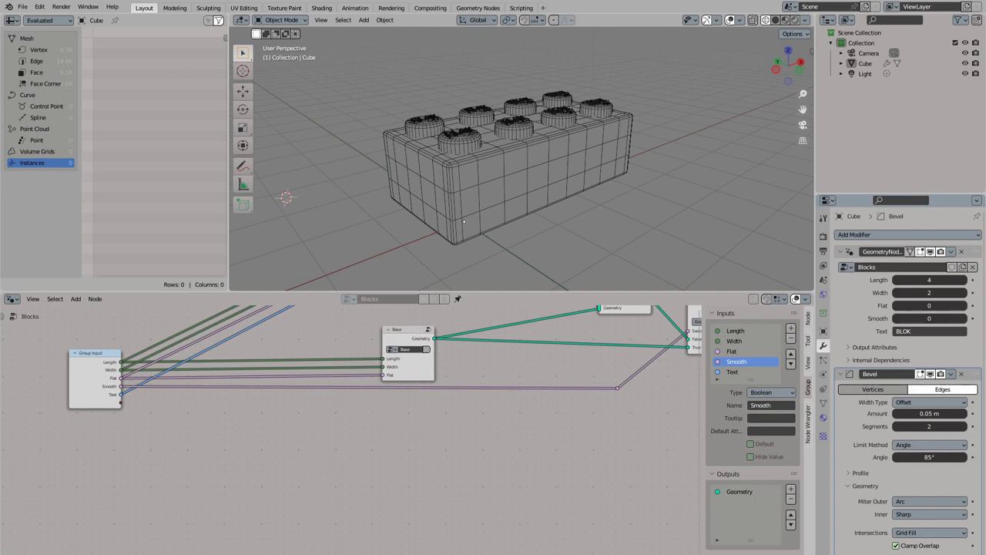
{"action": "middle_click_drag", "start_coordinate": [285, 320], "coordinate": [292, 358]}
{"action": "key", "text": "shift+a"}
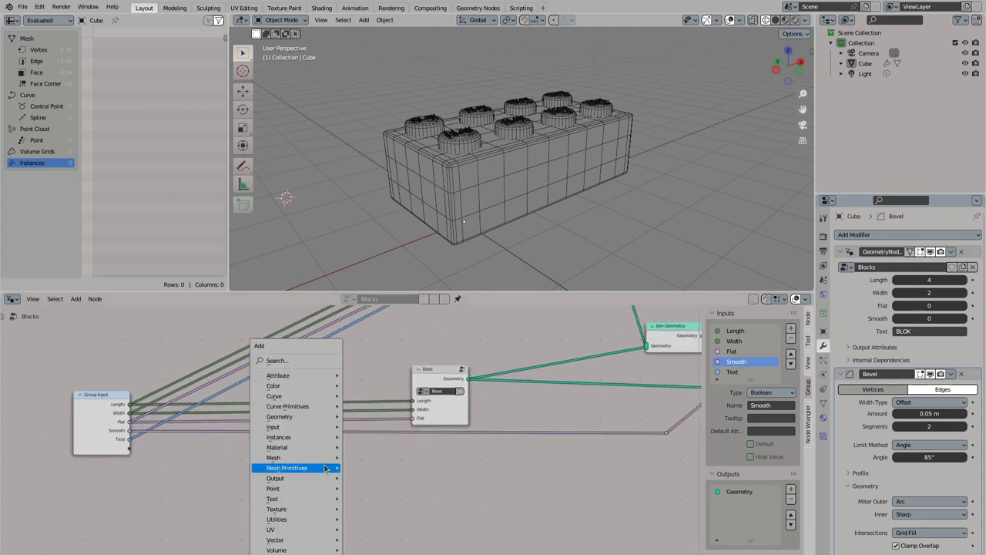
{"action": "type", "text": "g"}
{"action": "key", "text": "Return"}
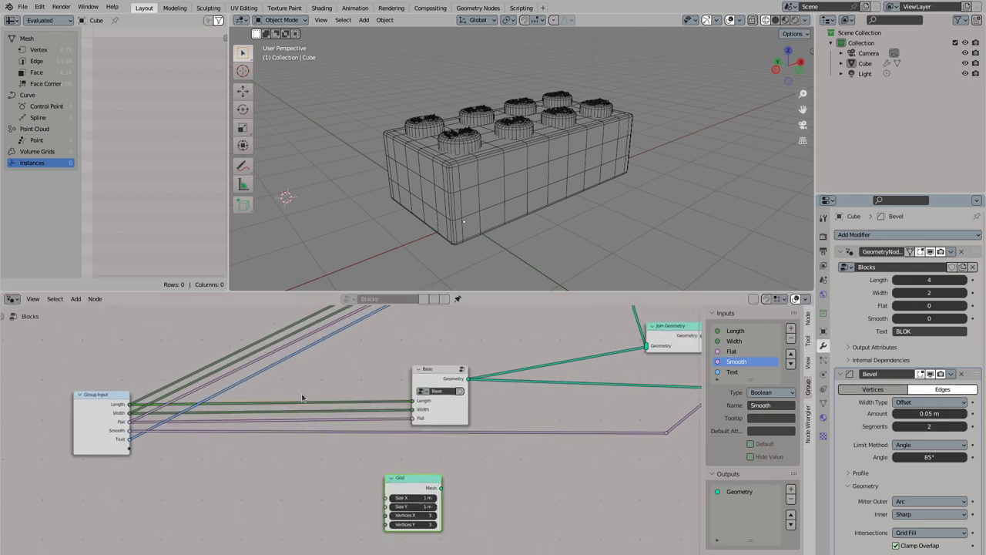
{"action": "scroll", "coordinate": [303, 416], "scroll_direction": "down", "scroll_amount": 2}
{"action": "middle_click_drag", "start_coordinate": [411, 455], "coordinate": [219, 455]}
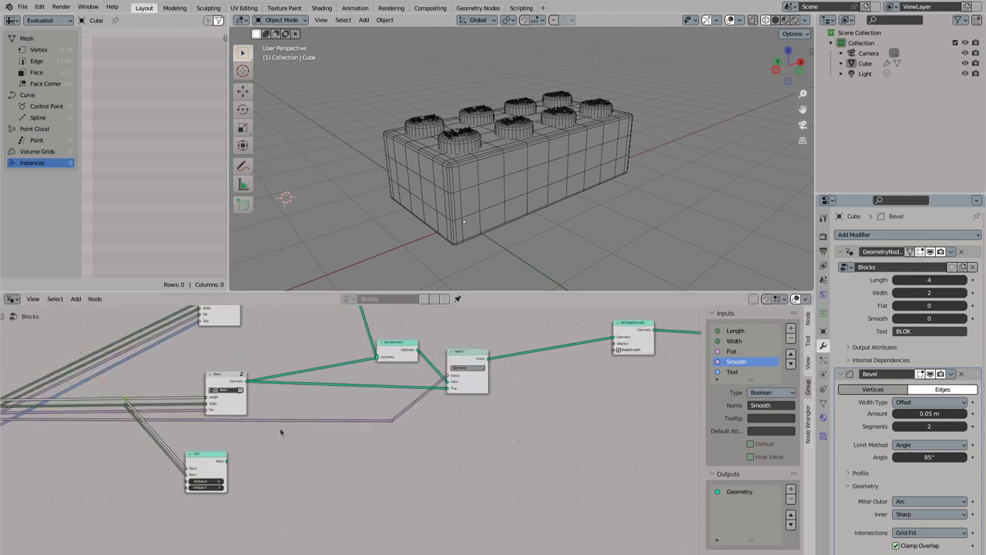
{"action": "left_click_drag", "start_coordinate": [219, 455], "coordinate": [232, 453]}
{"action": "left_click", "coordinate": [232, 453]}
Step: Send the Grid to the Group Output and drive its size and vertices from Length and Width
{"action": "middle_click_drag", "start_coordinate": [239, 470], "coordinate": [190, 497]}
{"action": "scroll", "coordinate": [191, 497], "scroll_direction": "down", "scroll_amount": 1}
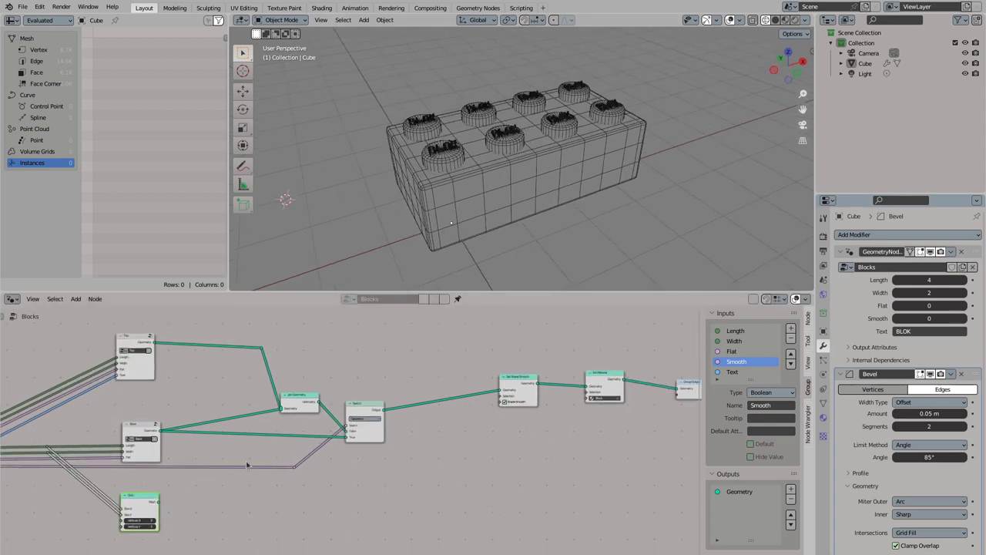
{"action": "mouse_move", "coordinate": [185, 491]}
{"action": "left_mouse_down"}
{"action": "mouse_move", "coordinate": [631, 397]}
{"action": "mouse_move", "coordinate": [629, 460]}
{"action": "left_mouse_up"}
{"action": "scroll", "coordinate": [311, 479], "scroll_direction": "up", "scroll_amount": 2}
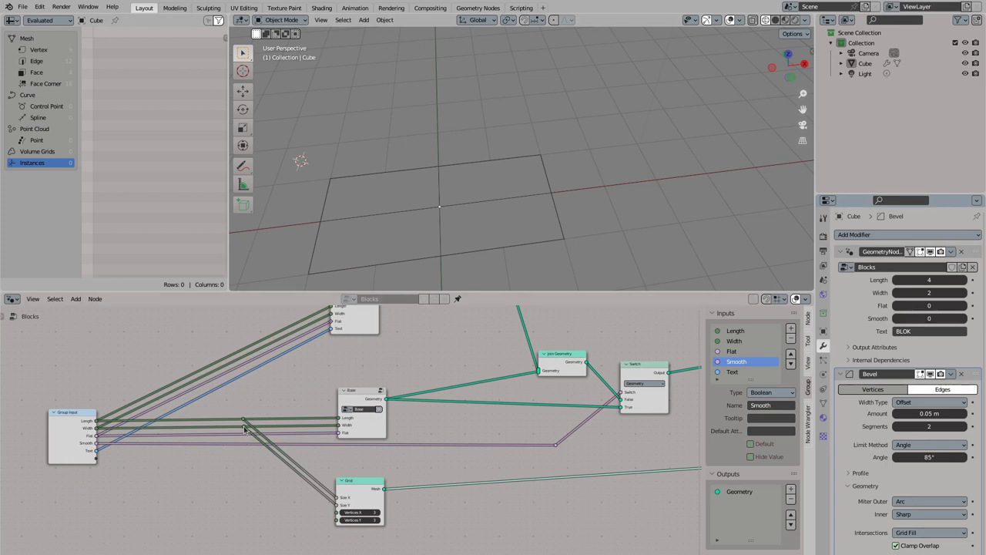
{"action": "left_click_drag", "start_coordinate": [244, 428], "coordinate": [337, 512]}
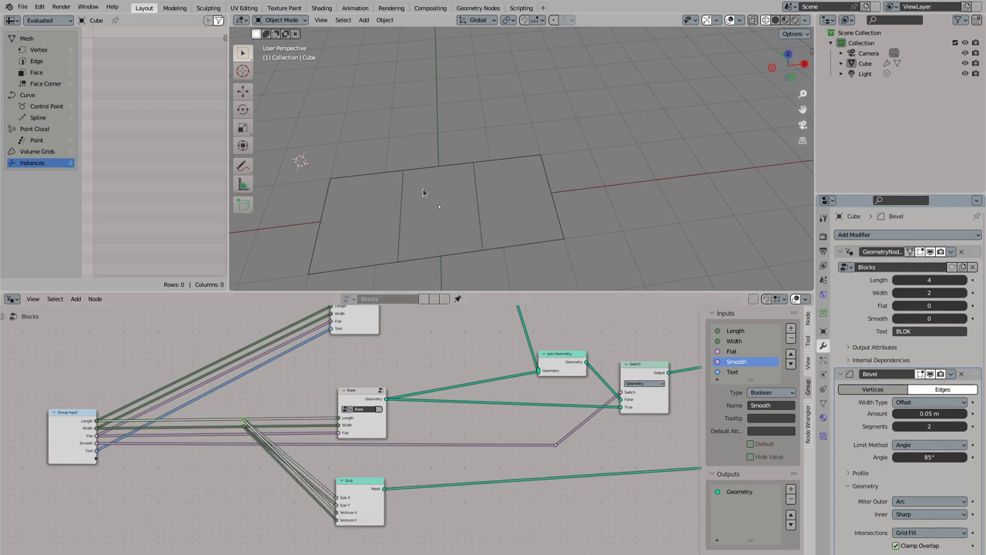
{"action": "middle_click_drag", "start_coordinate": [423, 192], "coordinate": [490, 169]}
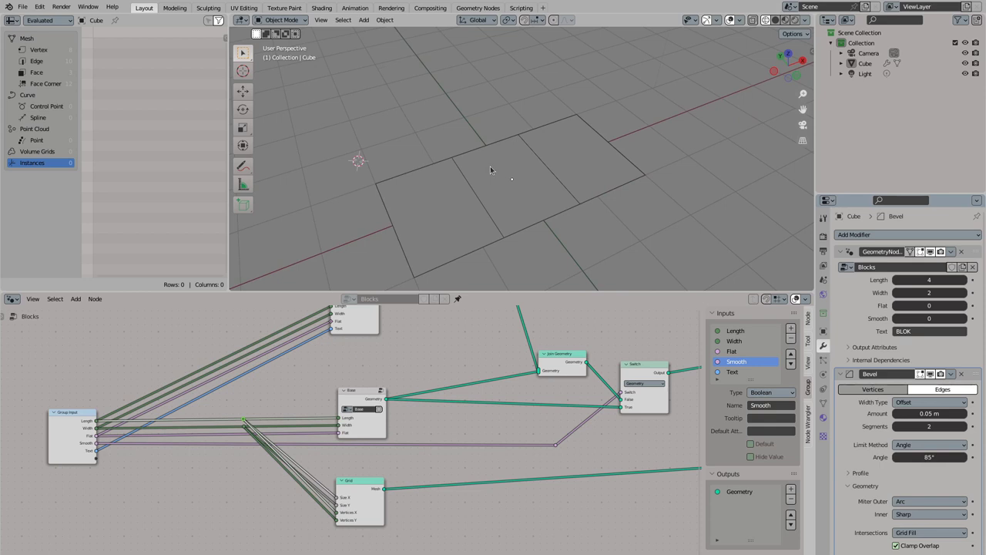
{"action": "scroll", "coordinate": [333, 432], "scroll_direction": "up", "scroll_amount": 2}
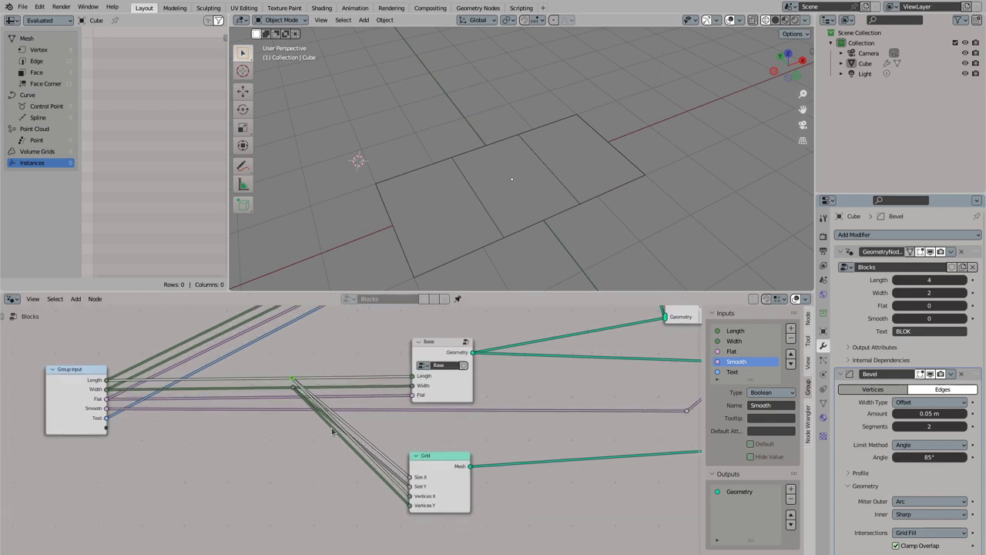
{"action": "mouse_move", "coordinate": [293, 385]}
{"action": "left_mouse_down"}
{"action": "mouse_move", "coordinate": [242, 388]}
{"action": "mouse_move", "coordinate": [312, 511]}
{"action": "left_mouse_up"}
Step: Insert collapsed Subtract nodes on the Grid's Vertices X and Y links, and raise Width to 3
{"action": "type", "text": "subt"}
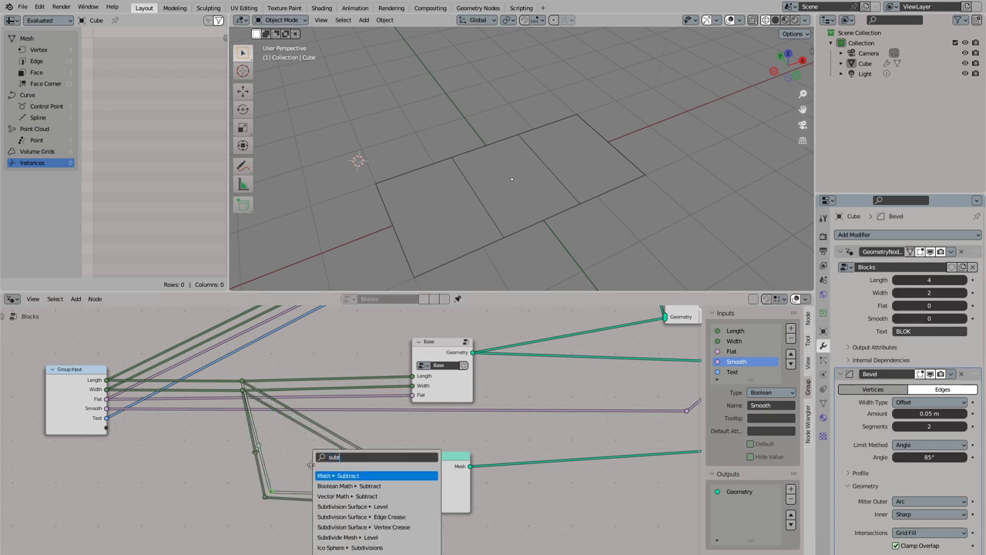
{"action": "key", "text": "Return"}
{"action": "key", "text": "h"}
{"action": "key", "text": "shift+d"}
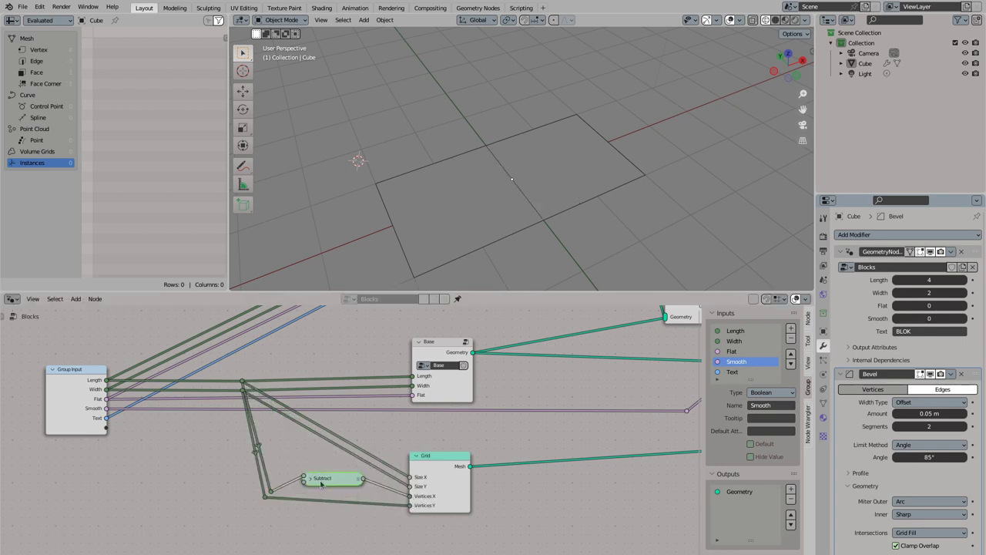
{"action": "left_click", "coordinate": [316, 508]}
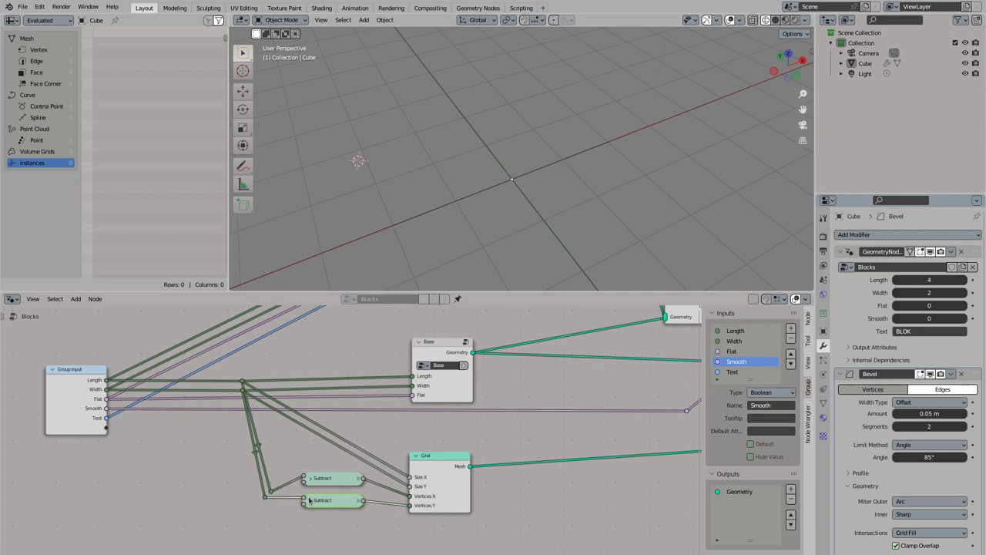
{"action": "left_click", "coordinate": [309, 500]}
{"action": "left_click", "coordinate": [963, 292]}
Step: Restore the brick output and add Join Geometry after the Switch, merging in the Grid mesh
{"action": "mouse_move", "coordinate": [639, 221]}
{"action": "middle_mouse_down"}
{"action": "mouse_move", "coordinate": [583, 386]}
{"action": "mouse_move", "coordinate": [47, 416]}
{"action": "middle_mouse_up"}
{"action": "scroll", "coordinate": [582, 386], "scroll_direction": "down", "scroll_amount": 2}
{"action": "left_click_drag", "start_coordinate": [439, 379], "coordinate": [479, 483]}
{"action": "middle_click_drag", "start_coordinate": [236, 427], "coordinate": [452, 392]}
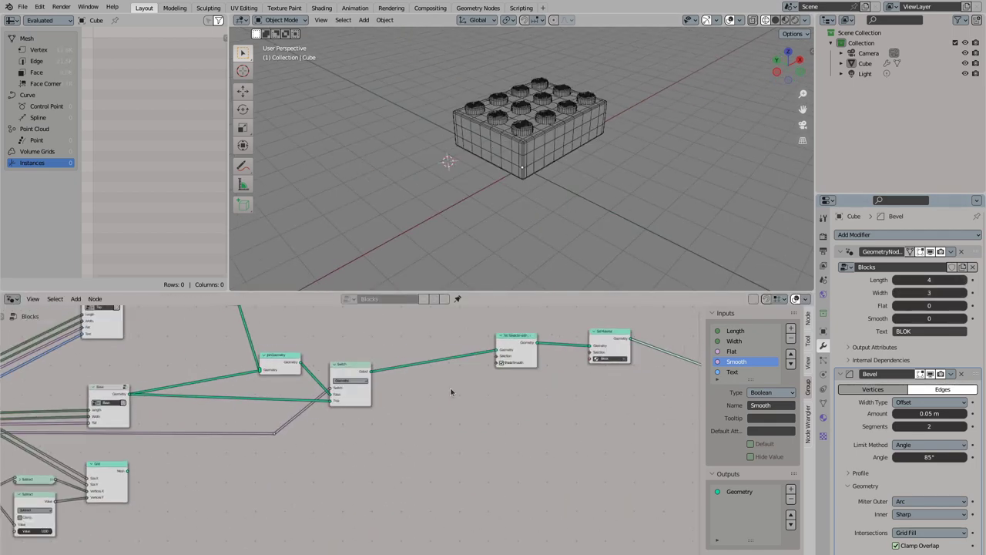
{"action": "key", "text": "shift+a"}
{"action": "type", "text": "join"}
{"action": "key", "text": "Return"}
{"action": "left_click", "coordinate": [447, 368]}
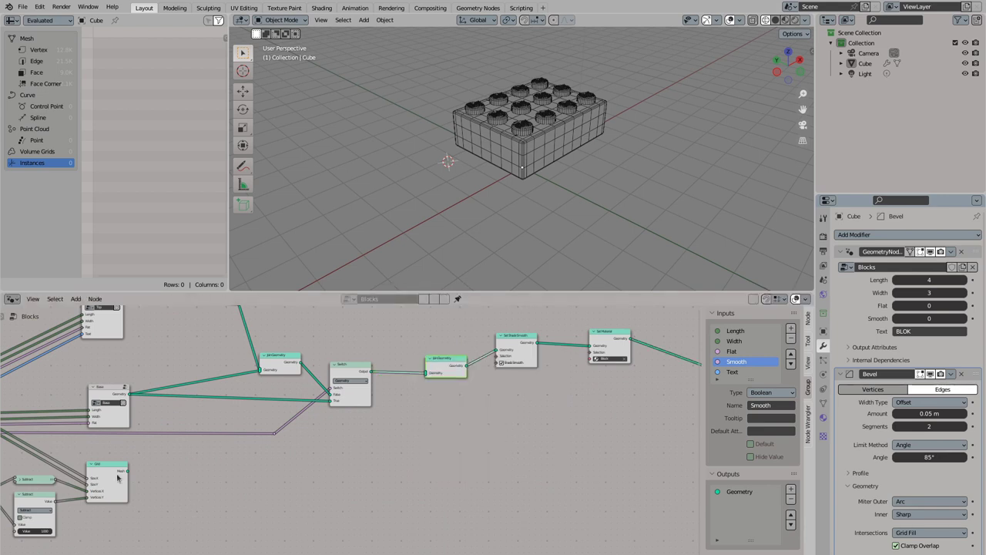
{"action": "left_click_drag", "start_coordinate": [125, 470], "coordinate": [425, 373]}
Step: Tidy the Subtract nodes, inspect the brick from several angles, and add a Set Position node
{"action": "middle_click_drag", "start_coordinate": [498, 198], "coordinate": [474, 139]}
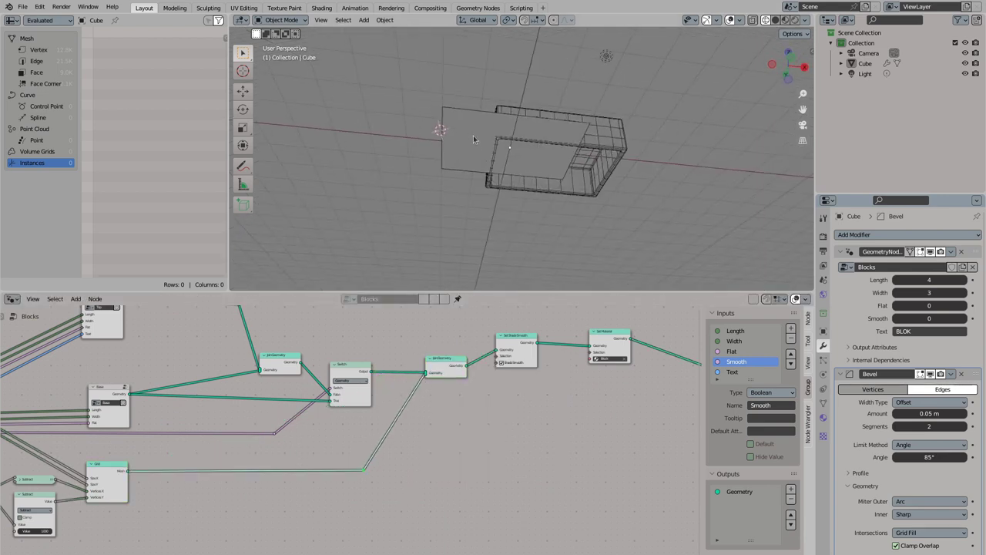
{"action": "middle_click_drag", "start_coordinate": [332, 331], "coordinate": [524, 308]}
{"action": "scroll", "coordinate": [347, 401], "scroll_direction": "up", "scroll_amount": 1}
{"action": "left_click_drag", "start_coordinate": [206, 472], "coordinate": [216, 446]}
{"action": "mouse_move", "coordinate": [401, 185]}
{"action": "middle_mouse_down"}
{"action": "mouse_move", "coordinate": [471, 158]}
{"action": "mouse_move", "coordinate": [539, 165]}
{"action": "middle_mouse_up"}
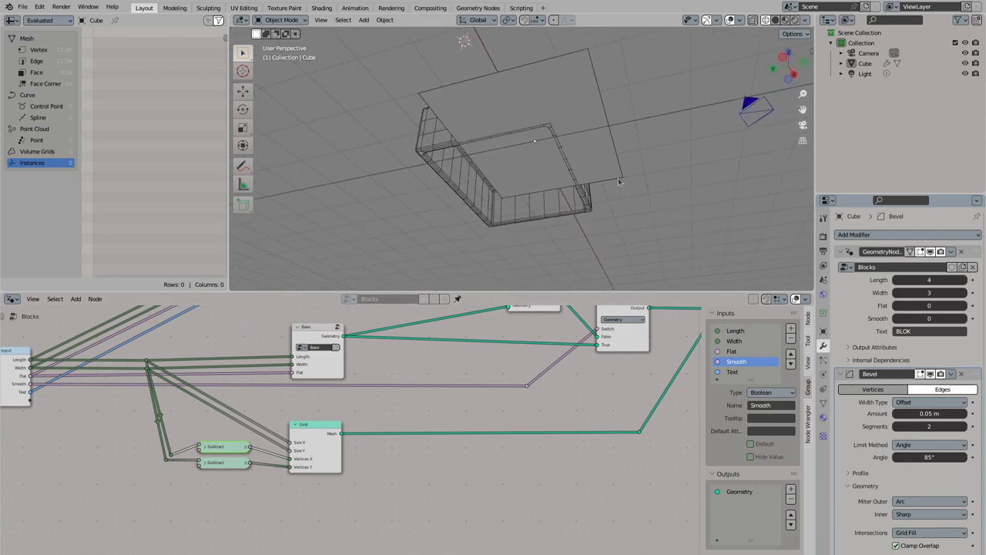
{"action": "middle_click_drag", "start_coordinate": [597, 71], "coordinate": [550, 162]}
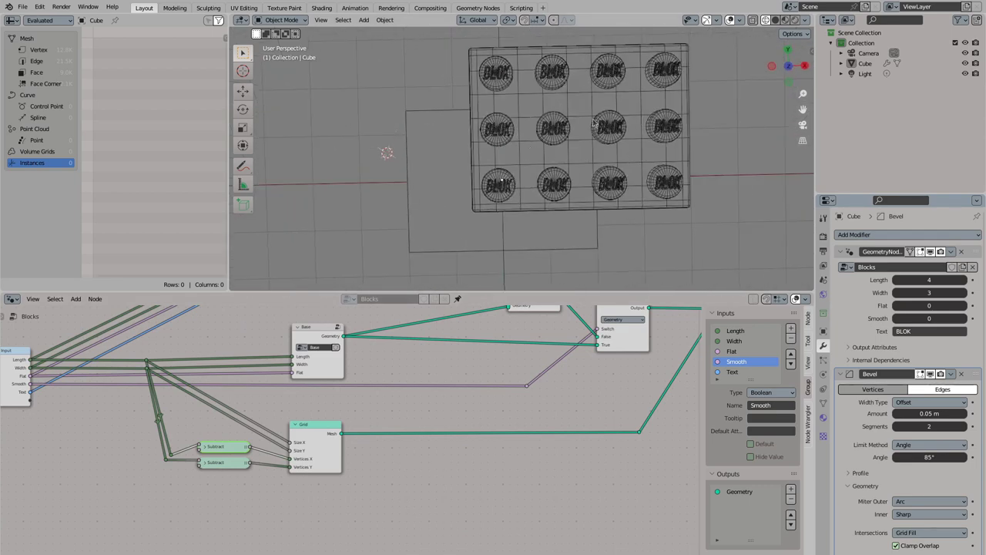
{"action": "middle_click_drag", "start_coordinate": [639, 104], "coordinate": [375, 144]}
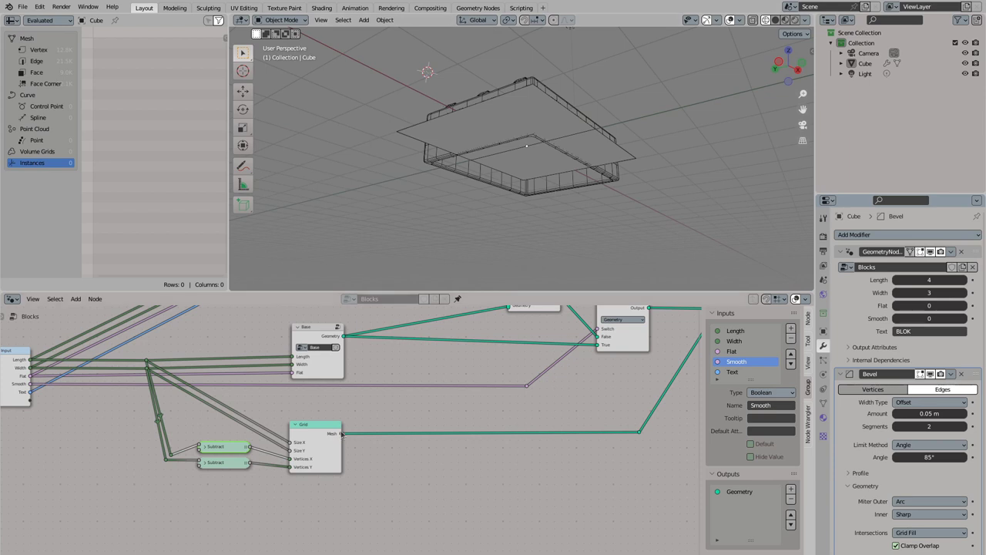
{"action": "left_click_drag", "start_coordinate": [342, 433], "coordinate": [443, 401]}
{"action": "left_click", "coordinate": [463, 412]}
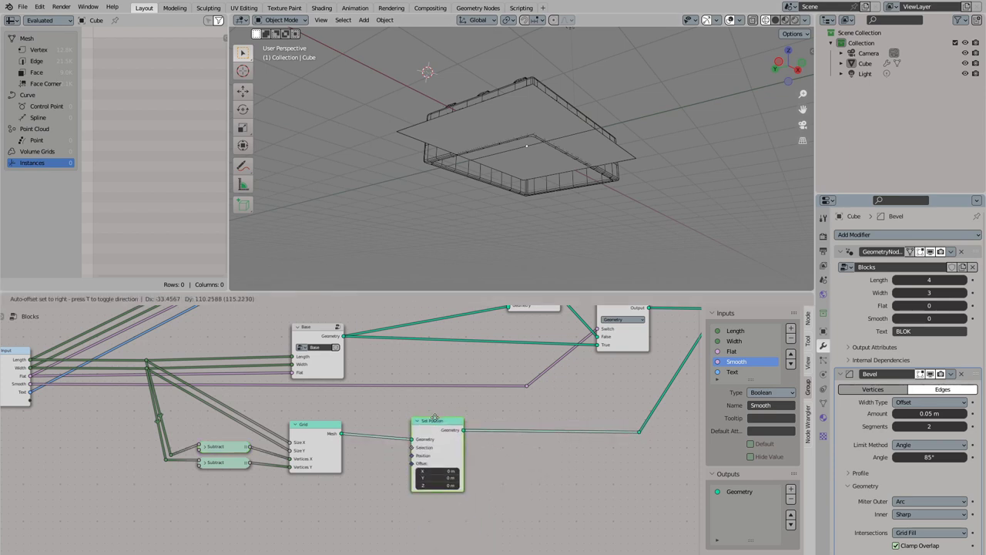
Step: Drop Set Position after the Grid and group the Subtract, Grid and Set Position nodes
{"action": "left_click", "coordinate": [433, 415]}
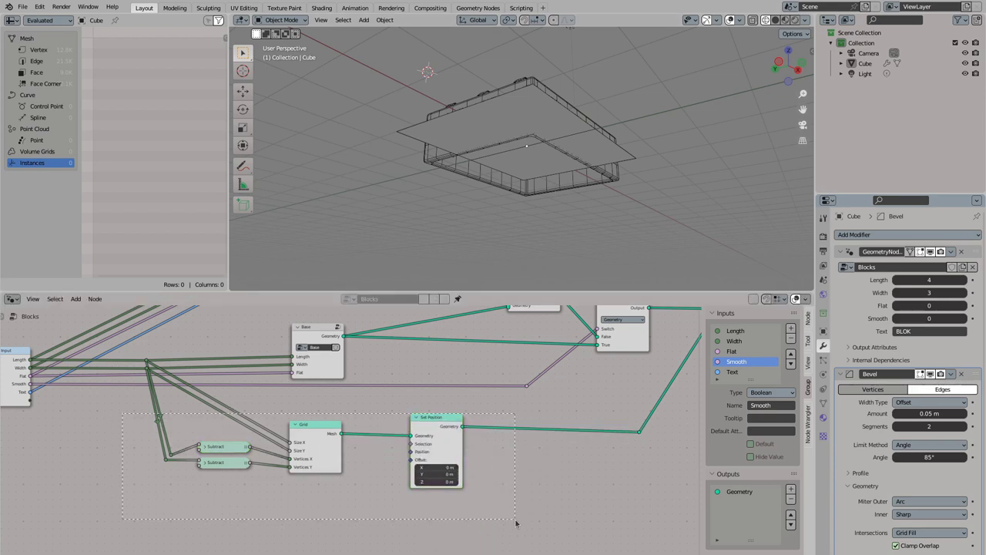
{"action": "left_click", "coordinate": [158, 416]}
{"action": "left_click", "coordinate": [341, 429]}
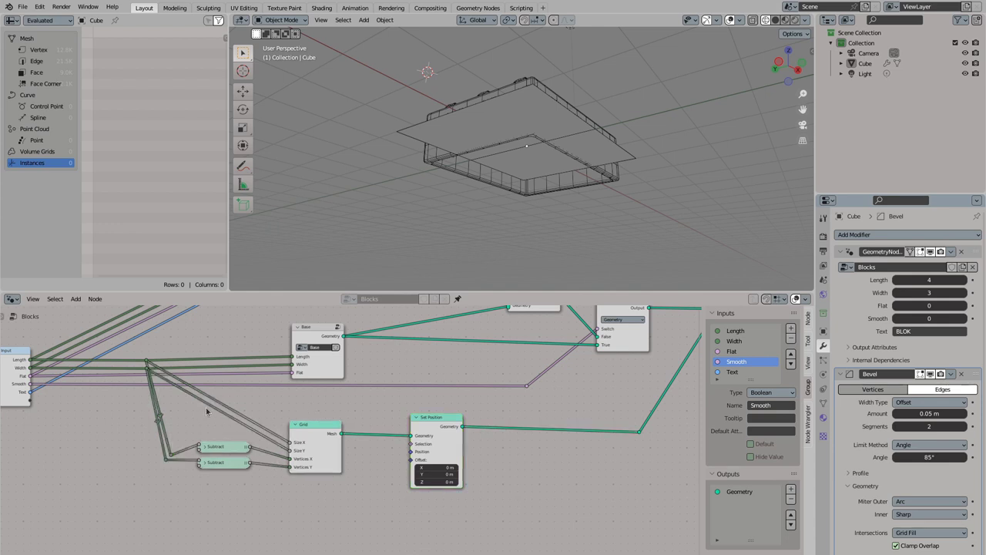
{"action": "left_click_drag", "start_coordinate": [170, 455], "coordinate": [188, 459]}
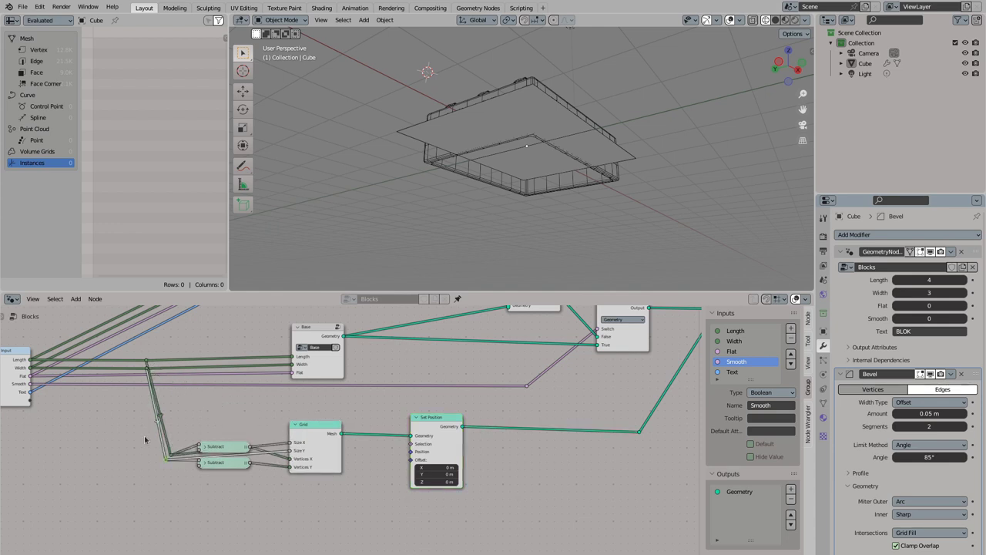
{"action": "key", "text": "ctrl+g"}
{"action": "key", "text": "Tab"}
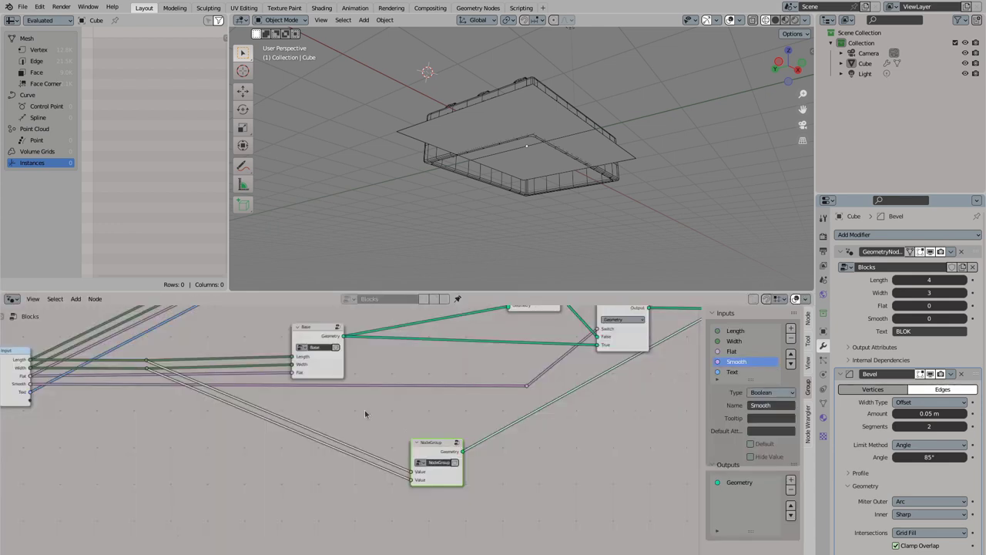
Step: Rename the group inputs to Length and Width as Integer, then exit the group
{"action": "key", "text": "Tab"}
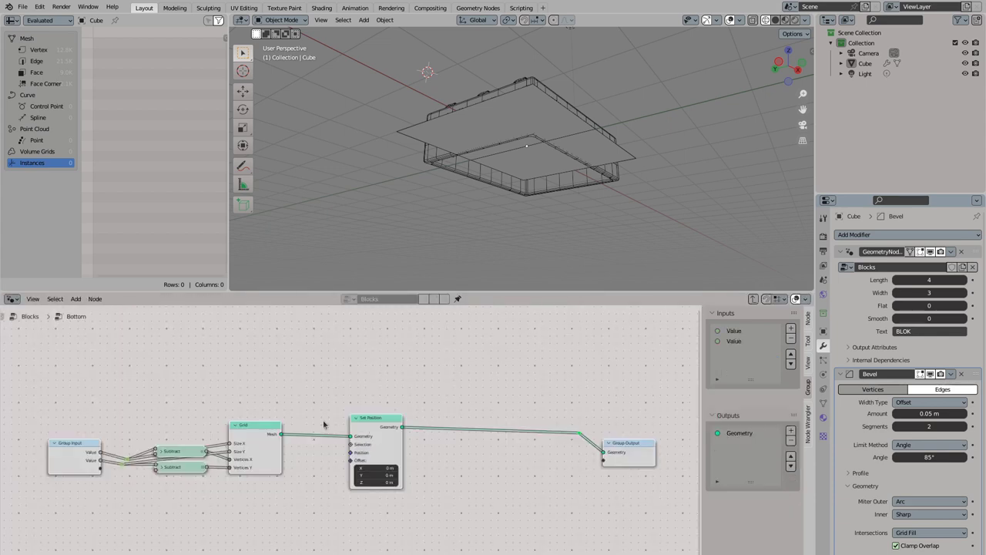
{"action": "double_click", "coordinate": [733, 330]}
{"action": "type", "text": "Length"}
{"action": "left_click", "coordinate": [768, 393]}
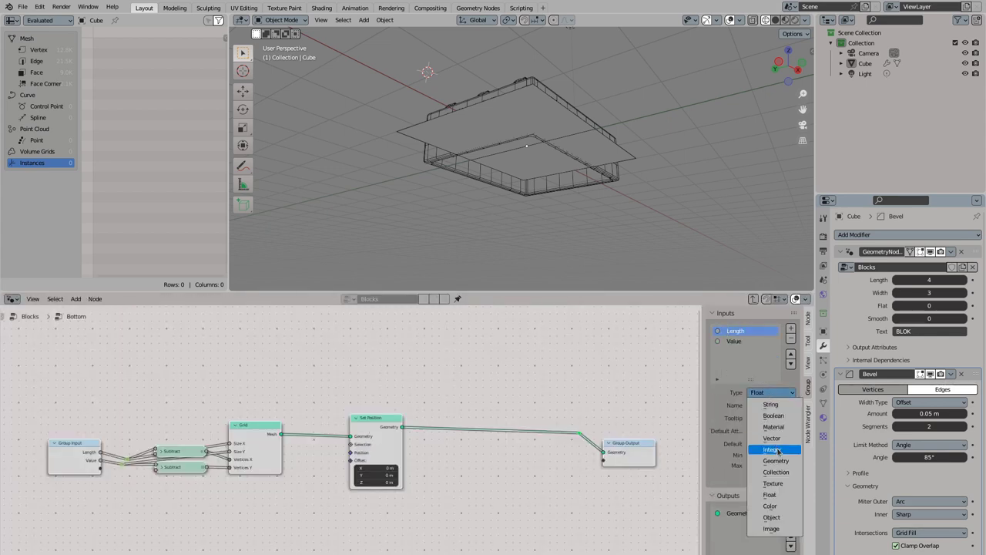
{"action": "double_click", "coordinate": [747, 339]}
{"action": "type", "text": "Width"}
{"action": "key", "text": "Return"}
{"action": "left_click", "coordinate": [771, 392]}
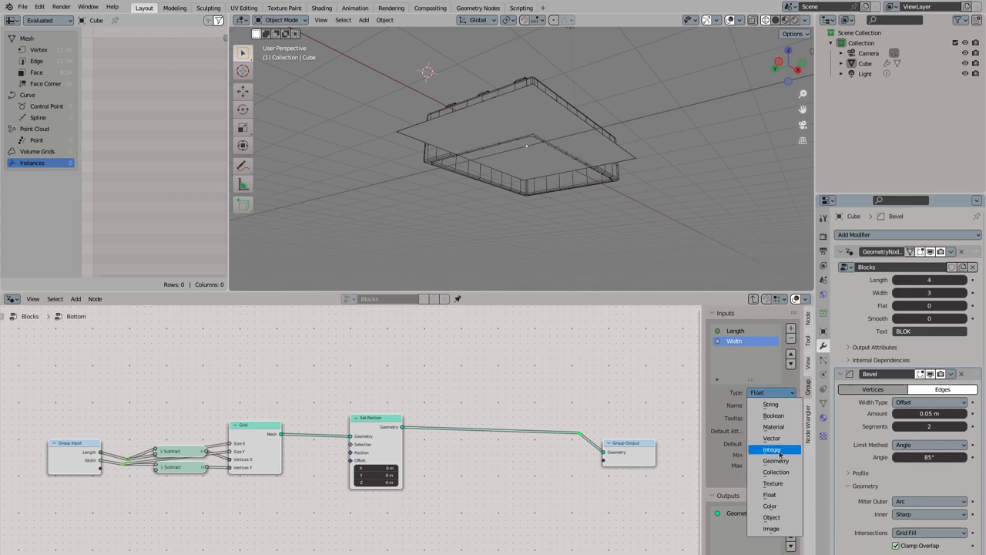
{"action": "key", "text": "Tab"}
Step: Connect the Bottom group output to Join Geometry and try Set Position X offsets inside it
{"action": "left_click_drag", "start_coordinate": [349, 439], "coordinate": [641, 337]}
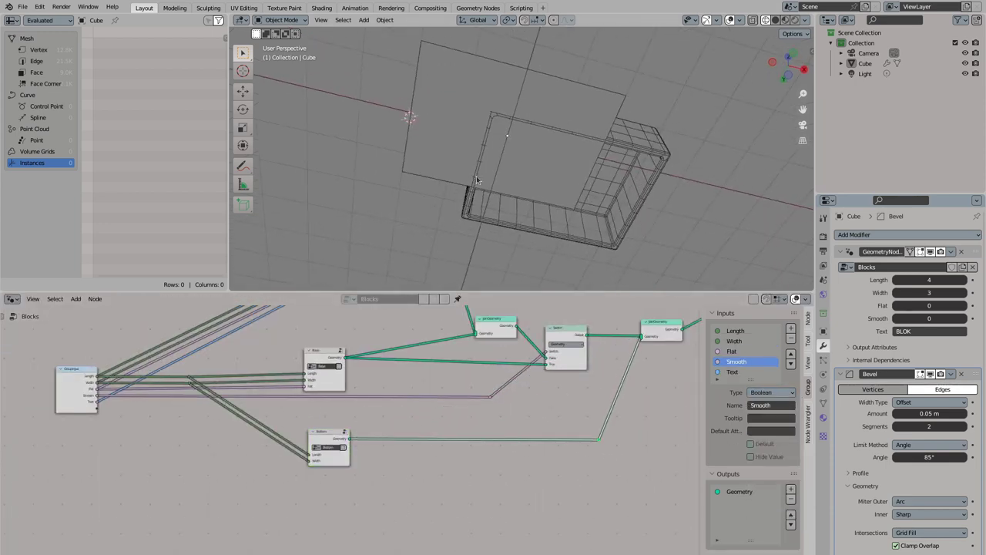
{"action": "middle_click_drag", "start_coordinate": [431, 177], "coordinate": [450, 199]}
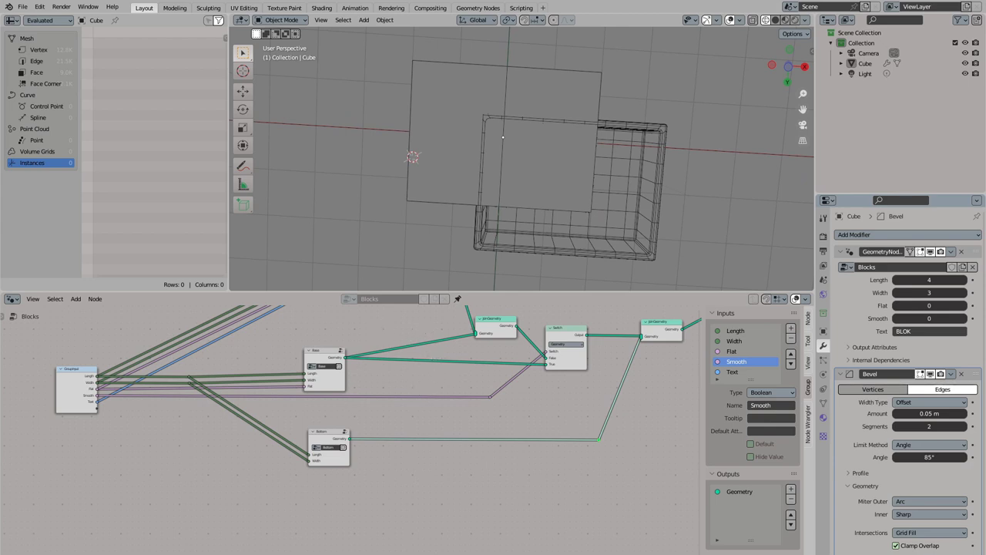
{"action": "key", "text": "Tab"}
{"action": "key", "text": "Home"}
{"action": "left_click_drag", "start_coordinate": [374, 470], "coordinate": [416, 470]}
{"action": "middle_click_drag", "start_coordinate": [502, 137], "coordinate": [494, 167]}
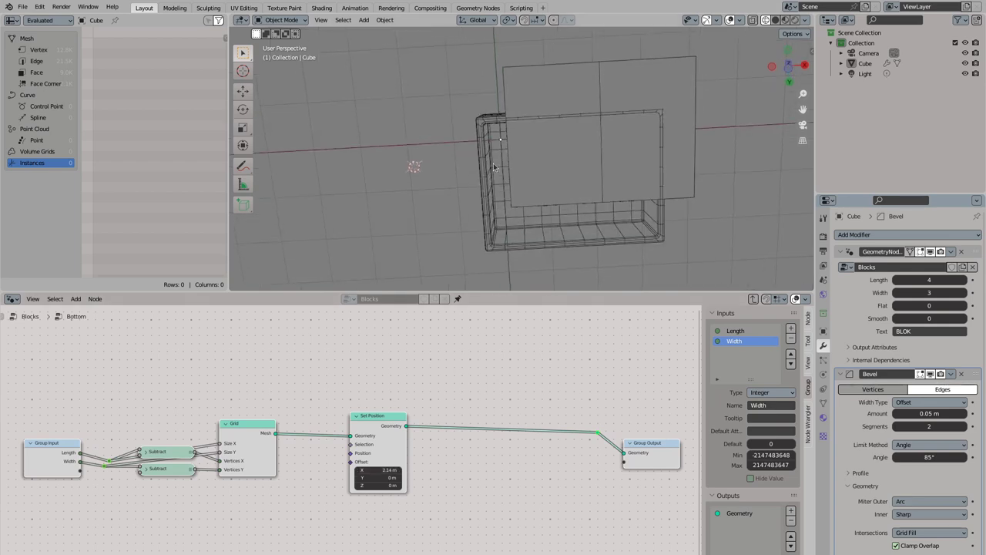
Step: Rearrange the nodes and add collapsed Subtract nodes on the Width links to Grid Size
{"action": "middle_click_drag", "start_coordinate": [285, 445], "coordinate": [389, 417]}
{"action": "left_click_drag", "start_coordinate": [154, 414], "coordinate": [54, 414]}
{"action": "left_click_drag", "start_coordinate": [174, 443], "coordinate": [174, 487]}
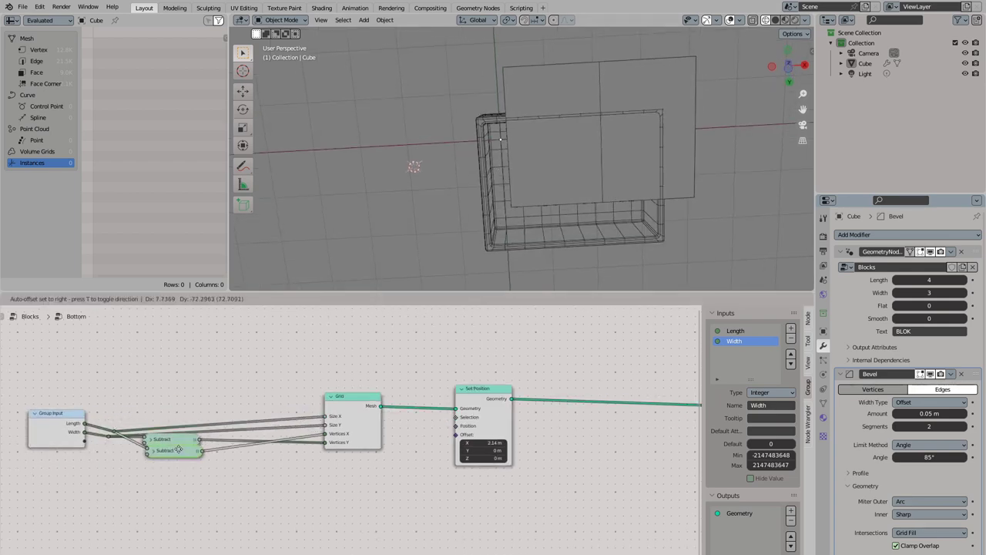
{"action": "left_click", "coordinate": [175, 487]}
{"action": "mouse_move", "coordinate": [85, 431]}
{"action": "left_mouse_down"}
{"action": "mouse_move", "coordinate": [228, 372]}
{"action": "mouse_move", "coordinate": [325, 424]}
{"action": "left_mouse_up"}
{"action": "key", "text": "Return"}
{"action": "left_click", "coordinate": [208, 360]}
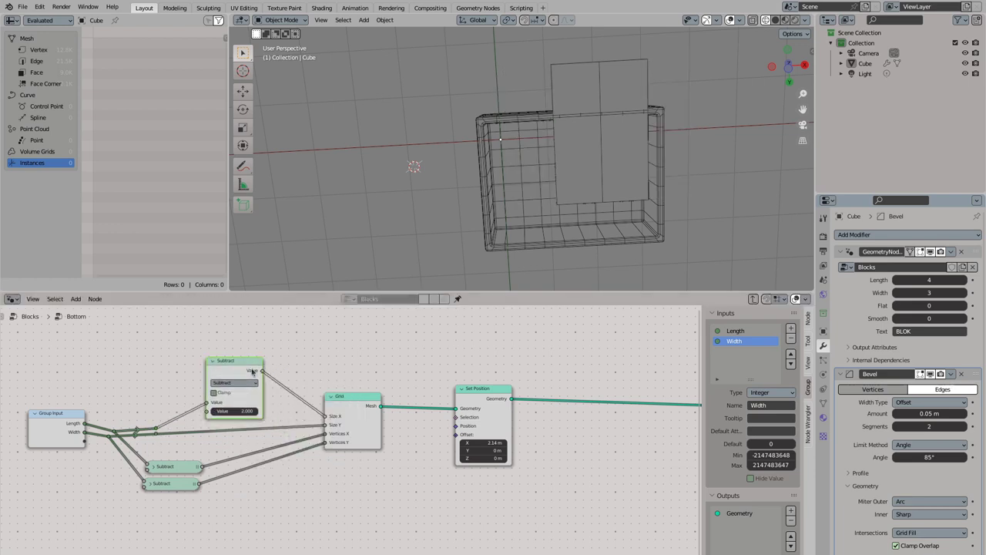
{"action": "left_click", "coordinate": [213, 361]}
{"action": "key", "text": "shift+d"}
{"action": "left_click", "coordinate": [226, 421]}
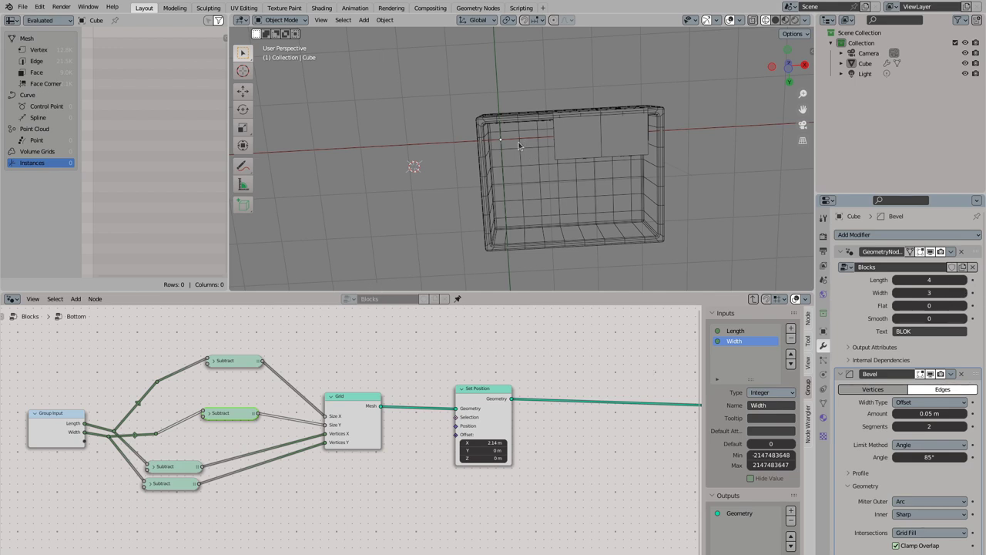
Step: Lower Length to 3, edit the subtraction values, and offset the plane 1 m in X and Y
{"action": "left_click", "coordinate": [897, 280]}
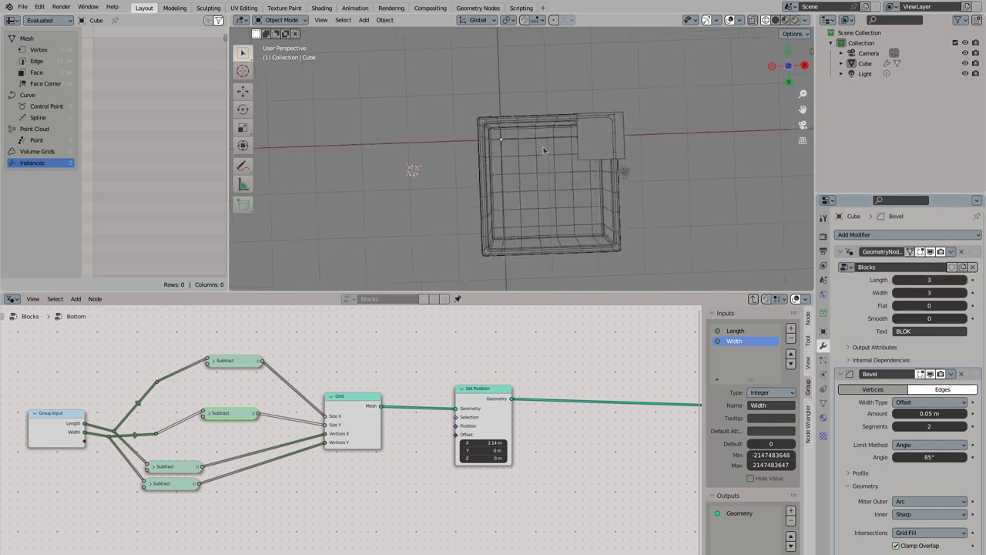
{"action": "left_click", "coordinate": [208, 416]}
{"action": "left_click", "coordinate": [208, 360]}
{"action": "key", "text": "Return"}
{"action": "left_click", "coordinate": [210, 361]}
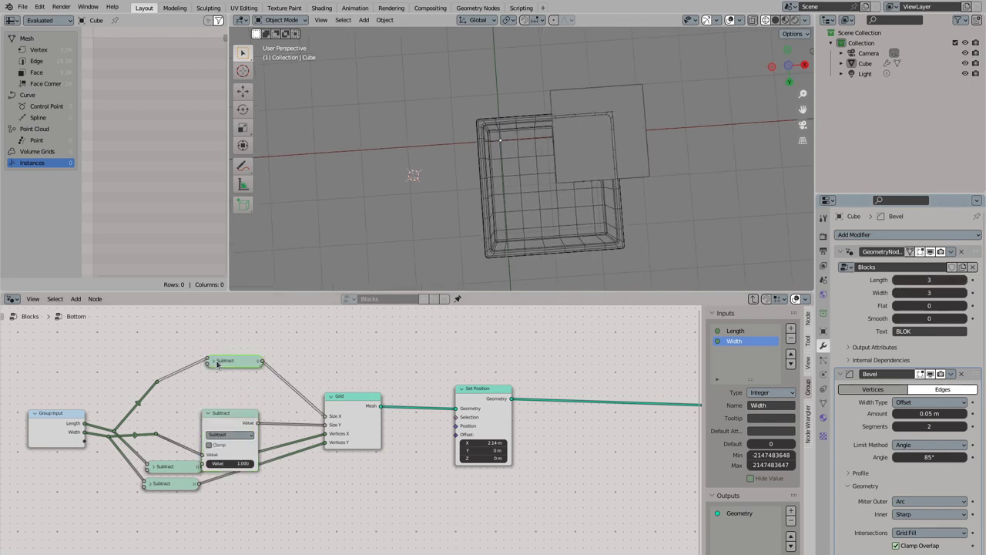
{"action": "left_click", "coordinate": [207, 416]}
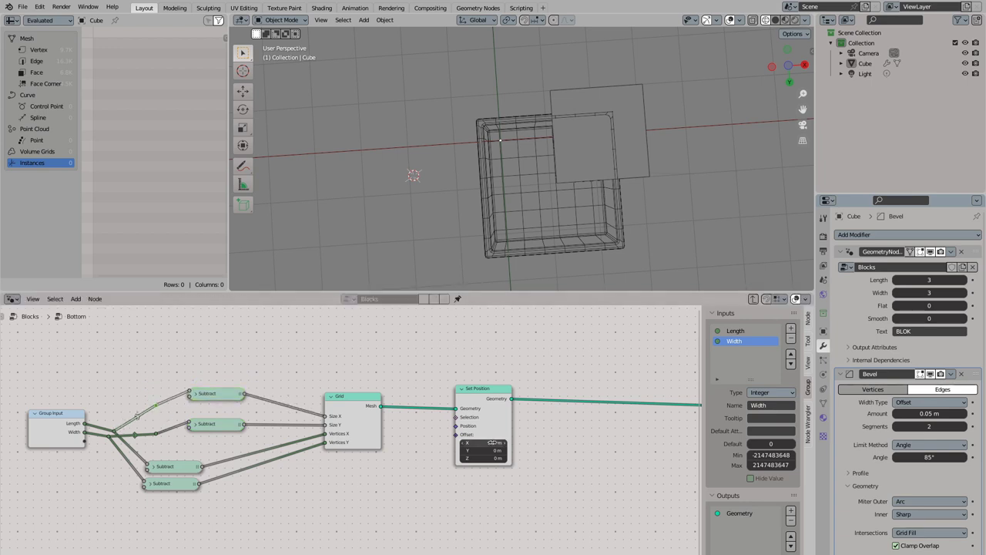
{"action": "mouse_move", "coordinate": [483, 442]}
{"action": "left_mouse_down"}
{"action": "mouse_move", "coordinate": [462, 442]}
{"action": "mouse_move", "coordinate": [497, 450]}
{"action": "left_mouse_up"}
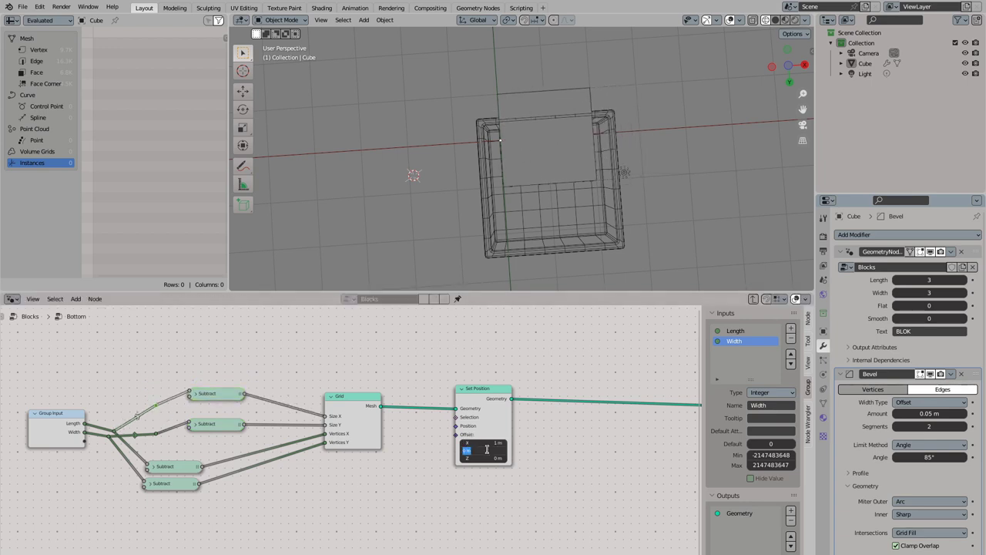
{"action": "mouse_move", "coordinate": [532, 185]}
{"action": "middle_mouse_down"}
{"action": "mouse_move", "coordinate": [457, 195]}
{"action": "mouse_move", "coordinate": [467, 263]}
{"action": "middle_mouse_up"}
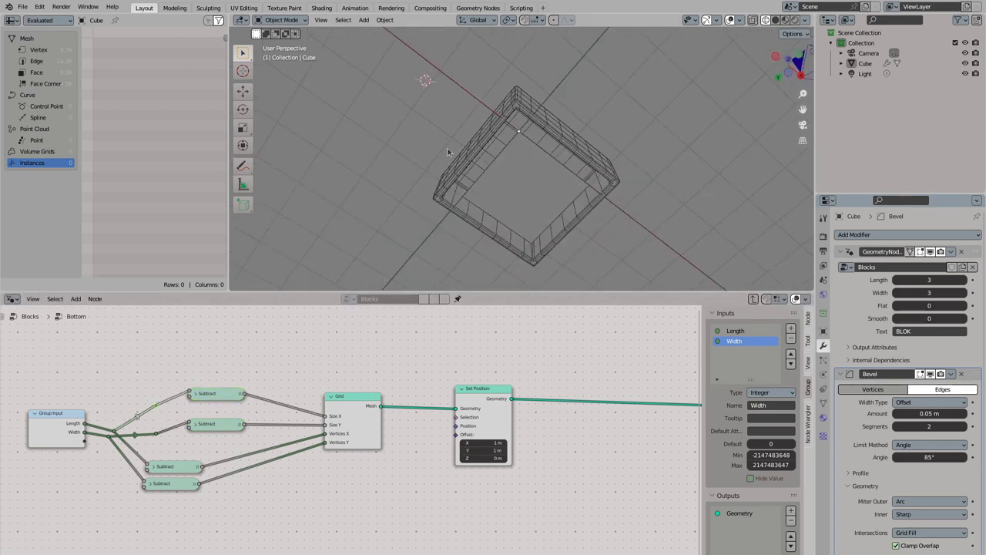
Step: View the brick from the top and inspect the existing subtraction nodes' values
{"action": "key", "text": "KP_7"}
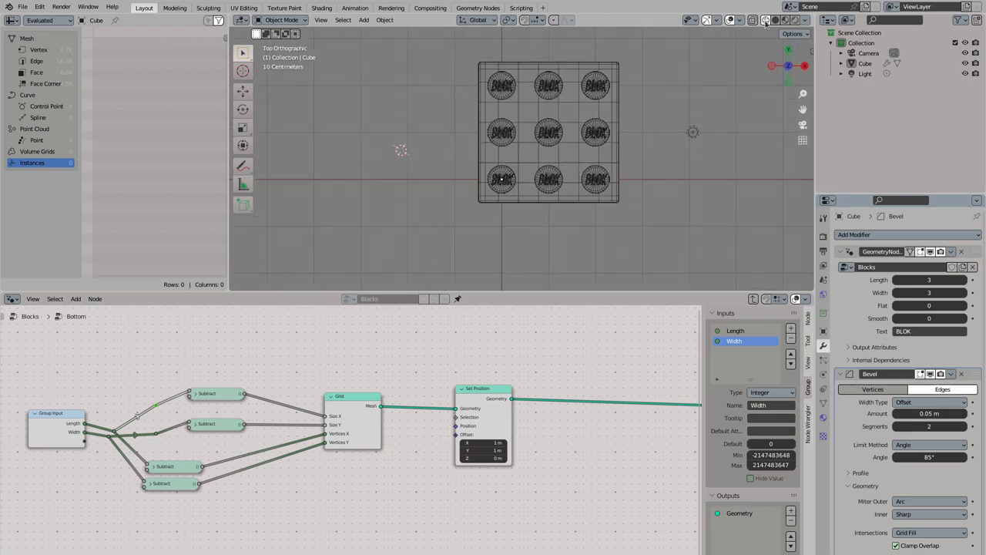
{"action": "scroll", "coordinate": [539, 167], "scroll_direction": "up", "scroll_amount": 2}
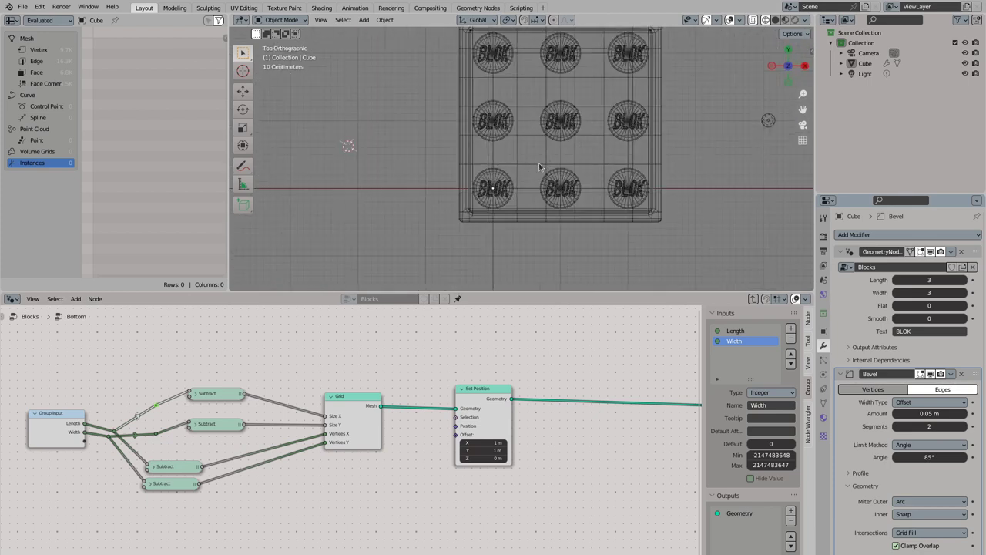
{"action": "left_click", "coordinate": [194, 393]}
{"action": "left_click", "coordinate": [194, 393]}
{"action": "left_click", "coordinate": [194, 424]}
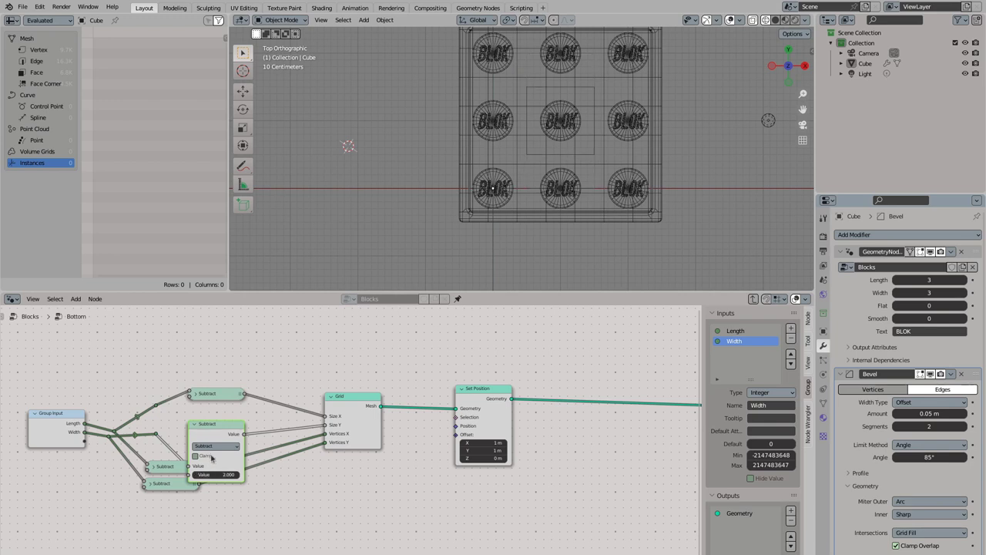
{"action": "left_click", "coordinate": [195, 423]}
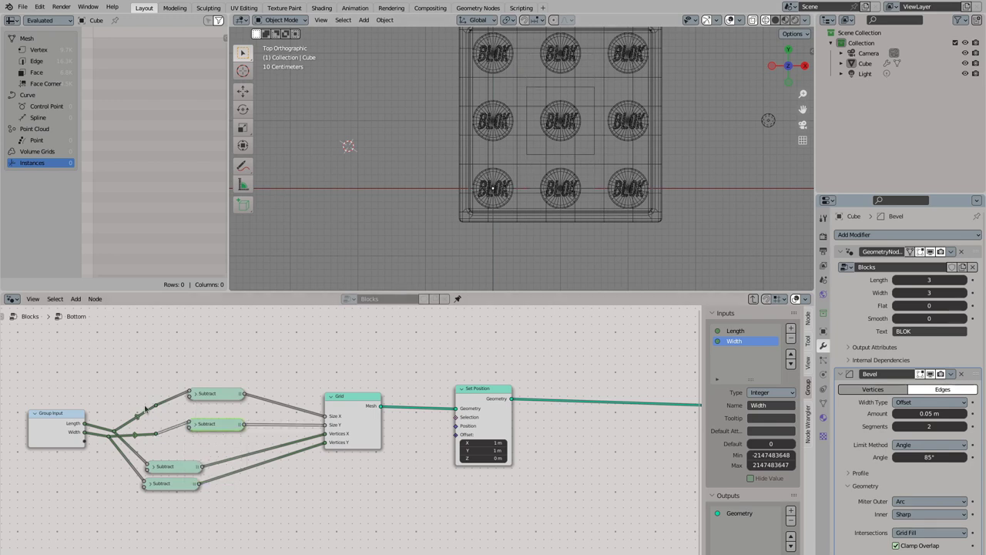
{"action": "middle_click_drag", "start_coordinate": [182, 413], "coordinate": [272, 404]}
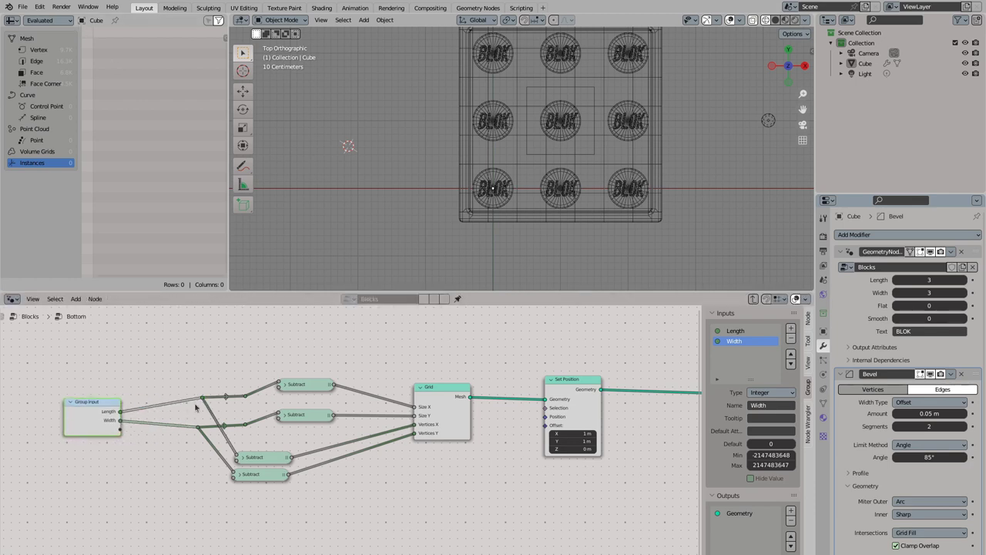
Step: Add two Divide nodes halving the Width and Length values, folded to their headers
{"action": "left_click_drag", "start_coordinate": [166, 425], "coordinate": [207, 470]}
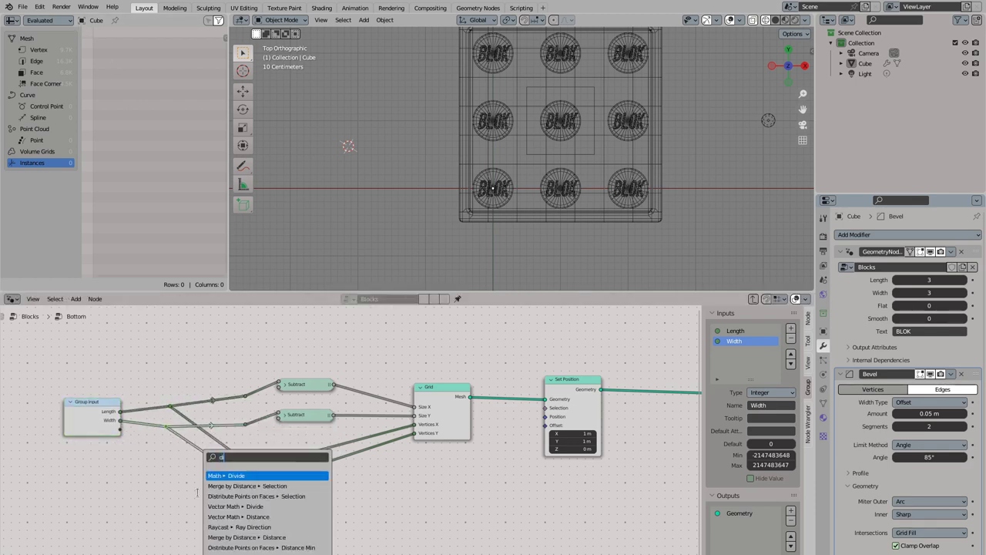
{"action": "left_click", "coordinate": [225, 537]}
{"action": "left_click", "coordinate": [298, 502]}
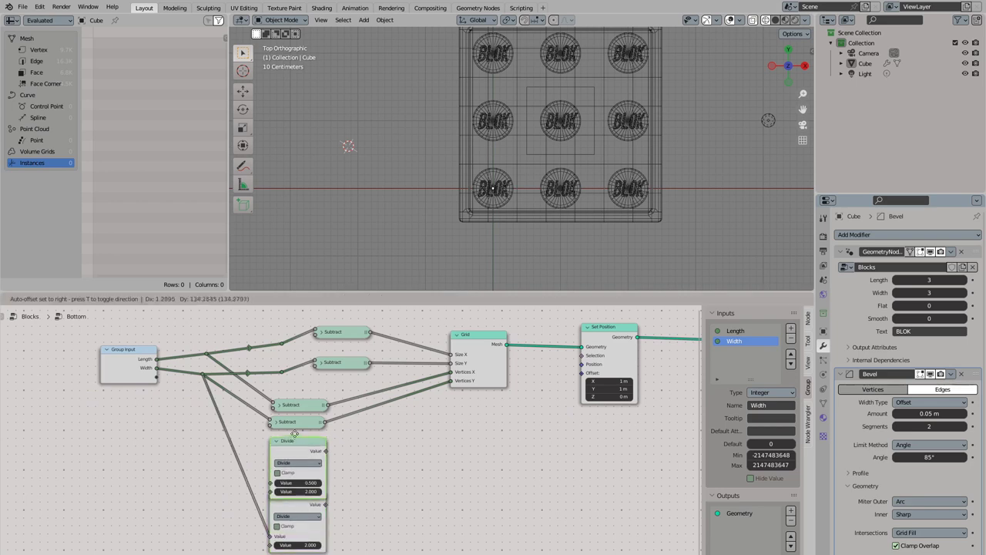
{"action": "key", "text": "shift+d"}
{"action": "left_click", "coordinate": [290, 480]}
{"action": "key", "text": "h"}
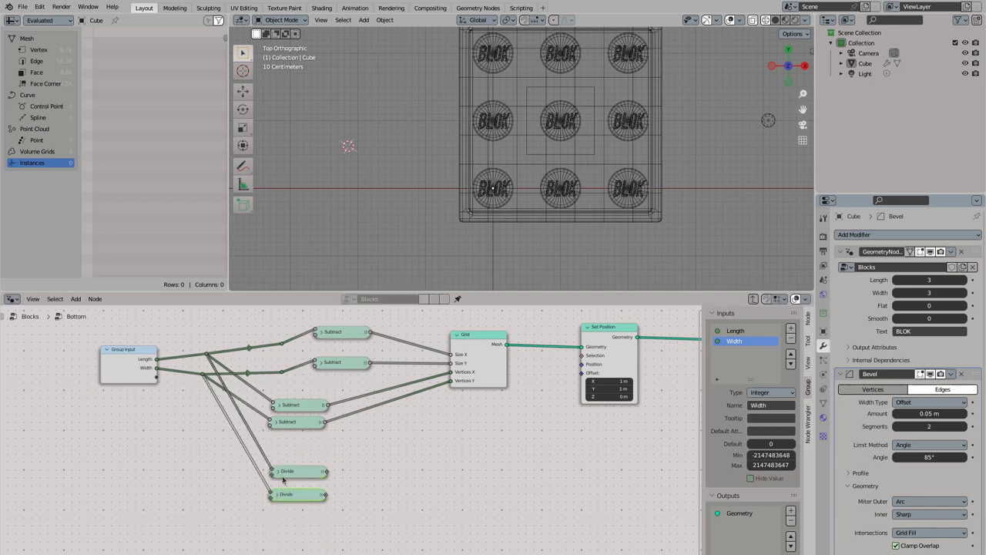
Step: Add Subtract nodes after the Divide results and line them up beside the Divides
{"action": "left_click_drag", "start_coordinate": [327, 471], "coordinate": [387, 457]}
{"action": "type", "text": "subt"}
{"action": "key", "text": "Return"}
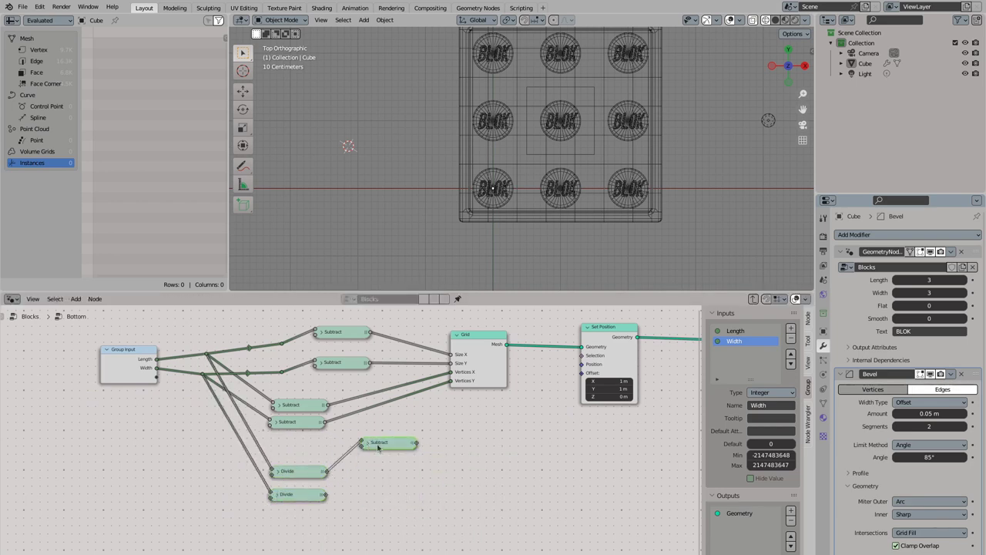
{"action": "left_click", "coordinate": [359, 466]}
{"action": "left_click_drag", "start_coordinate": [347, 478], "coordinate": [340, 492]}
{"action": "left_click_drag", "start_coordinate": [362, 459], "coordinate": [362, 469]}
Step: Combine the Subtract results via Combine XYZ into Set Position Offset, testing Width 3 for centring
{"action": "left_click_drag", "start_coordinate": [394, 469], "coordinate": [462, 455]}
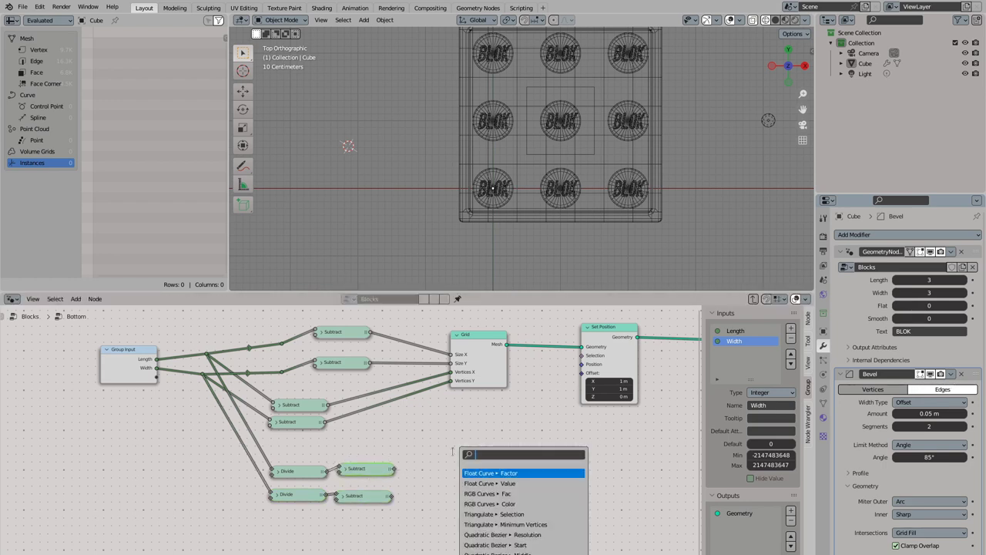
{"action": "type", "text": "combin"}
{"action": "key", "text": "Return"}
{"action": "left_click", "coordinate": [414, 465]}
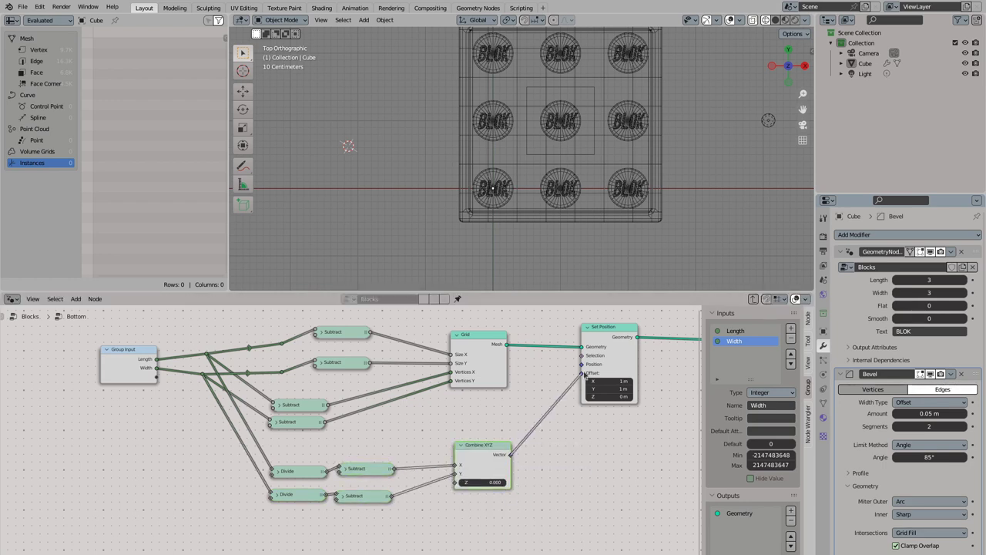
{"action": "left_click_drag", "start_coordinate": [583, 373], "coordinate": [581, 373]}
{"action": "mouse_move", "coordinate": [928, 293]}
{"action": "left_mouse_down"}
{"action": "mouse_move", "coordinate": [928, 280]}
{"action": "mouse_move", "coordinate": [924, 293]}
{"action": "mouse_move", "coordinate": [959, 281]}
{"action": "mouse_move", "coordinate": [963, 293]}
{"action": "left_mouse_up"}
{"action": "left_click", "coordinate": [894, 293]}
{"action": "middle_click_drag", "start_coordinate": [696, 210], "coordinate": [454, 164]}
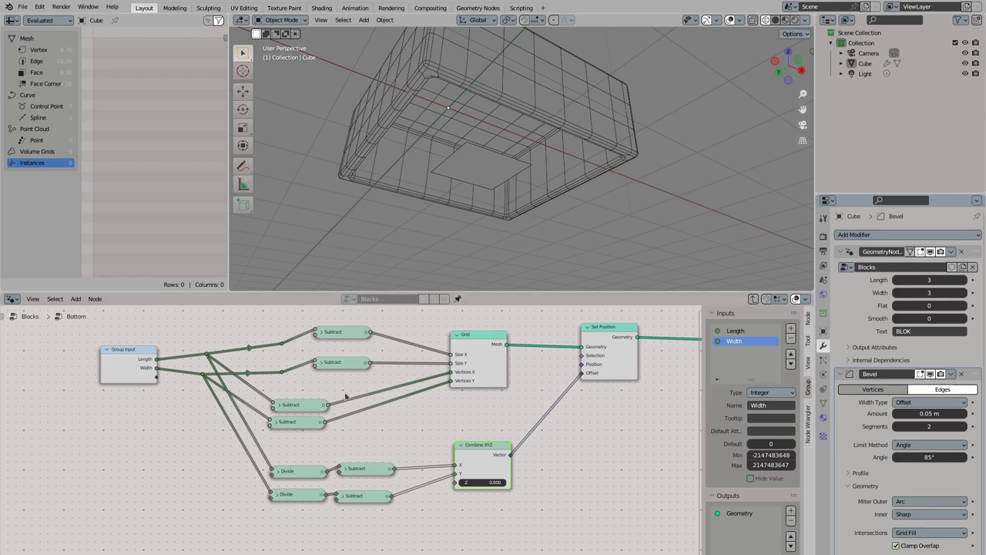
Step: Insert an Instance on Points node before the Group Output
{"action": "middle_click_drag", "start_coordinate": [657, 358], "coordinate": [336, 407]}
{"action": "key", "text": "shift+a"}
{"action": "type", "text": "inst"}
{"action": "key", "text": "Return"}
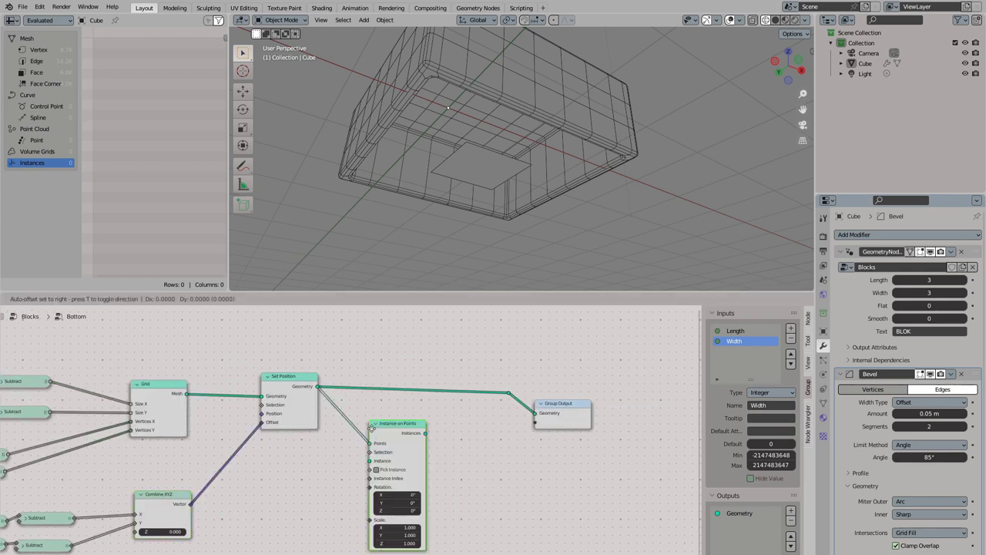
{"action": "left_click", "coordinate": [371, 428]}
Step: Add a Curve Circle as the instanced shape with a radius of about 0.39 m
{"action": "middle_click_drag", "start_coordinate": [249, 394], "coordinate": [339, 359]}
{"action": "key", "text": "shift+a"}
{"action": "type", "text": "curve cic"}
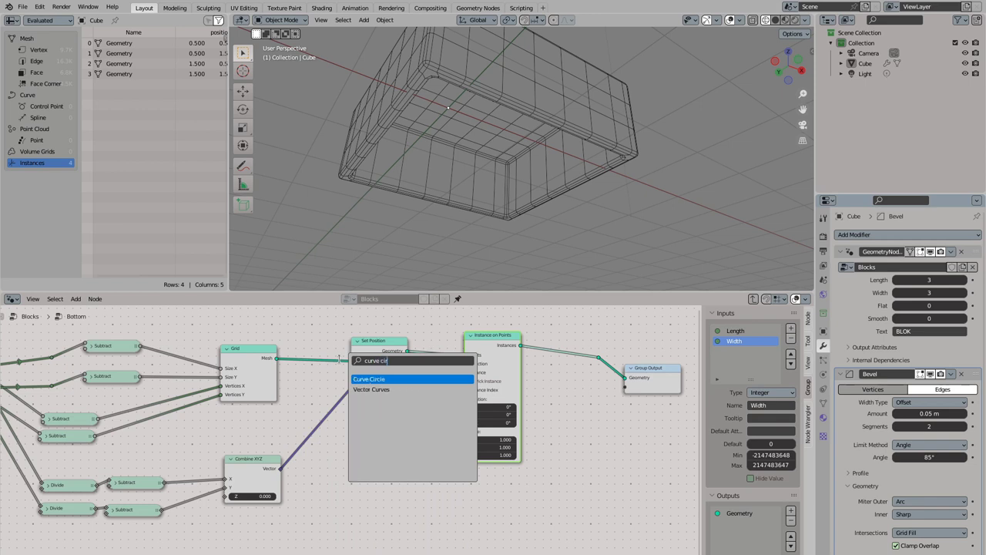
{"action": "key", "text": "Return"}
{"action": "left_click_drag", "start_coordinate": [465, 373], "coordinate": [465, 373]}
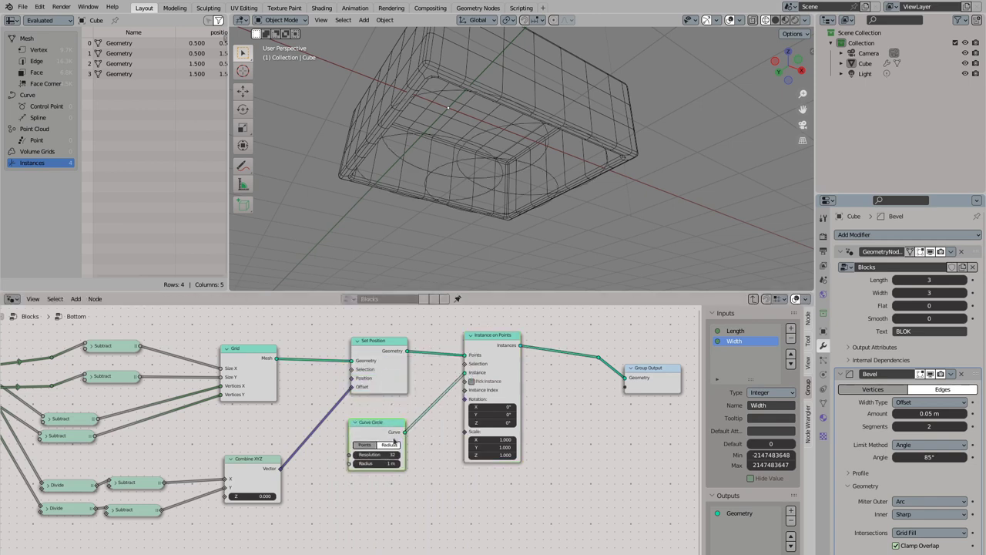
{"action": "mouse_move", "coordinate": [380, 464]}
{"action": "left_mouse_down"}
{"action": "mouse_move", "coordinate": [362, 465]}
{"action": "mouse_move", "coordinate": [386, 463]}
{"action": "left_mouse_up"}
{"action": "key", "text": "KP_7"}
{"action": "mouse_move", "coordinate": [473, 203]}
{"action": "middle_mouse_down"}
{"action": "mouse_move", "coordinate": [512, 101]}
{"action": "mouse_move", "coordinate": [488, 142]}
{"action": "middle_mouse_up"}
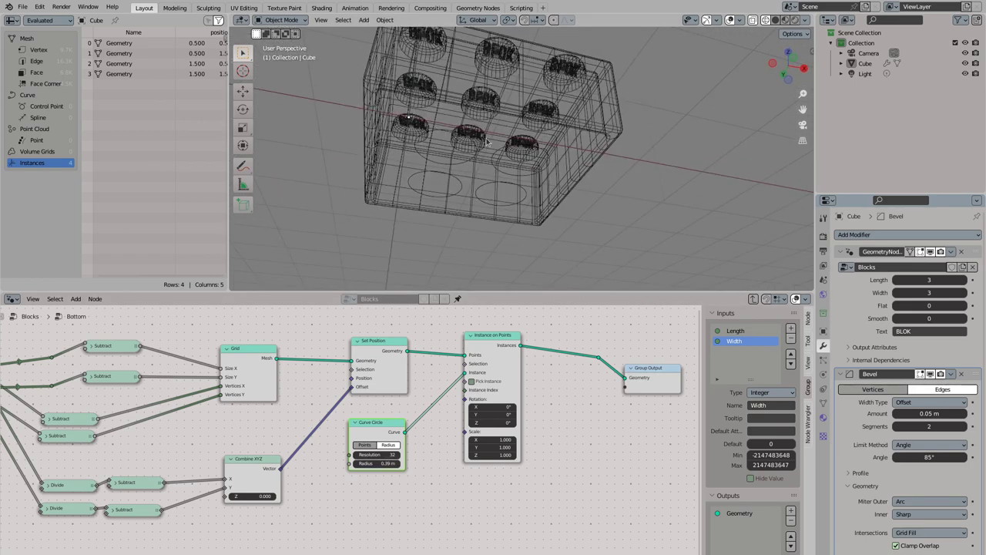
Step: Pass the circle through a Curve to Mesh node into the Instance input
{"action": "middle_click_drag", "start_coordinate": [529, 341], "coordinate": [421, 359]}
{"action": "left_click_drag", "start_coordinate": [409, 392], "coordinate": [525, 389]}
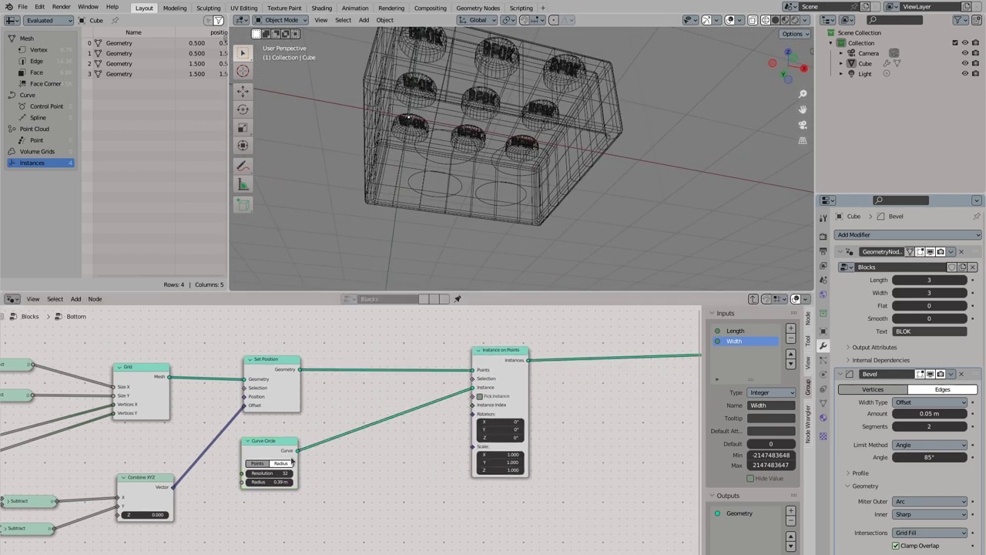
{"action": "mouse_move", "coordinate": [298, 451]}
{"action": "left_mouse_down"}
{"action": "mouse_move", "coordinate": [343, 456]}
{"action": "mouse_move", "coordinate": [477, 393]}
{"action": "left_mouse_up"}
{"action": "type", "text": "to mesh"}
{"action": "key", "text": "Return"}
{"action": "left_click_drag", "start_coordinate": [266, 440], "coordinate": [271, 436]}
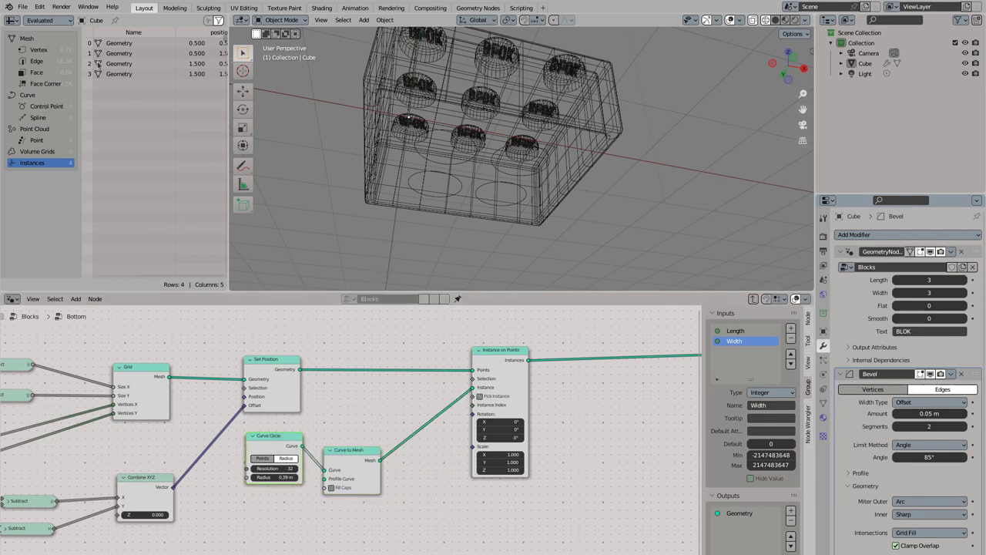
Step: Add a Curve Line with End X -1.5 as the Curve to Mesh profile
{"action": "scroll", "coordinate": [260, 452], "scroll_direction": "up", "scroll_amount": 1}
{"action": "key", "text": "shift+a"}
{"action": "type", "text": "curve l"}
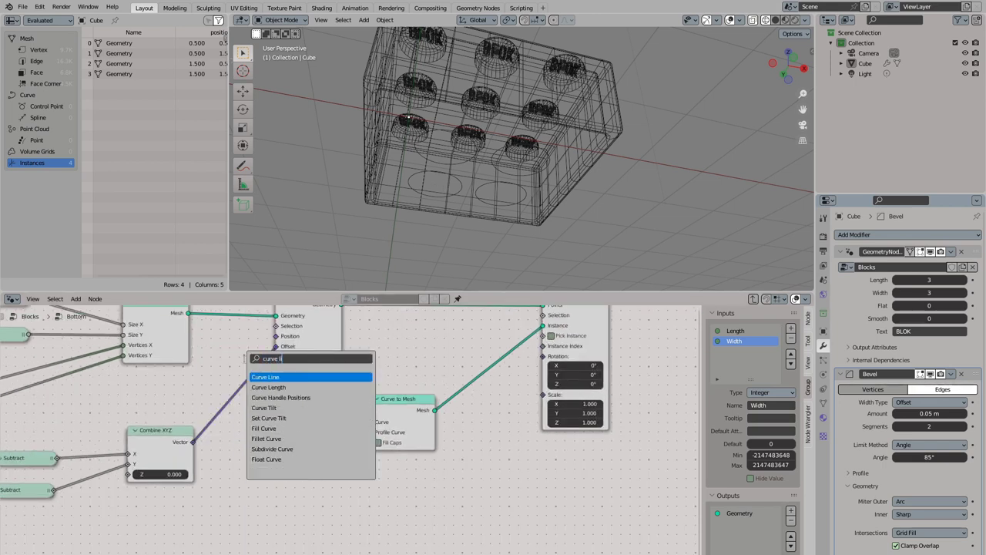
{"action": "key", "text": "Return"}
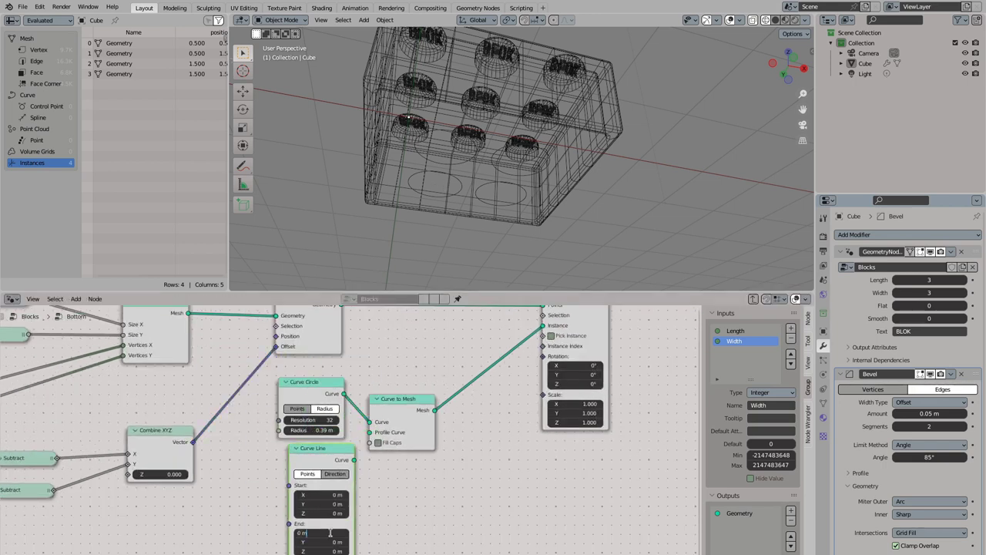
{"action": "key", "text": "Return"}
{"action": "mouse_move", "coordinate": [312, 448]}
{"action": "left_mouse_down"}
{"action": "mouse_move", "coordinate": [295, 453]}
{"action": "mouse_move", "coordinate": [370, 432]}
{"action": "left_mouse_up"}
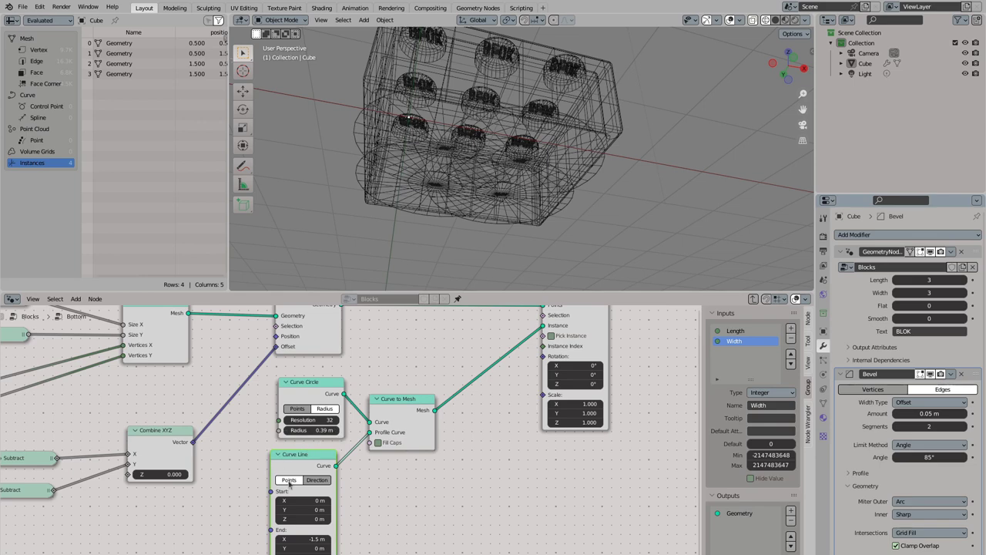
{"action": "key", "text": "Return"}
{"action": "key", "text": "h"}
Step: Insert an Extrude Mesh node before Instance on Points
{"action": "middle_click_drag", "start_coordinate": [451, 231], "coordinate": [496, 185]}
{"action": "scroll", "coordinate": [385, 424], "scroll_direction": "down", "scroll_amount": 2}
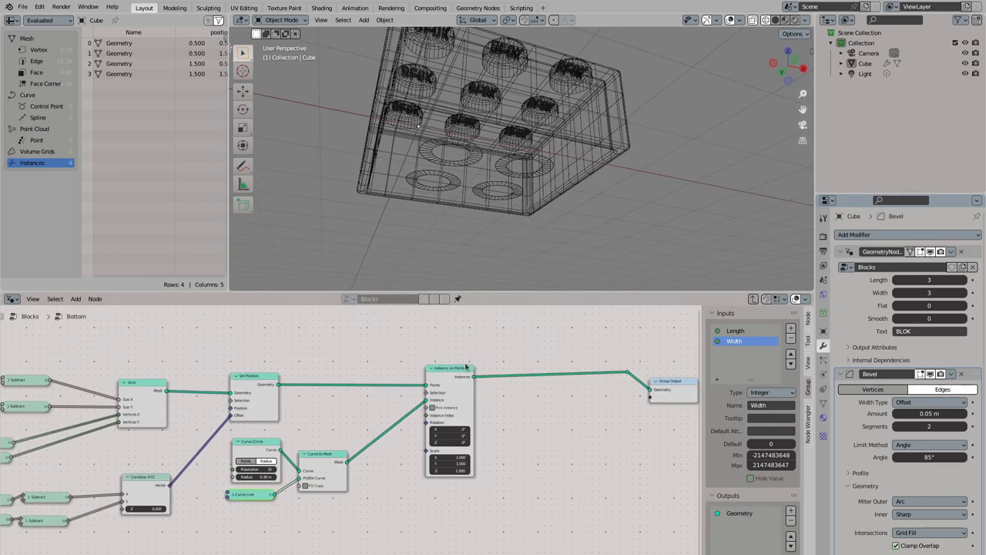
{"action": "left_click", "coordinate": [443, 408]}
{"action": "mouse_move", "coordinate": [444, 408]}
{"action": "left_mouse_down"}
{"action": "mouse_move", "coordinate": [404, 453]}
{"action": "mouse_move", "coordinate": [447, 399]}
{"action": "left_mouse_up"}
{"action": "type", "text": "extrude"}
{"action": "key", "text": "Return"}
{"action": "left_click_drag", "start_coordinate": [371, 475], "coordinate": [375, 437]}
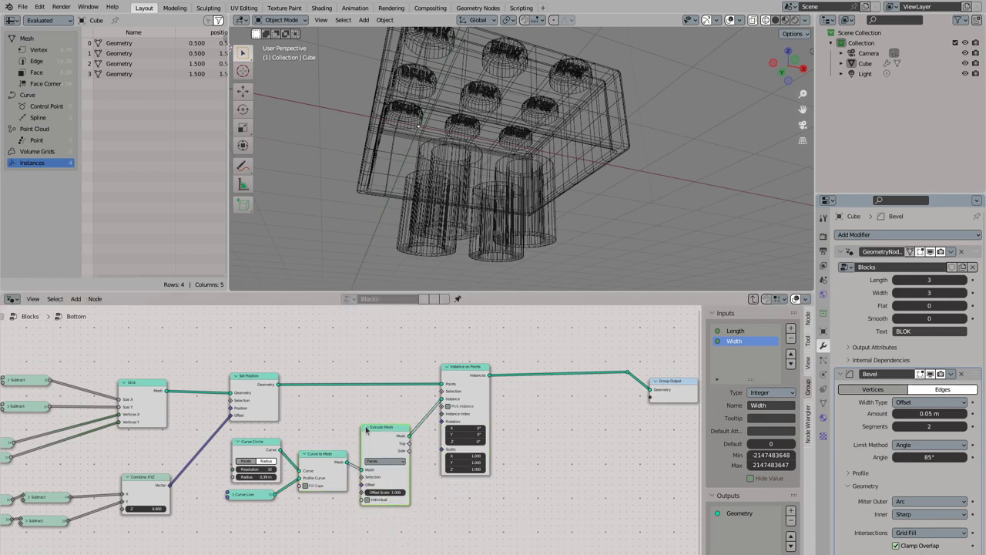
Step: Inspect the extruded tubes and tidy the curve and Extrude Mesh nodes
{"action": "middle_click_drag", "start_coordinate": [493, 201], "coordinate": [501, 192]}
{"action": "scroll", "coordinate": [351, 474], "scroll_direction": "down", "scroll_amount": 2}
{"action": "middle_click_drag", "start_coordinate": [278, 512], "coordinate": [349, 503]}
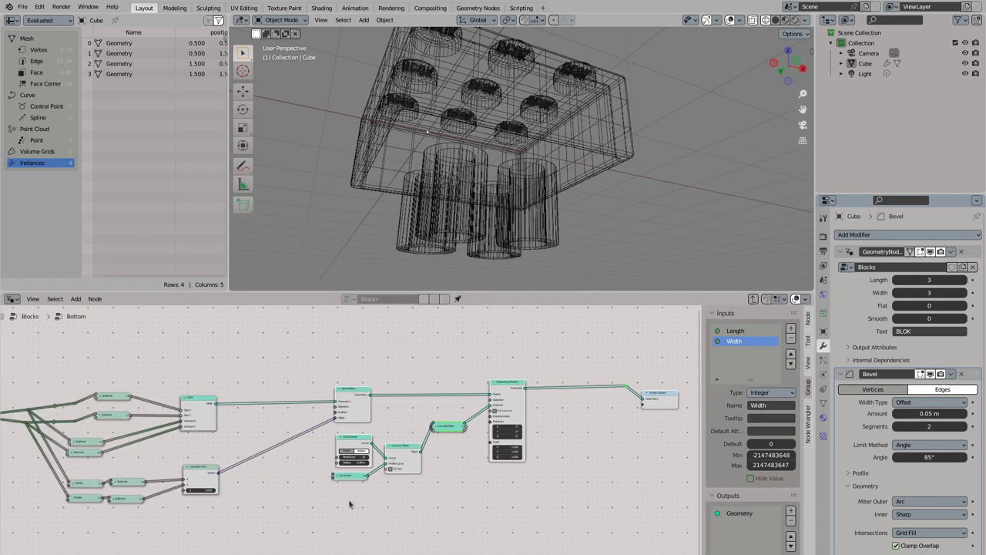
{"action": "scroll", "coordinate": [349, 504], "scroll_direction": "up", "scroll_amount": 1}
{"action": "left_click_drag", "start_coordinate": [414, 458], "coordinate": [386, 462]}
{"action": "left_click_drag", "start_coordinate": [462, 414], "coordinate": [472, 431]}
Step: Add a Switch node set to the Float type
{"action": "scroll", "coordinate": [440, 374], "scroll_direction": "up", "scroll_amount": 2}
{"action": "key", "text": "shift+a"}
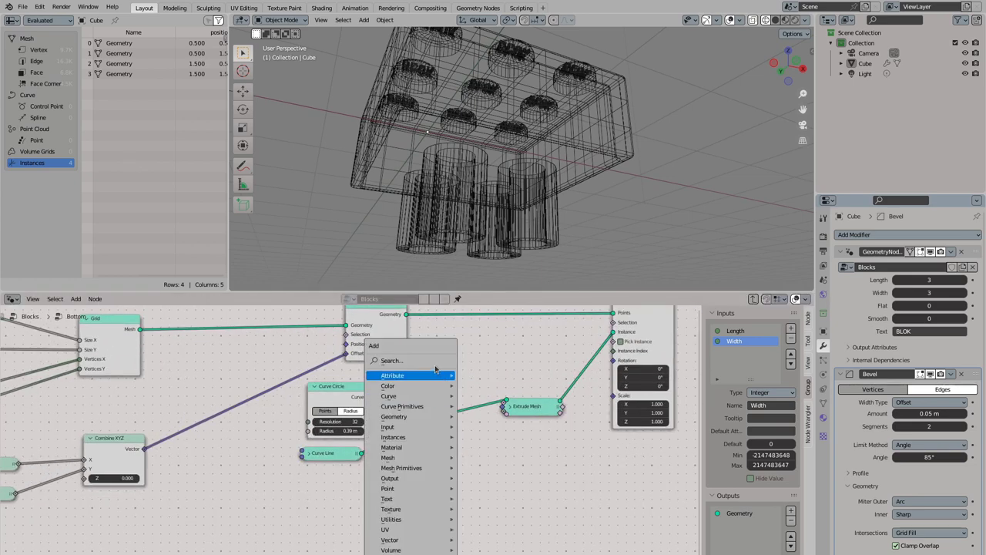
{"action": "type", "text": "switch"}
{"action": "key", "text": "Return"}
{"action": "left_click", "coordinate": [368, 501]}
{"action": "left_click", "coordinate": [368, 500]}
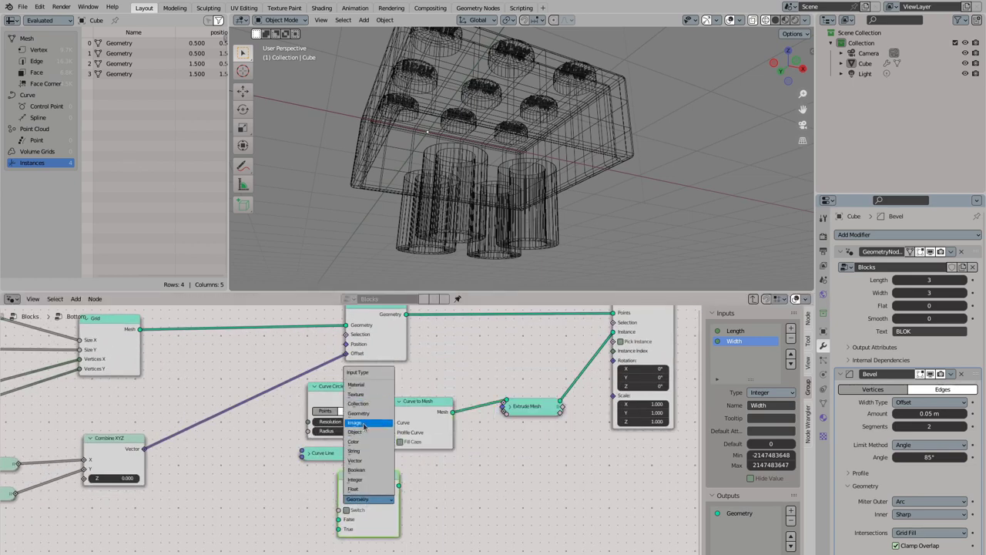
{"action": "left_click", "coordinate": [355, 489]}
Step: Drive the Switch from a new Flat group input and set its tall-brick value to 1
{"action": "scroll", "coordinate": [324, 432], "scroll_direction": "down", "scroll_amount": 2}
{"action": "middle_click_drag", "start_coordinate": [324, 431], "coordinate": [145, 355]}
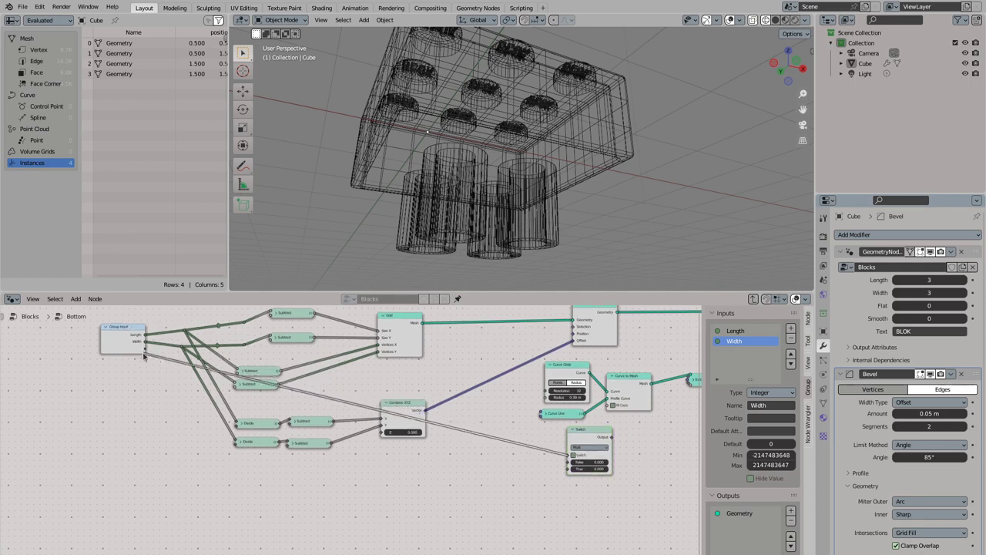
{"action": "left_click_drag", "start_coordinate": [144, 355], "coordinate": [144, 350]}
{"action": "double_click", "coordinate": [735, 351]}
{"action": "key", "text": "Tab"}
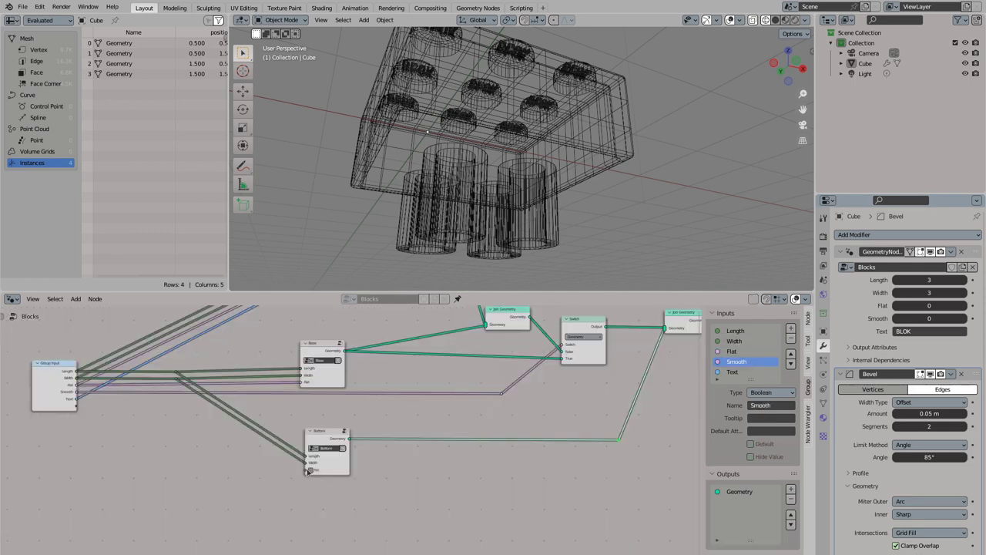
{"action": "left_click", "coordinate": [344, 434]}
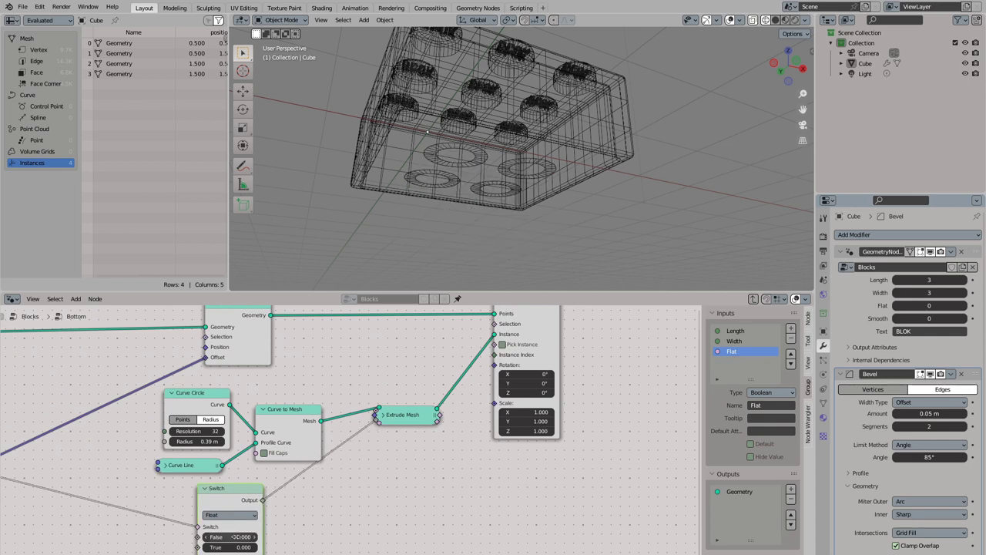
{"action": "type", "text": "1"}
{"action": "key", "text": "Tab"}
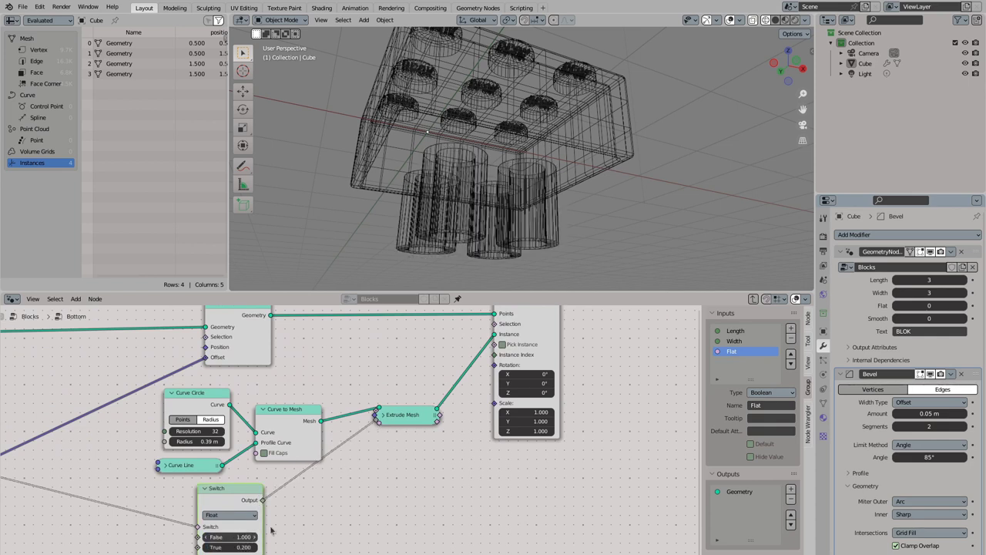
{"action": "key", "text": "KP_1"}
Step: Sketch and then erase a quick annotation below the brick
{"action": "scroll", "coordinate": [437, 208], "scroll_direction": "up", "scroll_amount": 3}
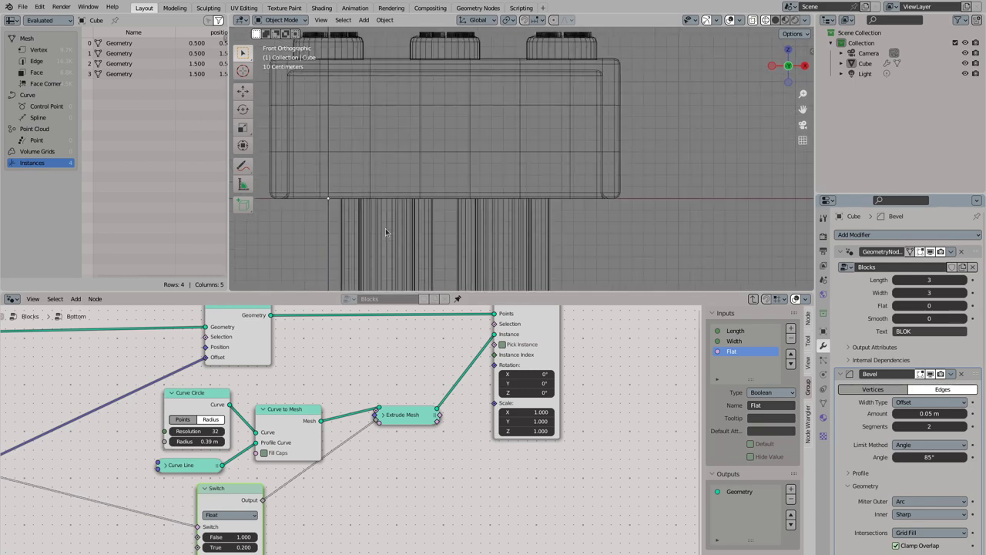
{"action": "scroll", "coordinate": [386, 232], "scroll_direction": "down", "scroll_amount": 2}
{"action": "left_click_drag", "start_coordinate": [243, 165], "coordinate": [269, 167]}
{"action": "left_click_drag", "start_coordinate": [412, 248], "coordinate": [422, 174]}
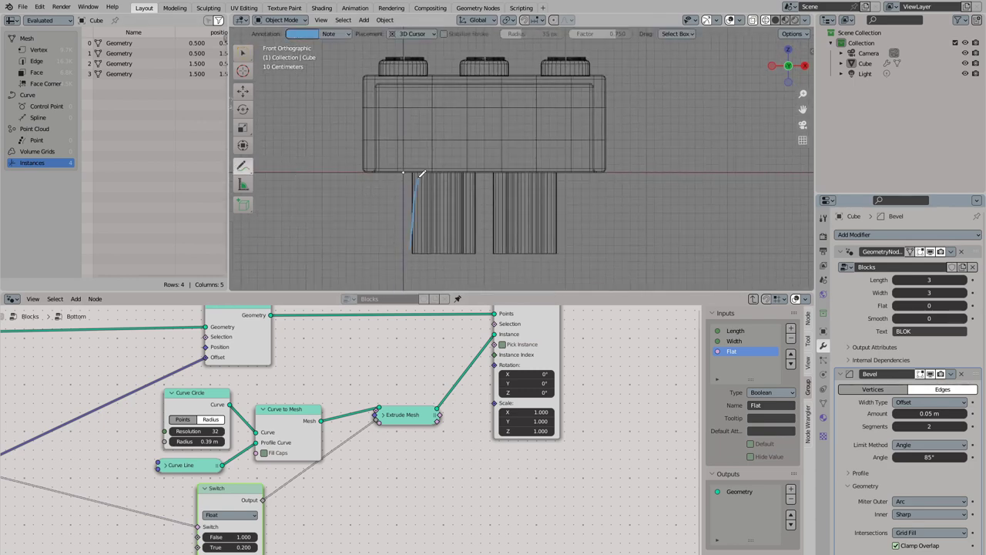
{"action": "left_click", "coordinate": [245, 166]}
{"action": "left_click_drag", "start_coordinate": [254, 166], "coordinate": [291, 221]}
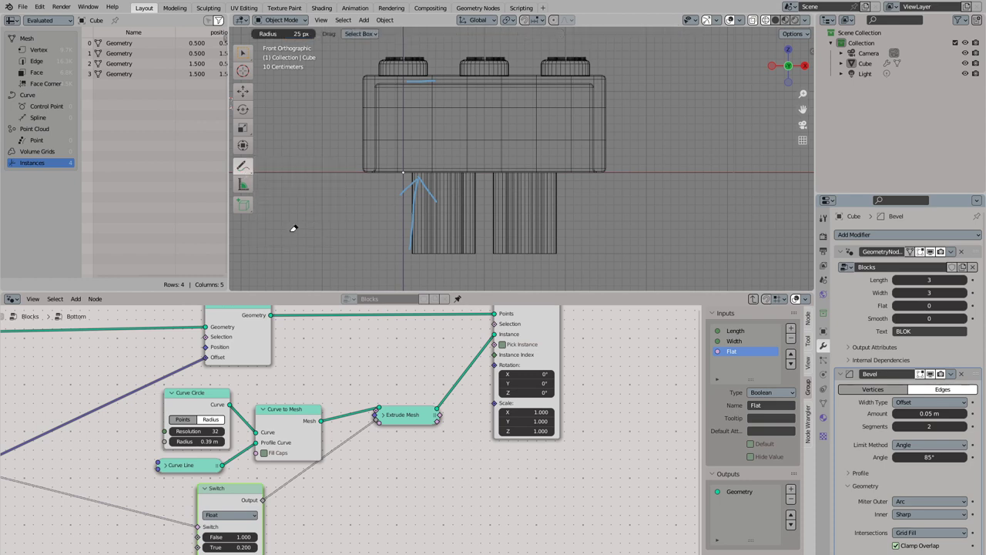
{"action": "scroll", "coordinate": [308, 431], "scroll_direction": "down", "scroll_amount": 3}
Step: Duplicate the Switch node and wire the copy into Combine XYZ's Z offset
{"action": "key", "text": "g"}
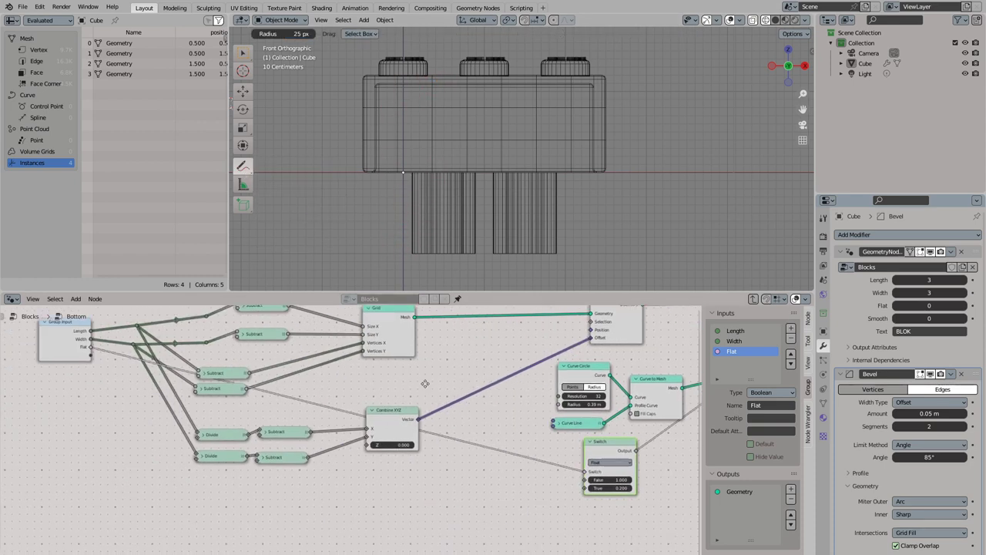
{"action": "left_click", "coordinate": [209, 490]}
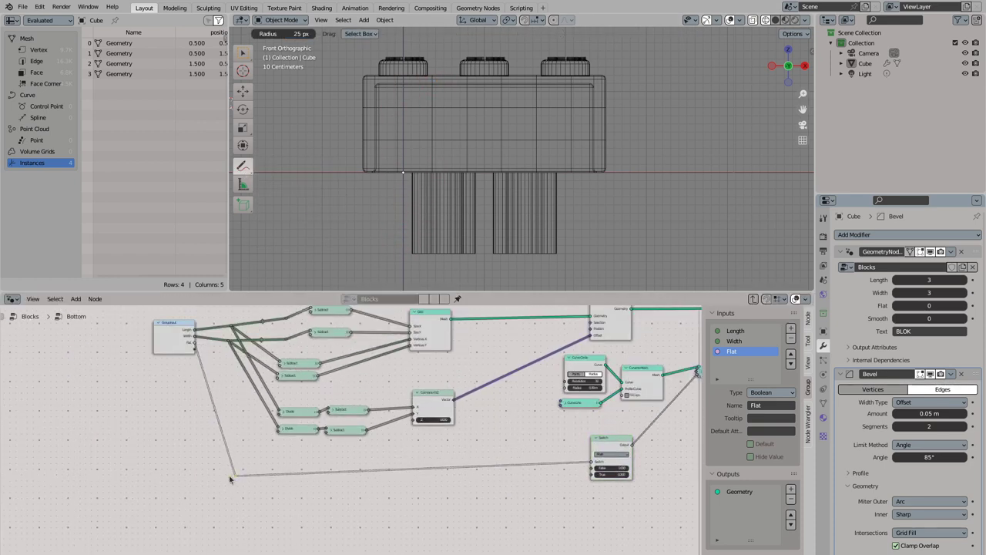
{"action": "key", "text": "shift+d"}
{"action": "left_click", "coordinate": [339, 524]}
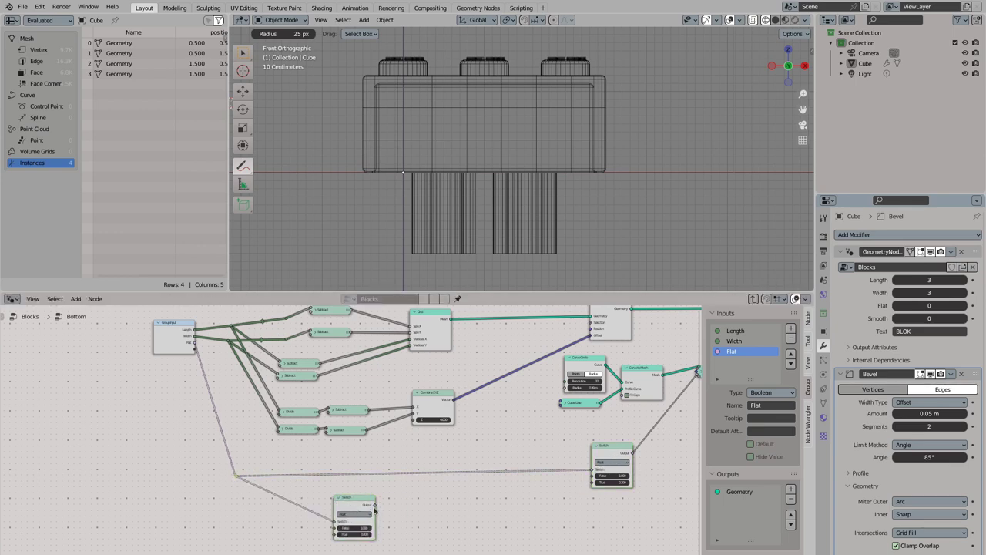
{"action": "left_click_drag", "start_coordinate": [415, 422], "coordinate": [414, 419]}
{"action": "left_click_drag", "start_coordinate": [351, 498], "coordinate": [351, 446]}
Step: Enter the tall-brick values 1.1 and 1.15 for tube depth and Z offset
{"action": "scroll", "coordinate": [351, 446], "scroll_direction": "up", "scroll_amount": 2}
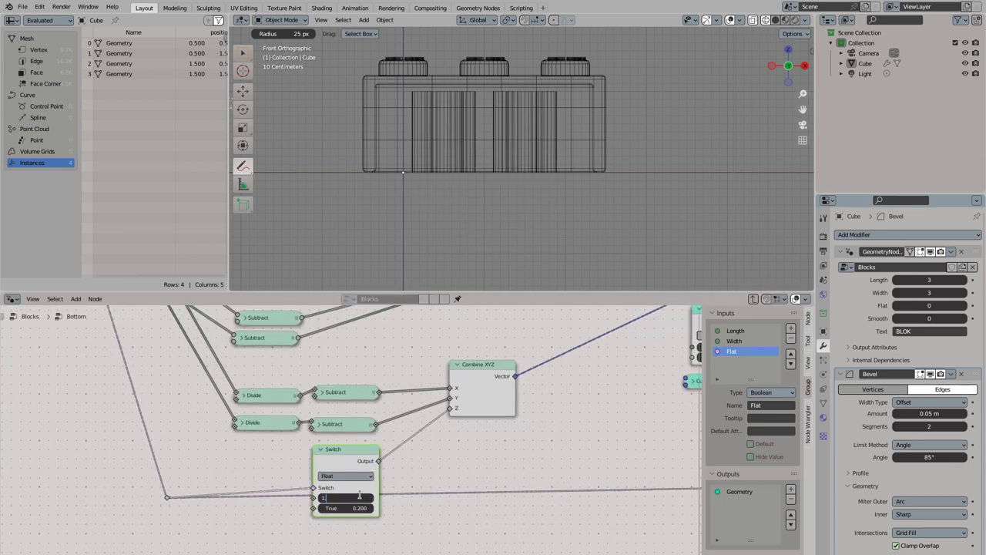
{"action": "type", "text": ".1"}
{"action": "key", "text": "Return"}
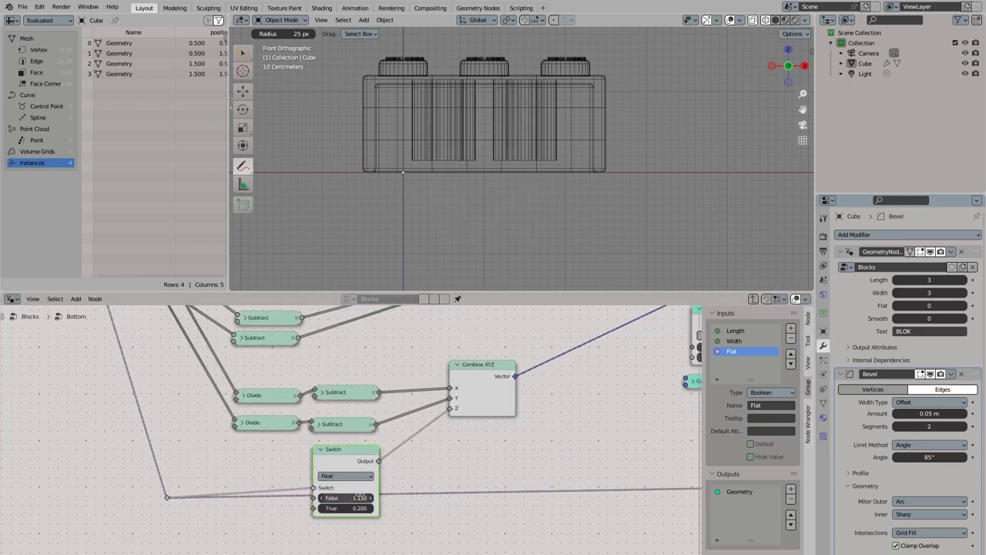
{"action": "middle_click_drag", "start_coordinate": [360, 496], "coordinate": [185, 462]}
{"action": "scroll", "coordinate": [185, 463], "scroll_direction": "up", "scroll_amount": 2}
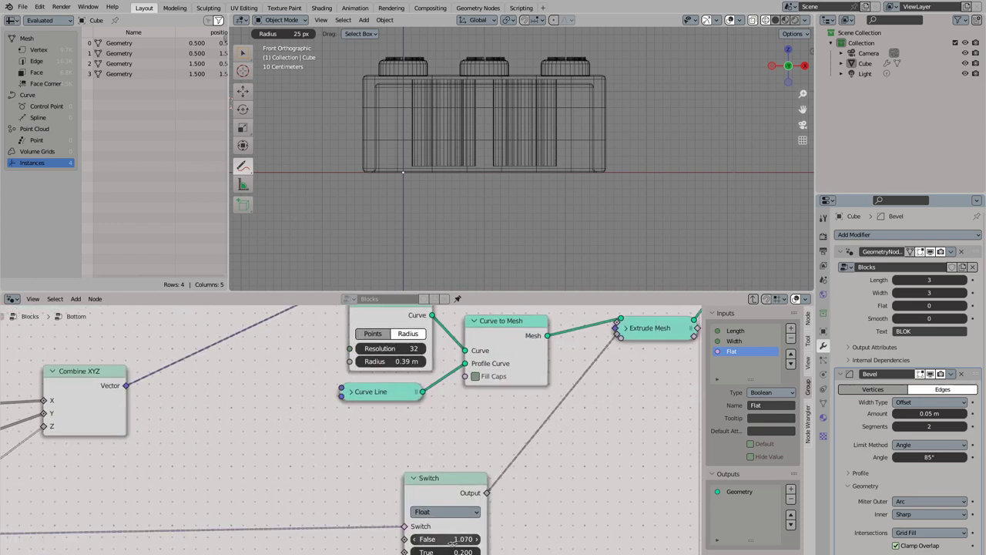
{"action": "type", "text": ".15"}
{"action": "key", "text": "Return"}
{"action": "middle_click_drag", "start_coordinate": [454, 539], "coordinate": [251, 487]}
{"action": "scroll", "coordinate": [251, 487], "scroll_direction": "down", "scroll_amount": 2}
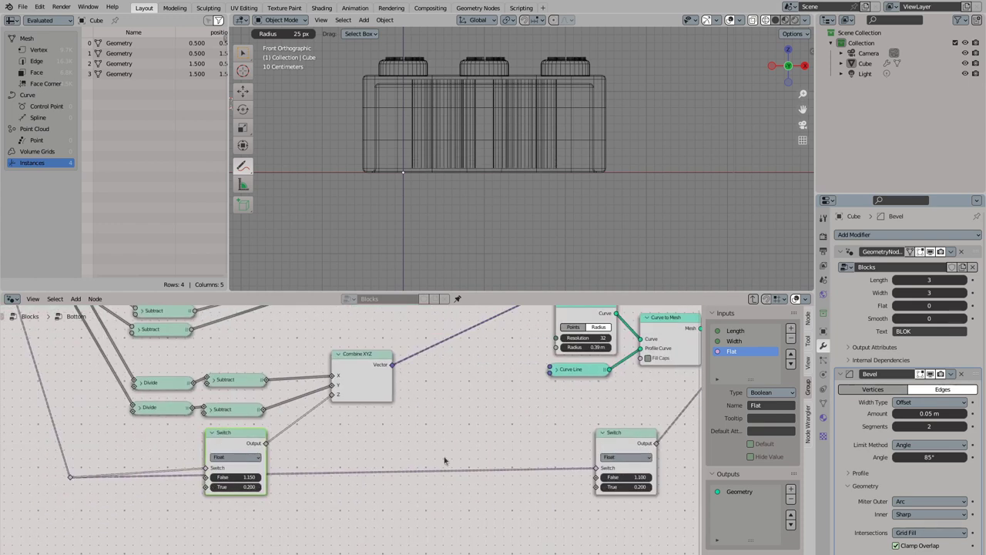
Step: Turn on Flat to preview the plate and review the offset and tube-length switches
{"action": "middle_click_drag", "start_coordinate": [444, 461], "coordinate": [329, 461]}
{"action": "left_click", "coordinate": [963, 305]}
{"action": "scroll", "coordinate": [442, 516], "scroll_direction": "up", "scroll_amount": 2}
{"action": "middle_click_drag", "start_coordinate": [15, 446], "coordinate": [241, 447]}
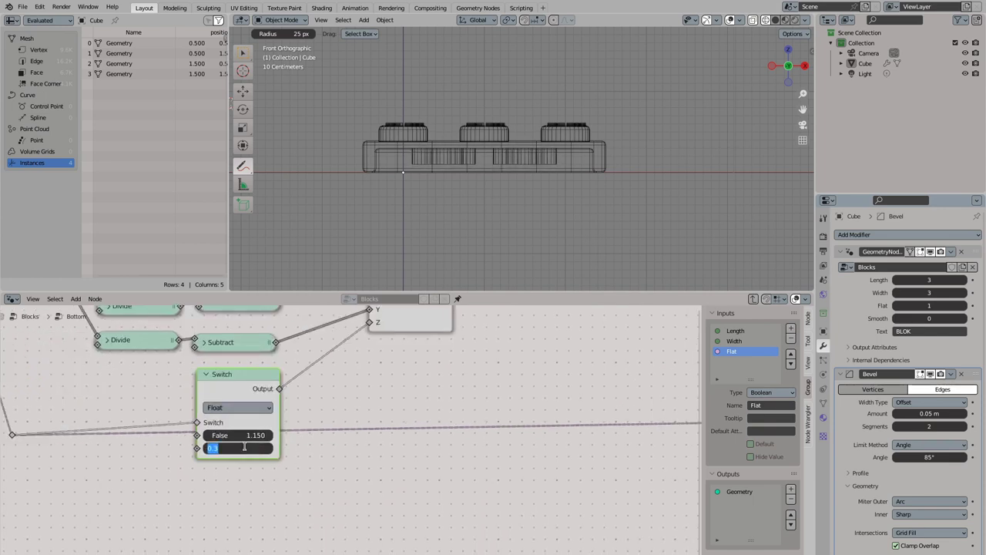
{"action": "middle_click_drag", "start_coordinate": [414, 414], "coordinate": [470, 484]}
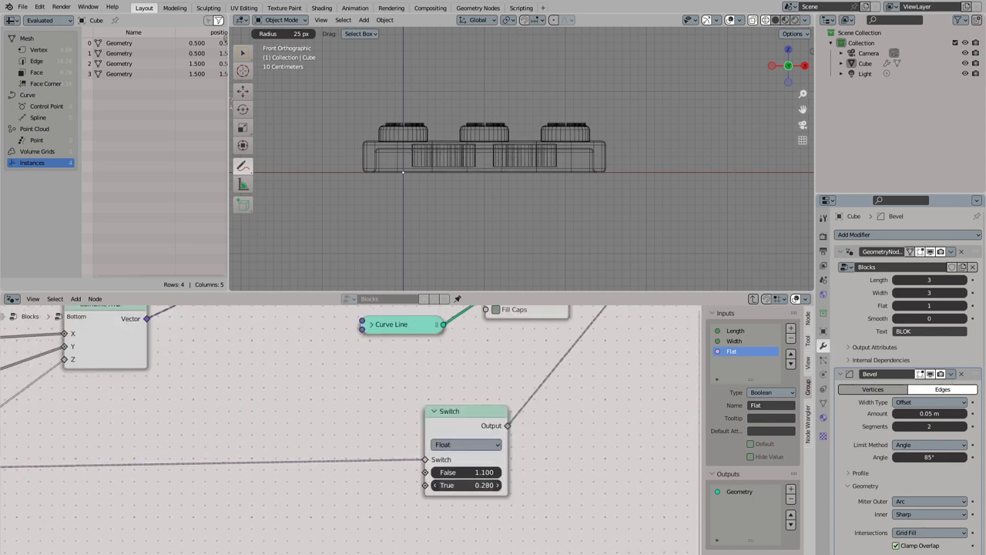
{"action": "scroll", "coordinate": [473, 484], "scroll_direction": "down", "scroll_amount": 3}
Step: Insert a Realize Instances node before the Group Output and view the brick in solid shading
{"action": "middle_click_drag", "start_coordinate": [524, 193], "coordinate": [539, 231]}
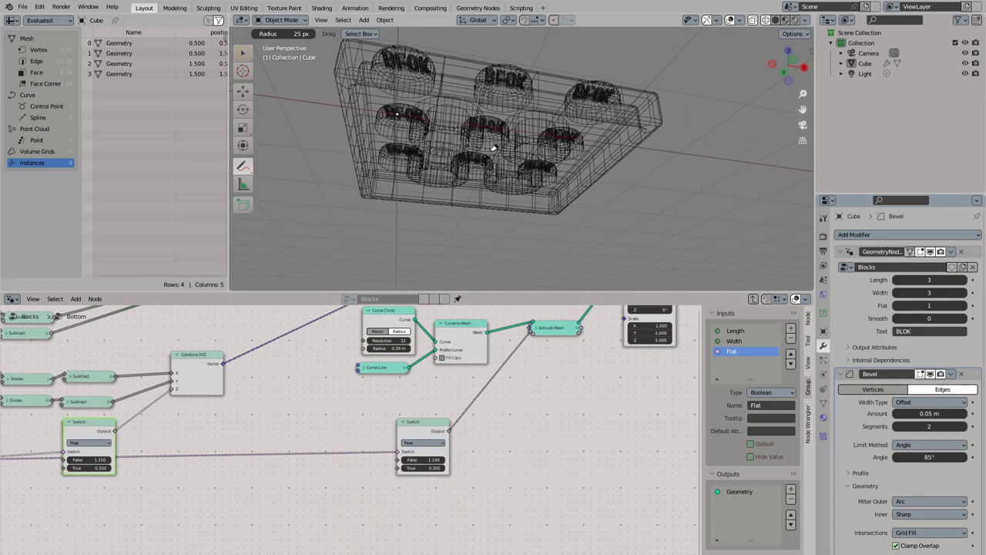
{"action": "middle_click_drag", "start_coordinate": [447, 331], "coordinate": [282, 404]}
{"action": "key", "text": "shift+a"}
{"action": "type", "text": "r"}
{"action": "left_click", "coordinate": [356, 535]}
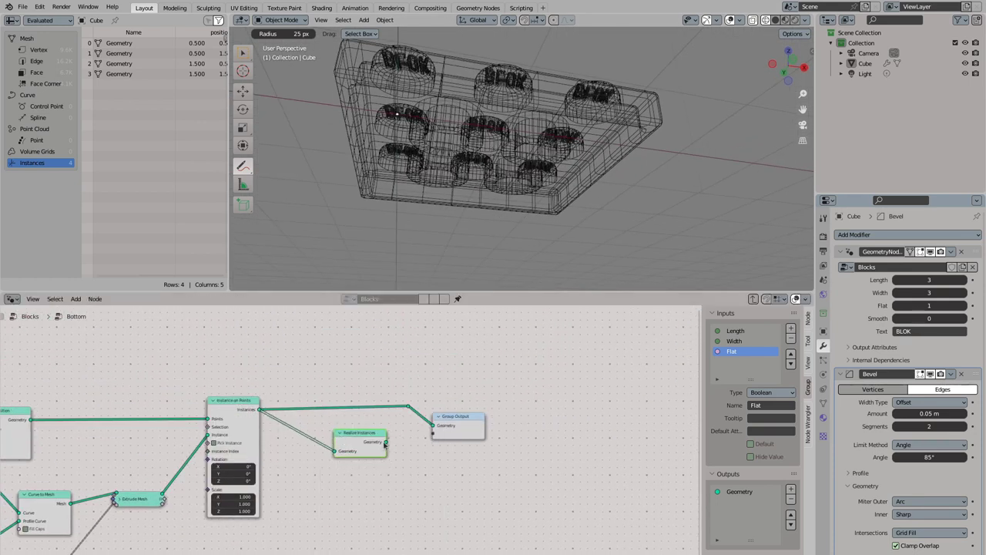
{"action": "left_click", "coordinate": [328, 397]}
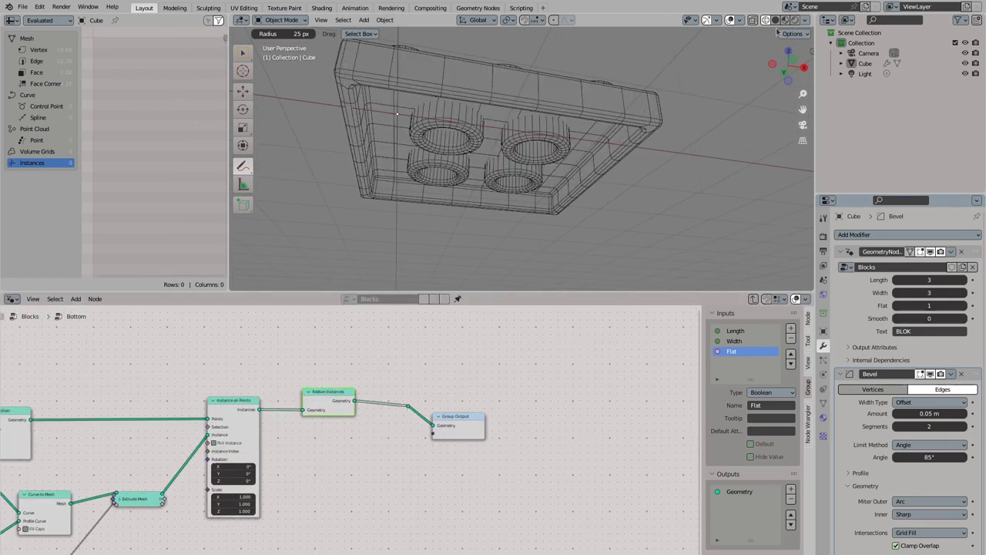
{"action": "key", "text": "w"}
{"action": "mouse_move", "coordinate": [688, 150]}
{"action": "middle_mouse_down"}
{"action": "mouse_move", "coordinate": [571, 129]}
{"action": "mouse_move", "coordinate": [594, 187]}
{"action": "mouse_move", "coordinate": [572, 124]}
{"action": "middle_mouse_up"}
{"action": "key", "text": "shift+z"}
Step: Turn Flat off and drag Length up to make the brick much longer
{"action": "left_click", "coordinate": [895, 306]}
{"action": "left_click", "coordinate": [964, 306]}
{"action": "left_click", "coordinate": [893, 306]}
{"action": "left_click_drag", "start_coordinate": [929, 280], "coordinate": [955, 280]}
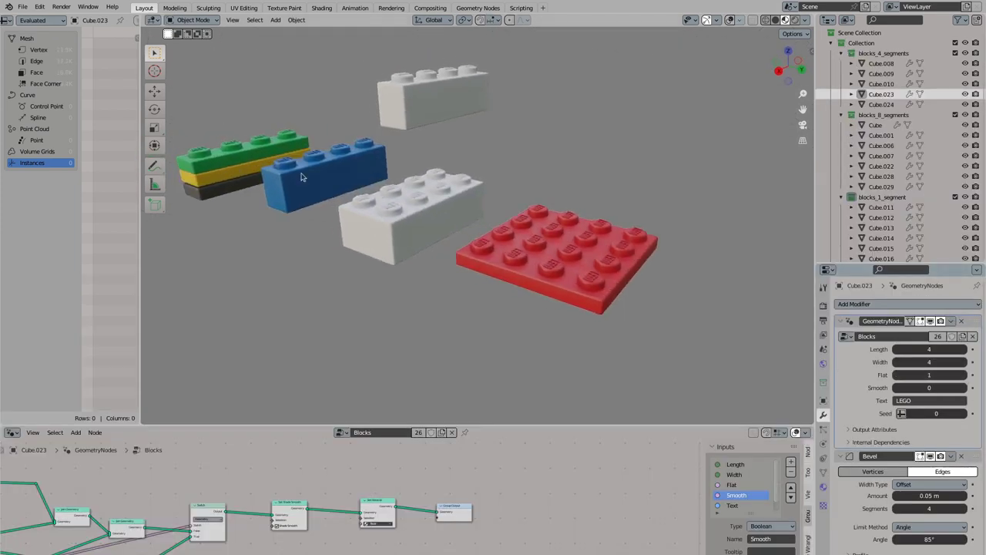
Step: Copy Cube.009's GeometryNodes.001 modifier onto the red plate, test LowToHigh, then remove it
{"action": "left_click", "coordinate": [300, 177], "text": "shift"}
{"action": "key", "text": "ctrl+c"}
{"action": "left_click", "coordinate": [185, 257]}
{"action": "left_click", "coordinate": [201, 371]}
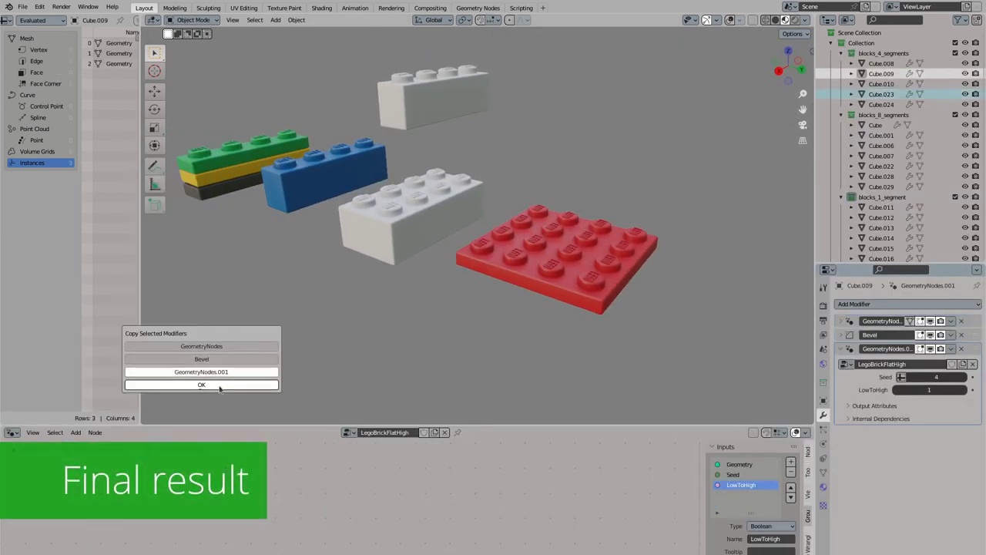
{"action": "left_click", "coordinate": [220, 388]}
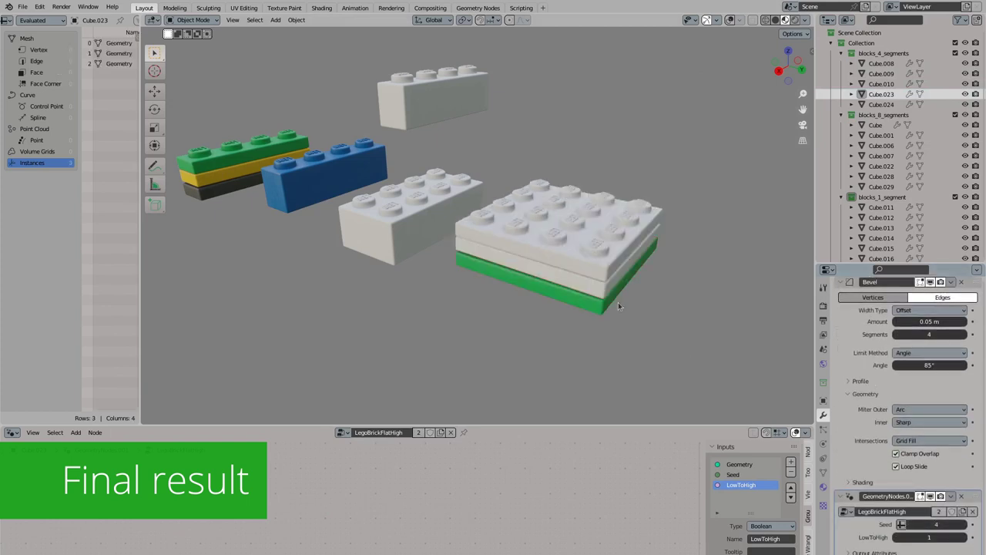
{"action": "left_click", "coordinate": [899, 537]}
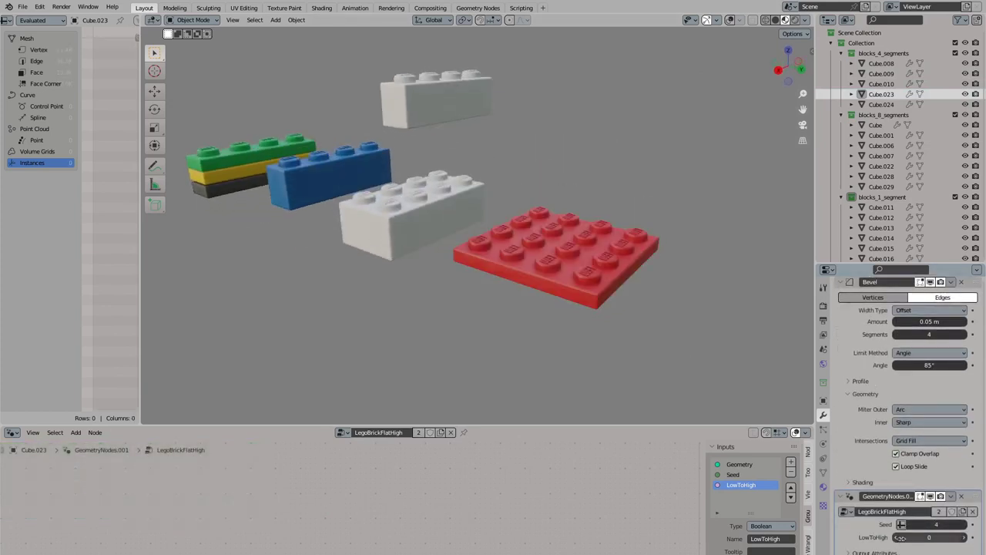
{"action": "left_click", "coordinate": [963, 536]}
{"action": "left_click", "coordinate": [961, 496]}
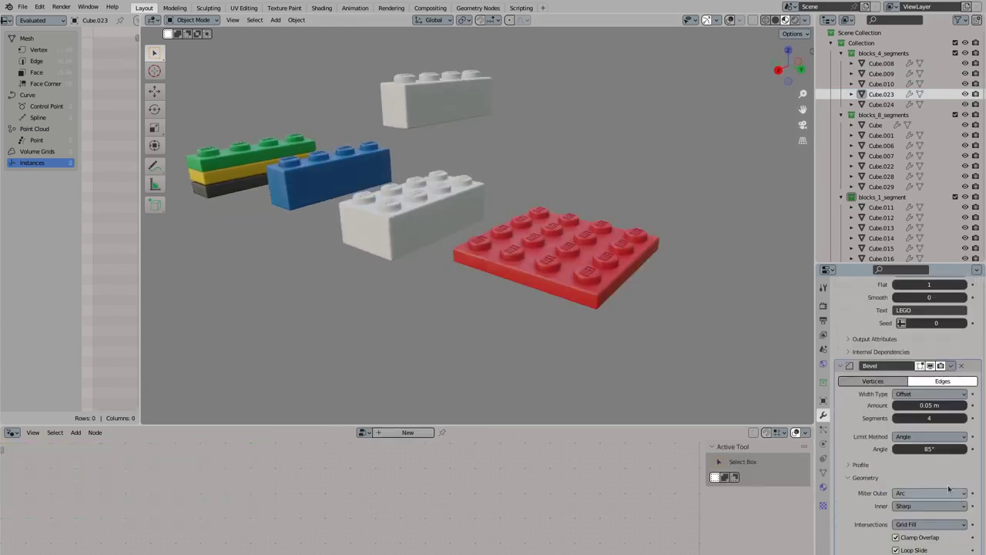
Step: Step the LegoWall modifier's seed up to 38 to reshuffle the brick layout
{"action": "scroll", "coordinate": [941, 302], "scroll_direction": "up", "scroll_amount": 2}
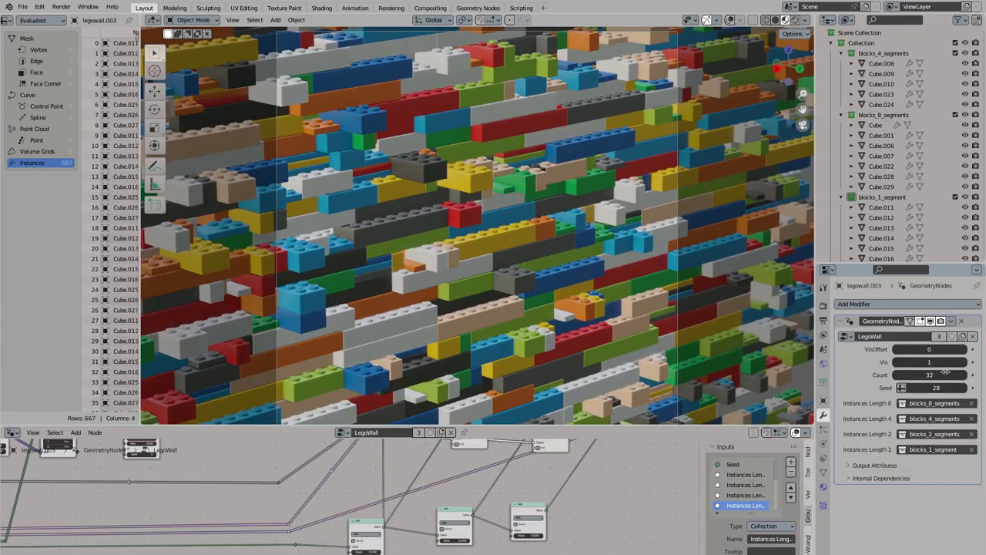
{"action": "left_click", "coordinate": [968, 388]}
{"action": "left_click", "coordinate": [966, 388]}
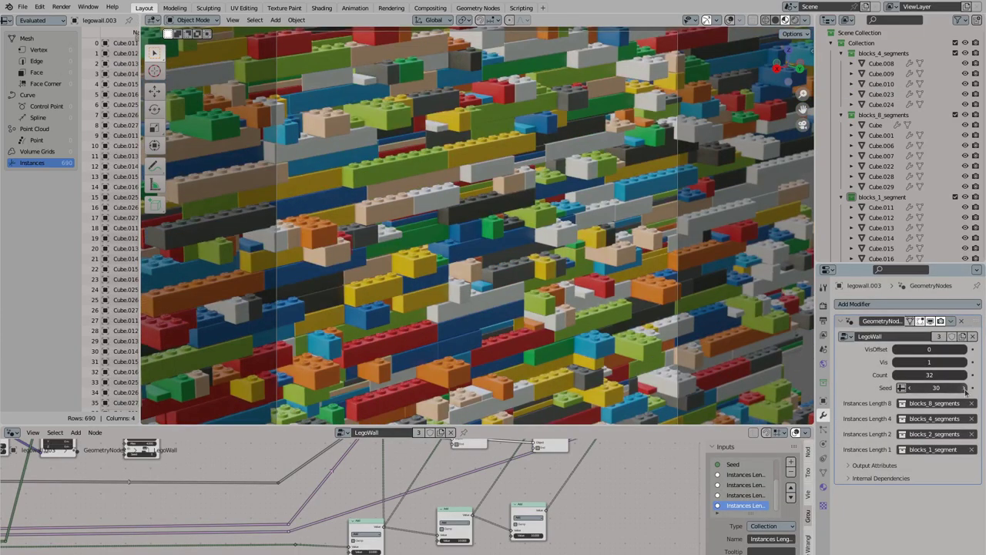
{"action": "left_click", "coordinate": [966, 388]}
{"action": "left_click", "coordinate": [966, 388]}
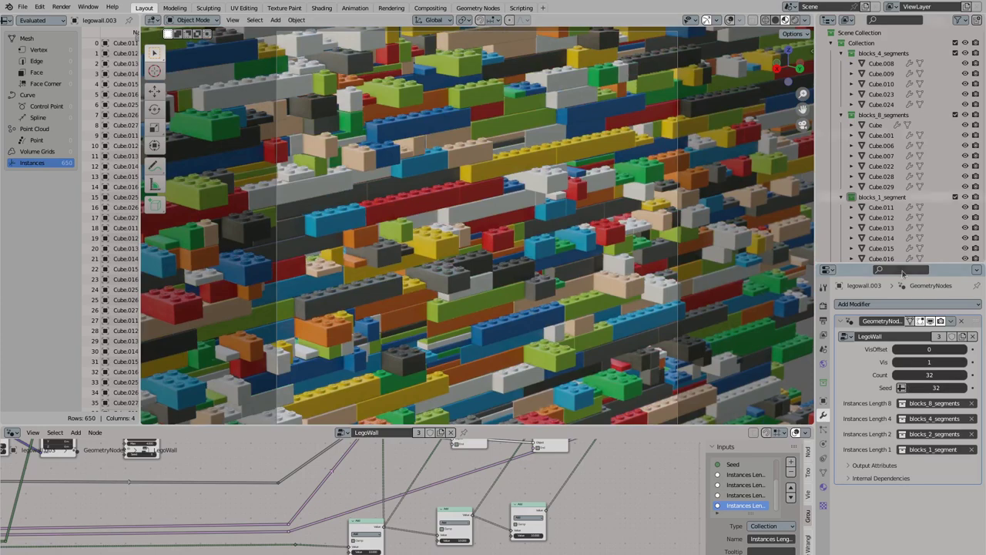
{"action": "left_click", "coordinate": [966, 389]}
{"action": "left_click", "coordinate": [966, 388]}
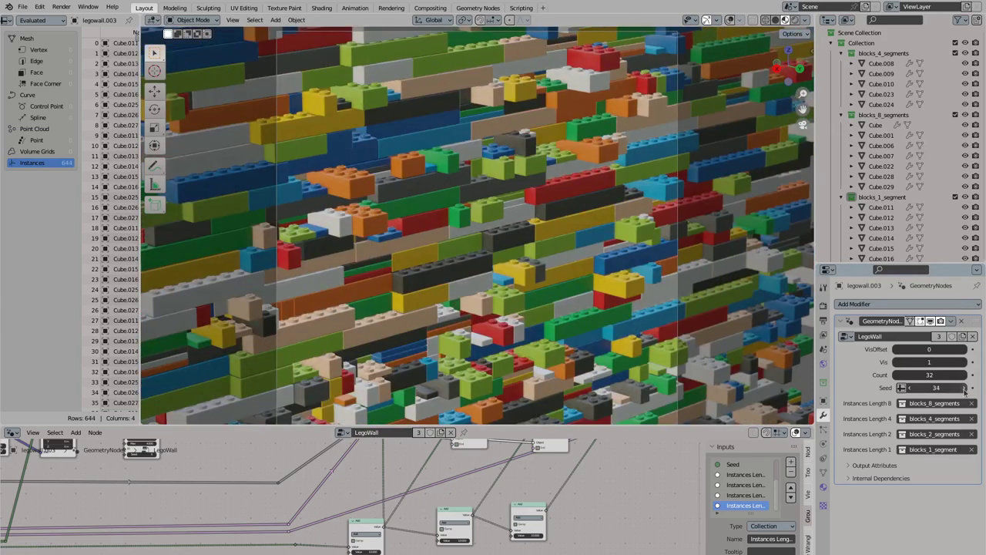
{"action": "left_click", "coordinate": [963, 389]}
{"action": "left_click", "coordinate": [964, 388]}
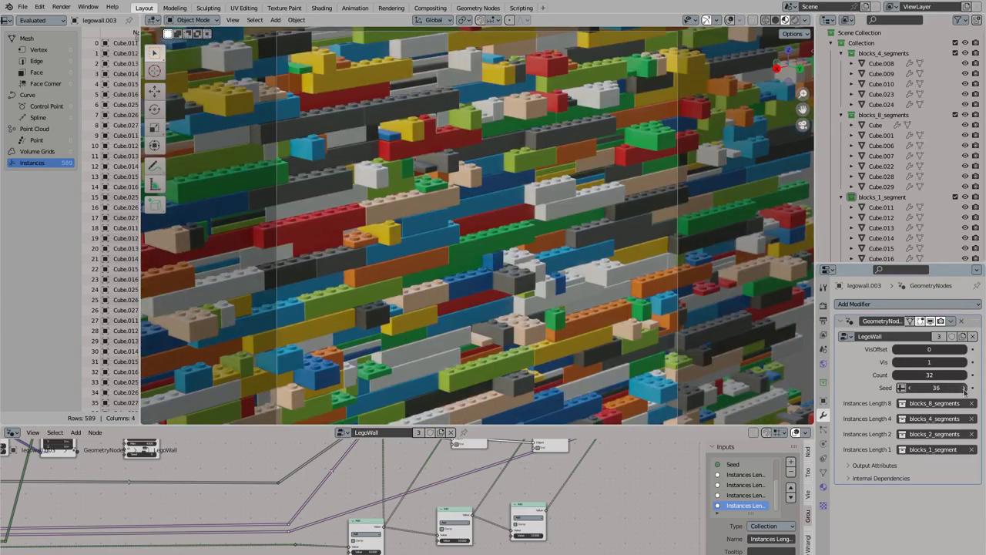
{"action": "left_click", "coordinate": [964, 388]}
{"action": "left_click", "coordinate": [964, 389]}
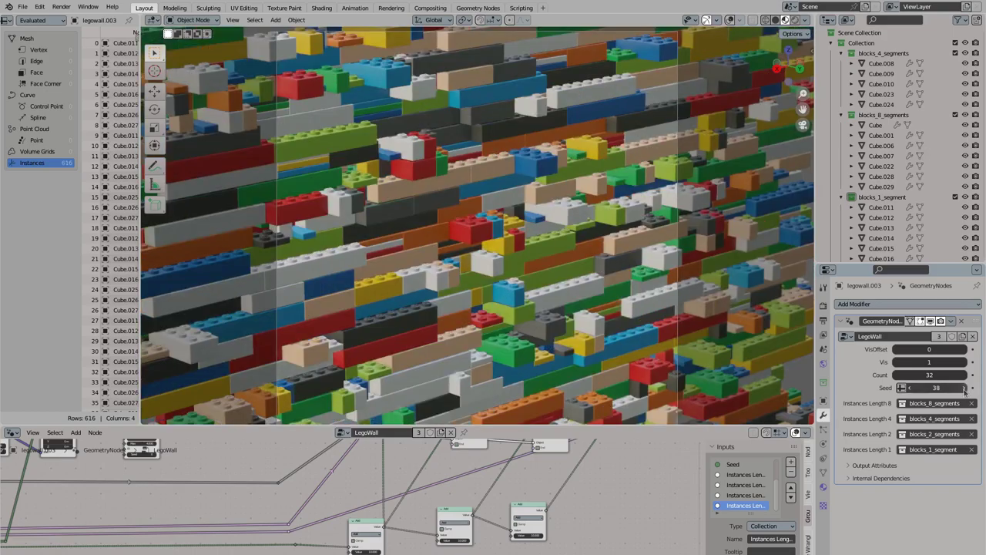